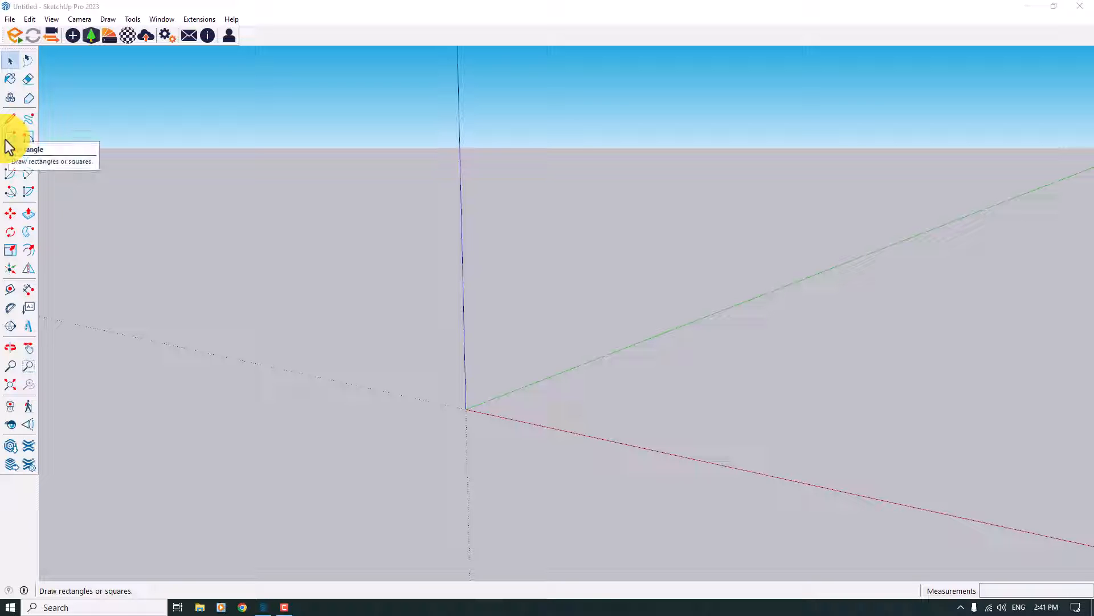
# Draw a 6 m by 6 m square on the ground plane near the origin
pyautogui.click(7, 139)
pyautogui.moveTo(178, 244); pyautogui.dragTo(447, 447, button='middle')
pyautogui.click(449, 359)
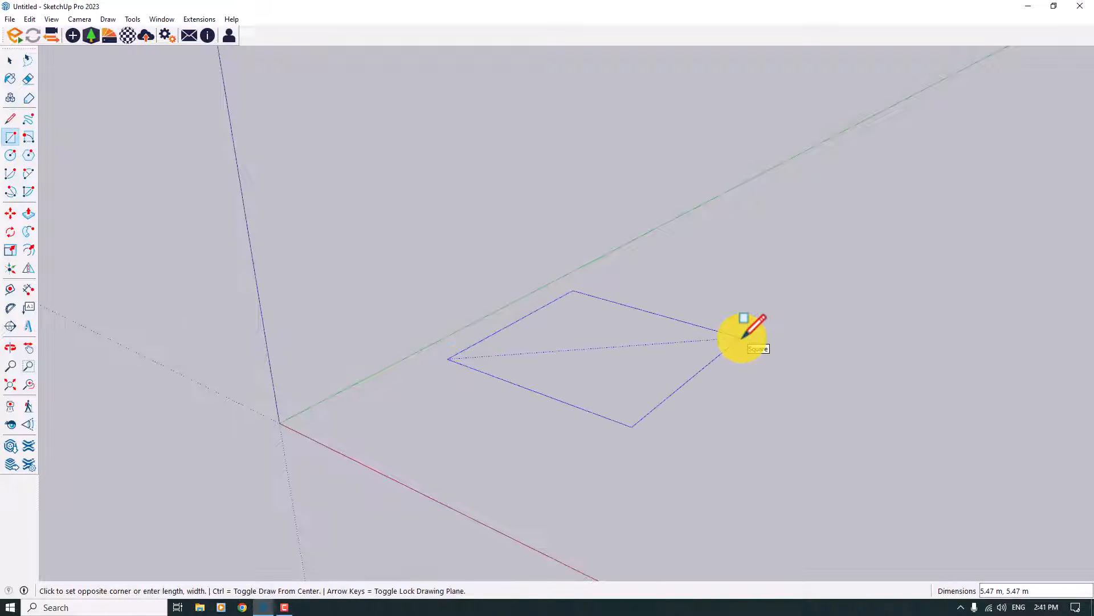
pyautogui.write('6, 6')
pyautogui.press('Return')
pyautogui.scroll(-2, 291, 342)
pyautogui.press('space')
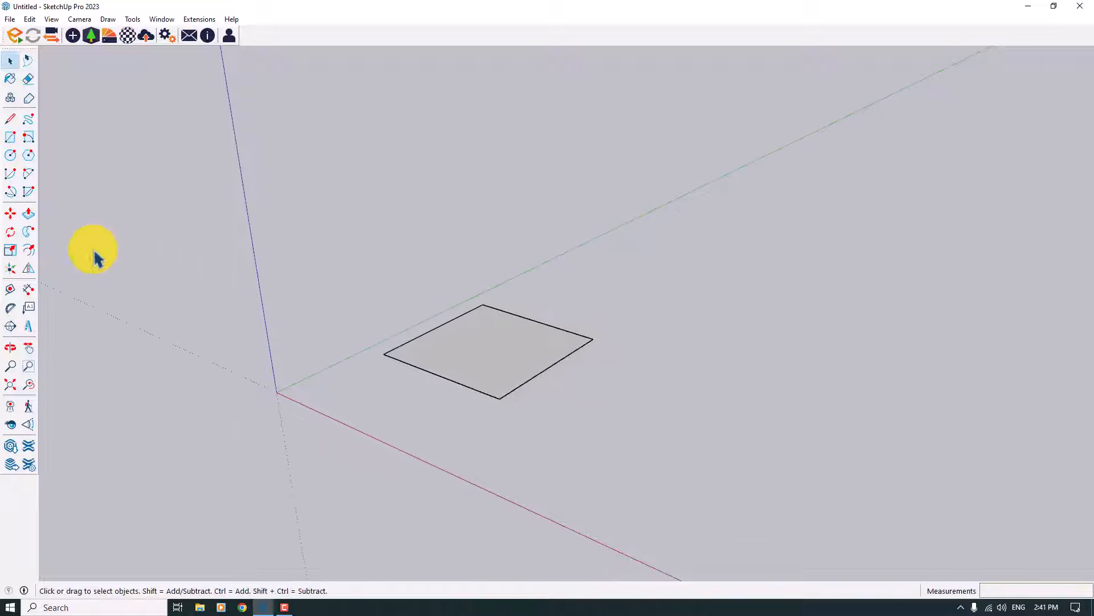
# Push/Pull the square up 3.4 m and stack a second 3.4 m storey on top as a separate volume
pyautogui.click(27, 214)
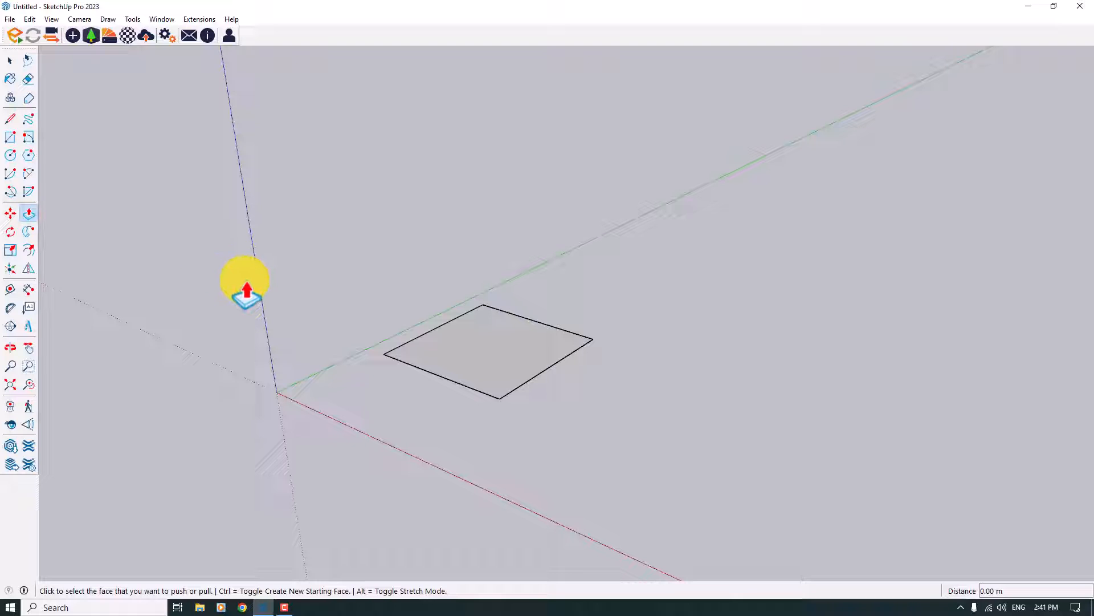
pyautogui.click(409, 358)
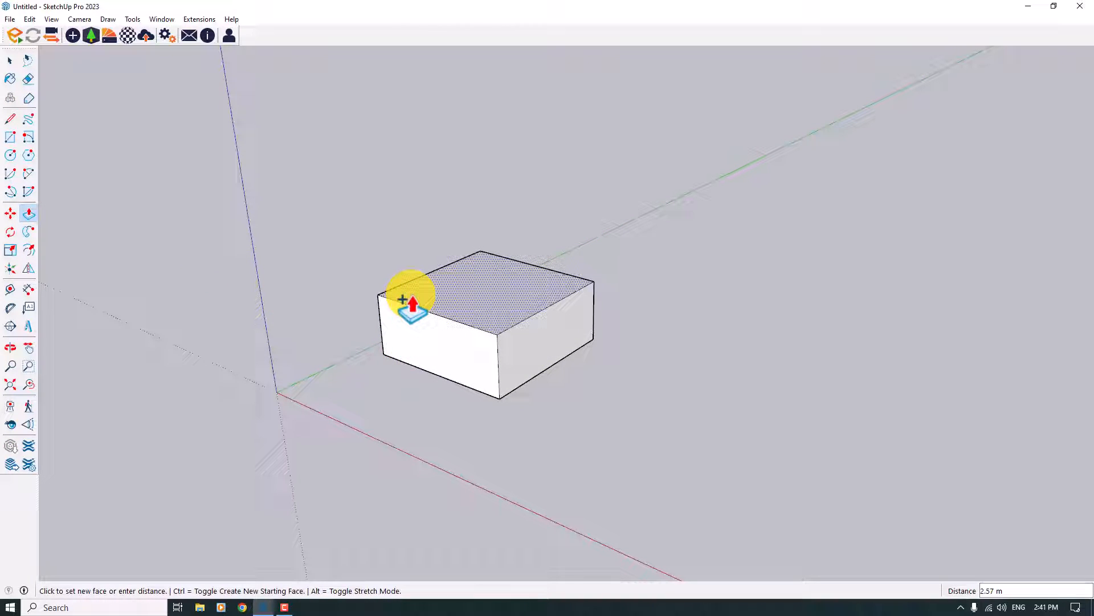
pyautogui.write('3.4')
pyautogui.press('Return')
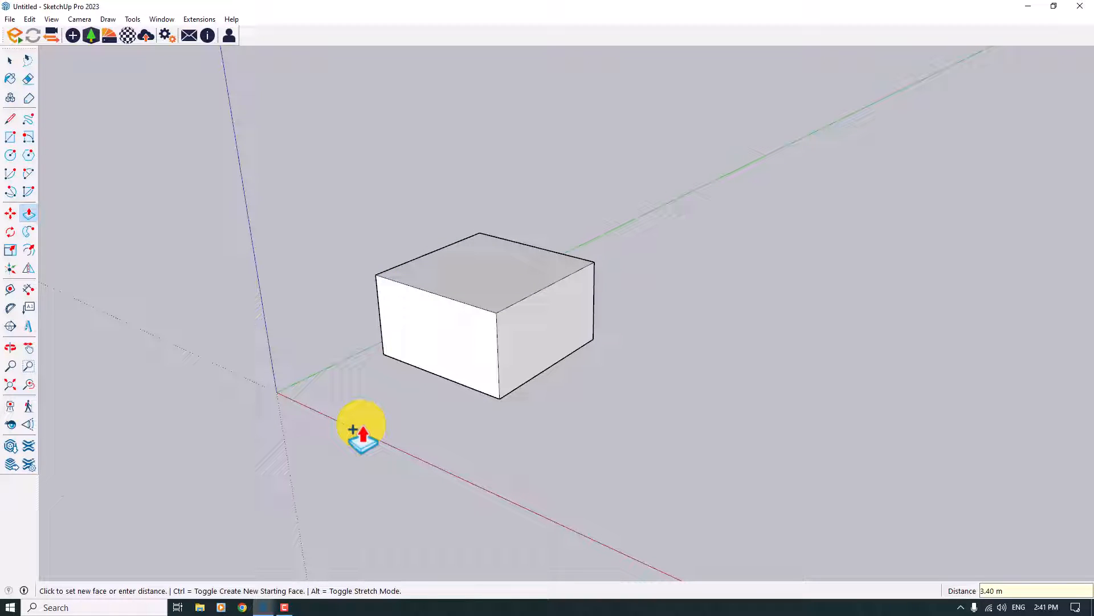
pyautogui.doubleClick(464, 292)
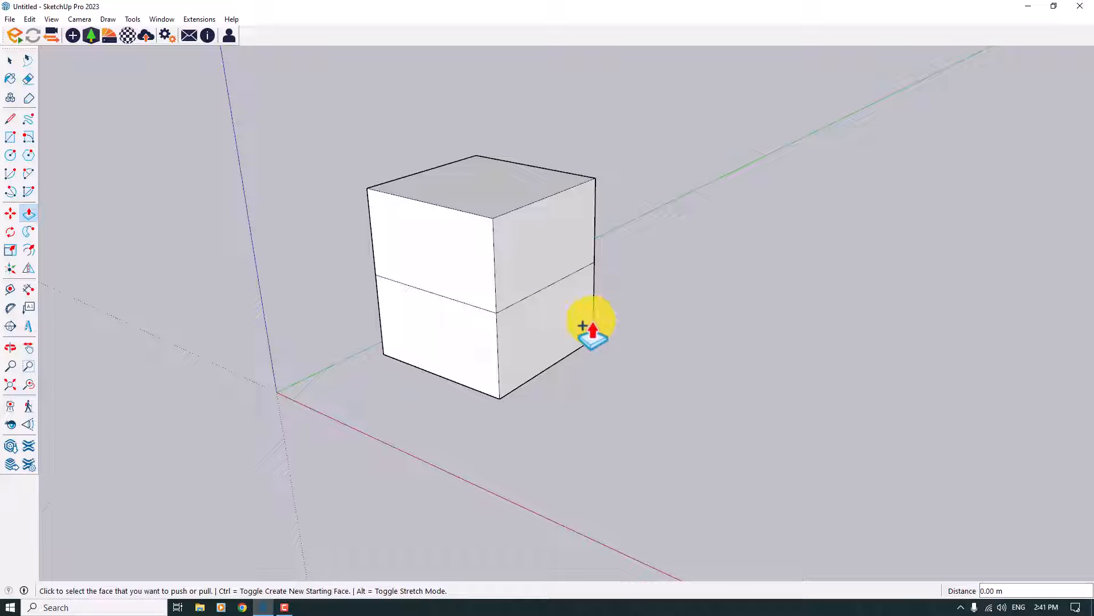
# Pull the lower storey's side face outward 2 m along the red axis
pyautogui.click(530, 332)
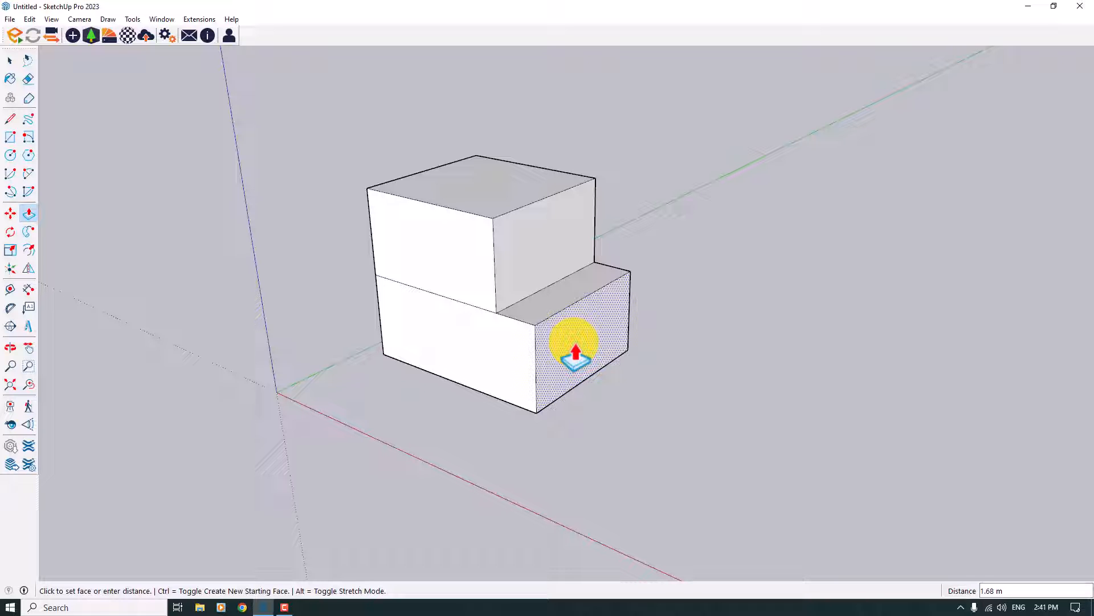
pyautogui.write('2')
pyautogui.press('Return')
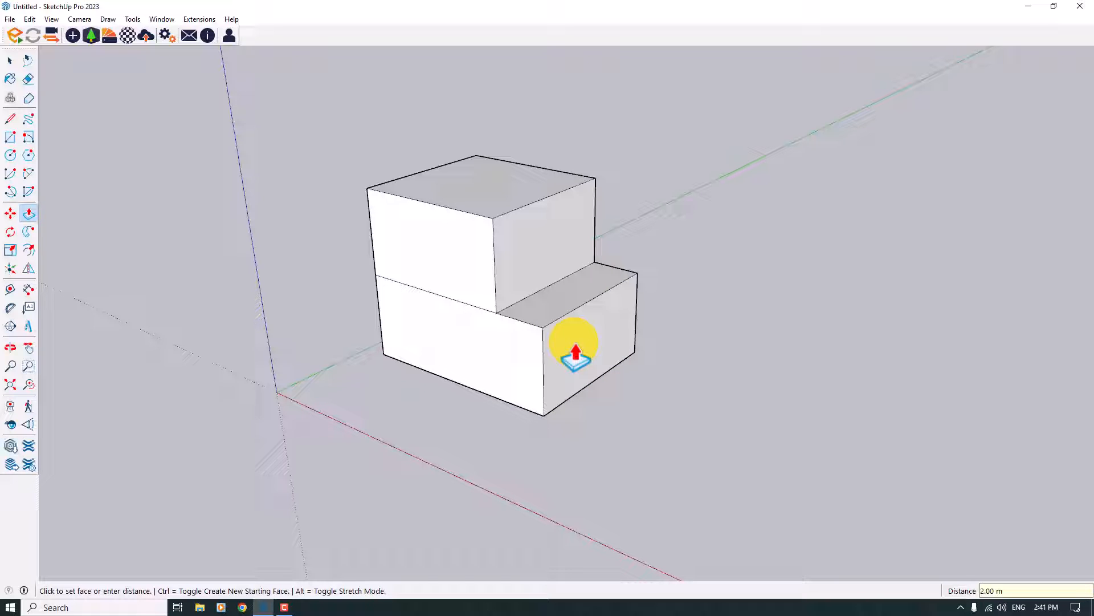
pyautogui.click(517, 308)
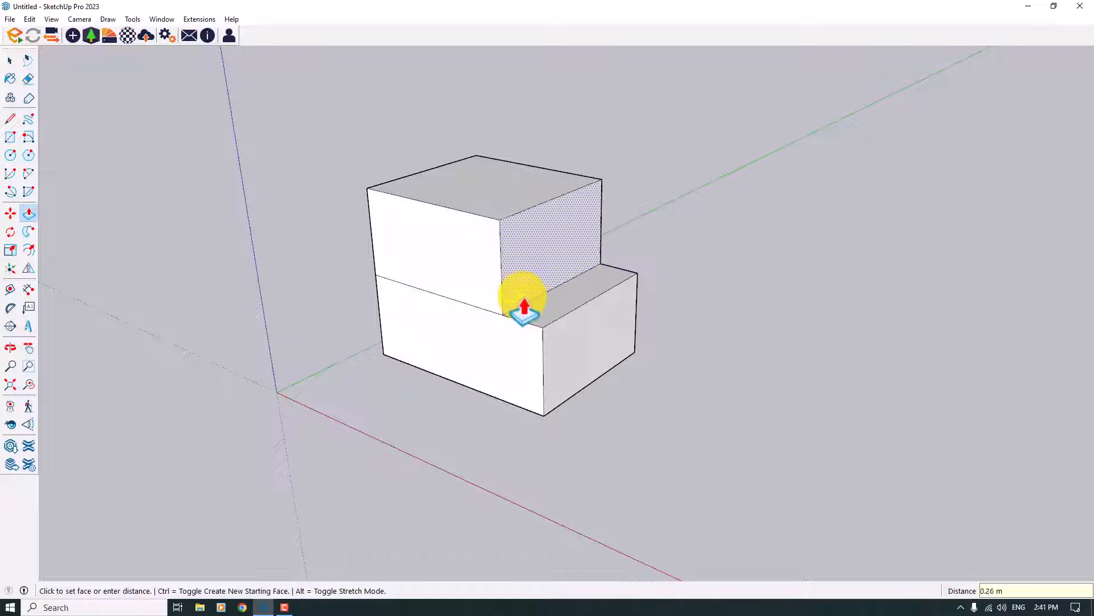
pyautogui.click(548, 332)
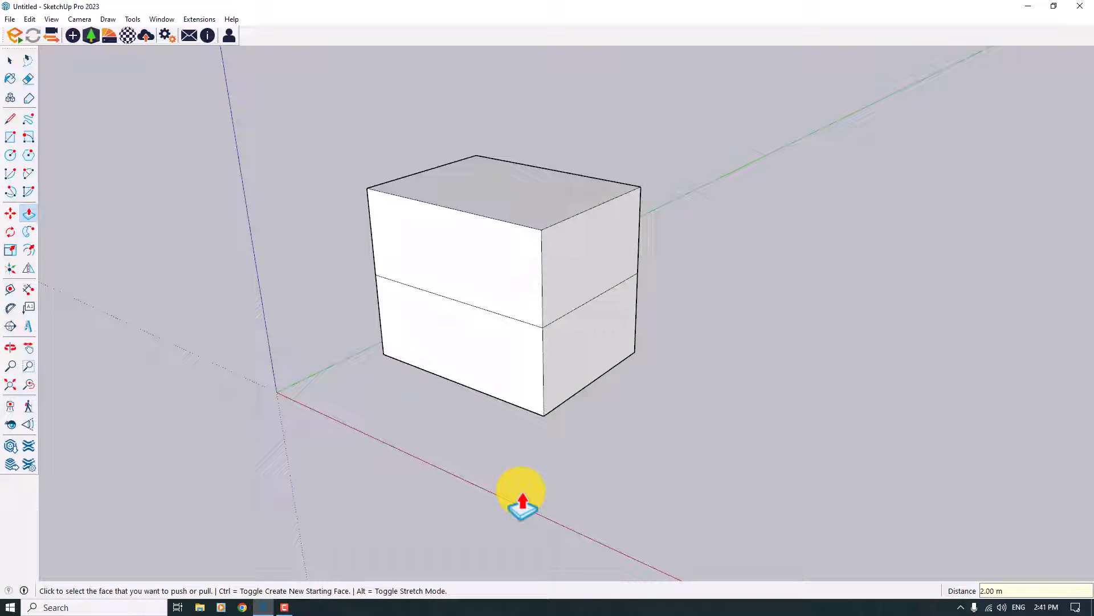
pyautogui.hotkey('ctrl', 'z')
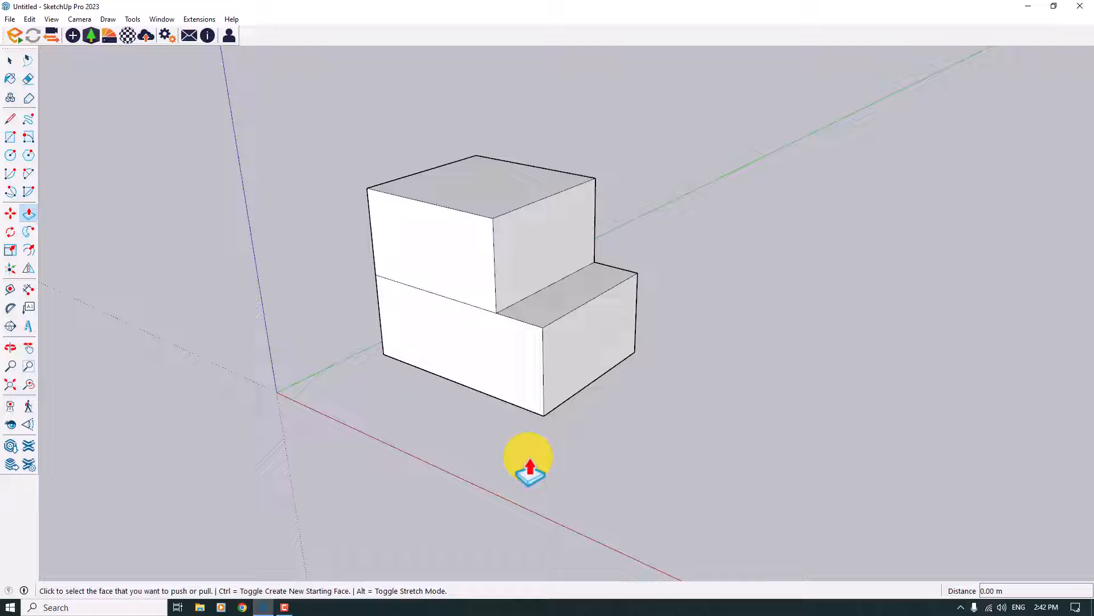
# Pull the upper storey's side face 2 m flush with the lower storey as a new volume, and extend that volume's front face 2 m forward
pyautogui.click(532, 276)
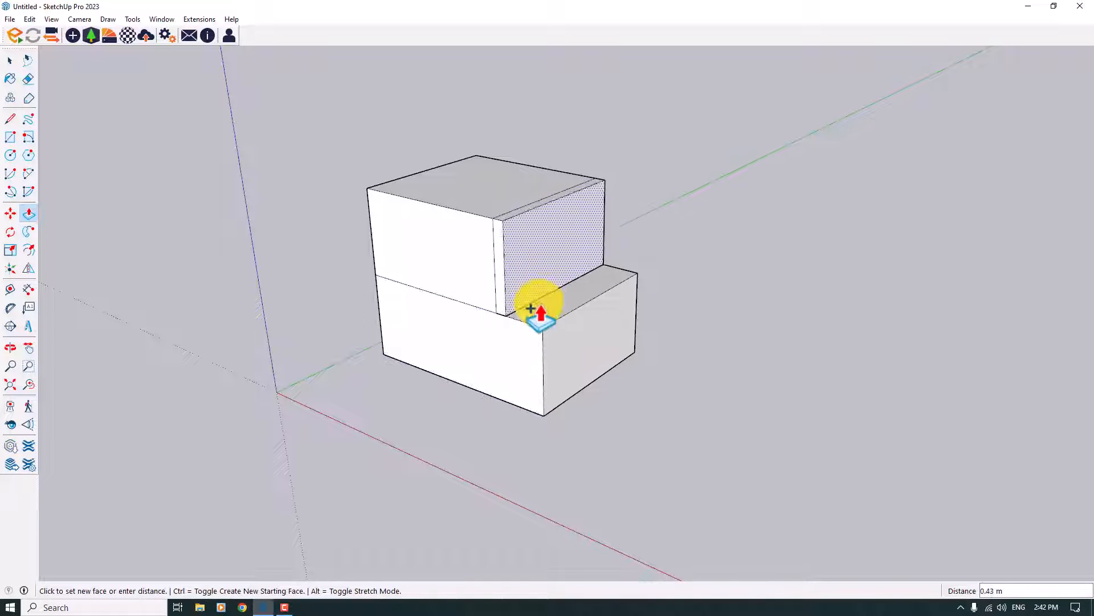
pyautogui.click(542, 342)
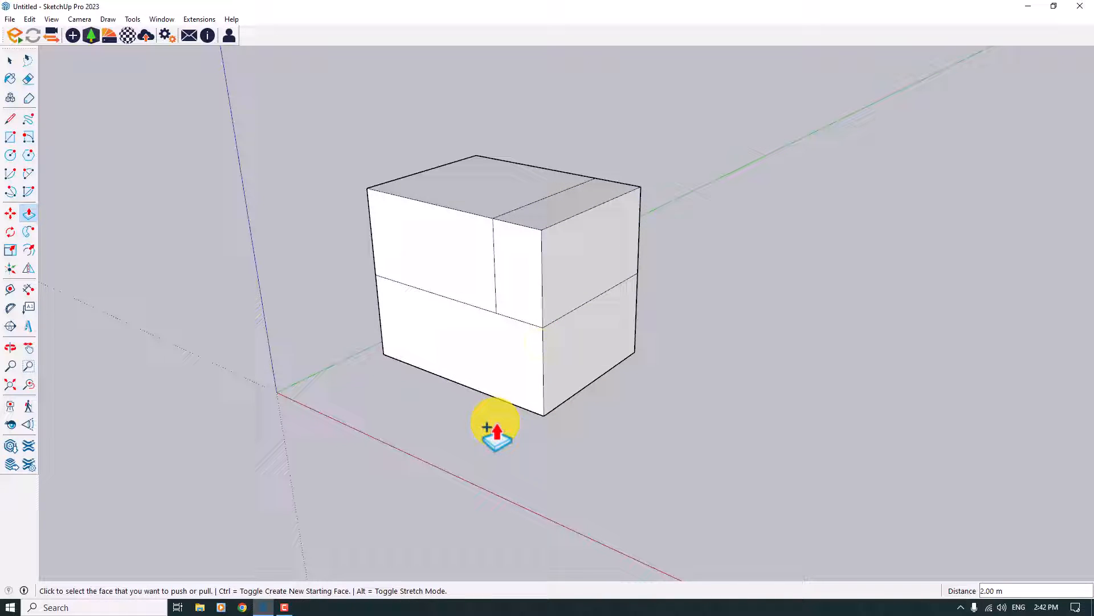
pyautogui.click(520, 326)
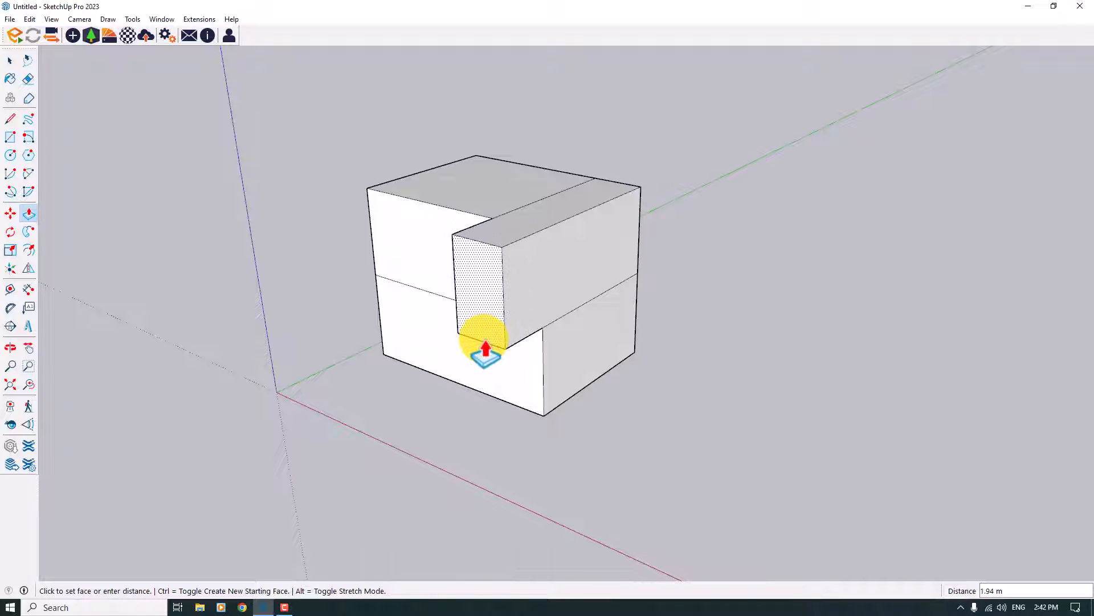
pyautogui.click(484, 339)
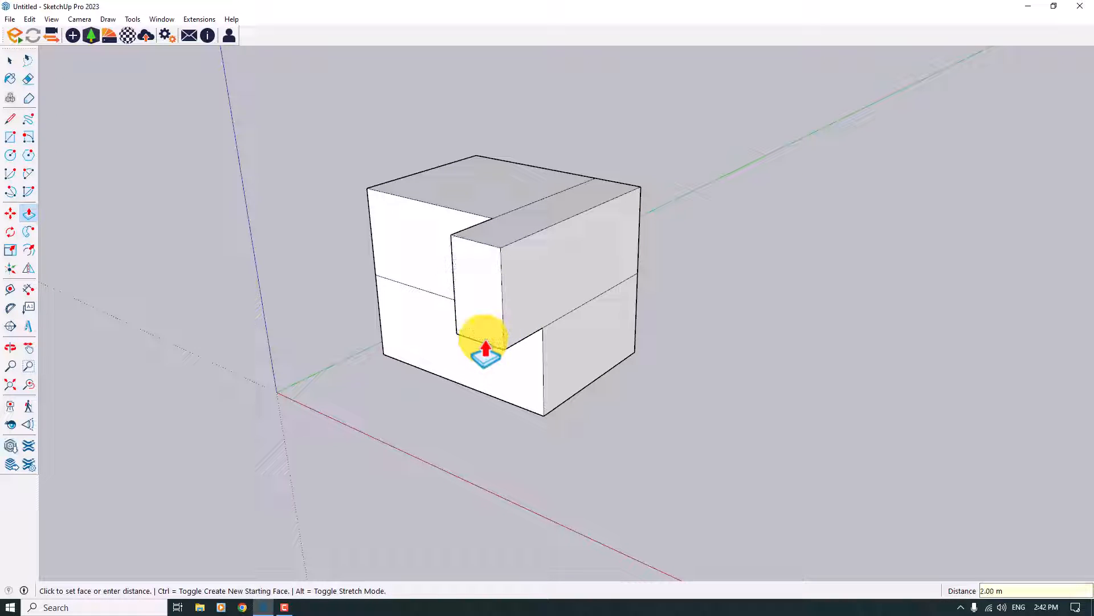
pyautogui.moveTo(496, 362); pyautogui.dragTo(610, 413, button='middle')
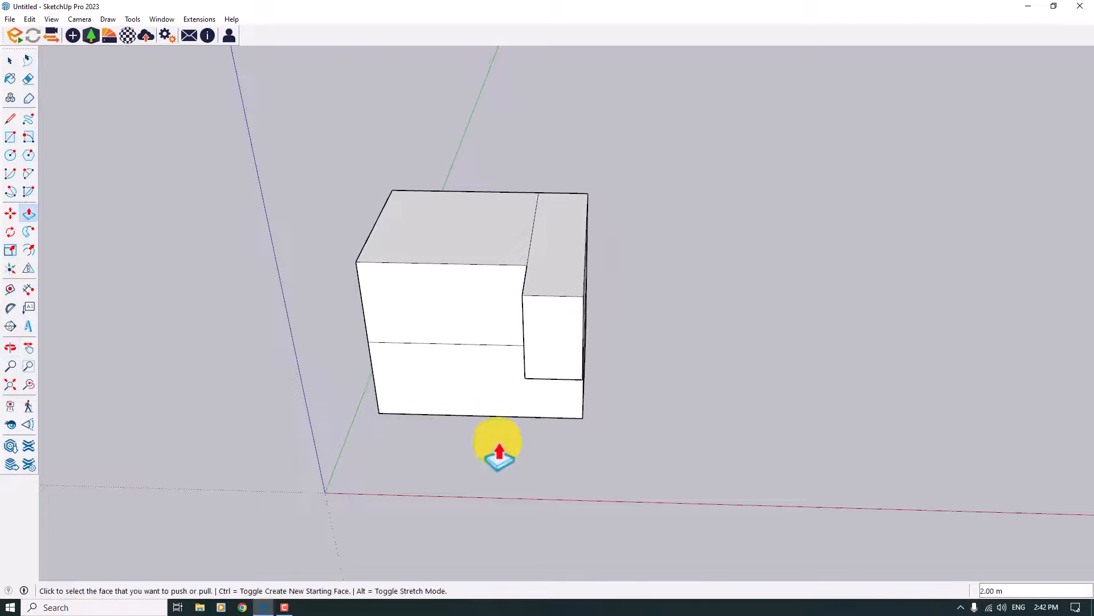
pyautogui.press('space')
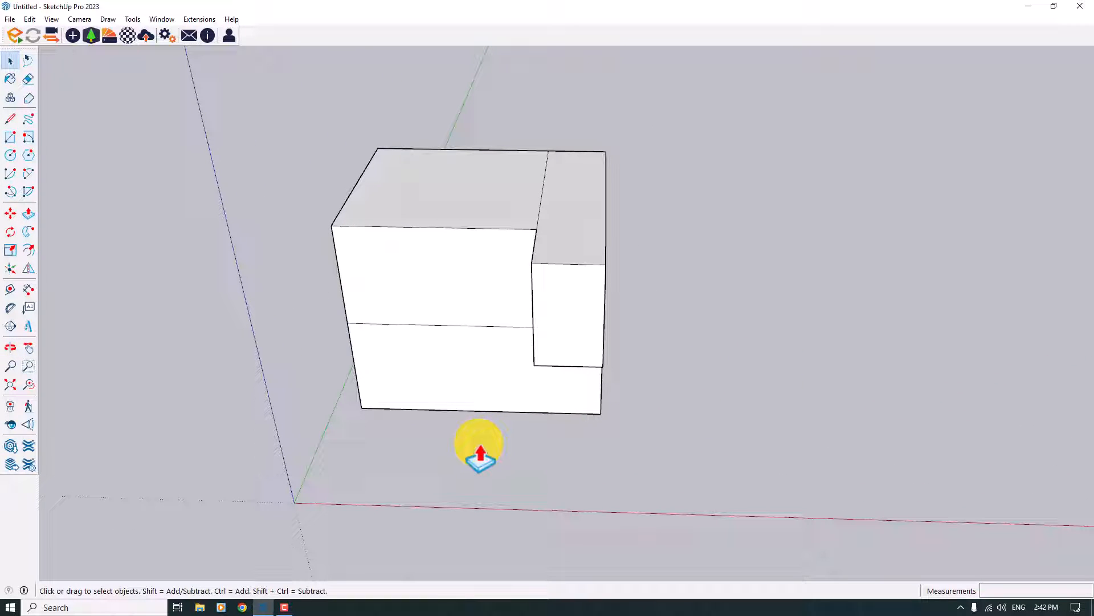
# Copy the two stacked vertical edges at the front facade's outer corner 3 m across the facade
pyautogui.moveTo(559, 435); pyautogui.dragTo(552, 383, button='middle')
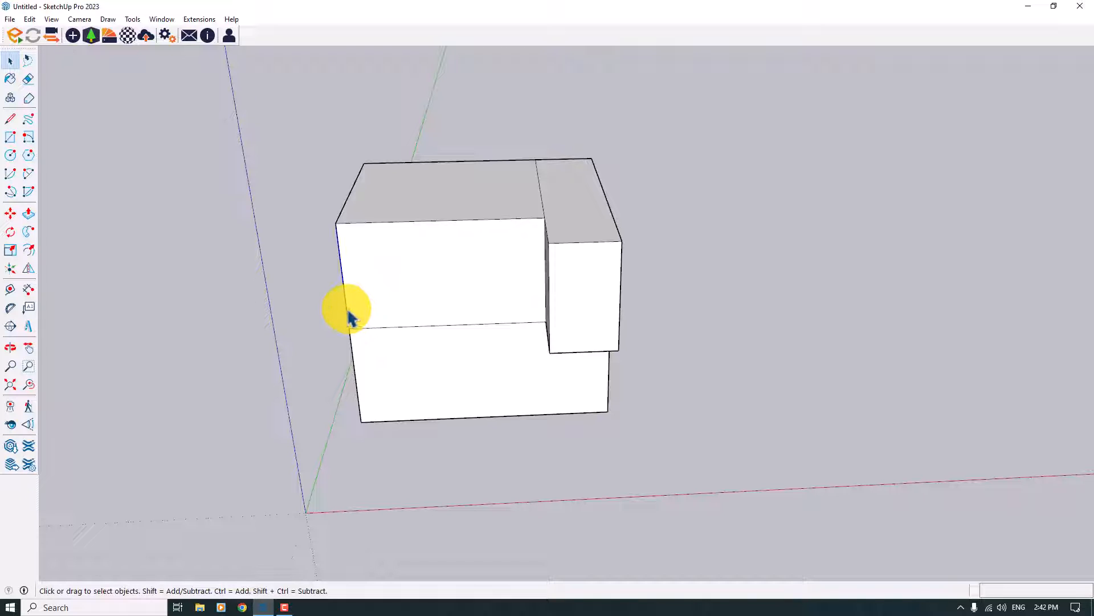
pyautogui.keyDown('ctrl'); pyautogui.click(352, 339); pyautogui.keyUp('ctrl')
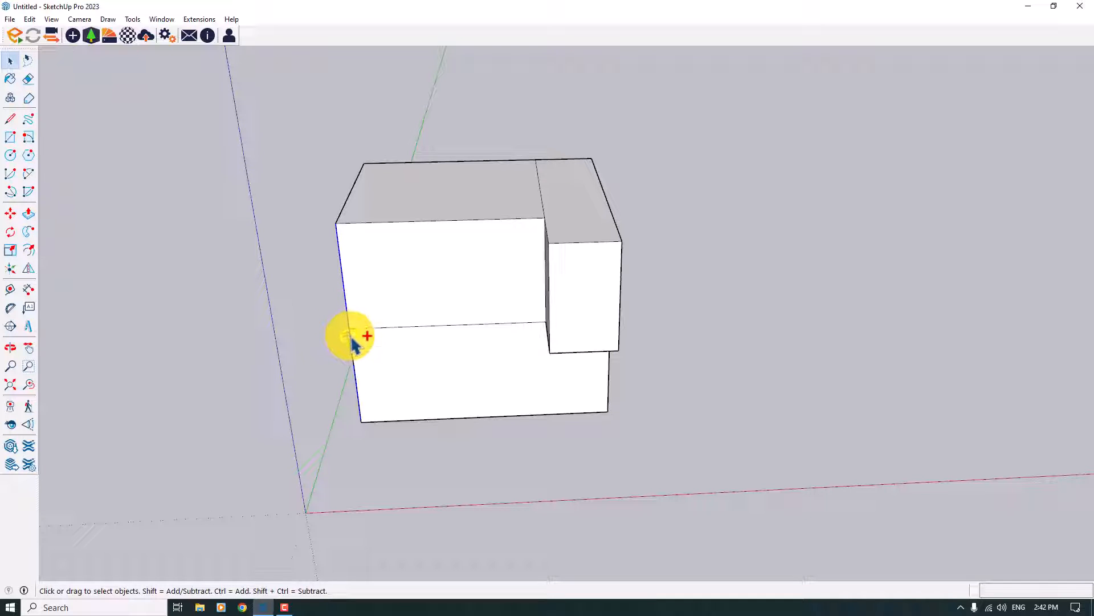
pyautogui.click(315, 352)
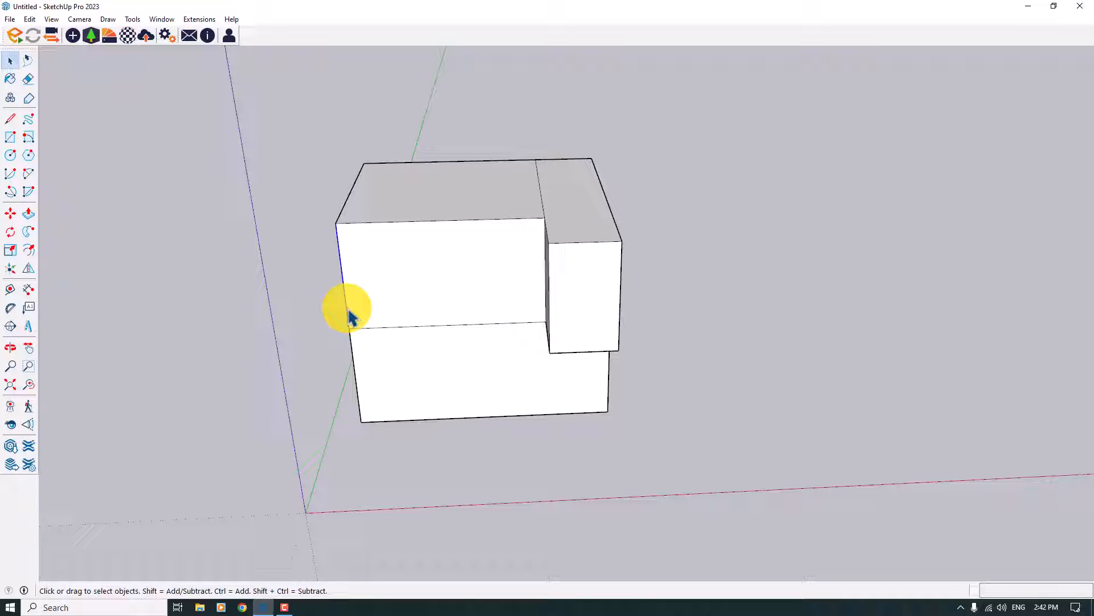
pyautogui.keyDown('ctrl'); pyautogui.click(351, 341); pyautogui.keyUp('ctrl')
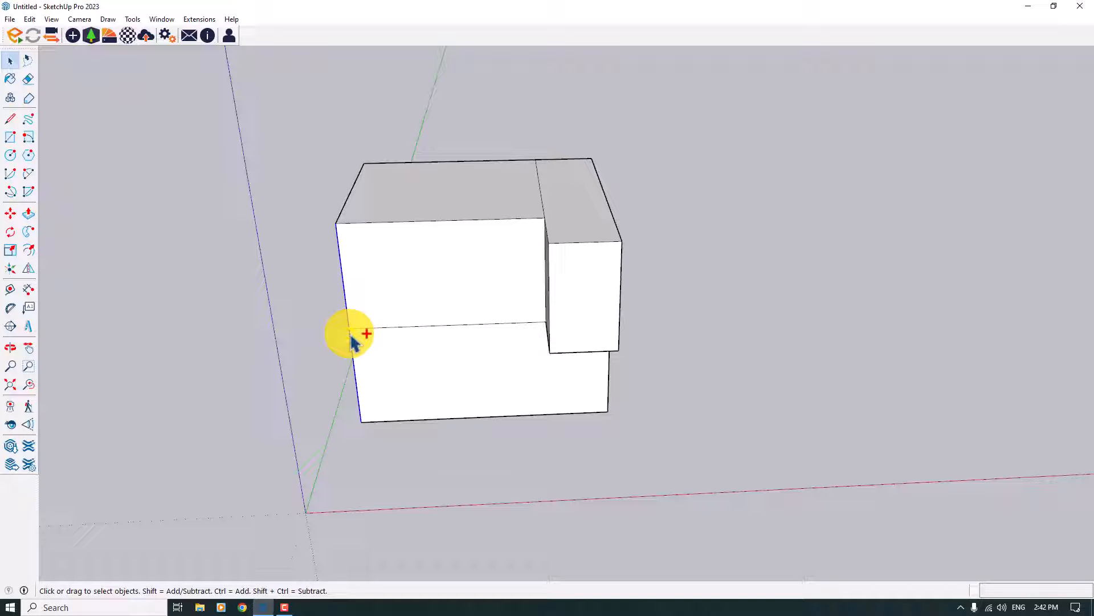
pyautogui.click(11, 217)
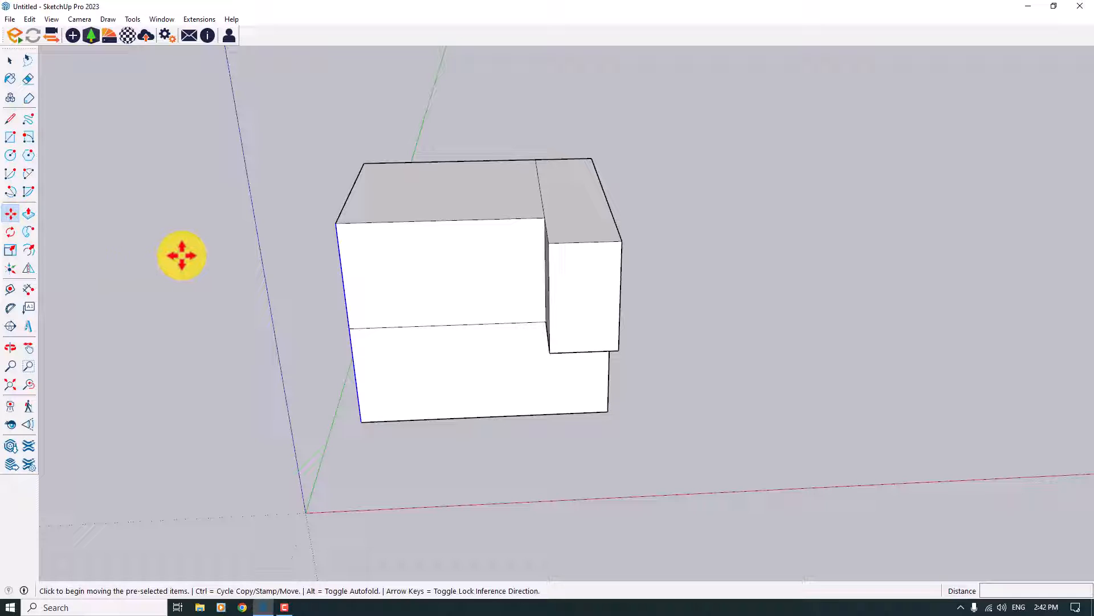
pyautogui.press('ctrl')
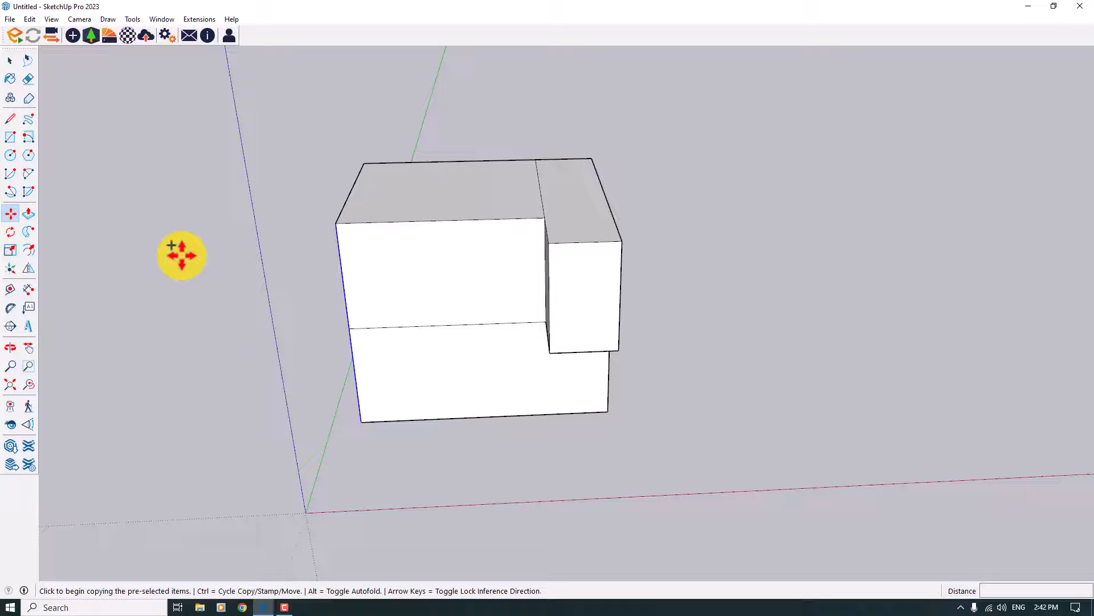
pyautogui.click(335, 224)
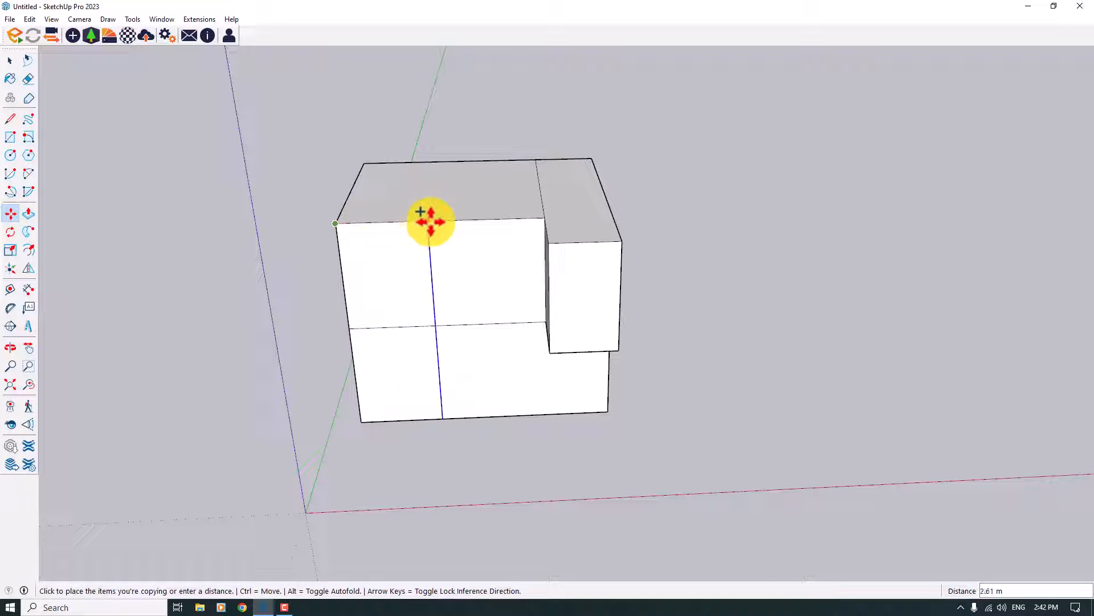
pyautogui.write('3')
pyautogui.press('Return')
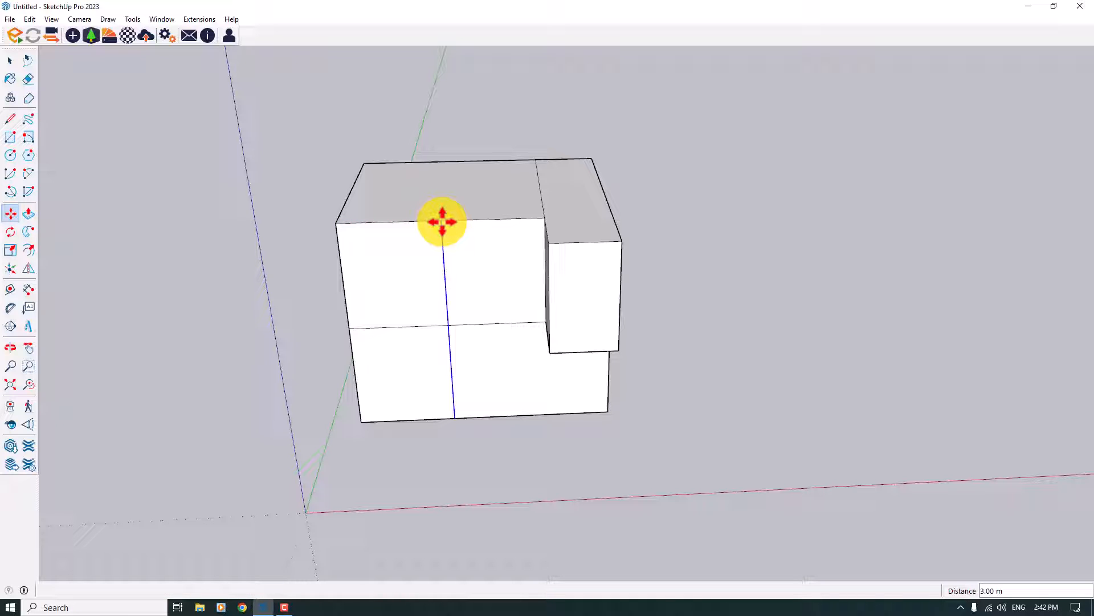
# Copy the new vertical lines on the facade another 1 m to outline a narrow strip
pyautogui.press('ctrl')
pyautogui.click(441, 221)
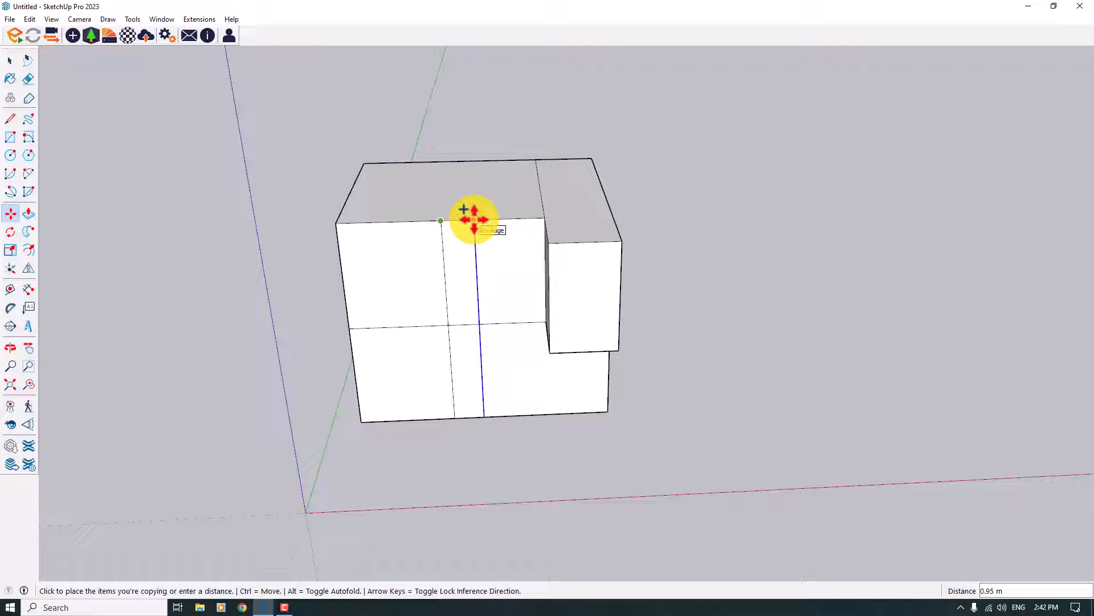
pyautogui.write('1')
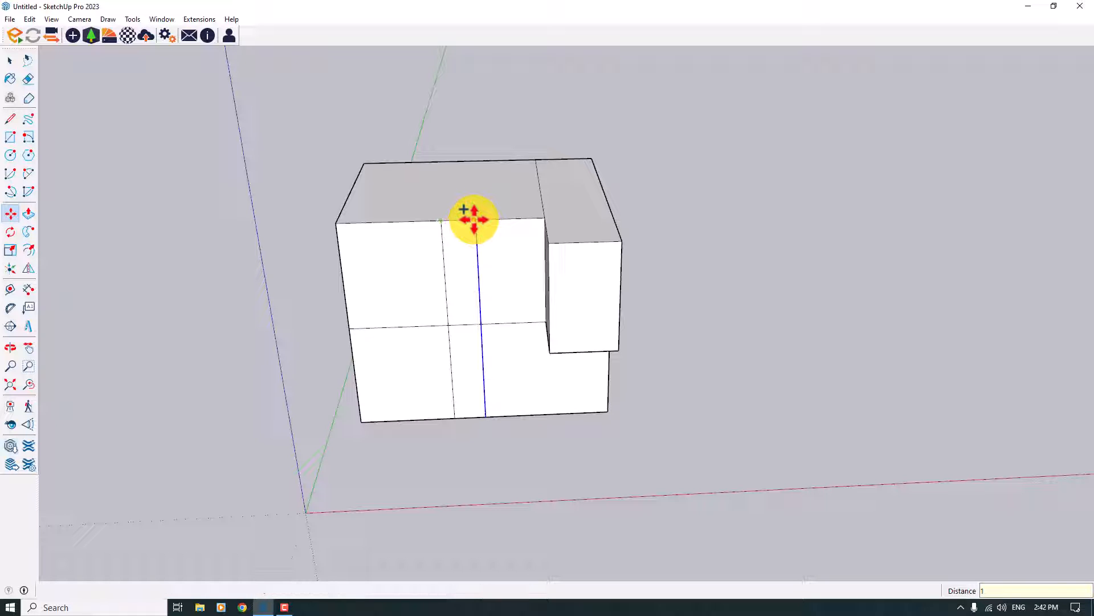
pyautogui.press('Return')
# Pull the narrow facade strip outward 0.4 m on the upper storey and 0.3 m on the lower storey
pyautogui.click(29, 212)
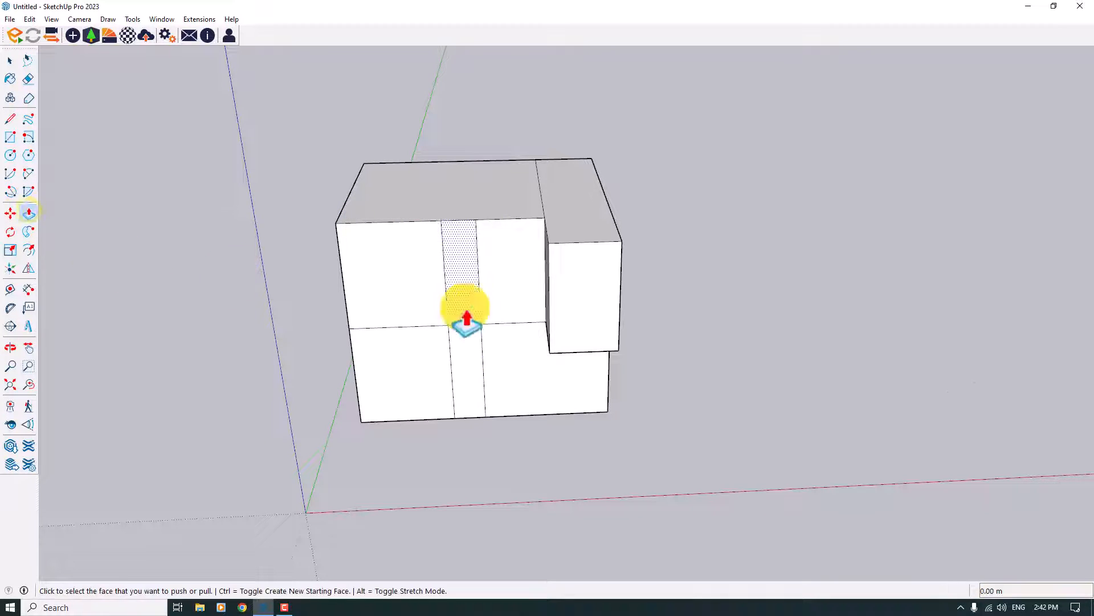
pyautogui.moveTo(466, 322); pyautogui.dragTo(665, 371, button='middle')
pyautogui.click(513, 347)
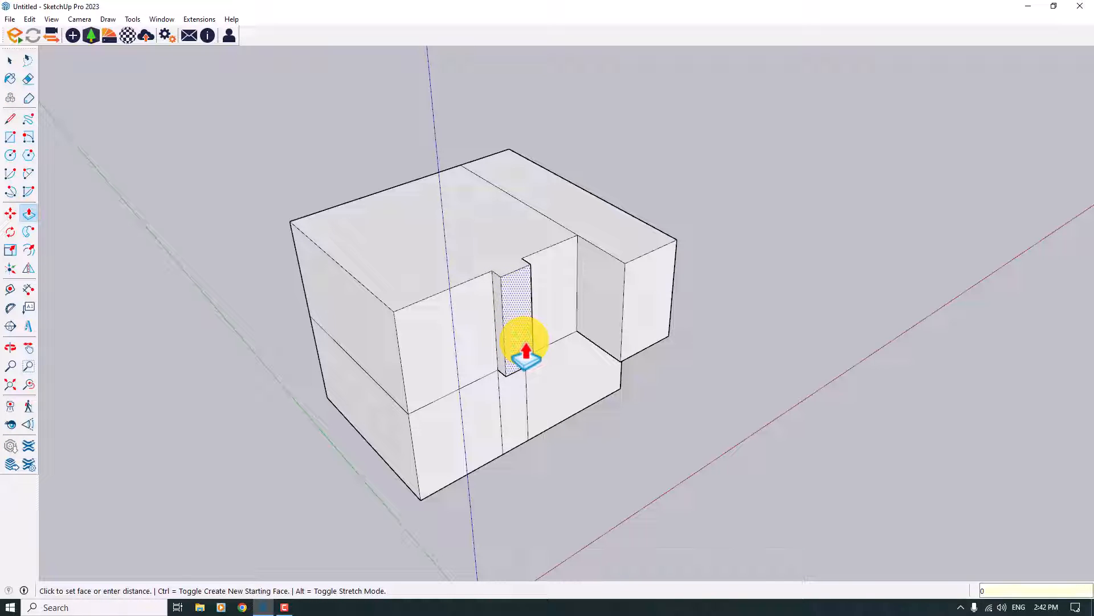
pyautogui.write('0.4')
pyautogui.press('Return')
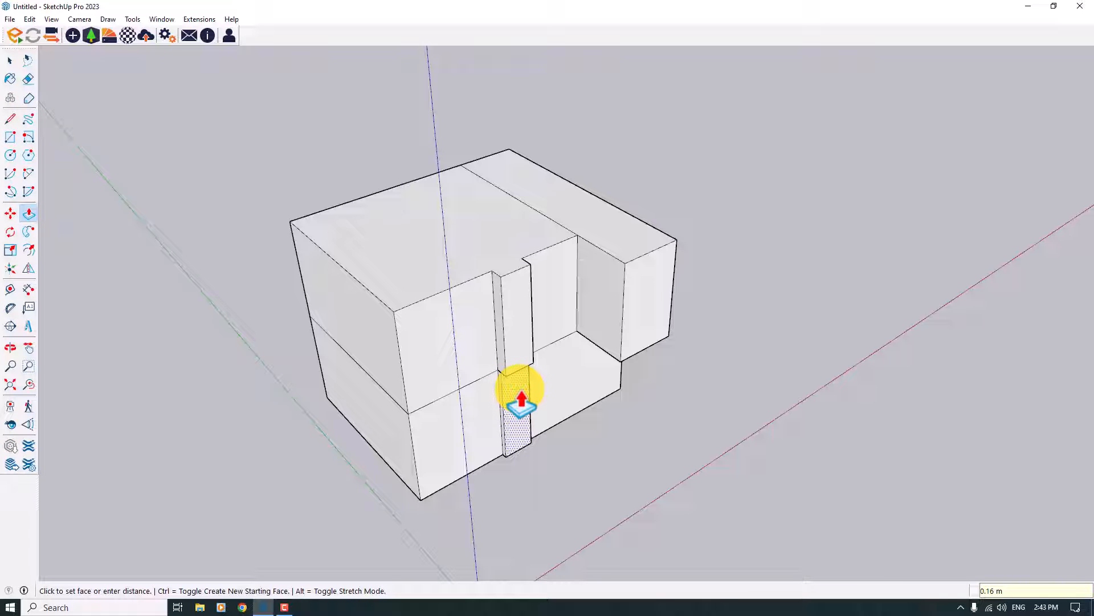
pyautogui.write('0.3')
pyautogui.press('Return')
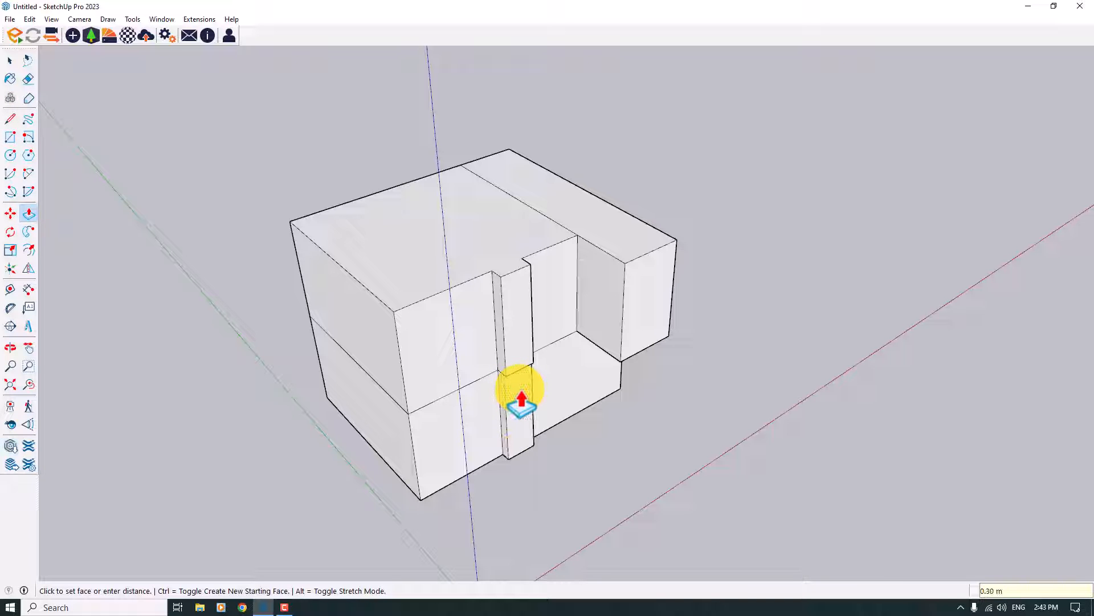
pyautogui.press('space')
# Push the upper storey's 3 m wide front face beside the strip inward 1.4 m to form a terrace
pyautogui.moveTo(589, 457); pyautogui.dragTo(110, 325, button='middle')
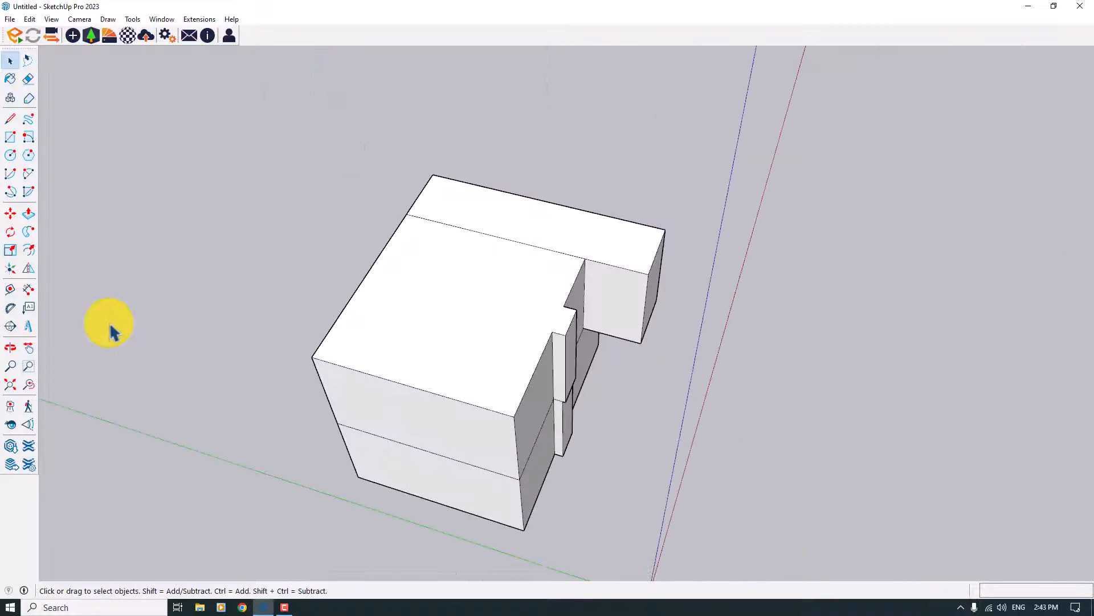
pyautogui.click(29, 213)
pyautogui.click(515, 433)
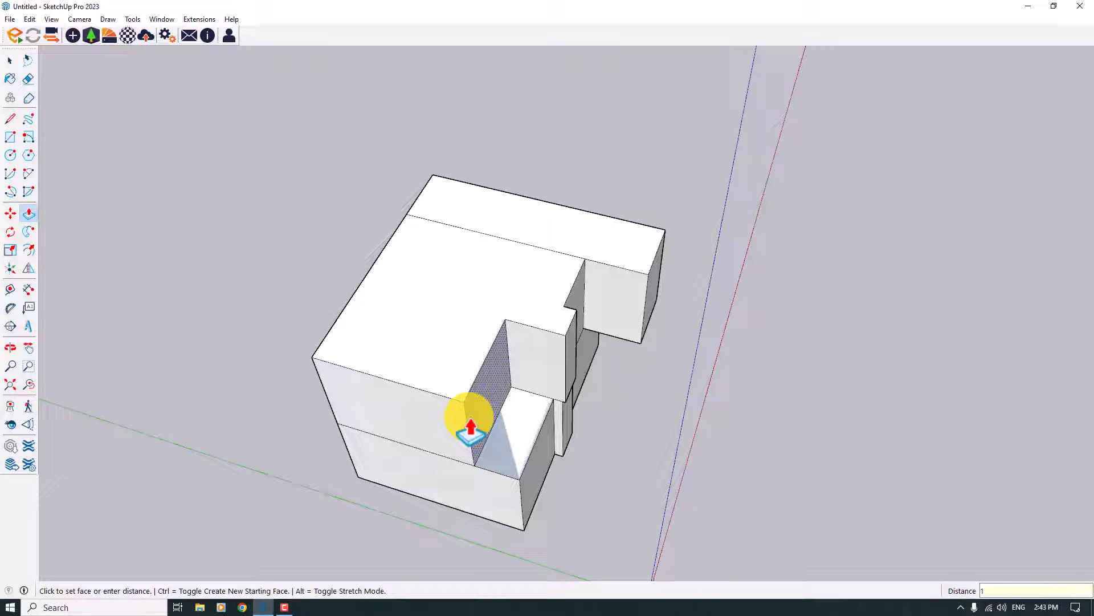
pyautogui.press('Return')
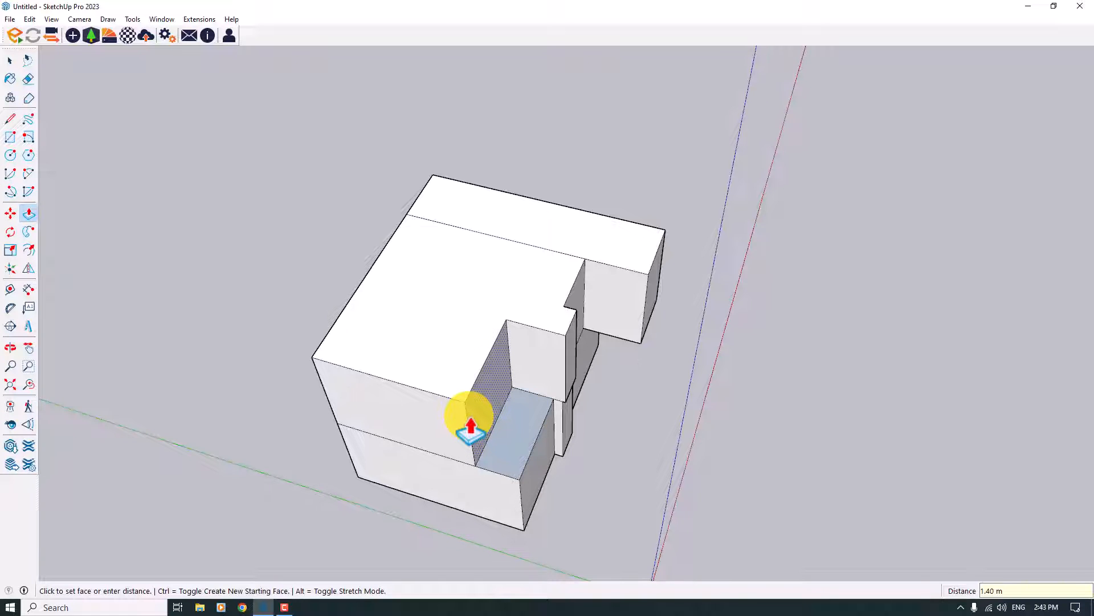
pyautogui.press('space')
pyautogui.scroll(4, 513, 473)
pyautogui.moveTo(528, 491); pyautogui.dragTo(435, 350, button='middle')
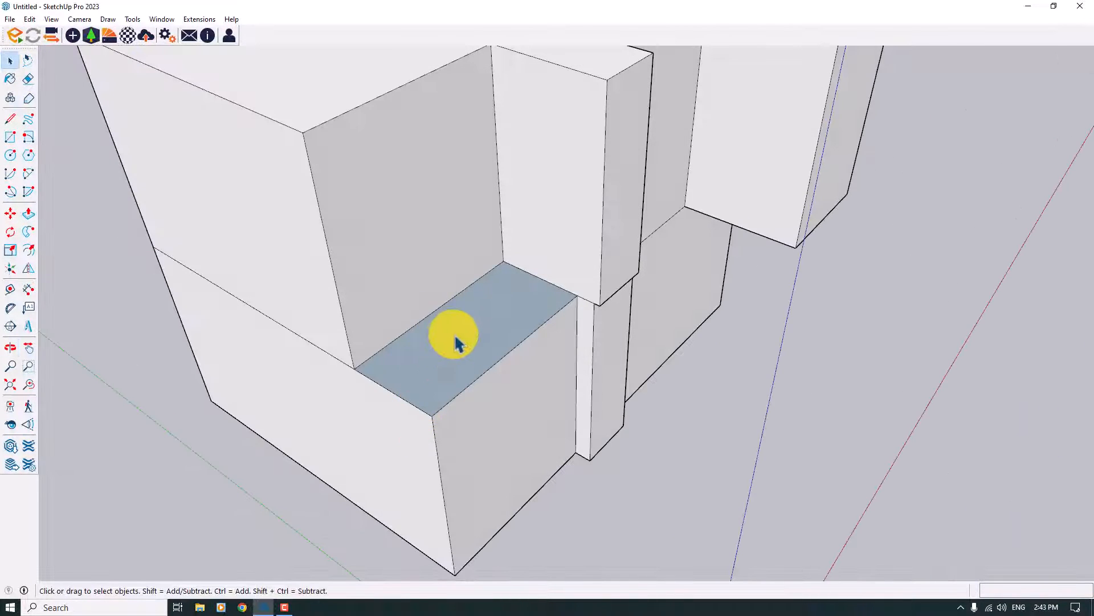
# Reverse the recessed terrace's floor face so that its front side is exposed
pyautogui.click(456, 338)
pyautogui.click(372, 257)
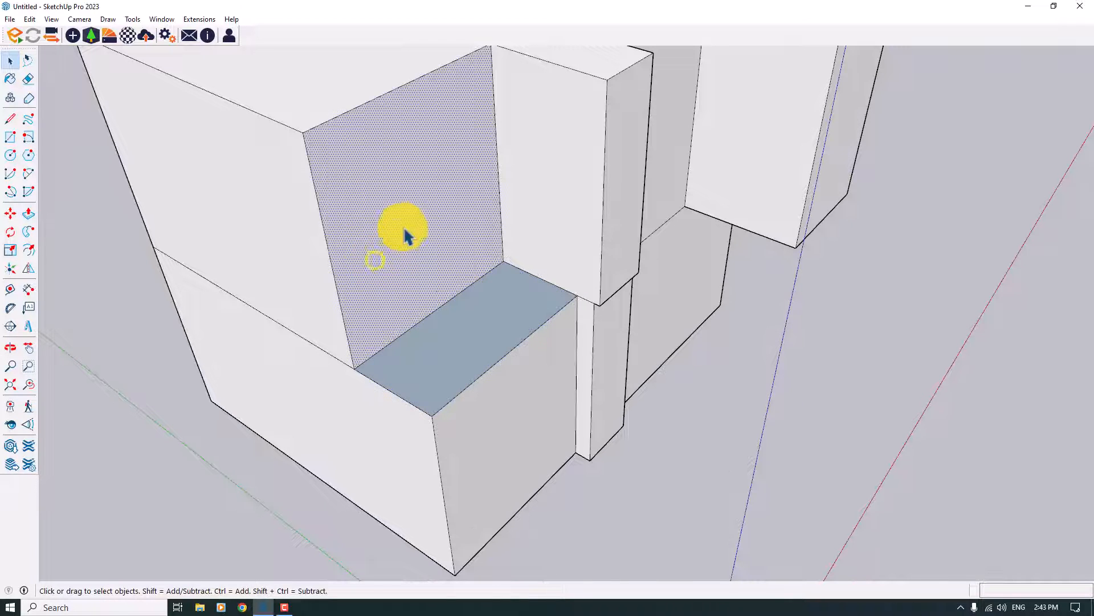
pyautogui.click(488, 330)
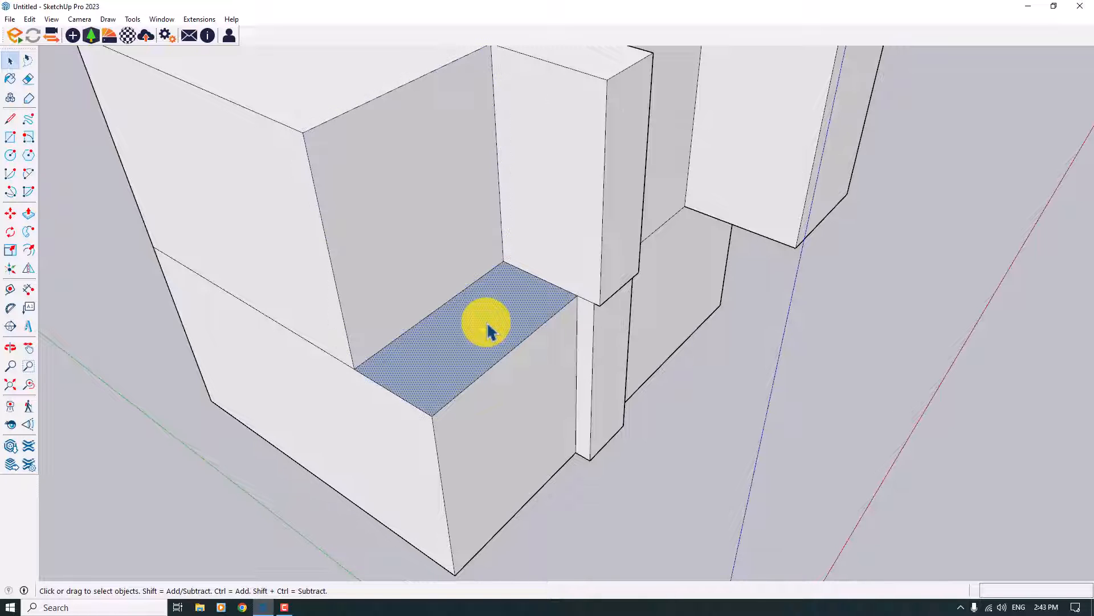
pyautogui.scroll(2, 456, 353)
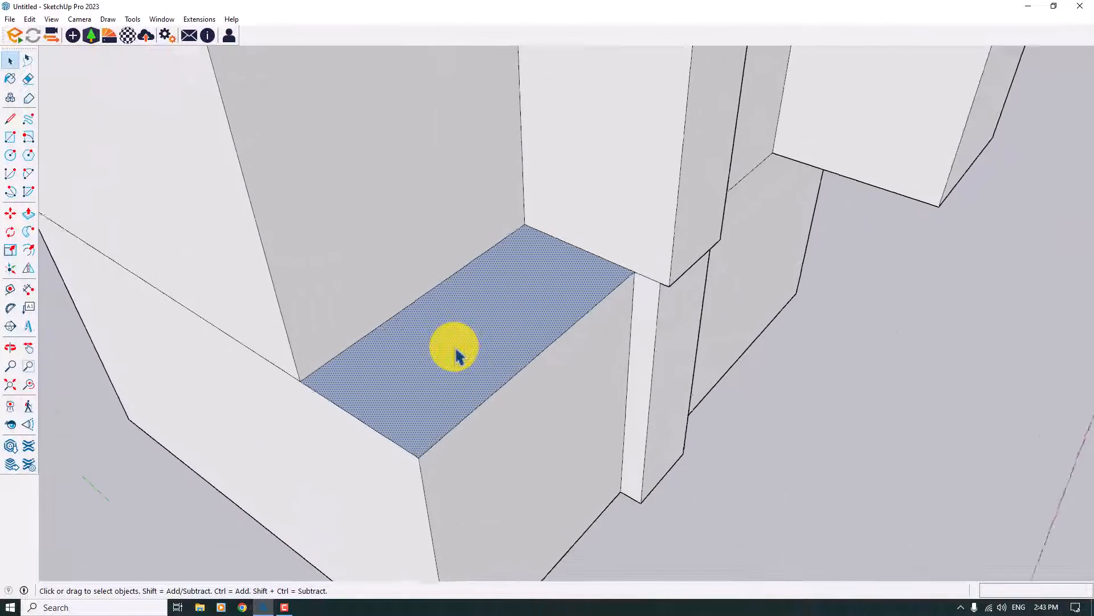
pyautogui.scroll(1, 455, 350)
pyautogui.rightClick(454, 348)
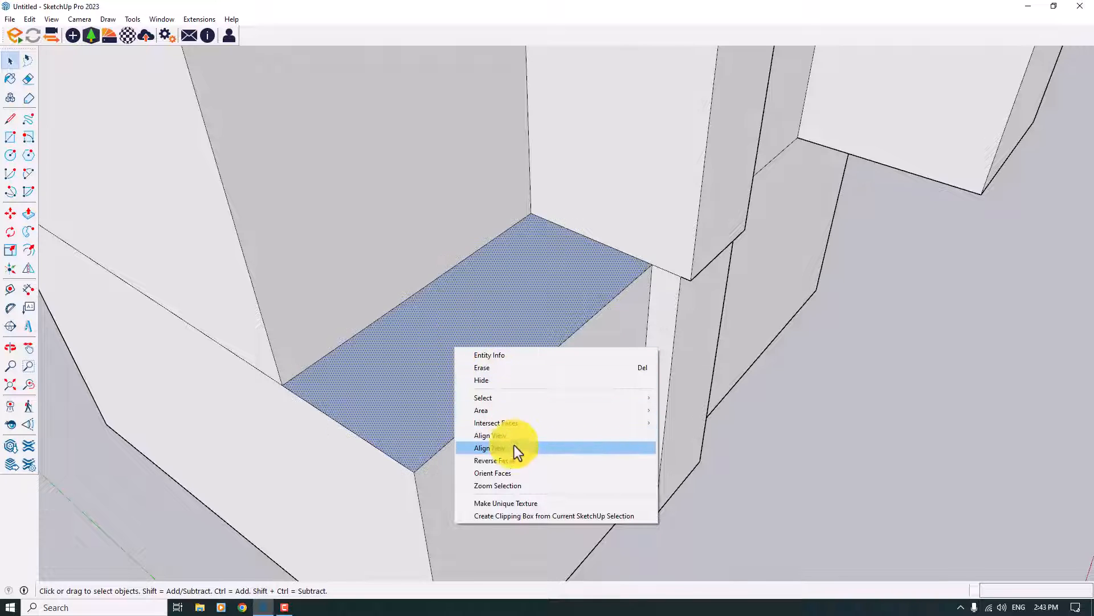
pyautogui.click(515, 460)
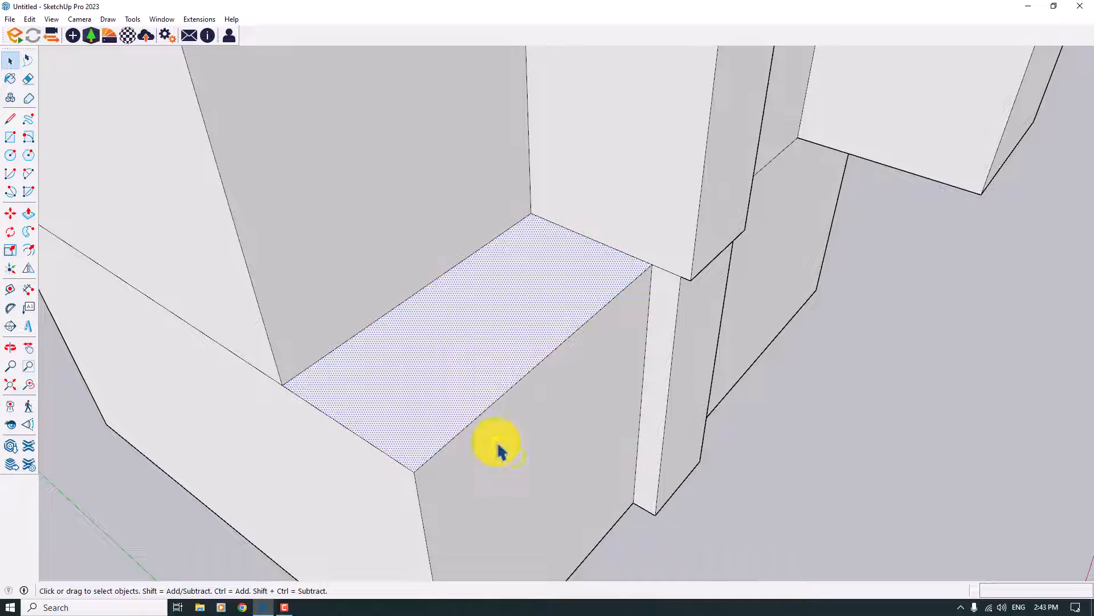
pyautogui.scroll(-1, 357, 303)
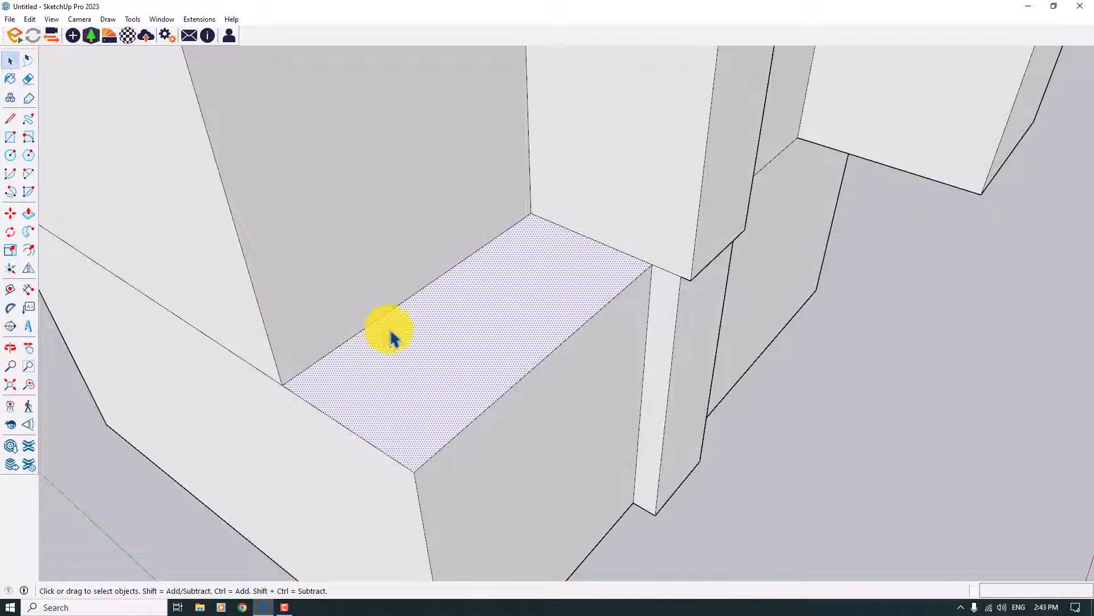
pyautogui.scroll(-3, 392, 339)
pyautogui.scroll(-4, 701, 435)
pyautogui.moveTo(701, 435); pyautogui.dragTo(594, 454, button='middle')
pyautogui.scroll(2, 764, 344)
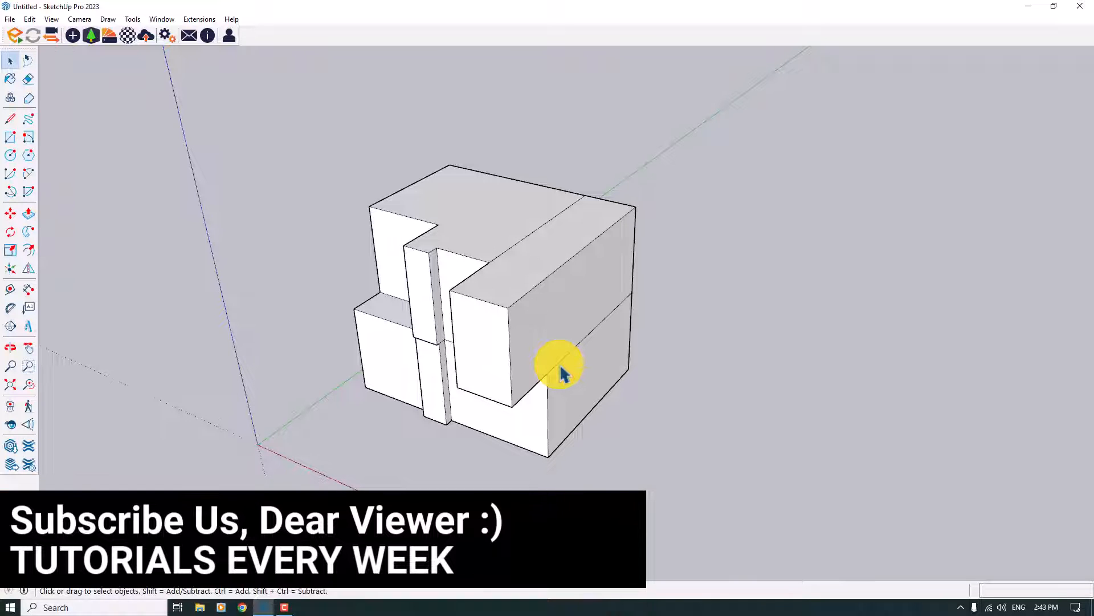
pyautogui.scroll(2, 561, 374)
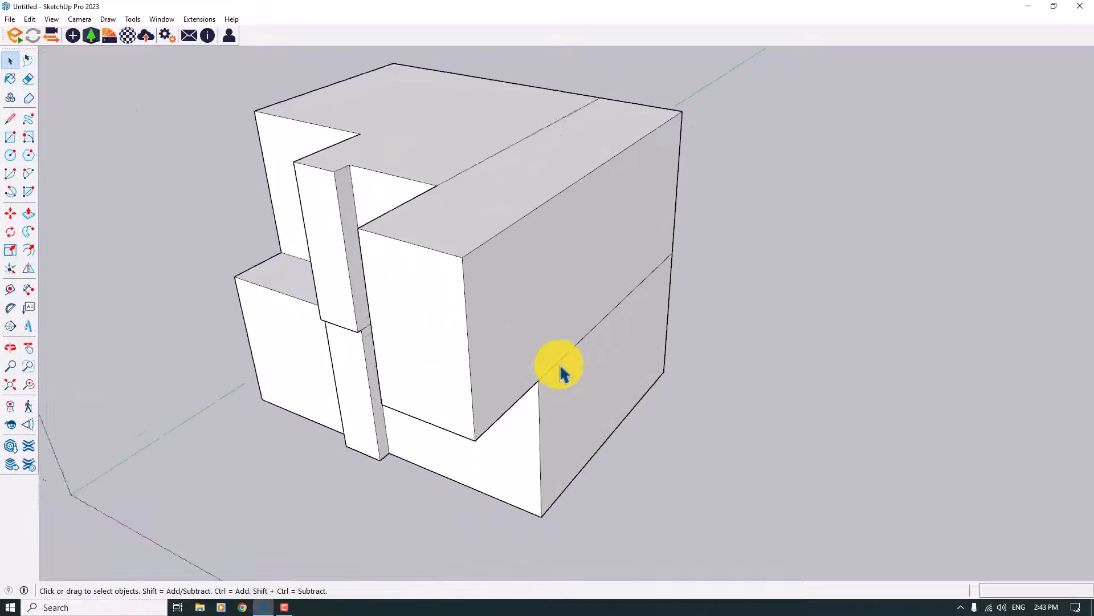
pyautogui.moveTo(557, 366); pyautogui.dragTo(438, 278, button='middle')
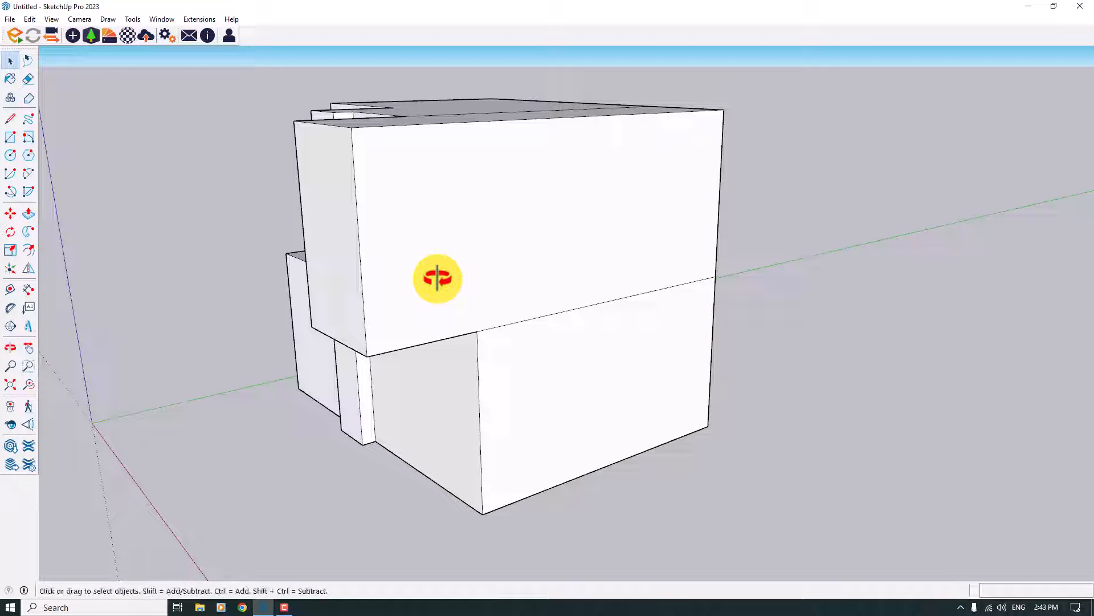
# Start saving the model to the Desktop with the file name "Exterior Design IN SketchUp 2023"
pyautogui.hotkey('ctrl', 's')
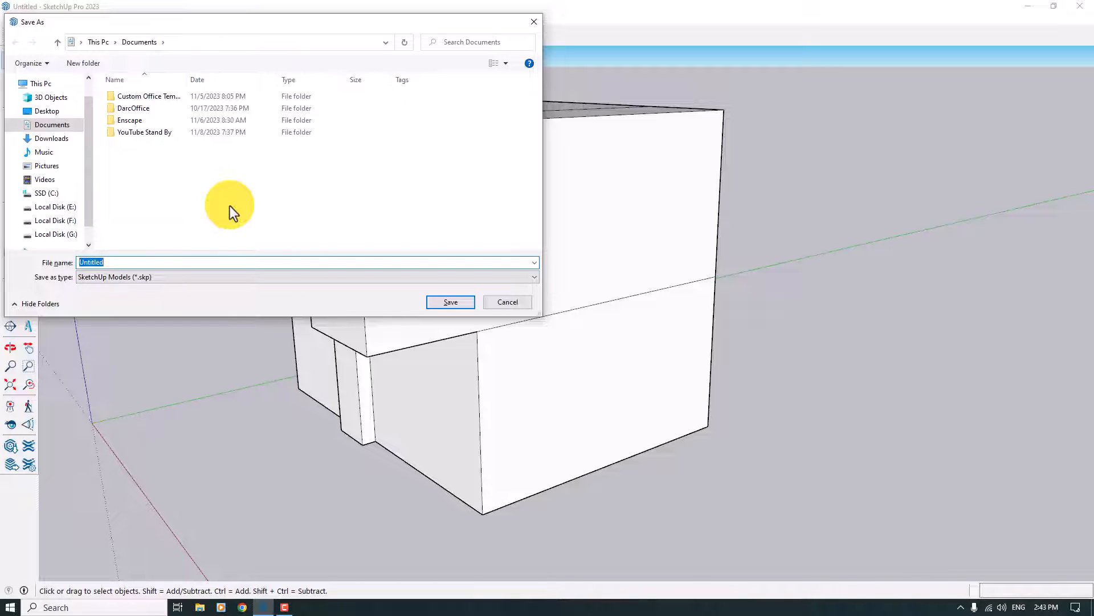
pyautogui.click(54, 112)
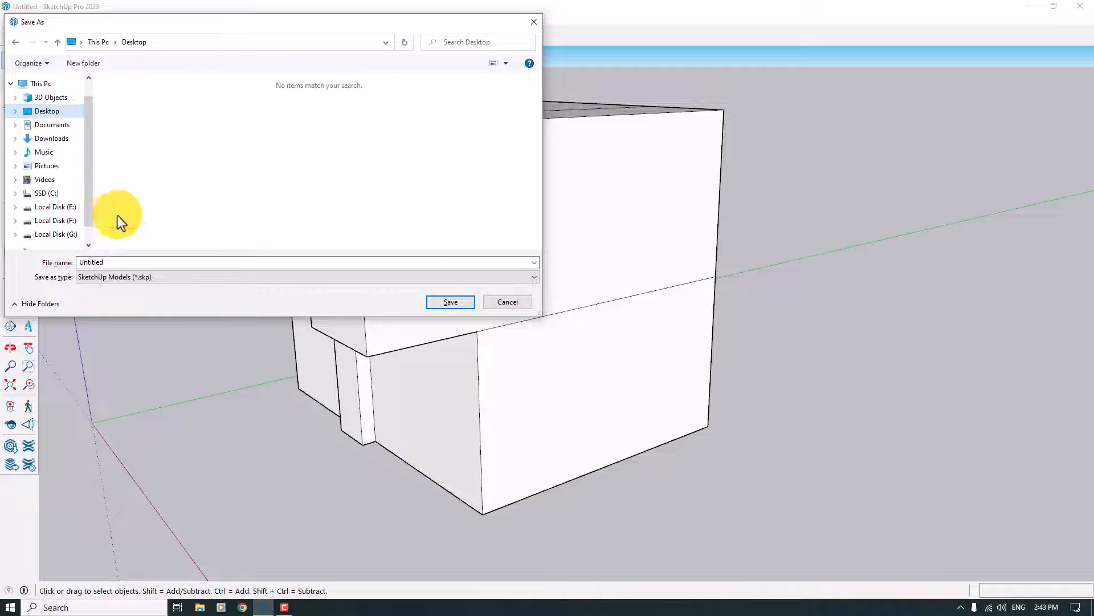
pyautogui.doubleClick(128, 264)
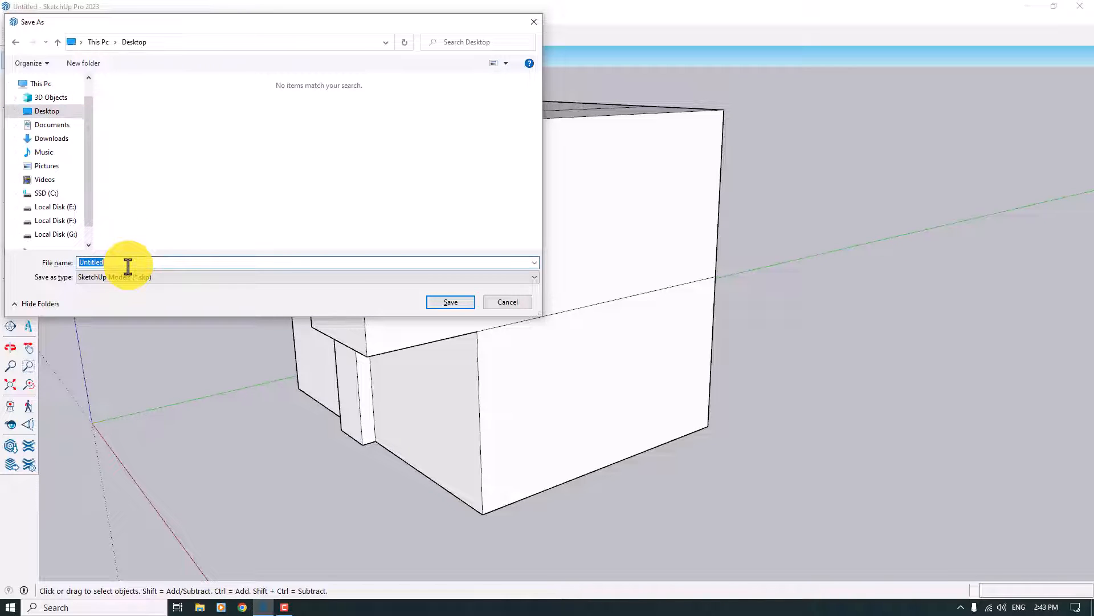
pyautogui.write('Exteri')
pyautogui.write('or Ca')
pyautogui.write('sign iN sKETCHu')
pyautogui.write('P 023')
pyautogui.press('BackSpace')
pyautogui.press('BackSpace')
pyautogui.press('BackSpace')
pyautogui.press('BackSpace')
pyautogui.press('BackSpace')
pyautogui.press('BackSpace')
pyautogui.press('BackSpace')
pyautogui.press('BackSpace')
pyautogui.write('SketchUp 2023')
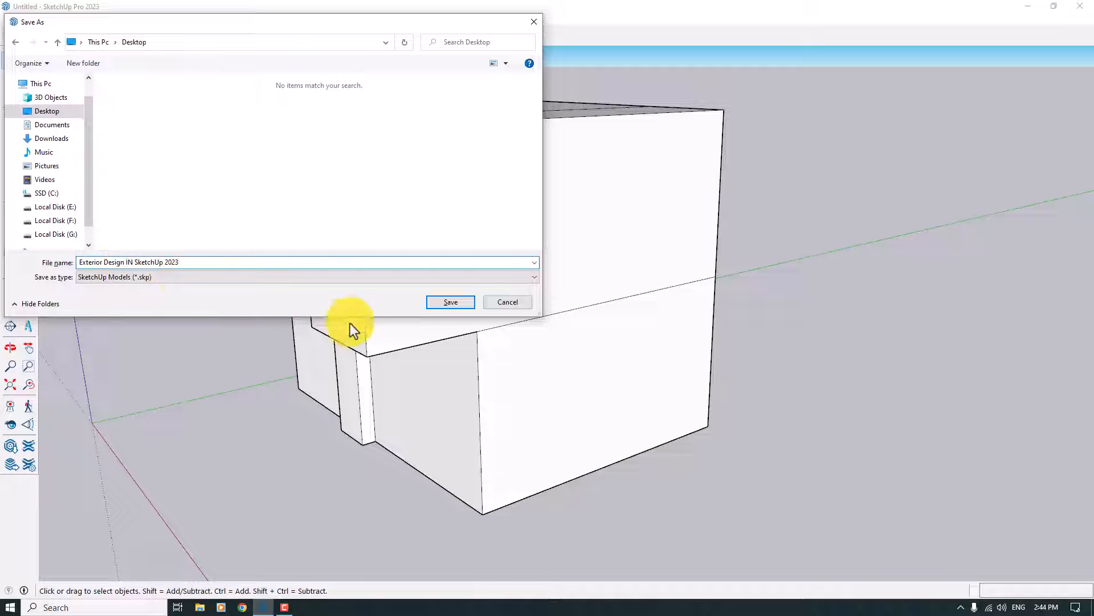
# Keep the file type as SketchUp Models (*.skp) and save the model
pyautogui.click(464, 302)
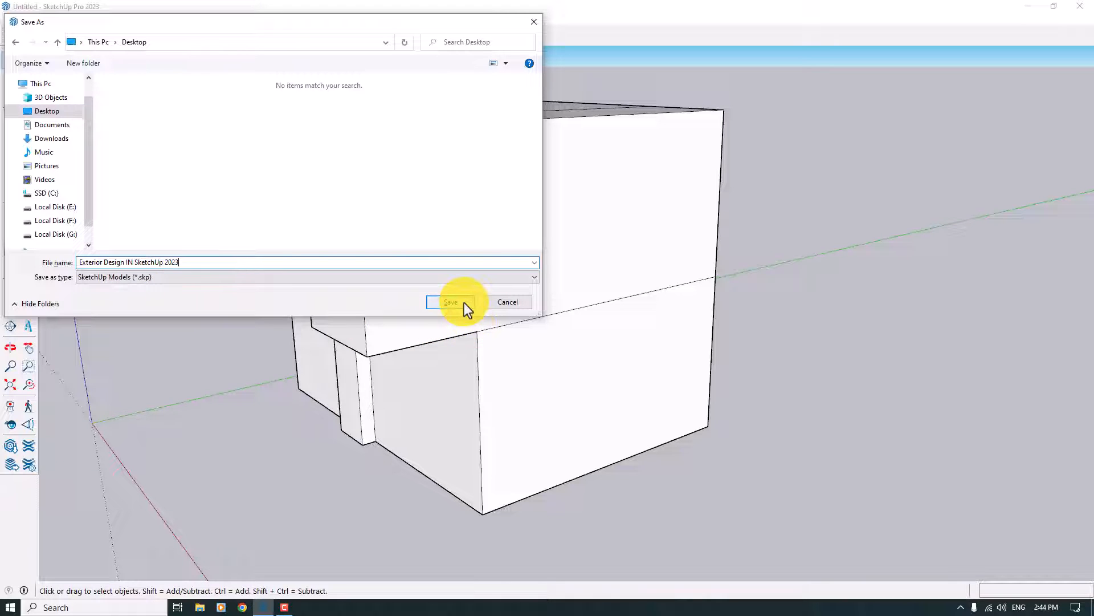
pyautogui.click(309, 279)
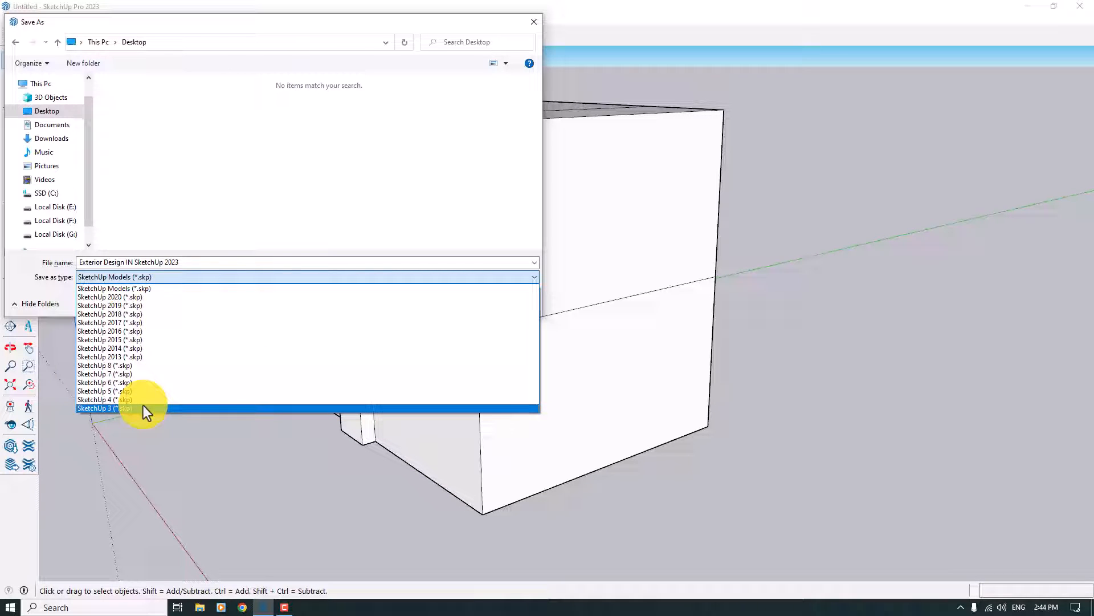
pyautogui.click(185, 285)
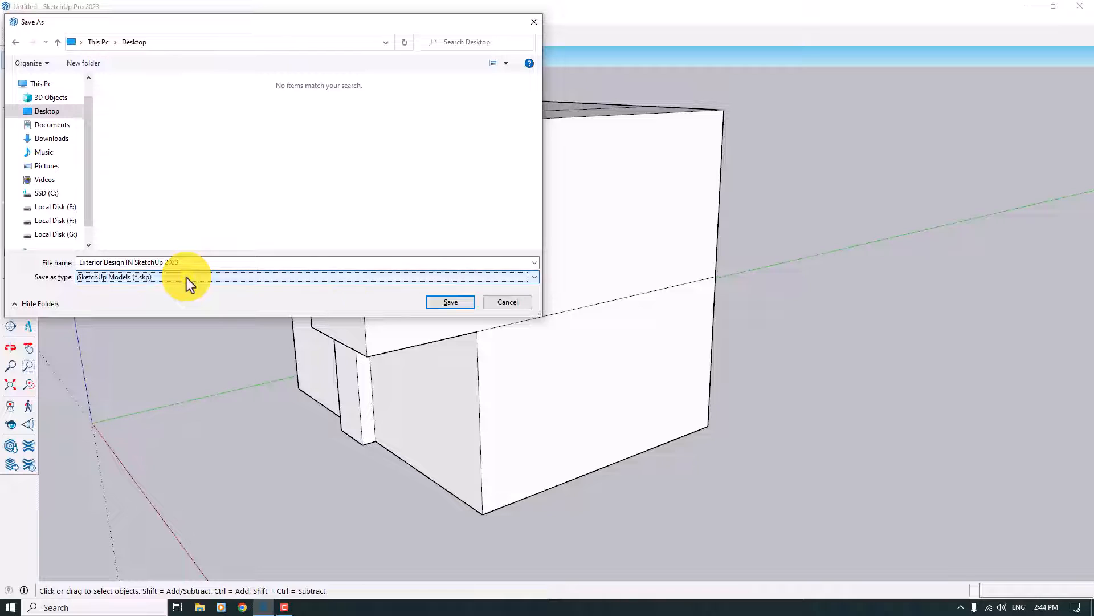
pyautogui.click(443, 305)
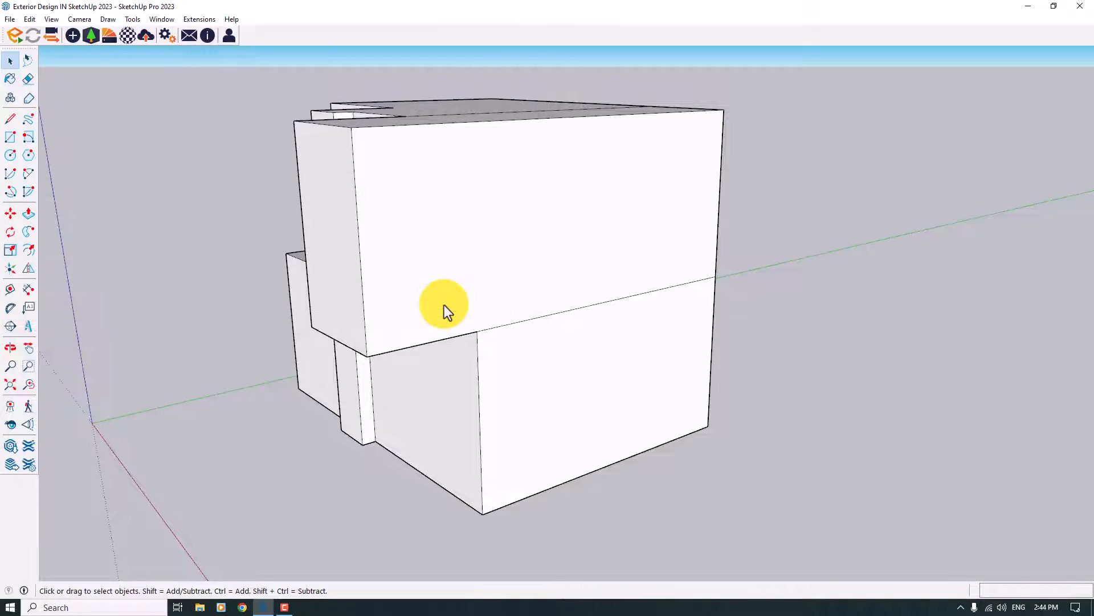
# Try to draw a separate rectangle over the upper storey's long side face on the ungrouped massing
pyautogui.scroll(-4, 393, 312)
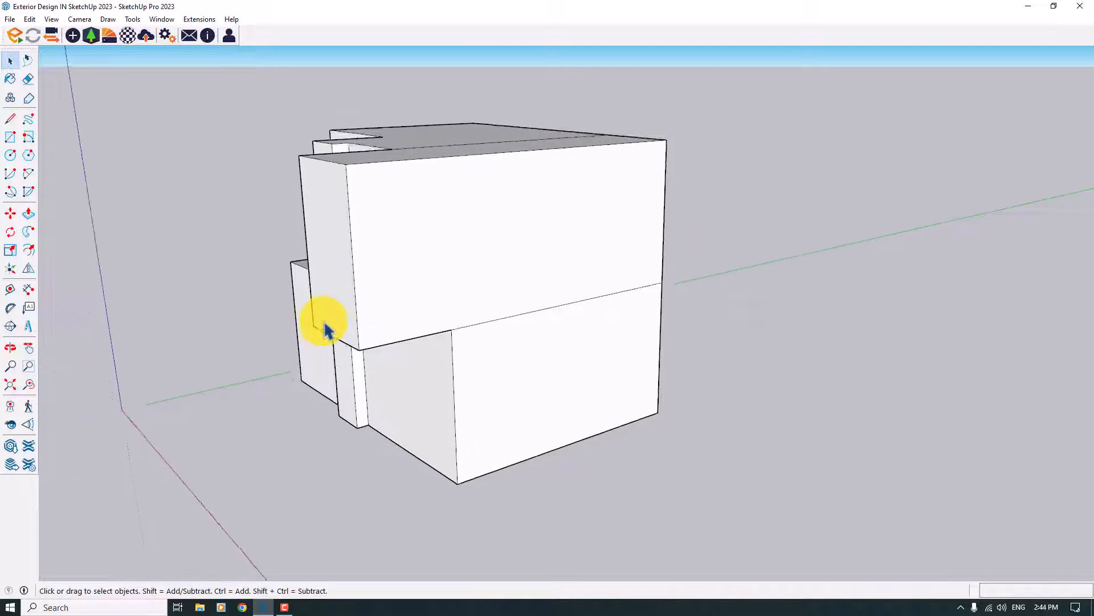
pyautogui.click(16, 139)
pyautogui.click(342, 193)
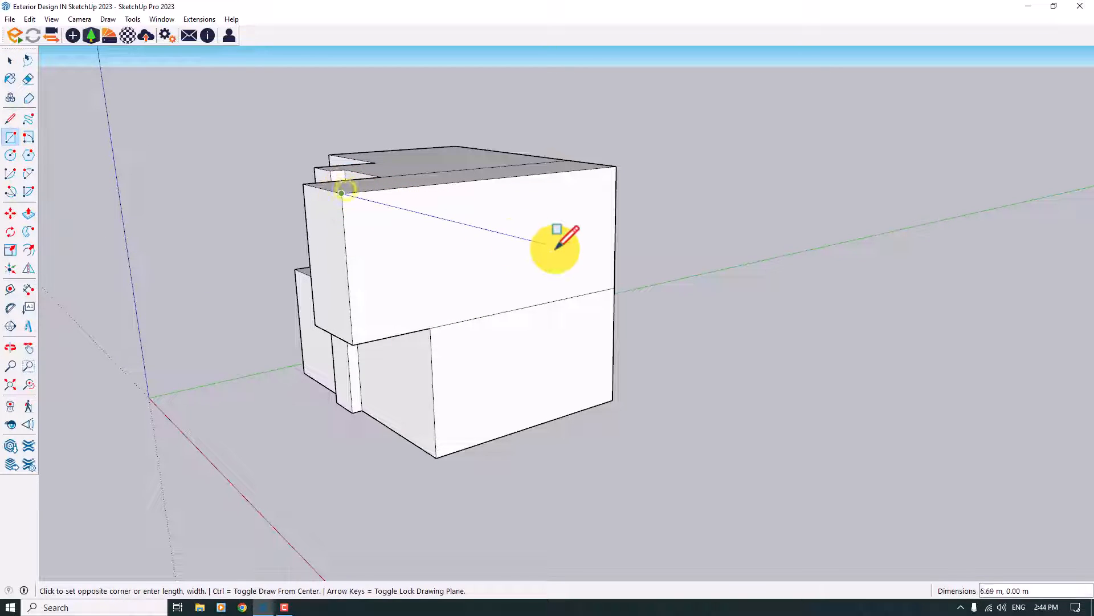
pyautogui.click(614, 287)
pyautogui.scroll(-2, 474, 255)
pyautogui.moveTo(464, 256); pyautogui.dragTo(526, 245, button='middle')
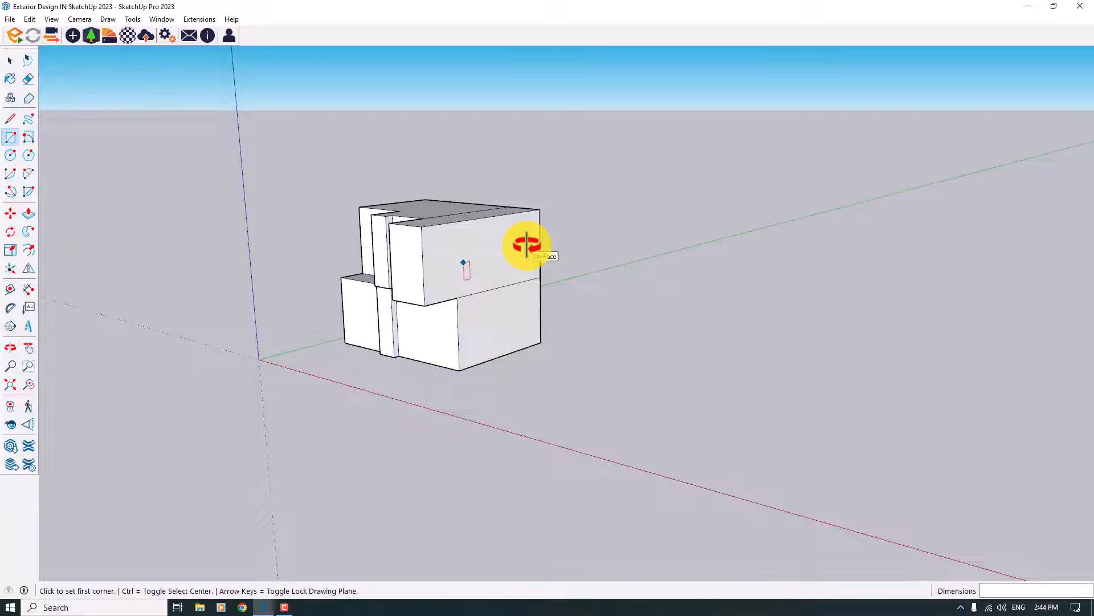
pyautogui.scroll(3, 513, 251)
pyautogui.press('space')
pyautogui.click(411, 294)
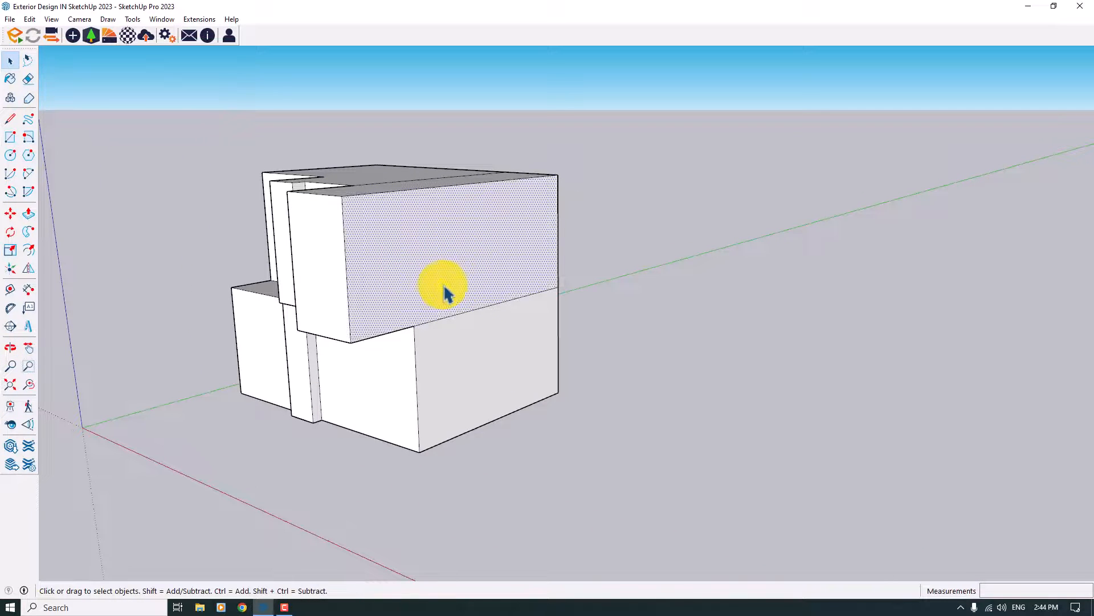
# Group the entire house massing
pyautogui.scroll(-1, 587, 162)
pyautogui.moveTo(669, 79); pyautogui.dragTo(194, 473)
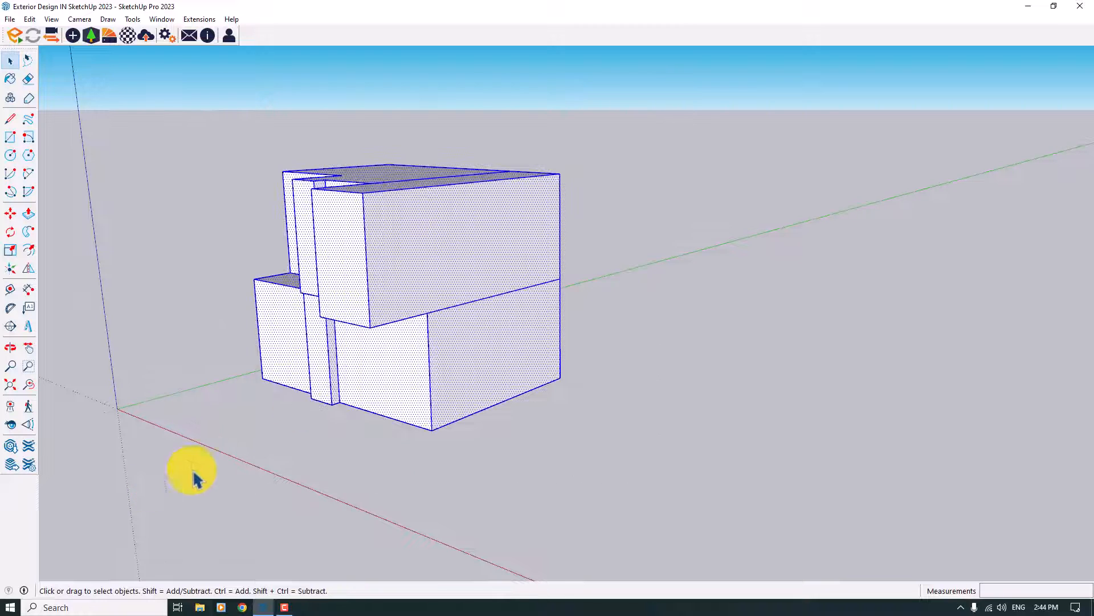
pyautogui.rightClick(457, 223)
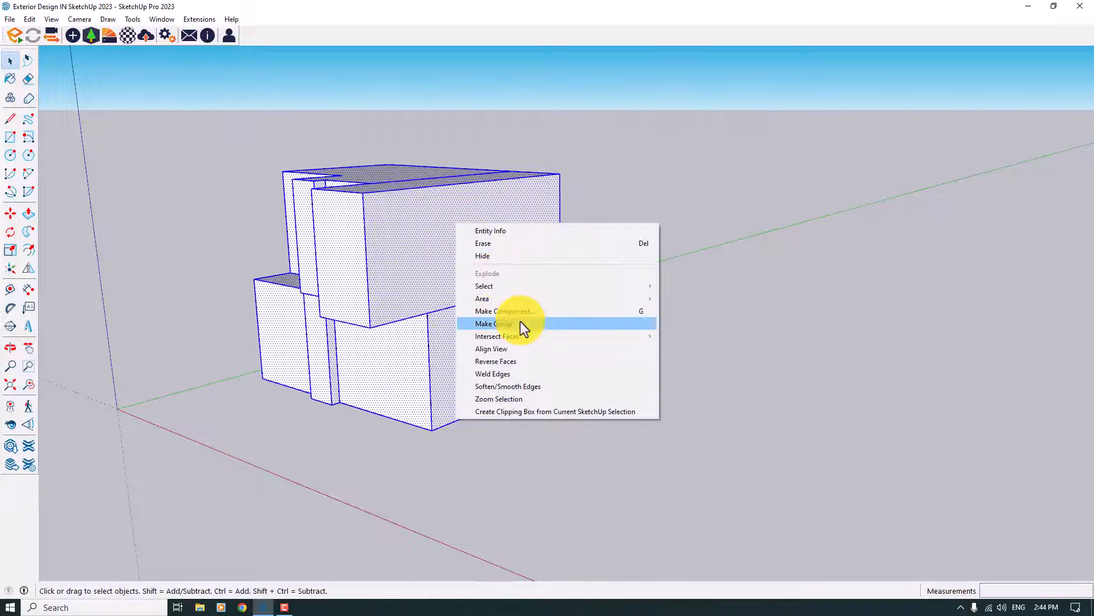
pyautogui.click(521, 323)
# Draw a 3.4 × 8 m rectangle over the grouped upper storey's side face and extrude it outward 4 m
pyautogui.click(11, 136)
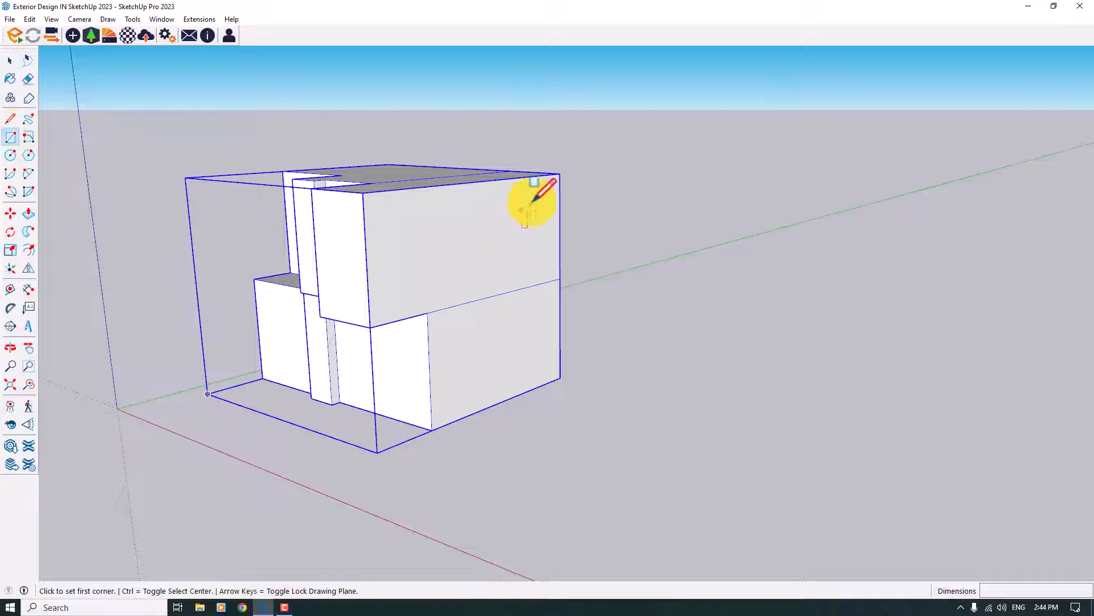
pyautogui.click(560, 174)
pyautogui.click(370, 326)
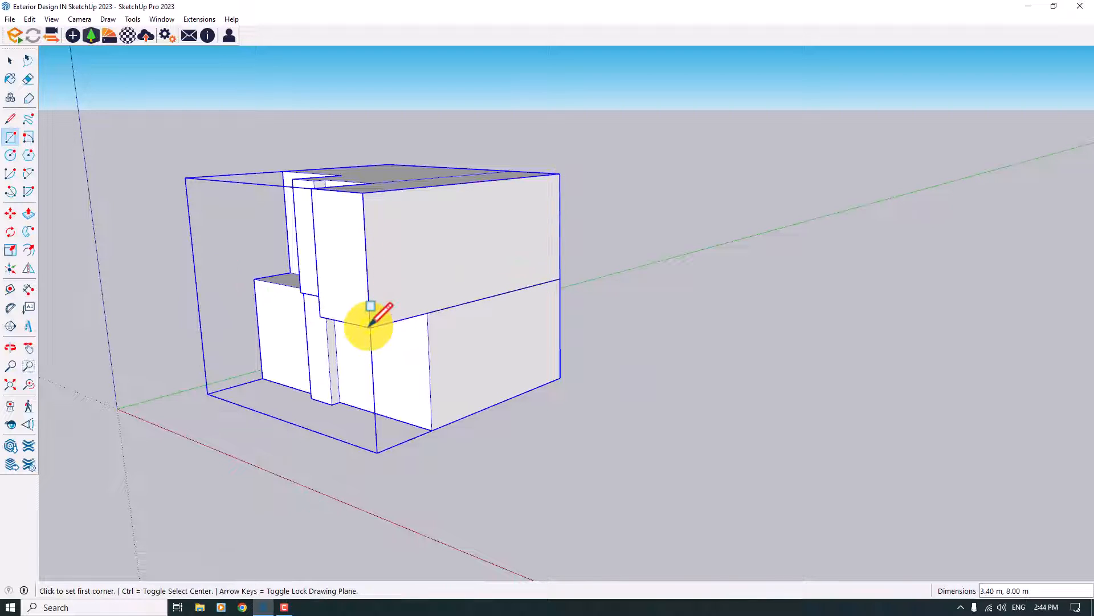
pyautogui.click(28, 213)
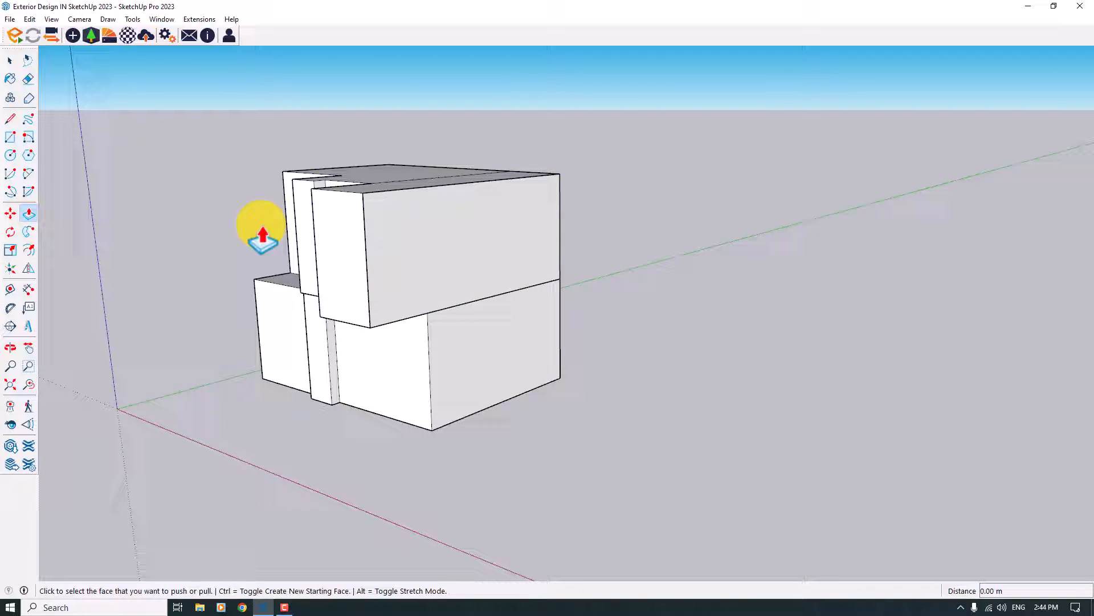
pyautogui.click(379, 220)
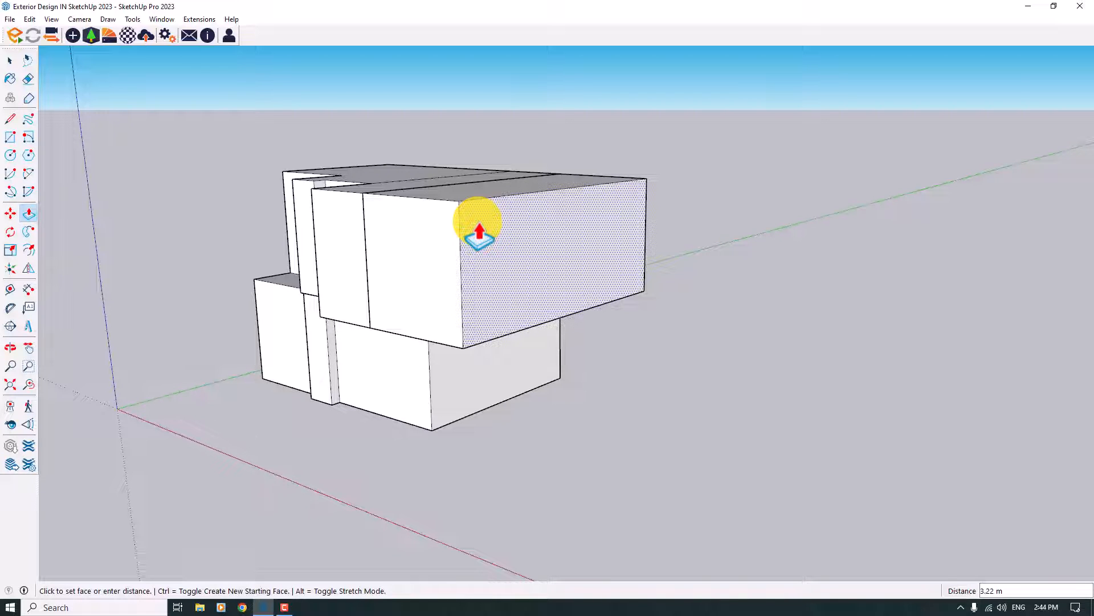
pyautogui.click(479, 228)
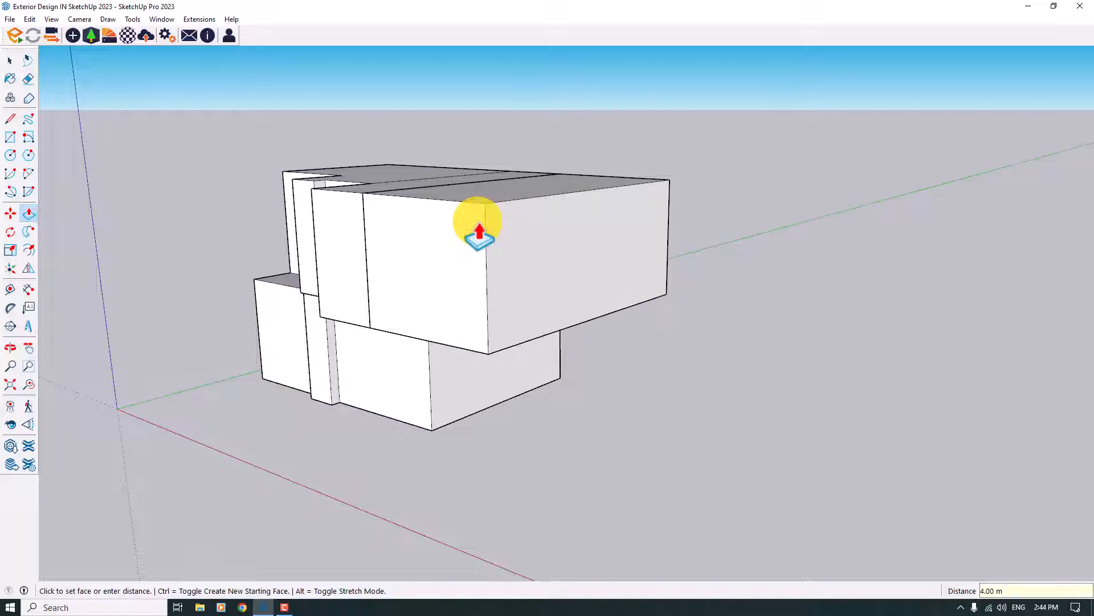
# Pull the front face of the new side volume outward 0.8 m
pyautogui.scroll(-3, 455, 311)
pyautogui.moveTo(455, 310); pyautogui.dragTo(414, 217, button='middle')
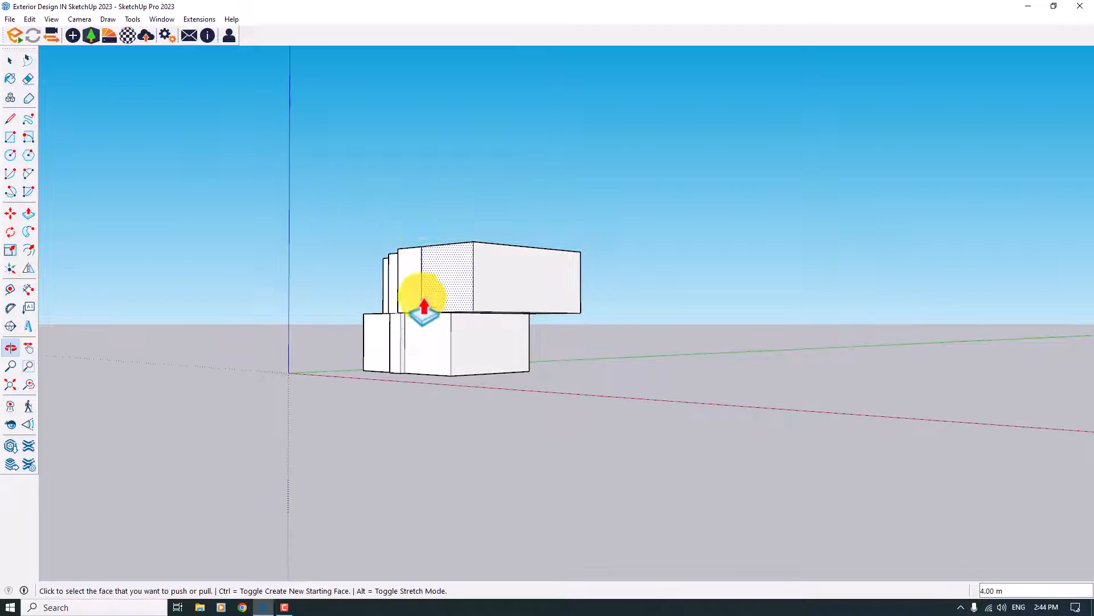
pyautogui.scroll(2, 423, 298)
pyautogui.click(433, 263)
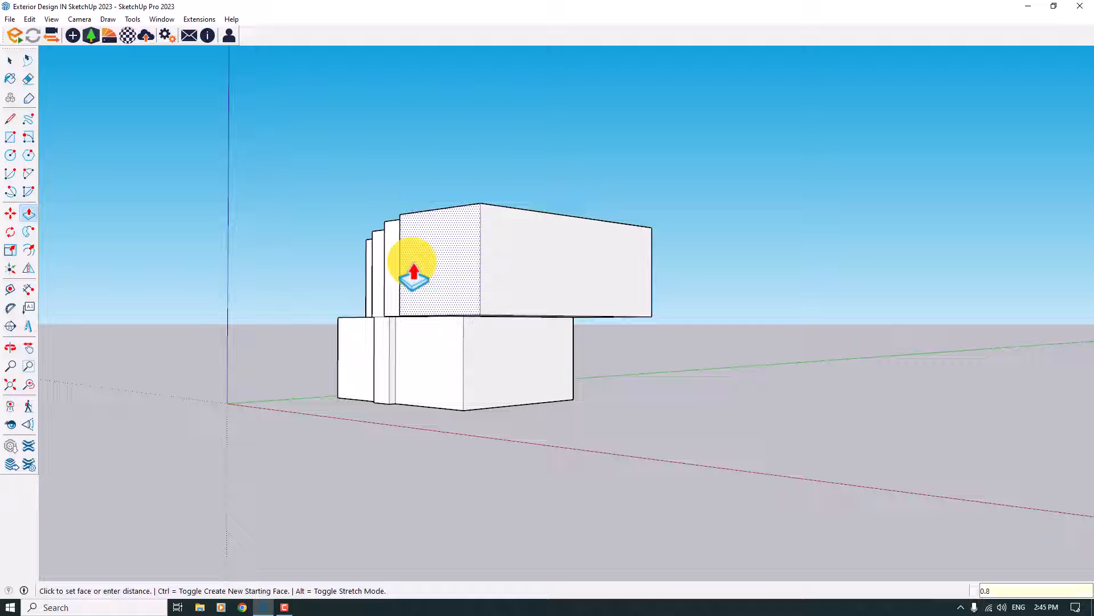
pyautogui.write('0.8')
pyautogui.press('Return')
pyautogui.moveTo(656, 273); pyautogui.dragTo(522, 416, button='middle')
pyautogui.click(614, 285)
pyautogui.press('space')
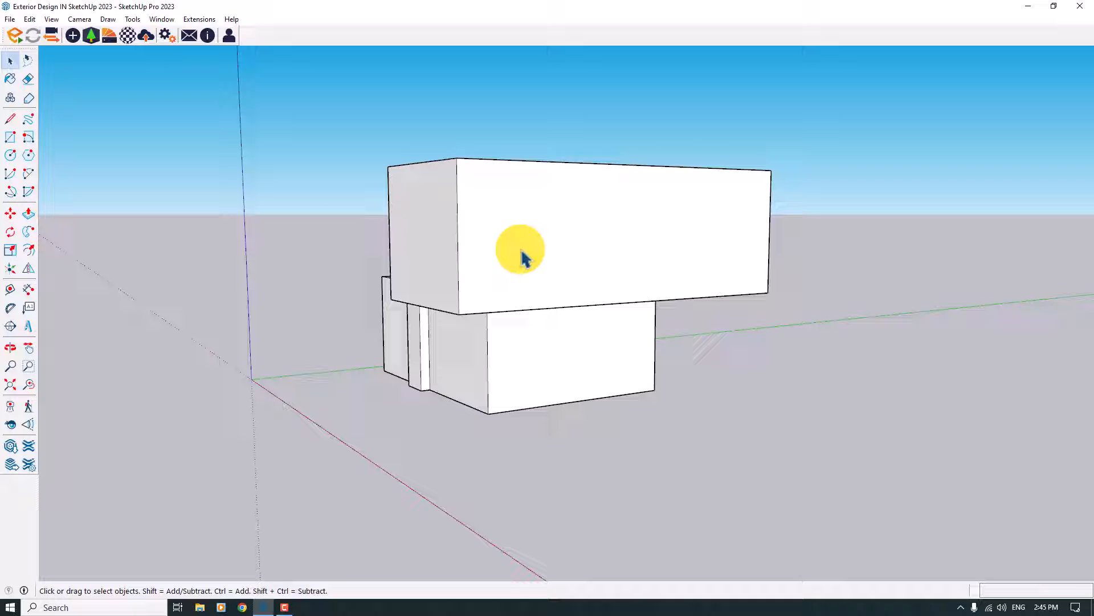
# Offset the outline of the side volume's large outer face inward 0.3 m
pyautogui.click(28, 250)
pyautogui.click(520, 196)
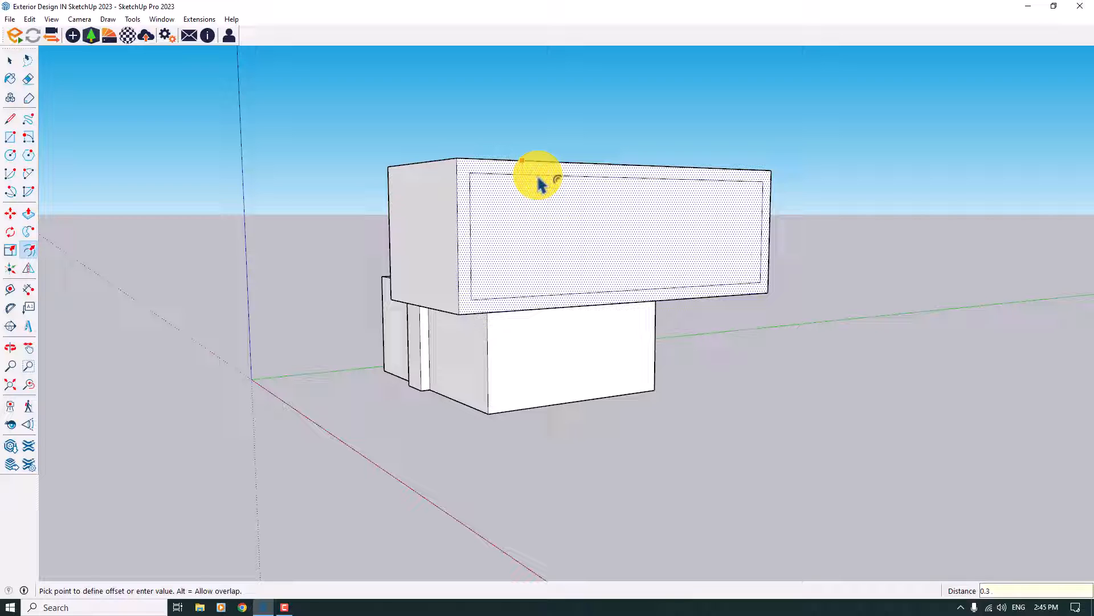
pyautogui.press('Return')
pyautogui.press('space')
pyautogui.scroll(2, 861, 249)
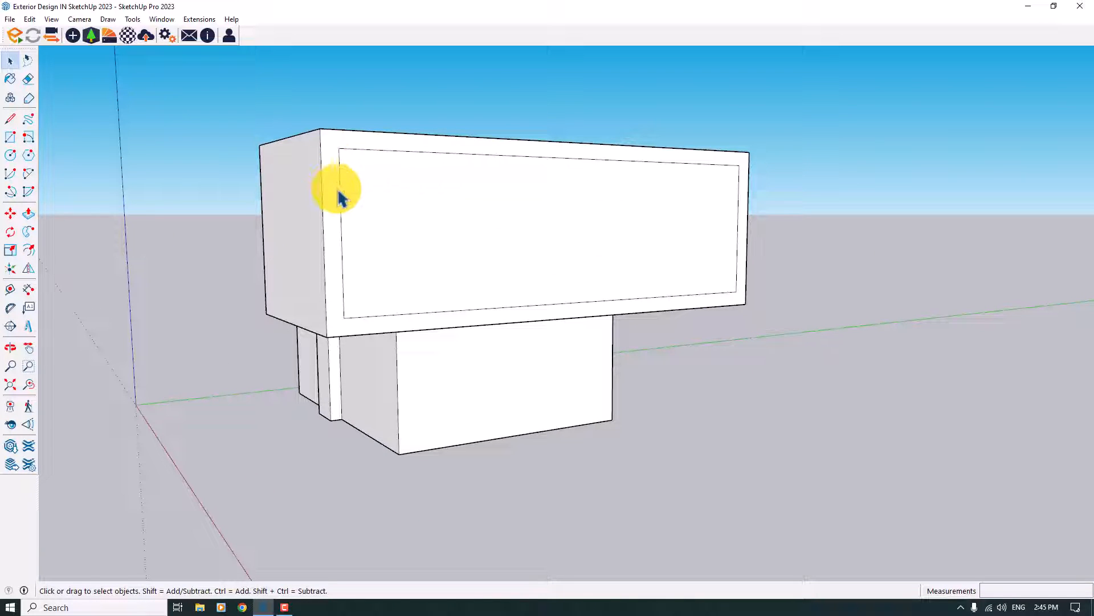
# Push the side volume's inset face inward 3.8 m to hollow it into an open frame
pyautogui.click(26, 214)
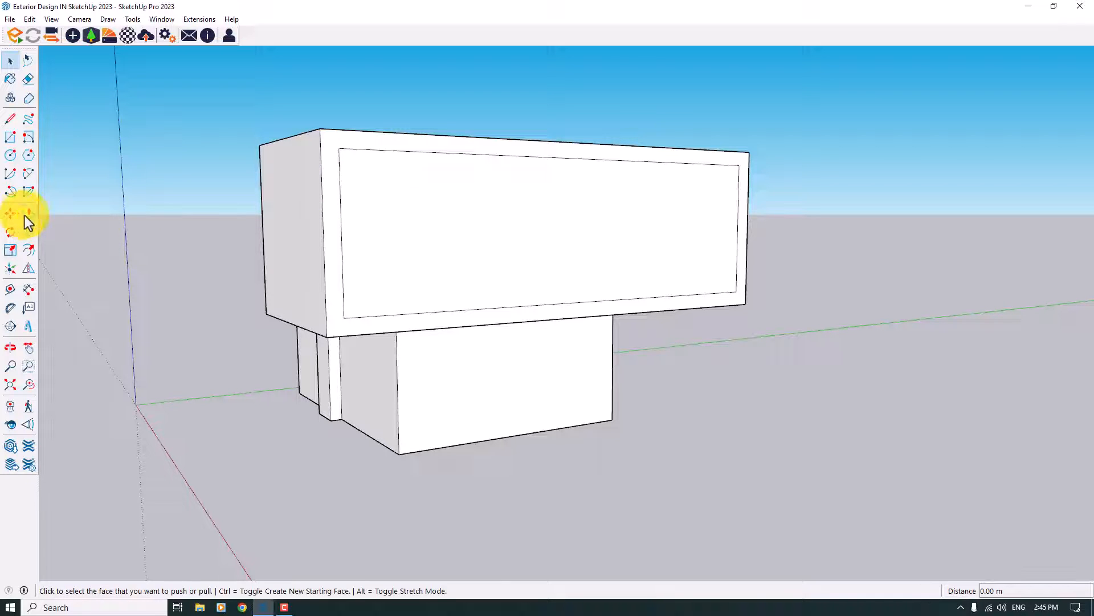
pyautogui.click(655, 191)
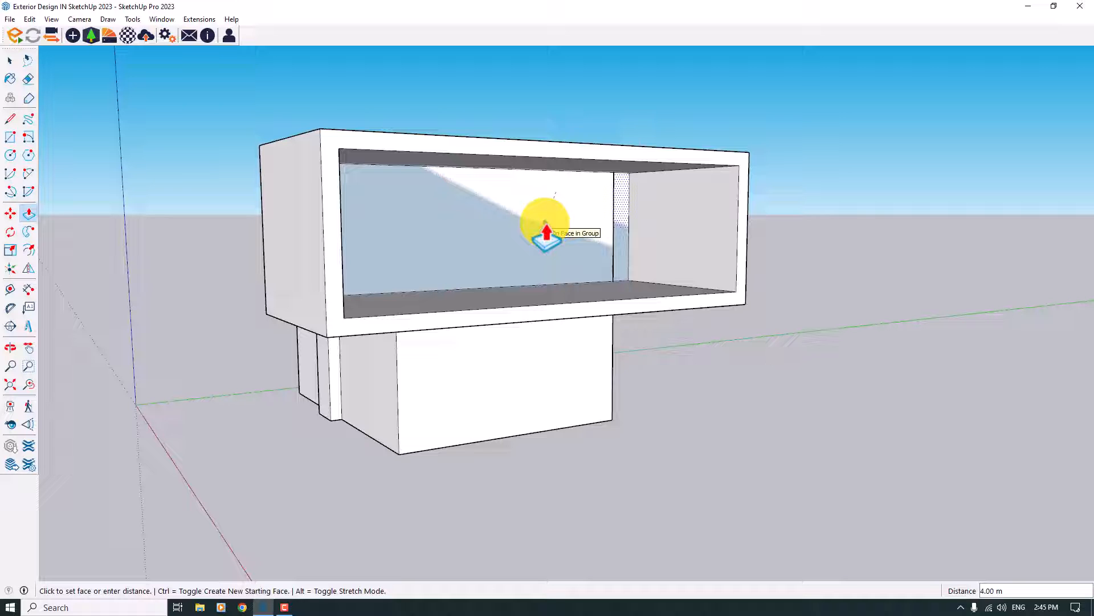
pyautogui.write('3.8')
pyautogui.press('Return')
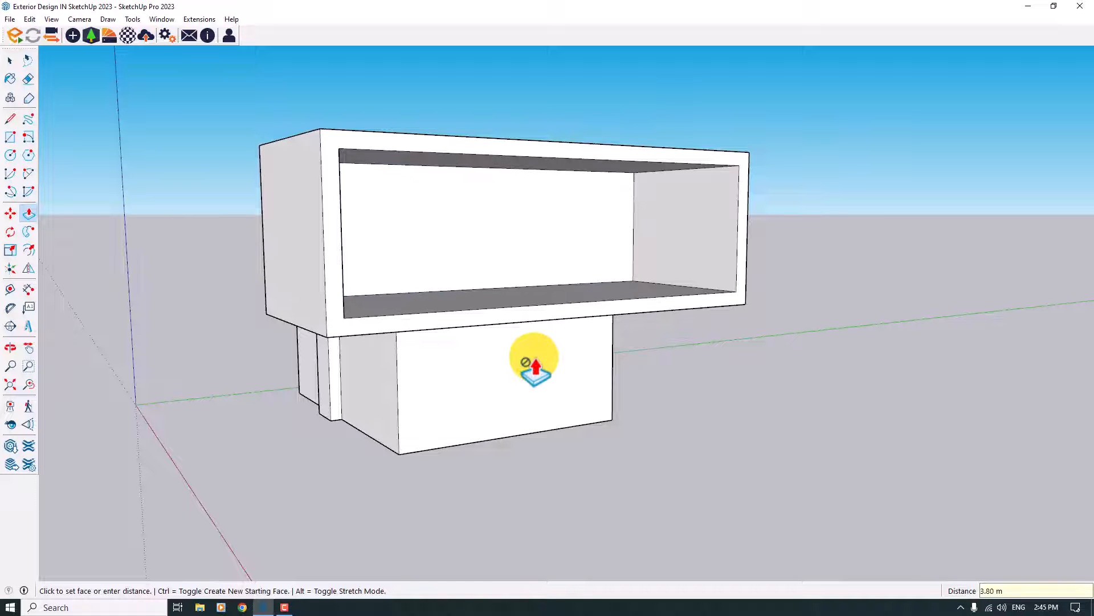
# Group the complete hollow side volume separately from the house massing
pyautogui.moveTo(537, 358); pyautogui.dragTo(610, 398, button='middle')
pyautogui.scroll(3, 596, 294)
pyautogui.rightClick(597, 293)
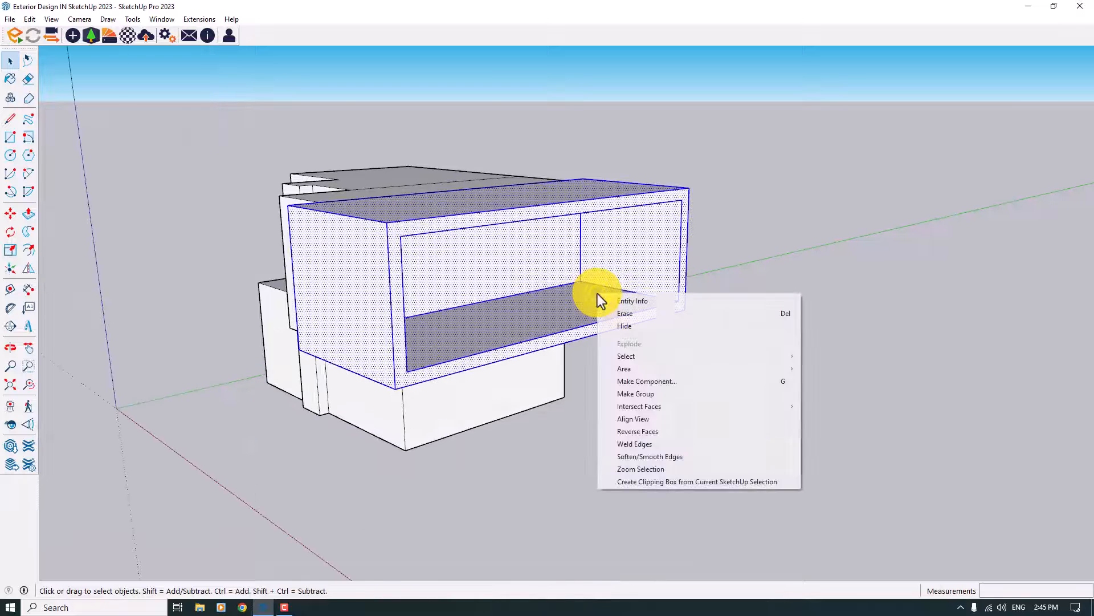
pyautogui.click(636, 393)
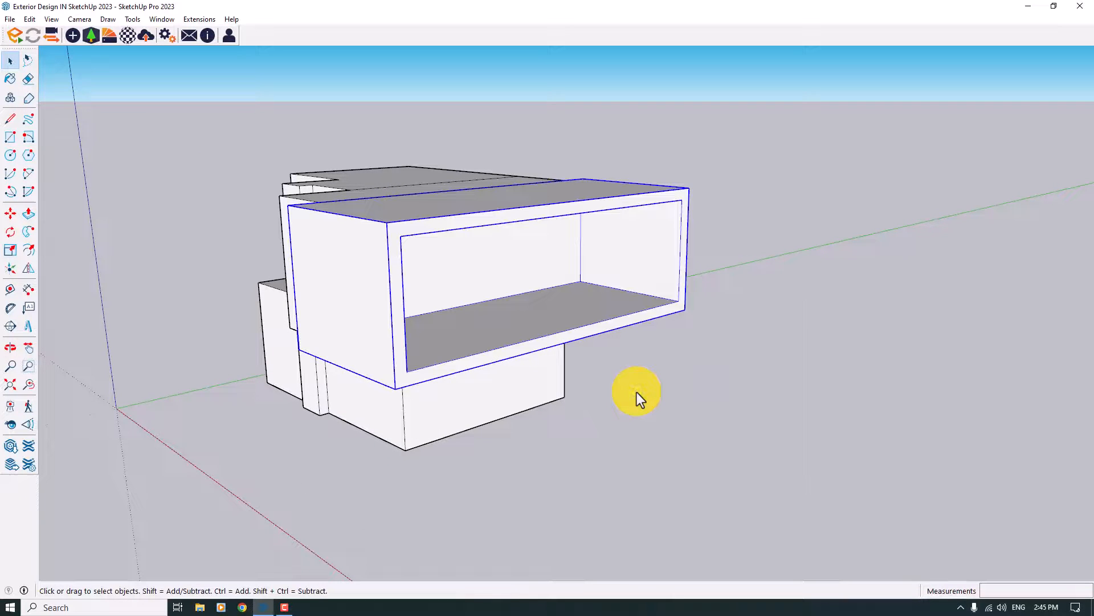
pyautogui.click(638, 393)
# Draw a 2.80 × 1 m upright rectangle at one end of the frame's opening, starting from its upper inner corner
pyautogui.click(11, 140)
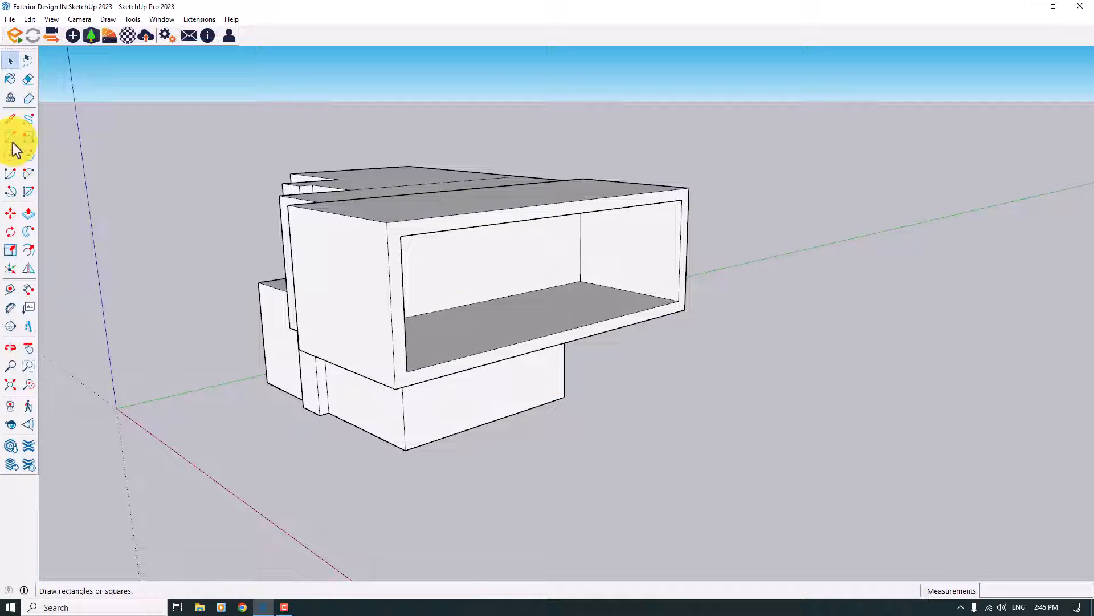
pyautogui.click(400, 235)
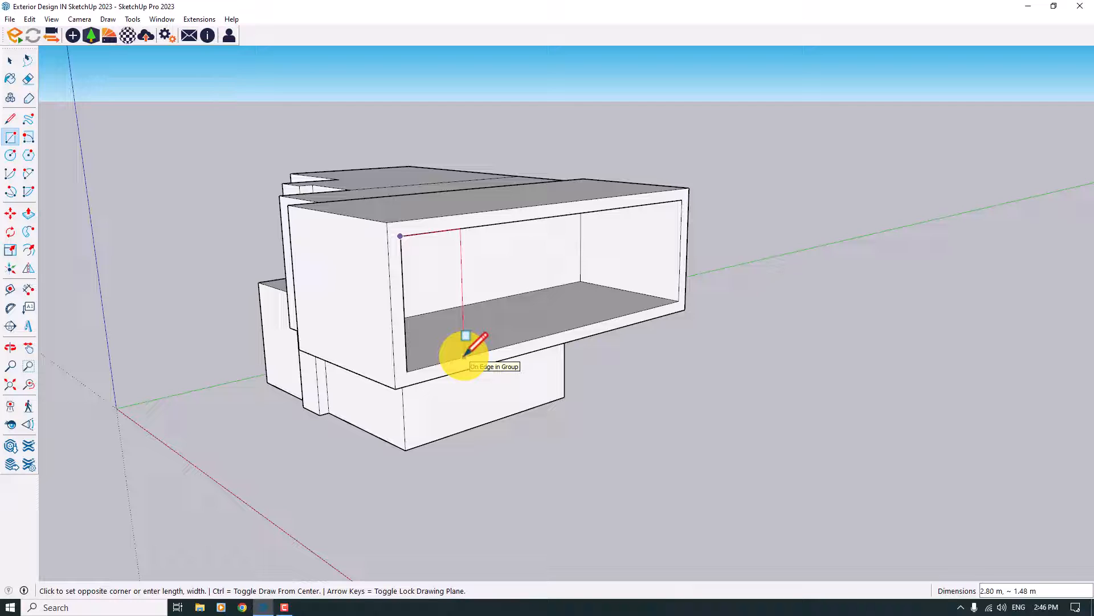
pyautogui.write('2.80,')
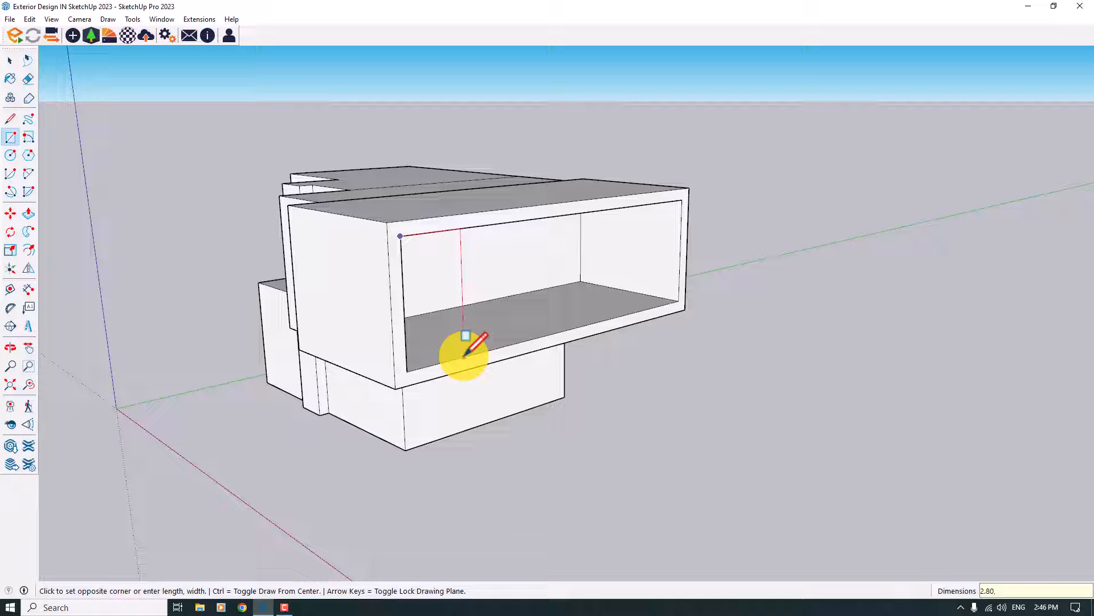
pyautogui.write(' 1')
pyautogui.press('Return')
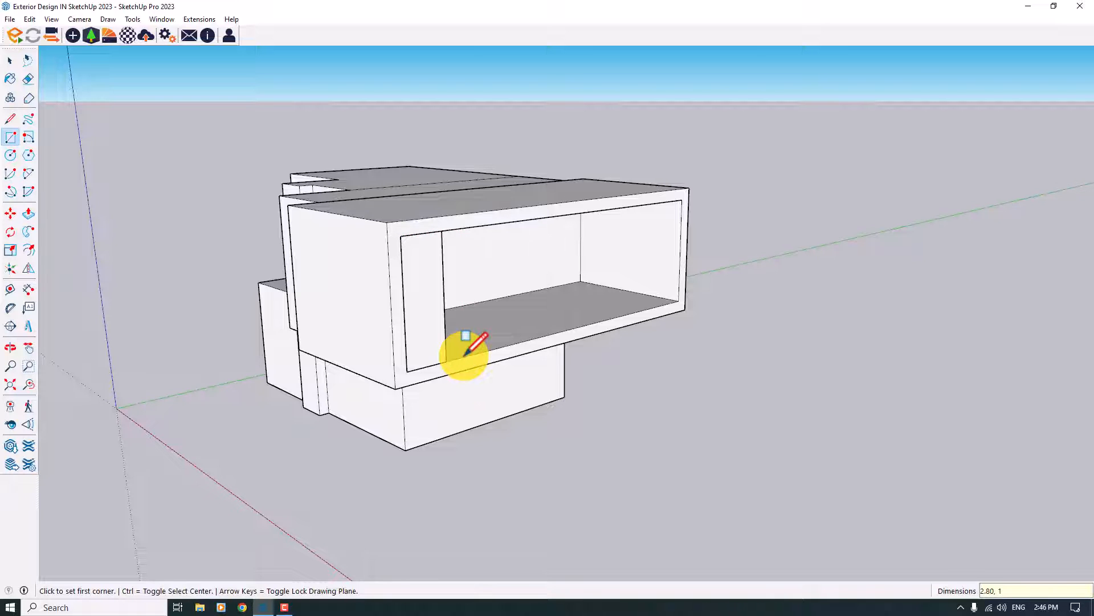
pyautogui.moveTo(466, 353); pyautogui.dragTo(549, 330, button='middle')
pyautogui.press('space')
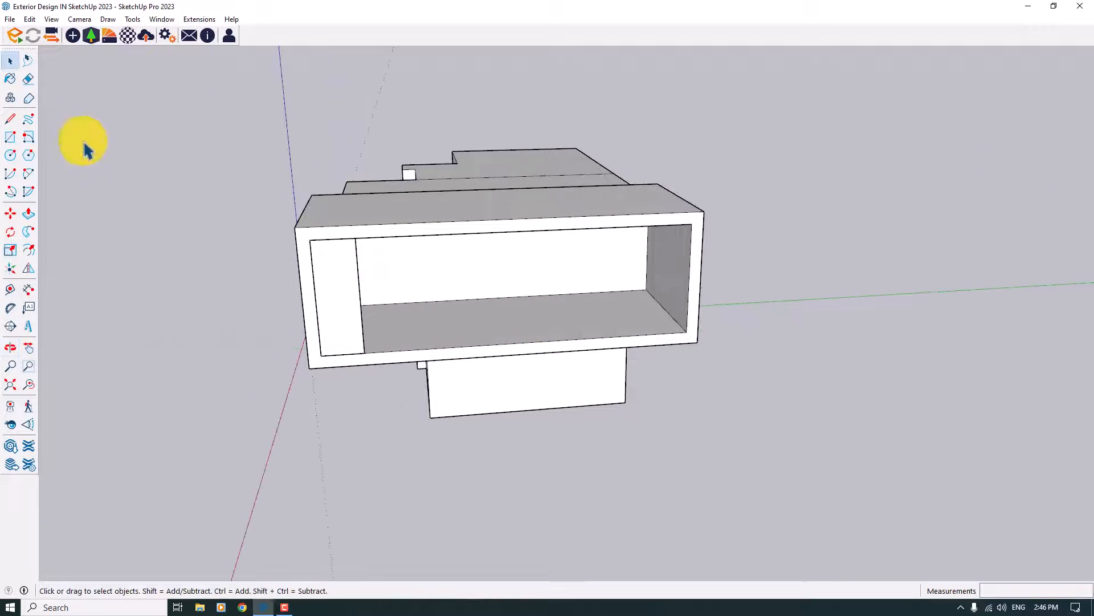
pyautogui.click(10, 117)
pyautogui.click(310, 240)
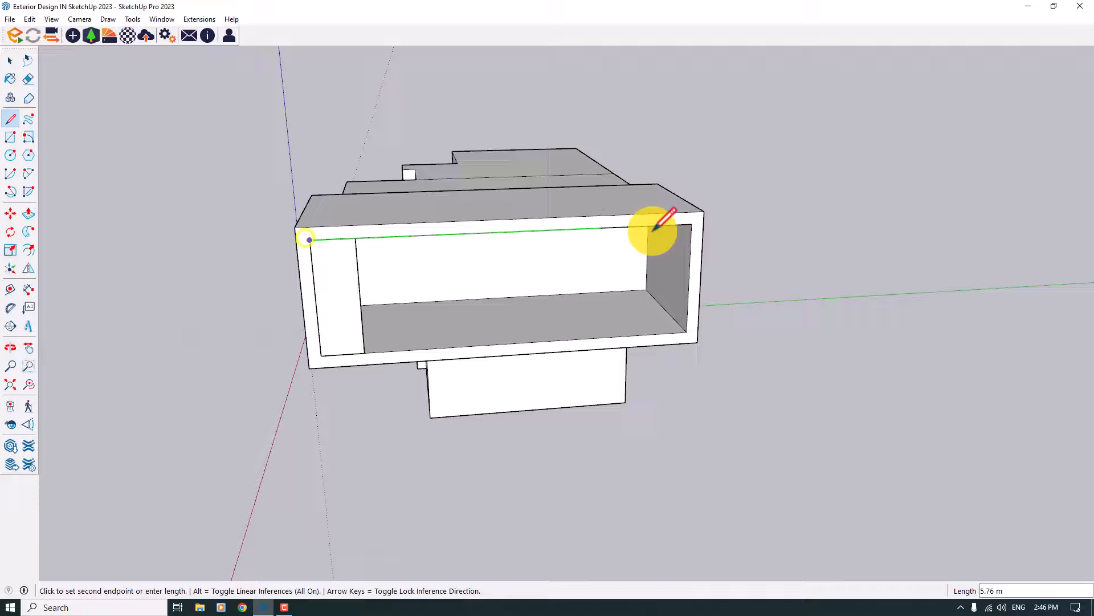
pyautogui.click(692, 224)
pyautogui.press('space')
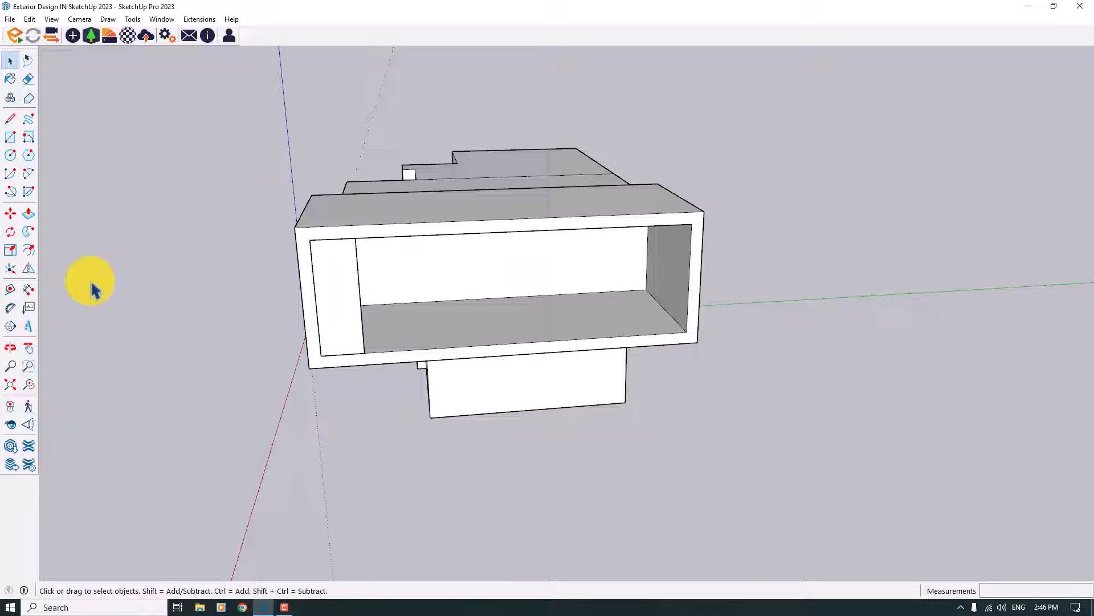
# Dimension the frame opening's inner width between its upper corners, placing the dimension above the volume
pyautogui.click(28, 289)
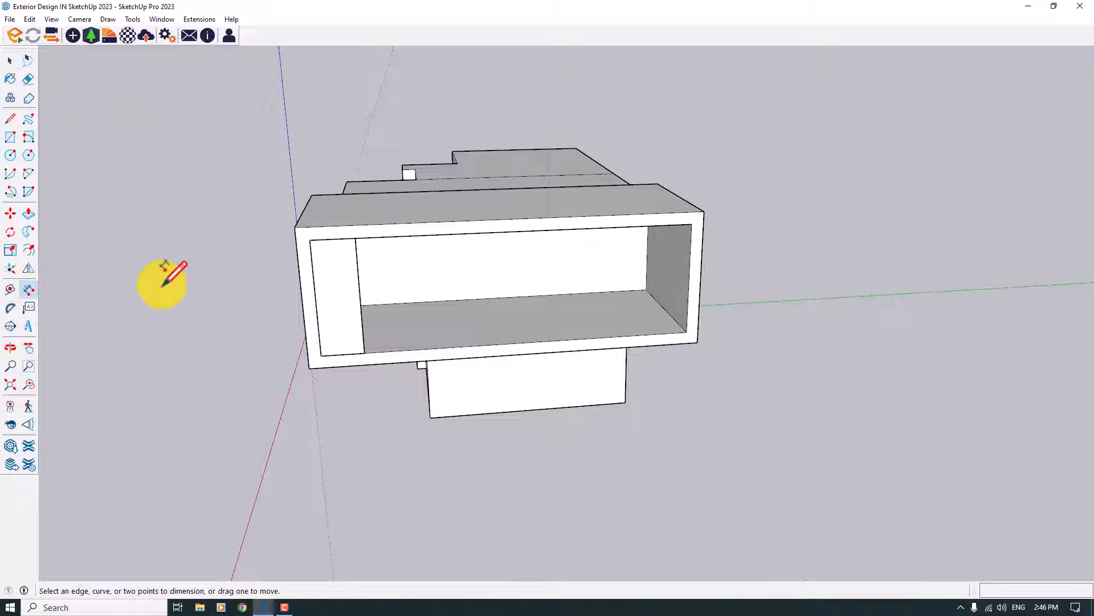
pyautogui.click(310, 240)
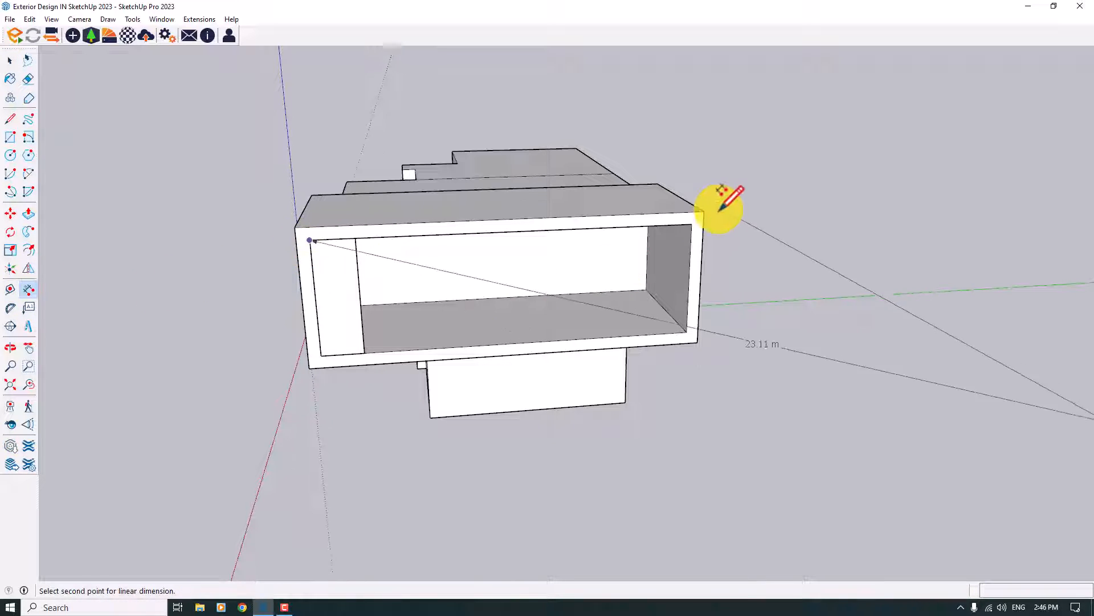
pyautogui.click(691, 225)
pyautogui.click(690, 171)
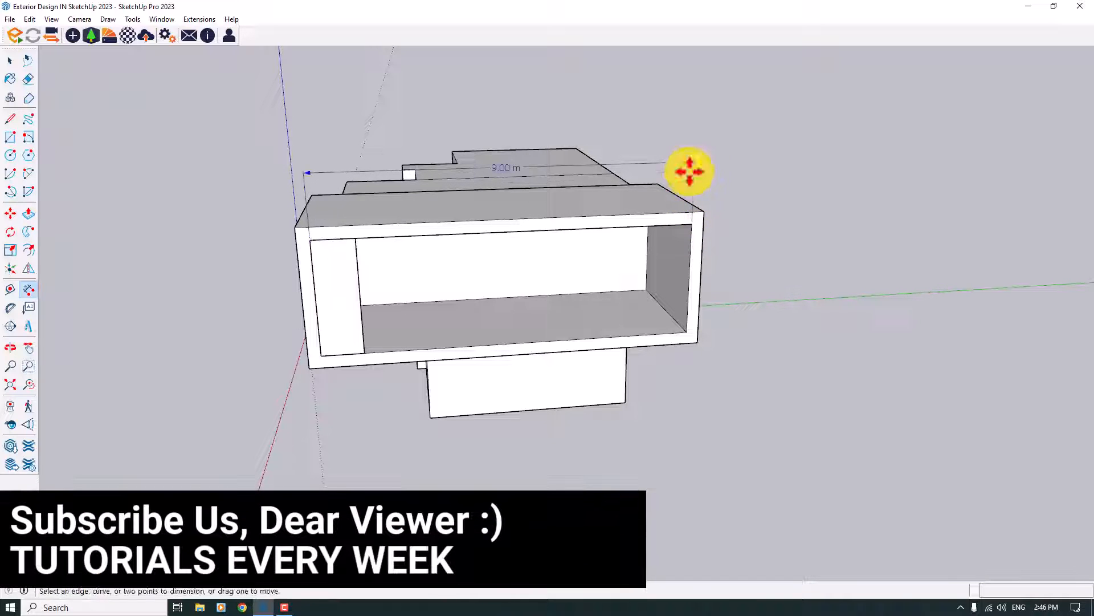
pyautogui.moveTo(530, 290); pyautogui.dragTo(618, 254, button='middle')
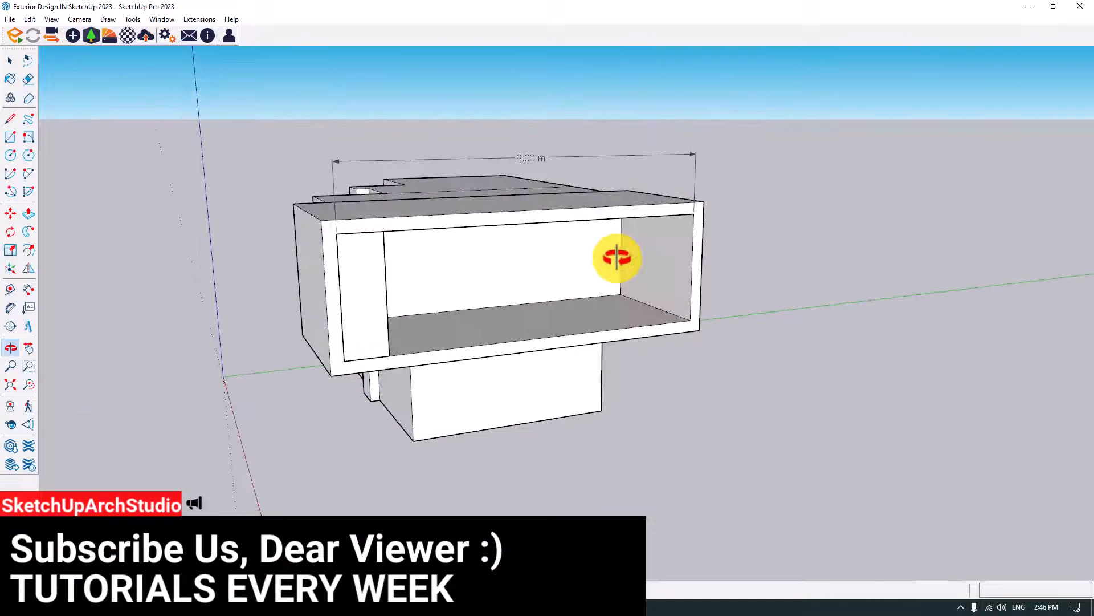
pyautogui.press('space')
# Make the narrow rectangle in the opening a component named Window (MODERN)
pyautogui.scroll(2, 464, 296)
pyautogui.rightClick(346, 258)
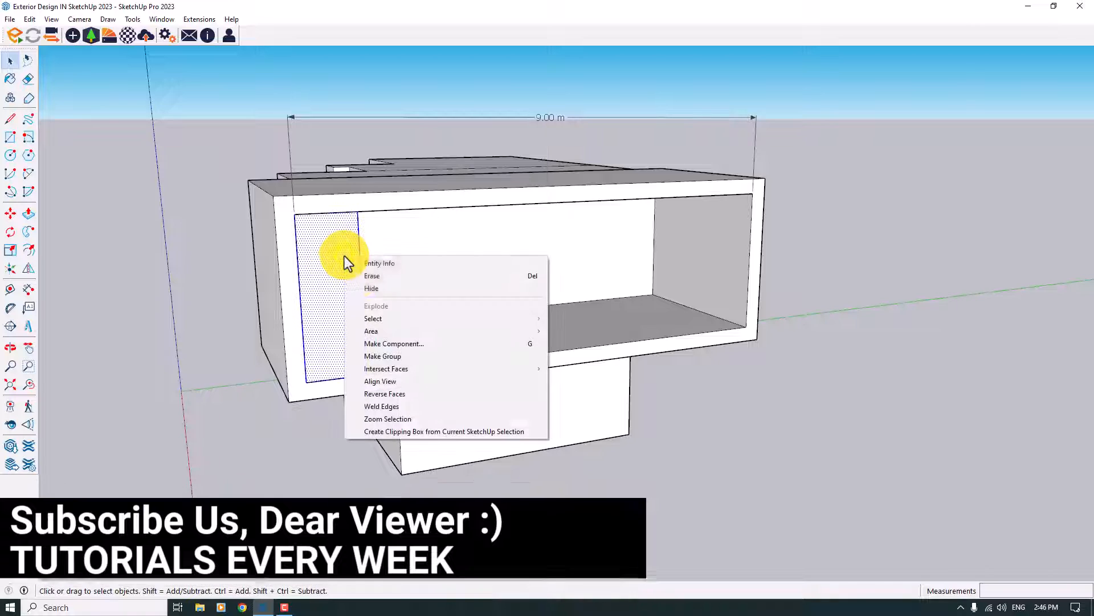
pyautogui.click(400, 346)
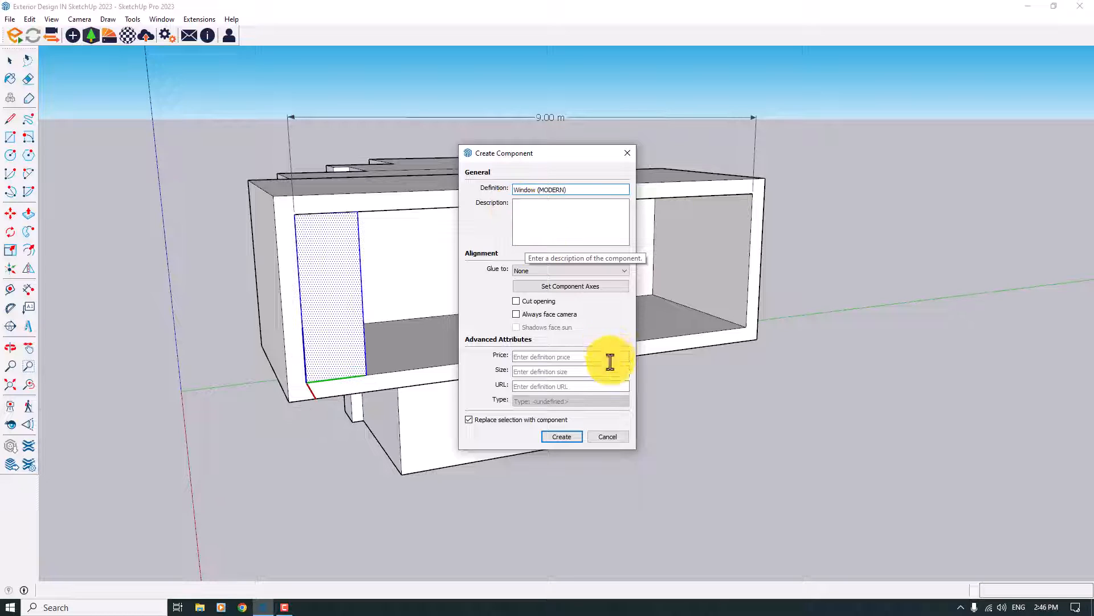
pyautogui.click(565, 437)
# Copy the window panel component edge to edge along the opening and multiply the copy 8x to fill it
pyautogui.press('m')
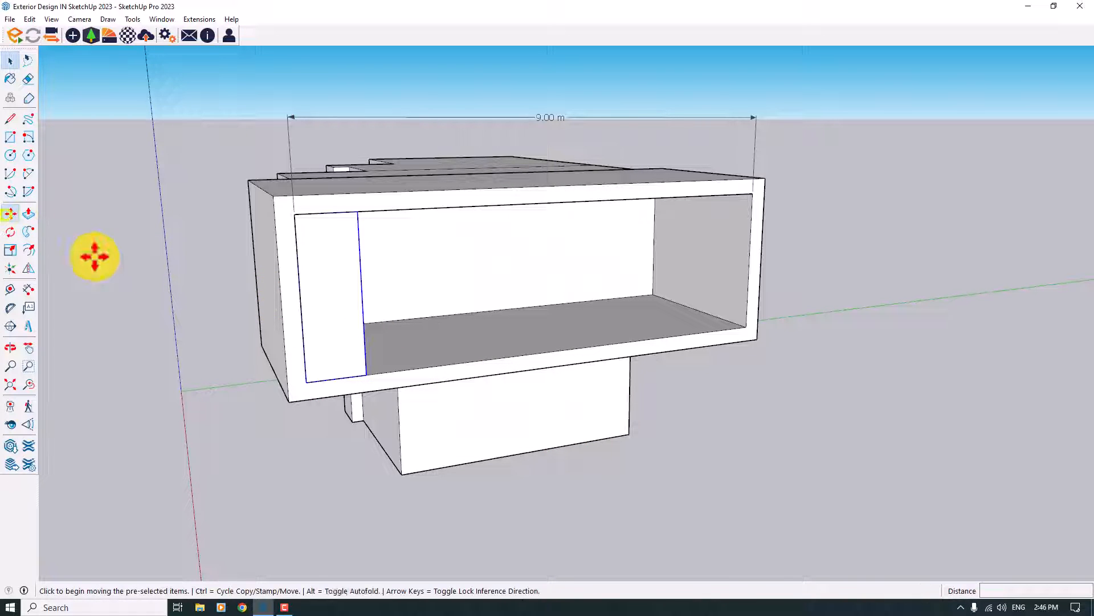
pyautogui.press('ctrl')
pyautogui.click(306, 382)
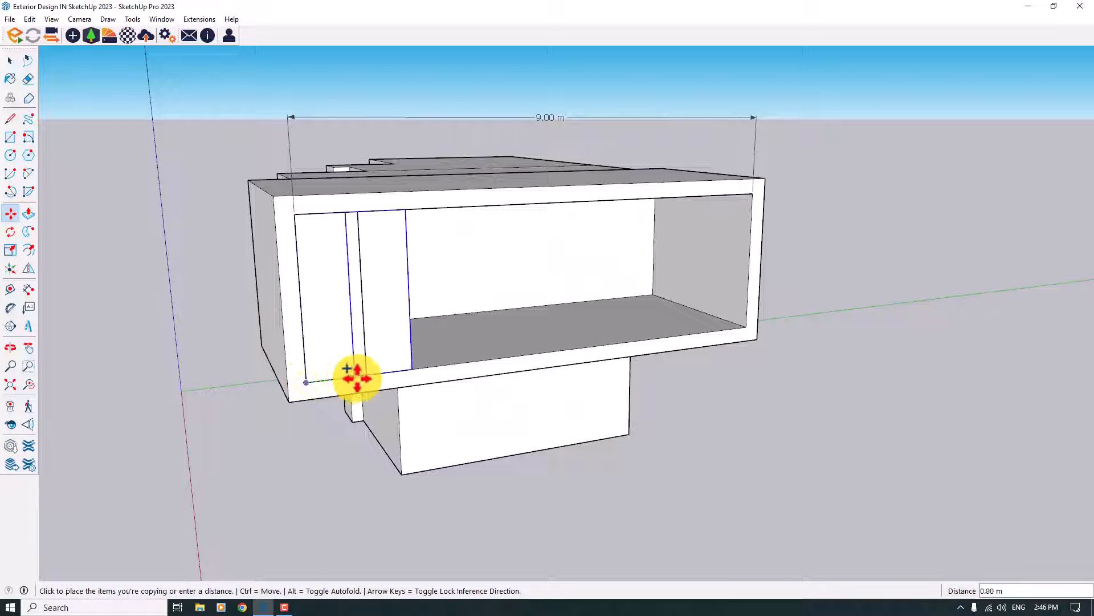
pyautogui.click(366, 376)
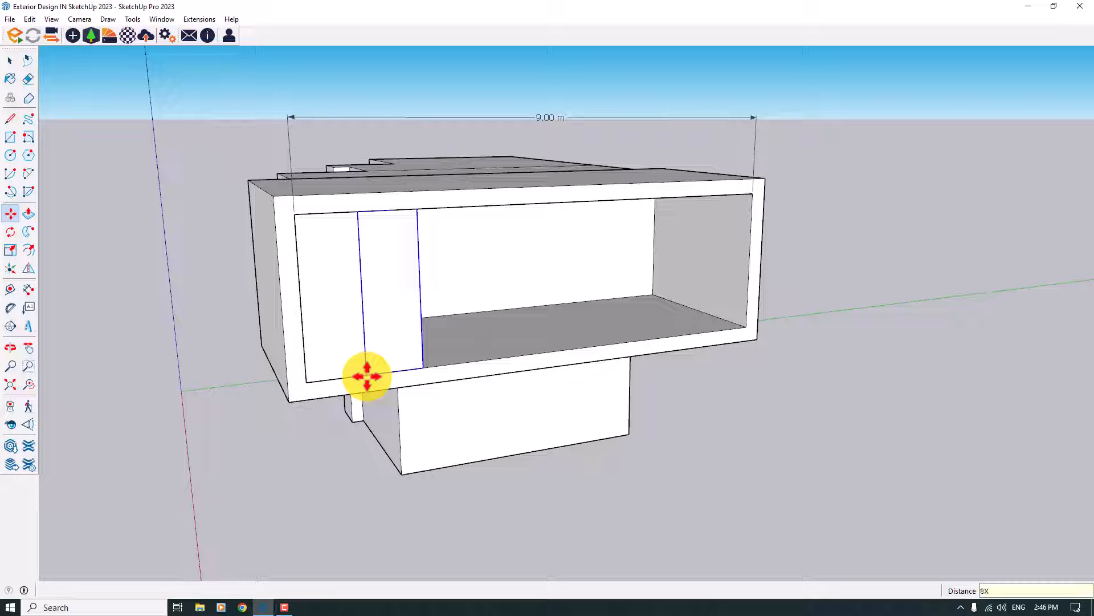
pyautogui.write('8x')
pyautogui.press('Return')
pyautogui.press('space')
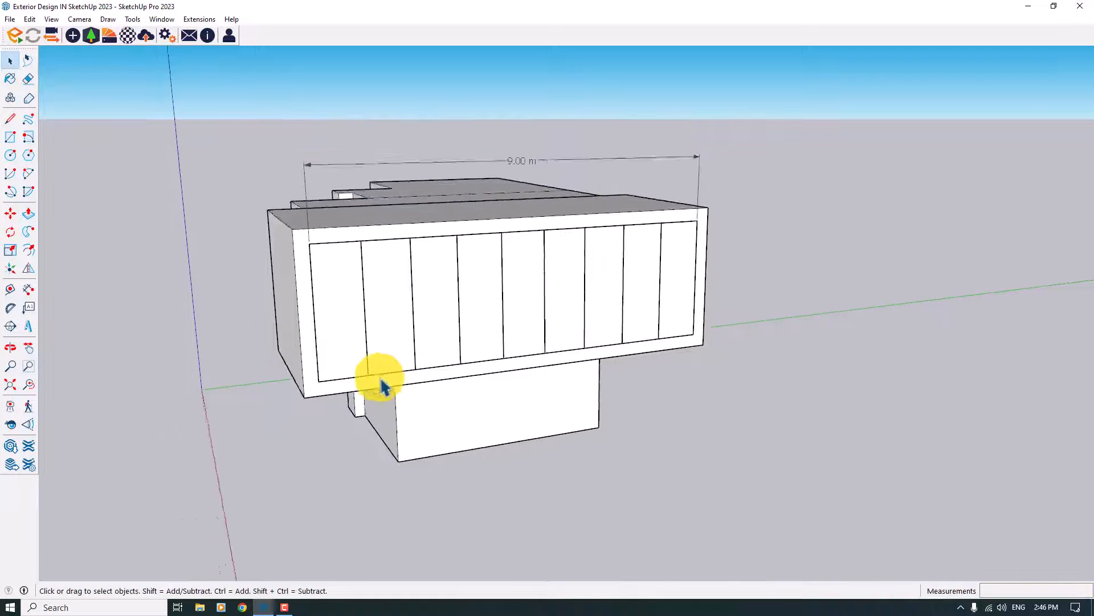
# Open the first window panel component for editing and offset its face outline inward 0.06 m
pyautogui.moveTo(378, 378); pyautogui.dragTo(513, 354, button='middle')
pyautogui.scroll(3, 501, 365)
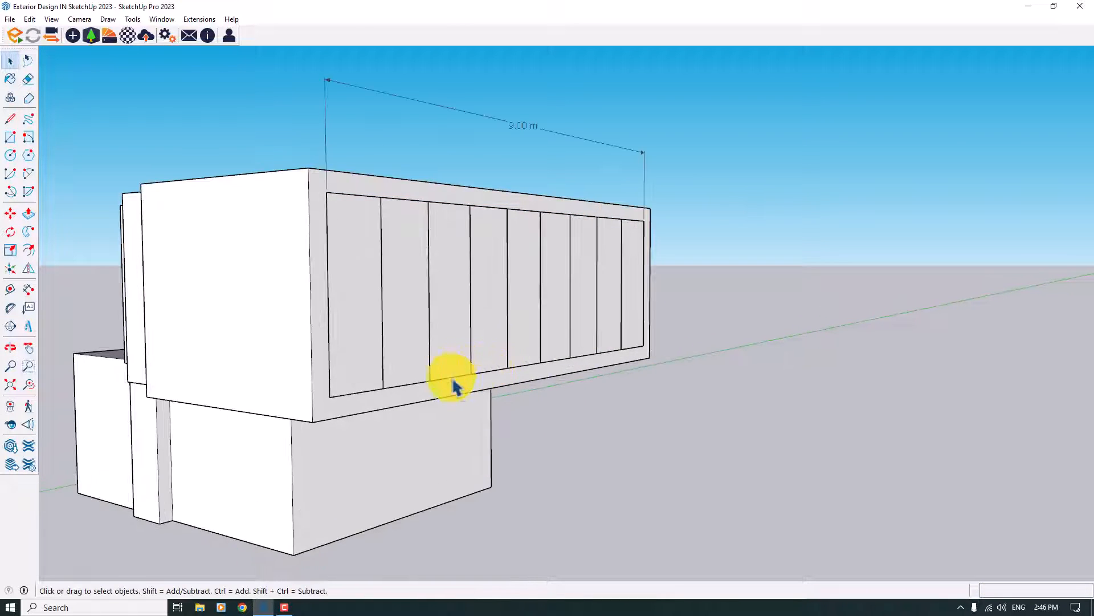
pyautogui.moveTo(456, 383); pyautogui.dragTo(350, 457, button='middle')
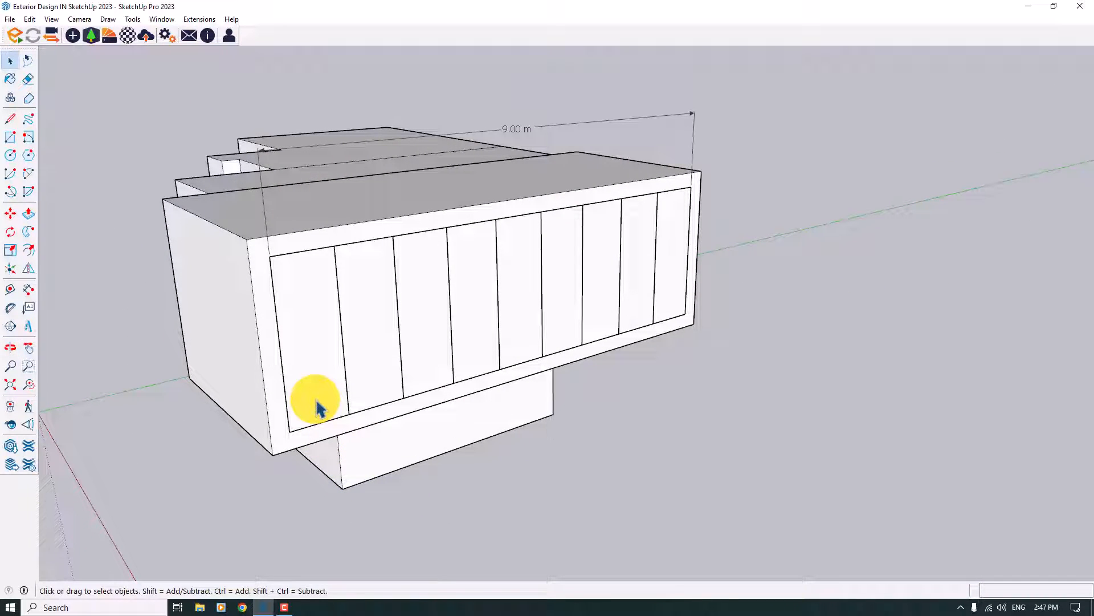
pyautogui.scroll(1, 265, 408)
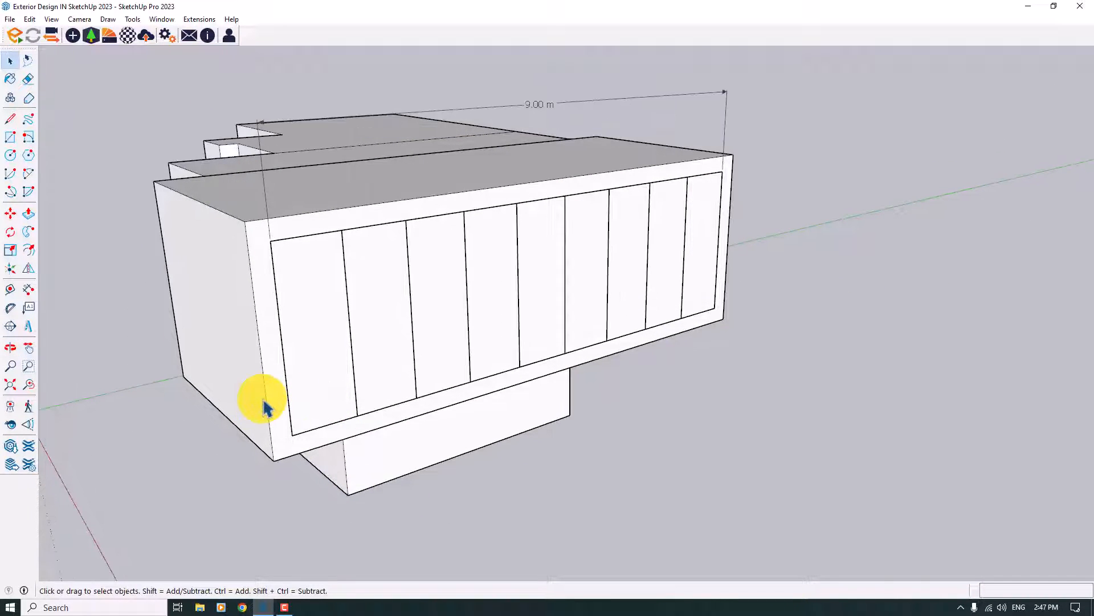
pyautogui.doubleClick(301, 383)
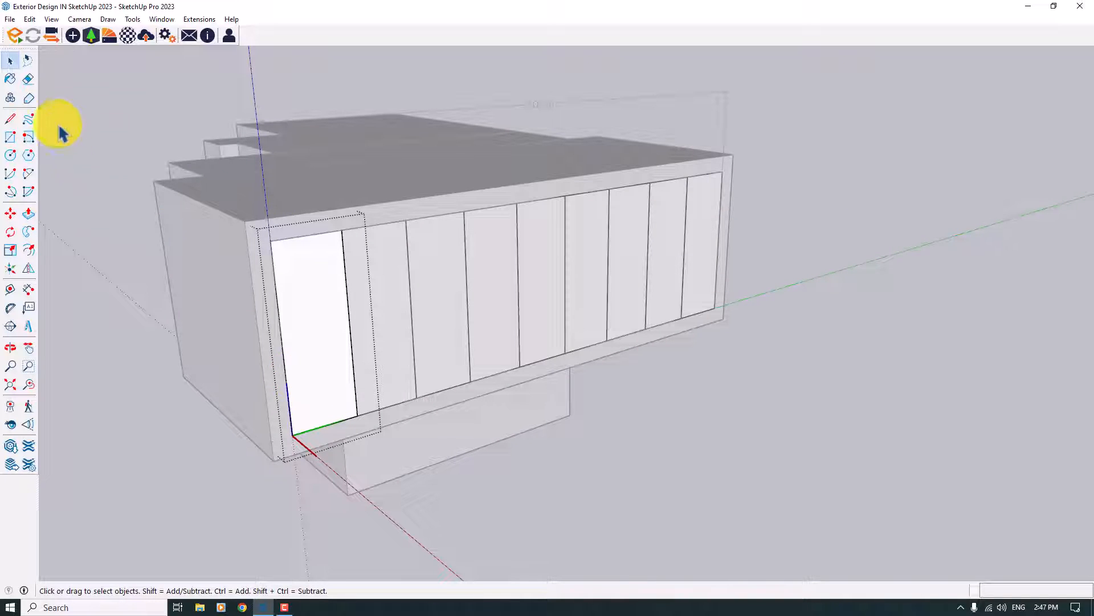
pyautogui.click(27, 255)
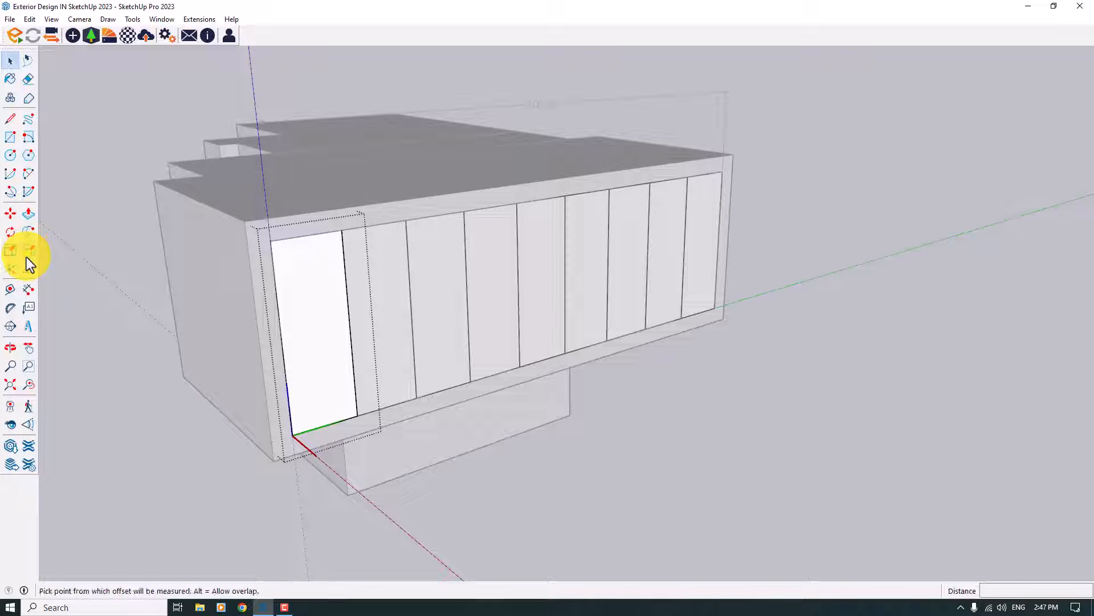
pyautogui.scroll(2, 323, 294)
pyautogui.click(331, 296)
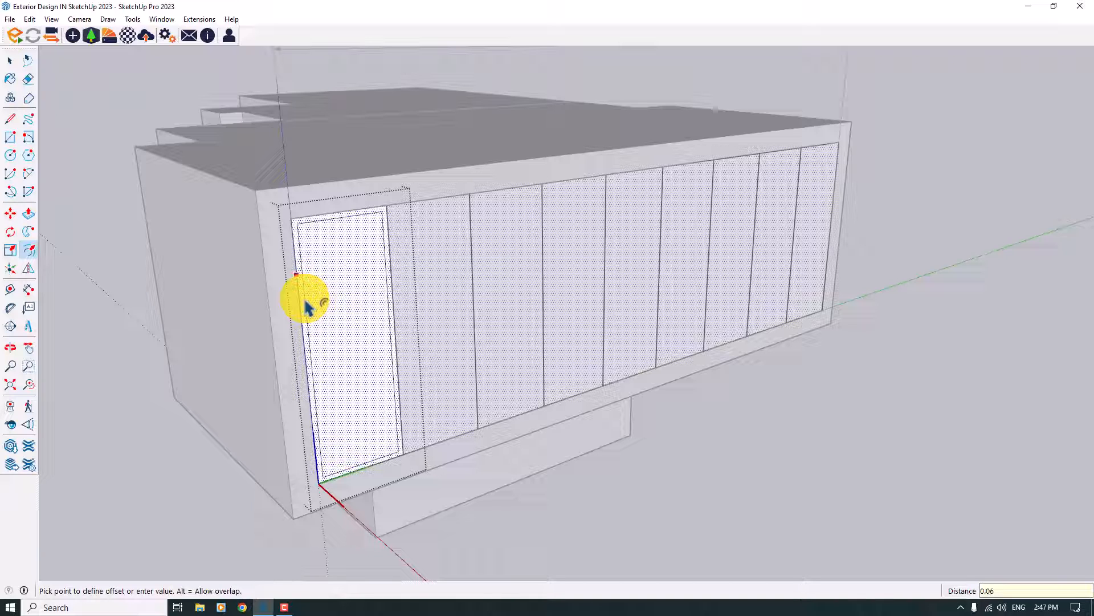
pyautogui.click(308, 308)
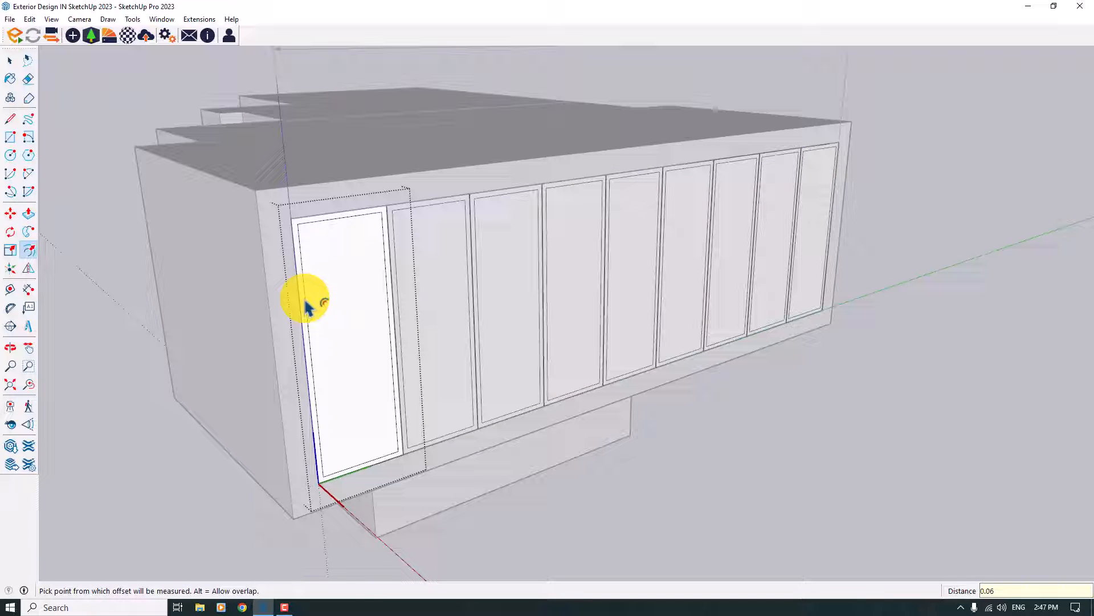
pyautogui.press('space')
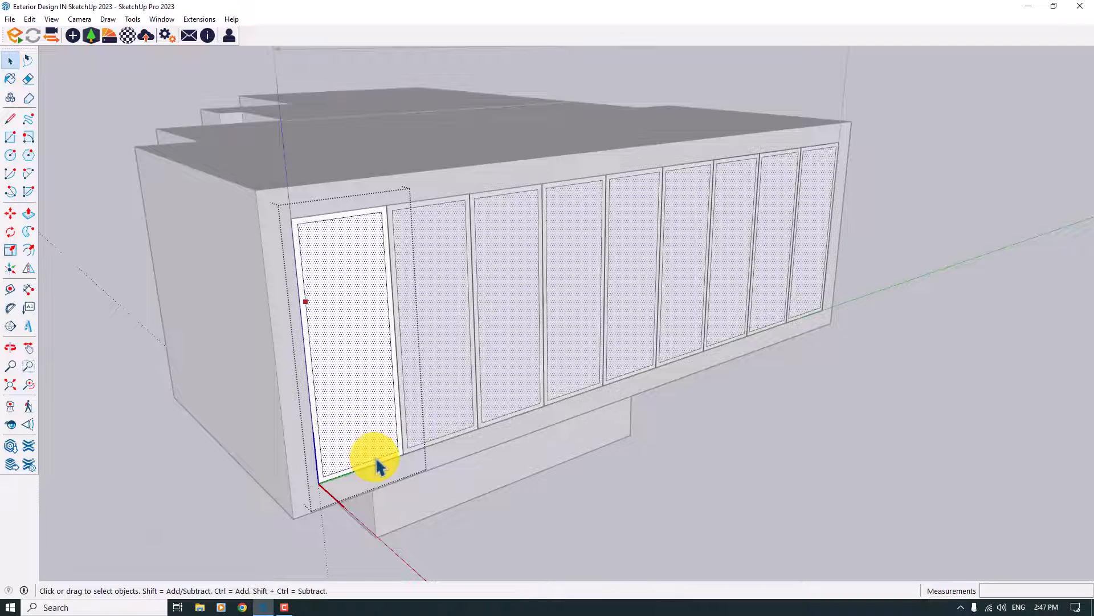
# Copy the window panel's inner bottom edge upward 0.88 m
pyautogui.scroll(5, 379, 466)
pyautogui.click(10, 213)
pyautogui.press('ctrl')
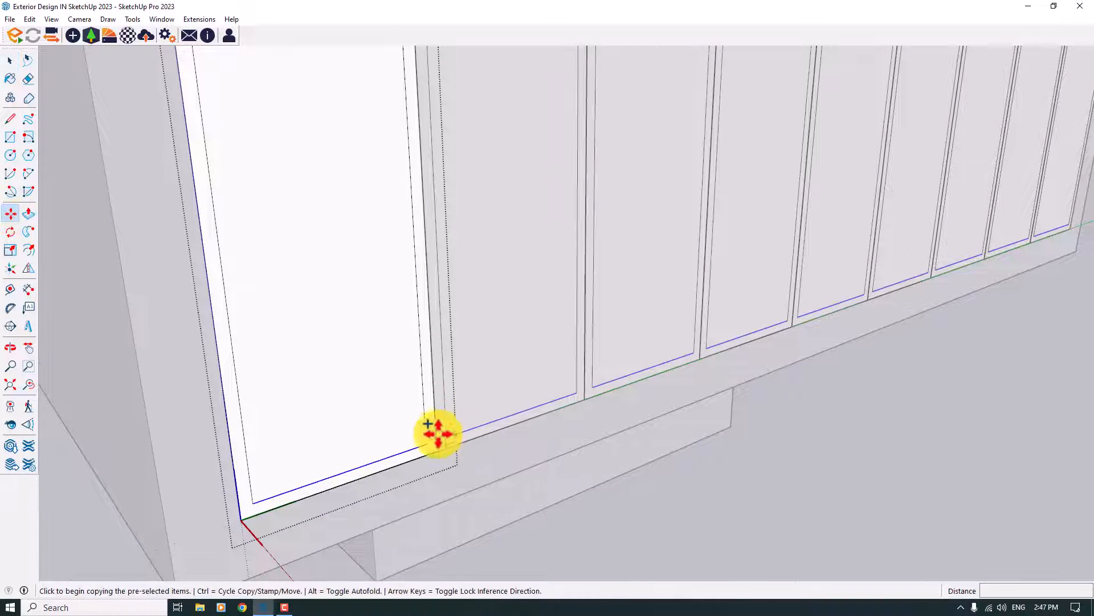
pyautogui.click(425, 434)
pyautogui.scroll(-2, 421, 370)
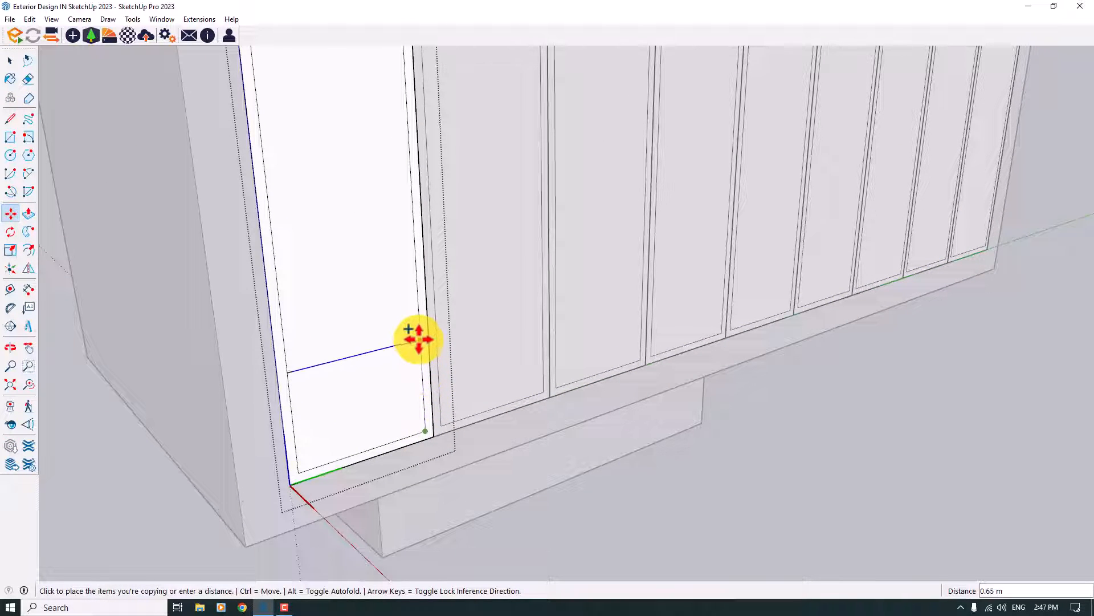
pyautogui.write('0')
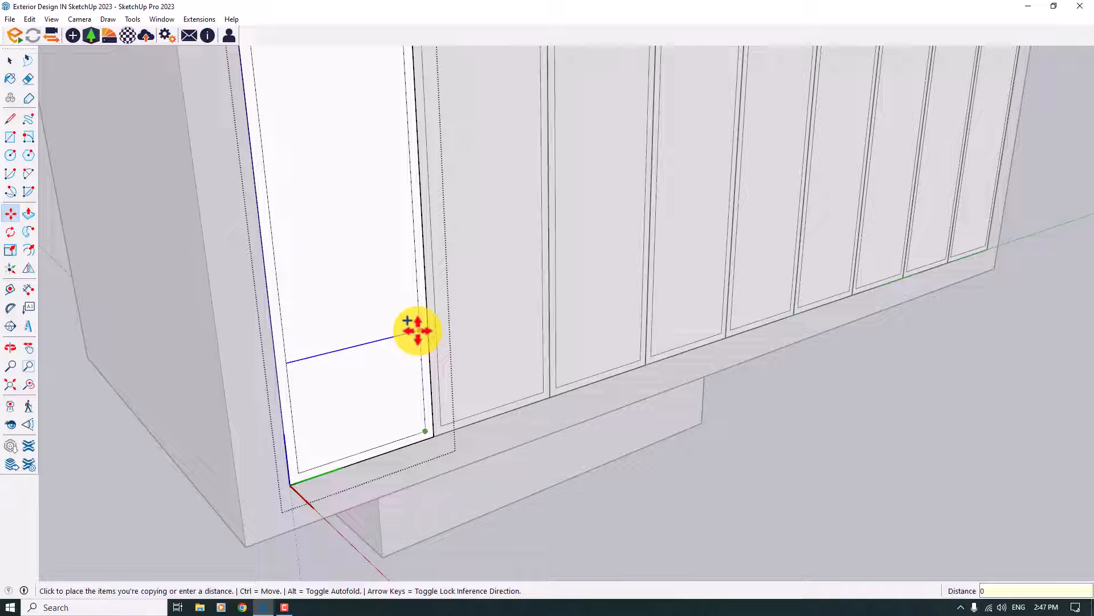
pyautogui.write('.88')
pyautogui.press('Return')
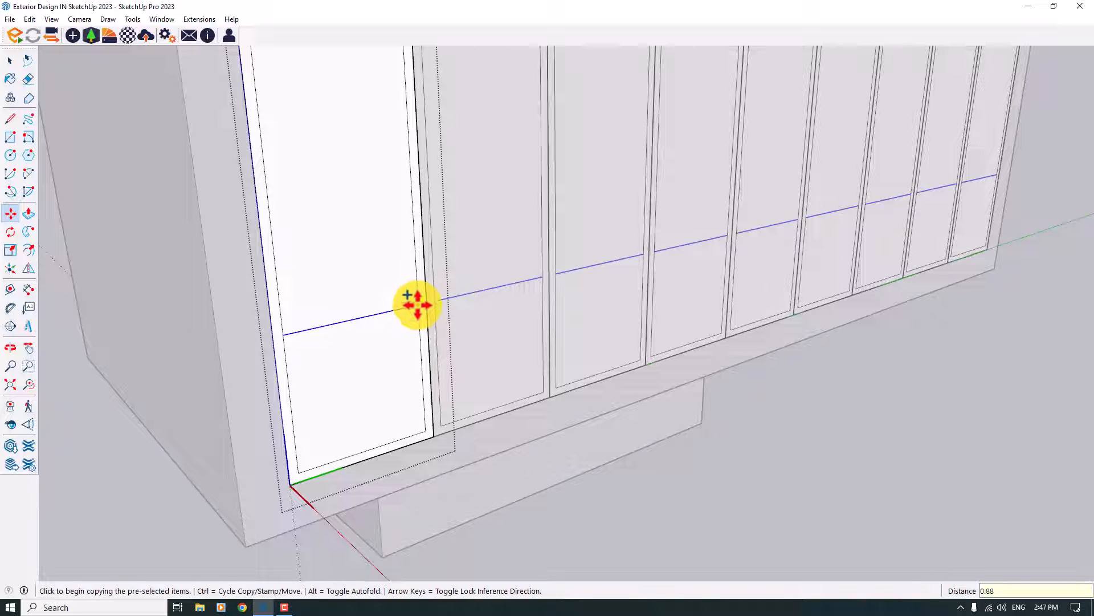
# Copy the panel's horizontal divider edge 0.06 m downward and erase the short side edges between the two lines to form a crossbar
pyautogui.click(416, 305)
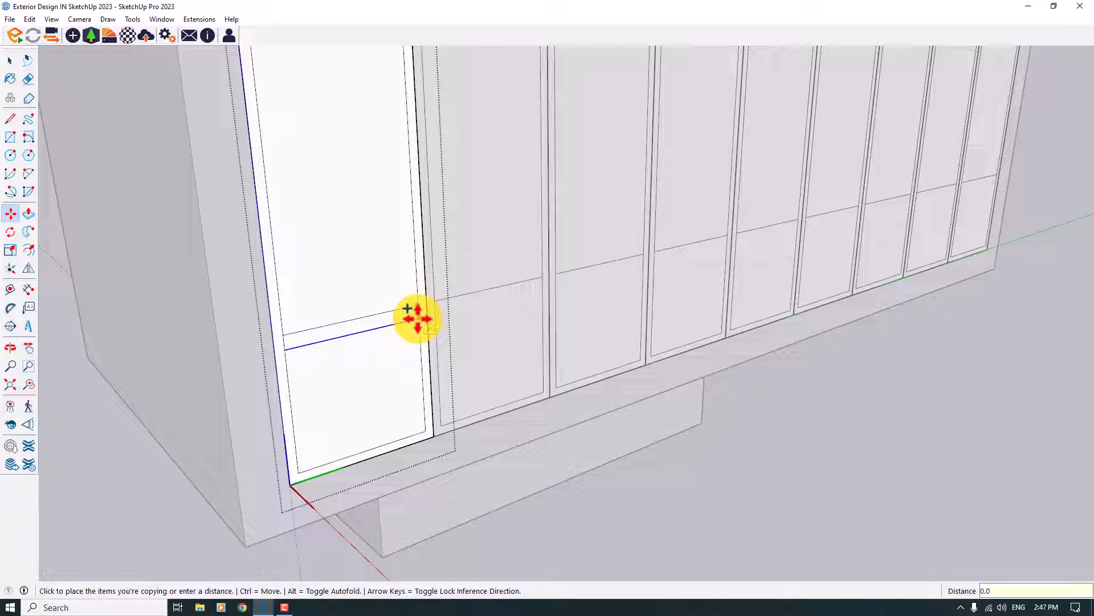
pyautogui.click(417, 318)
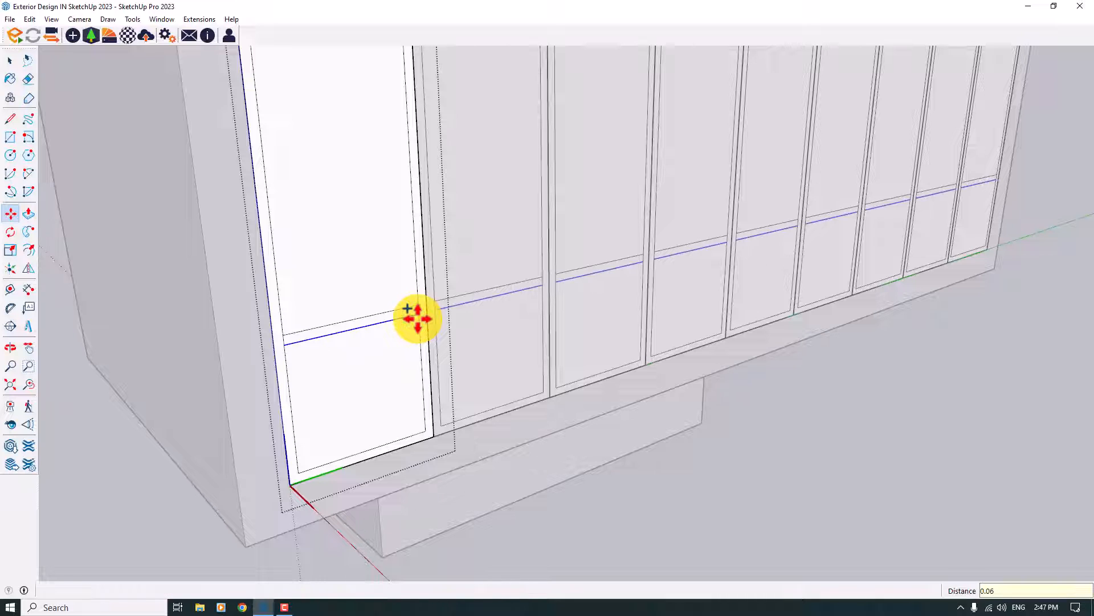
pyautogui.click(25, 81)
pyautogui.scroll(3, 285, 328)
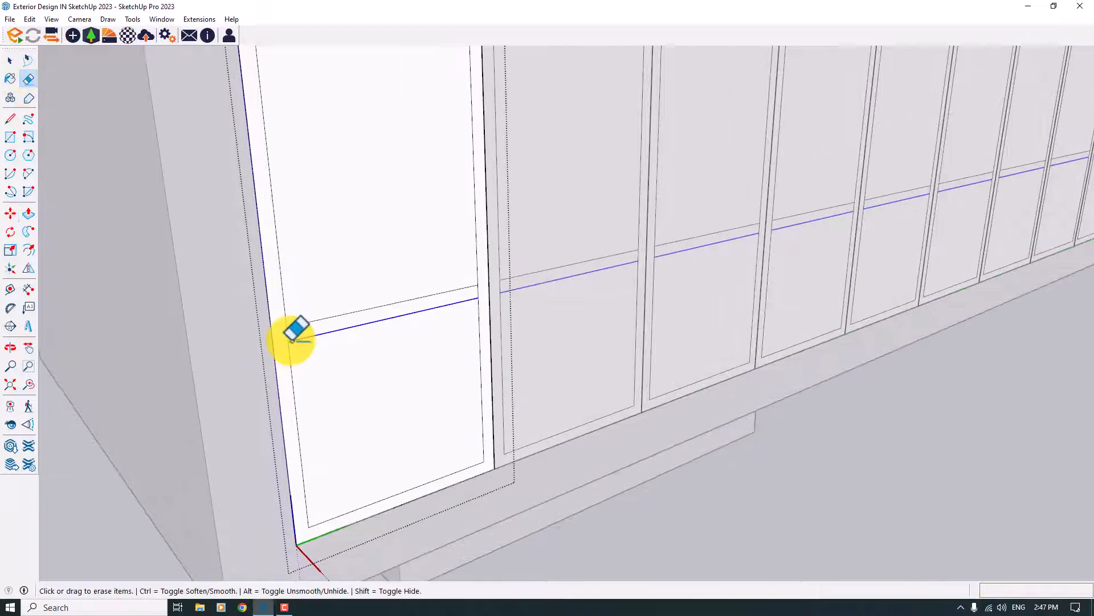
pyautogui.scroll(-5, 479, 289)
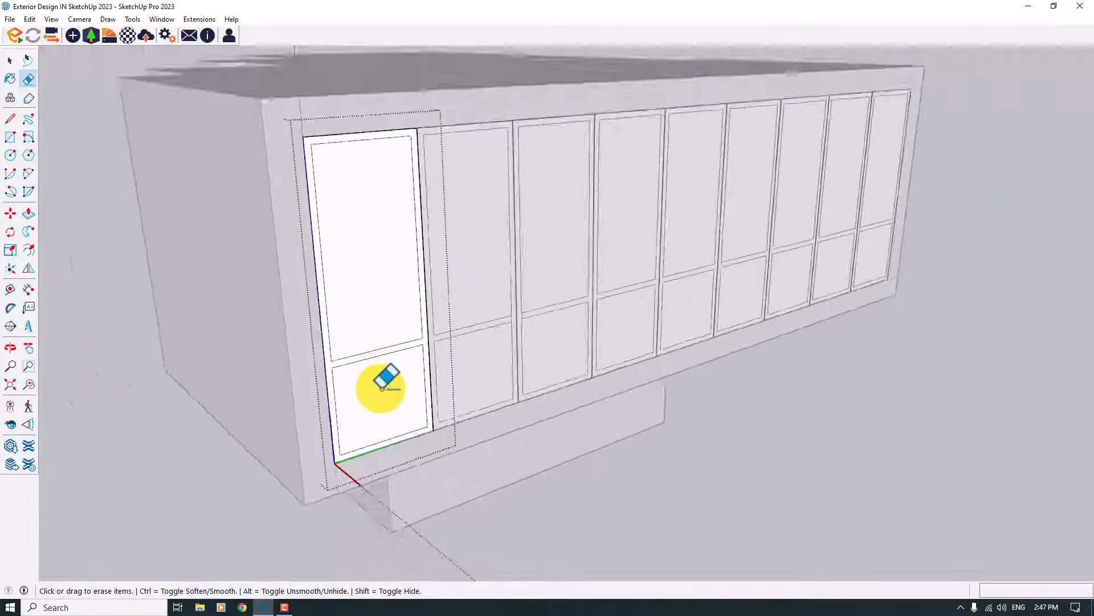
pyautogui.moveTo(384, 379); pyautogui.dragTo(447, 380, button='middle')
# Copy the panel's upper and lower pane faces about 2.15 m outward along the red axis, in front of the opening
pyautogui.press('space')
pyautogui.scroll(-3, 447, 381)
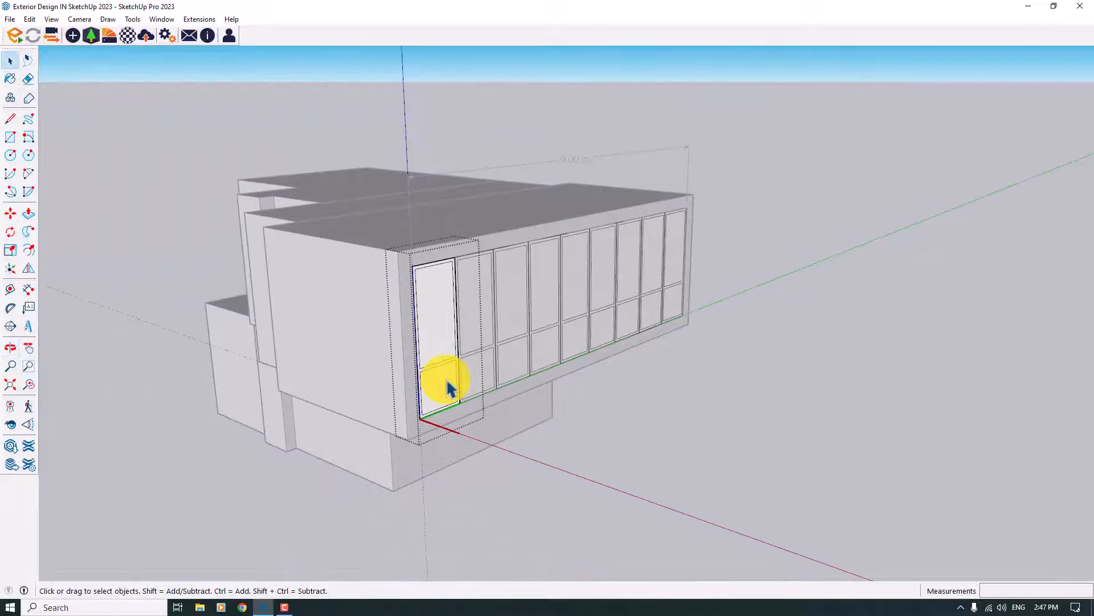
pyautogui.click(447, 381)
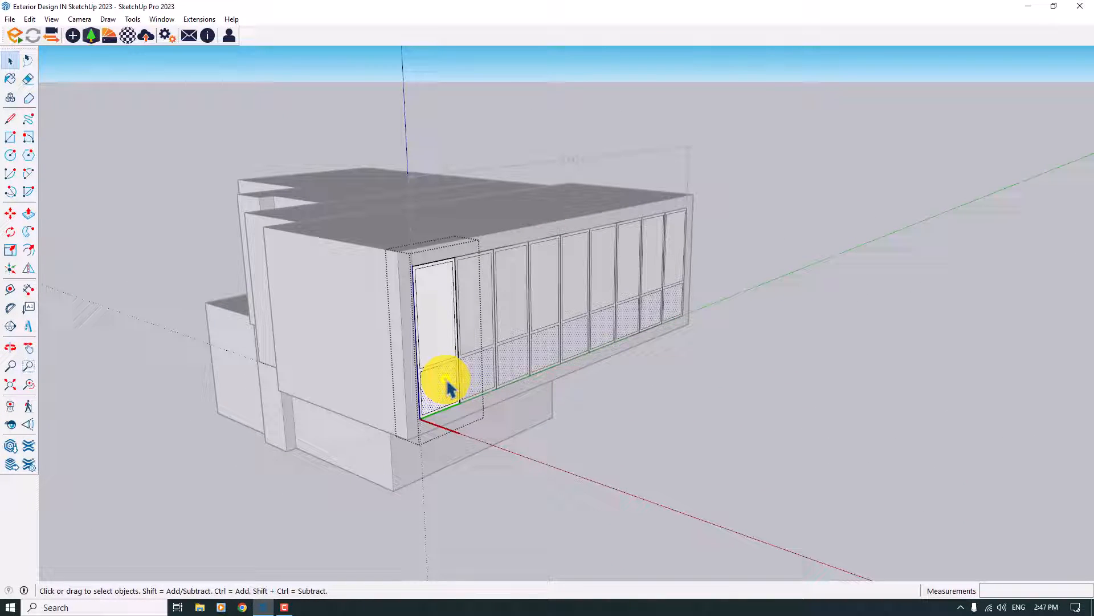
pyautogui.keyDown('ctrl'); pyautogui.click(437, 343); pyautogui.keyUp('ctrl')
pyautogui.click(11, 212)
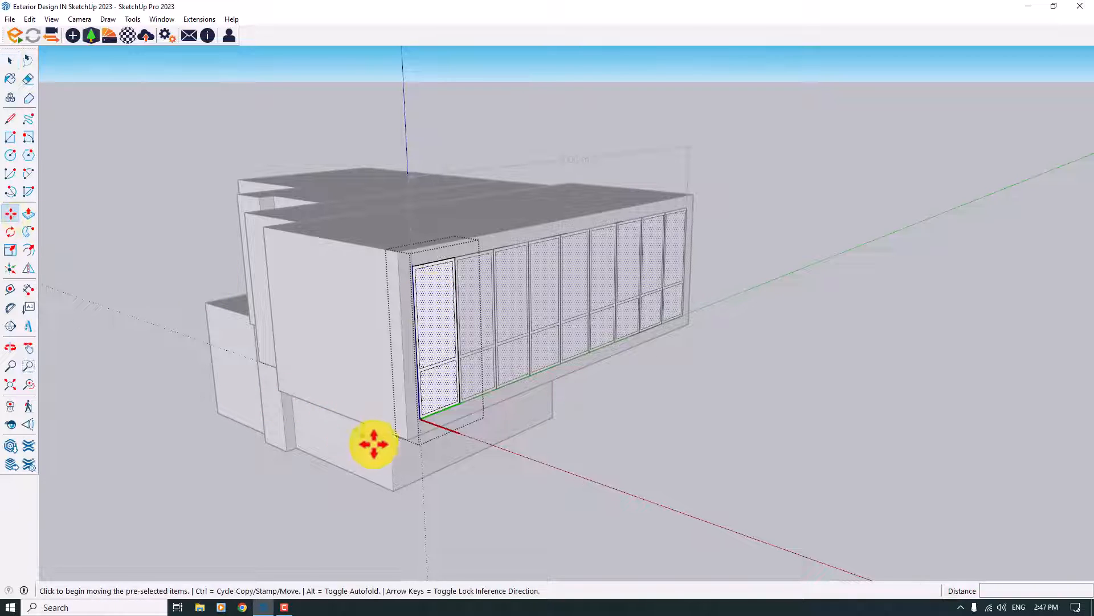
pyautogui.press('ctrl')
pyautogui.click(393, 398)
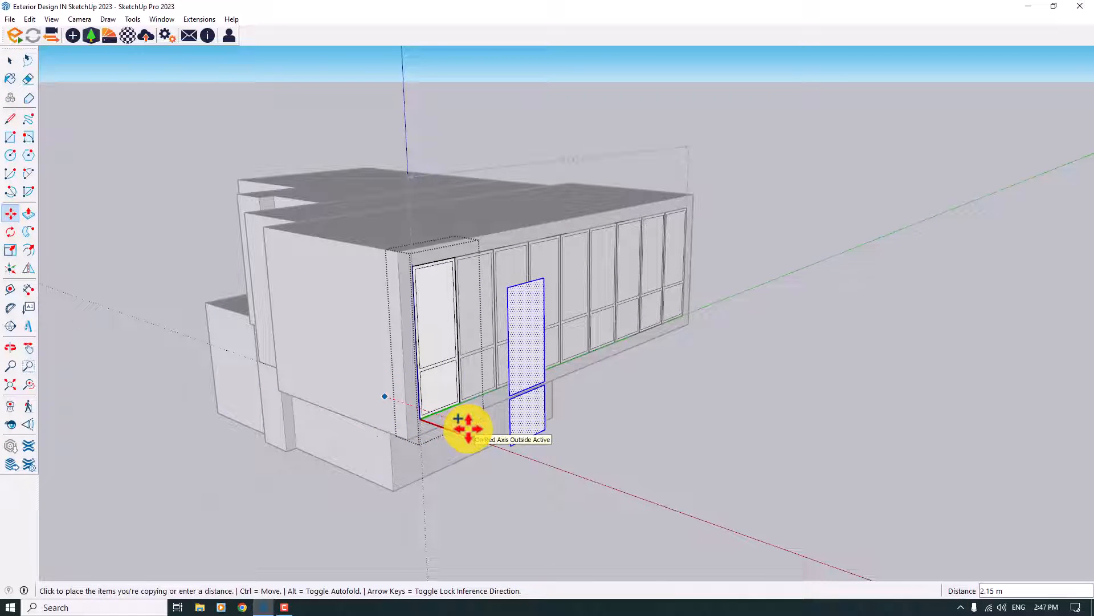
pyautogui.click(469, 429)
# Group the two copied pane faces inside the window panel component
pyautogui.press('space')
pyautogui.scroll(3, 468, 428)
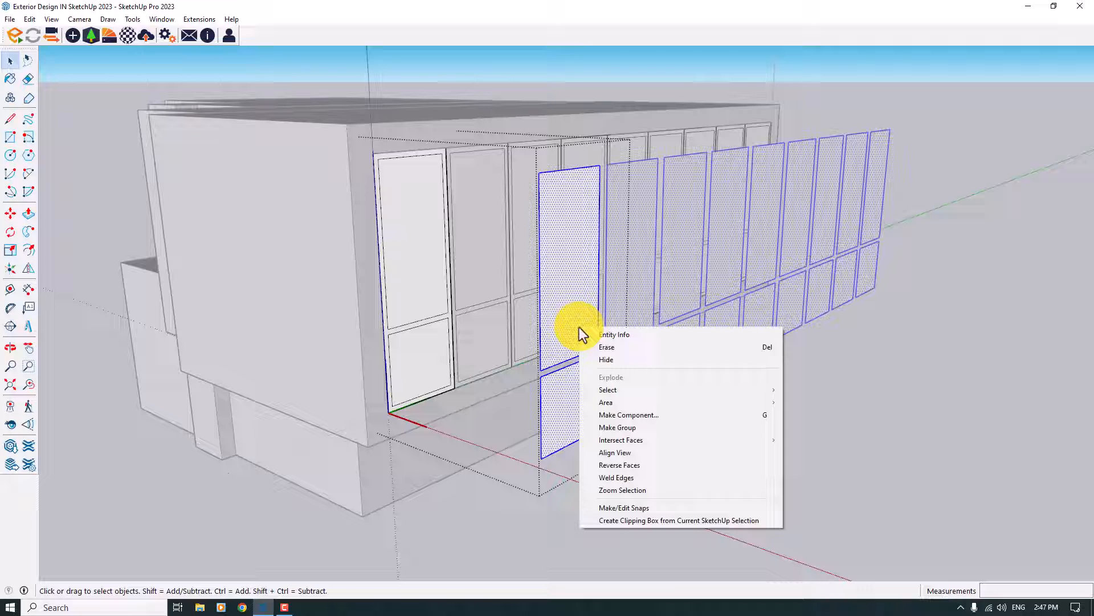
pyautogui.click(611, 427)
# Delete the original upper and lower pane faces from the window panel, leaving only its frame
pyautogui.click(436, 301)
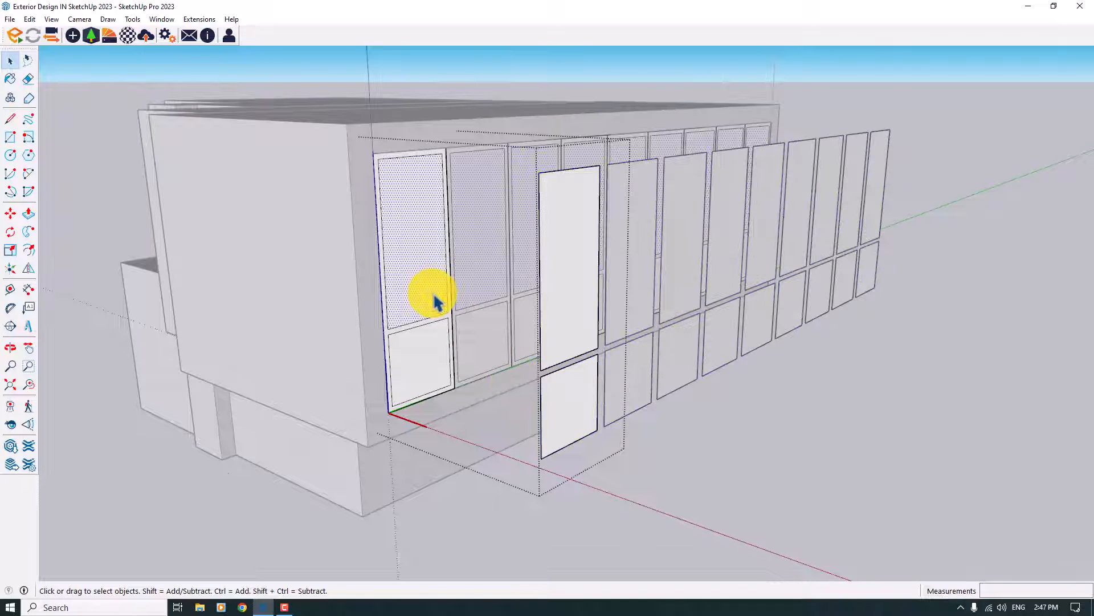
pyautogui.moveTo(430, 366); pyautogui.dragTo(481, 447, button='middle')
pyautogui.scroll(3, 456, 416)
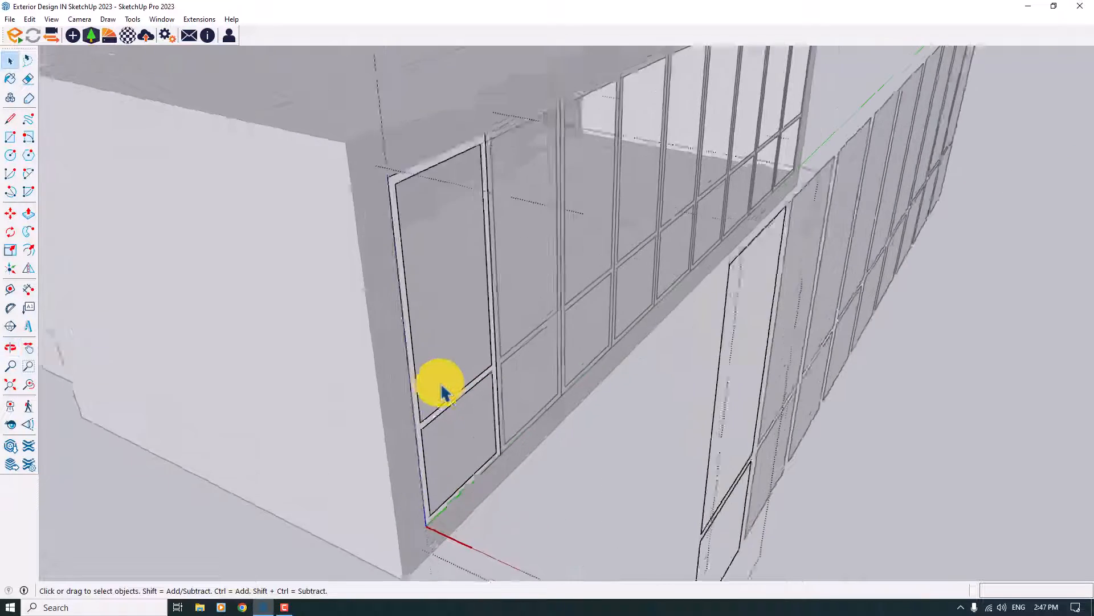
pyautogui.scroll(1, 444, 392)
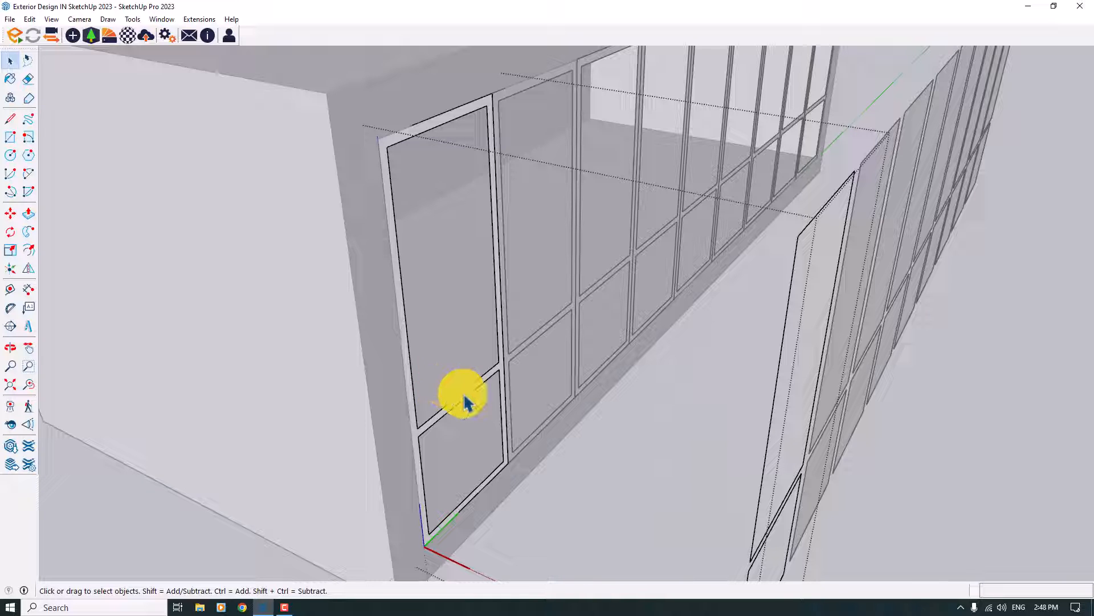
# Push/Pull the window panel's frame face to a thickness of 0.05 m
pyautogui.click(464, 399)
pyautogui.scroll(-1, 465, 402)
pyautogui.scroll(-2, 415, 298)
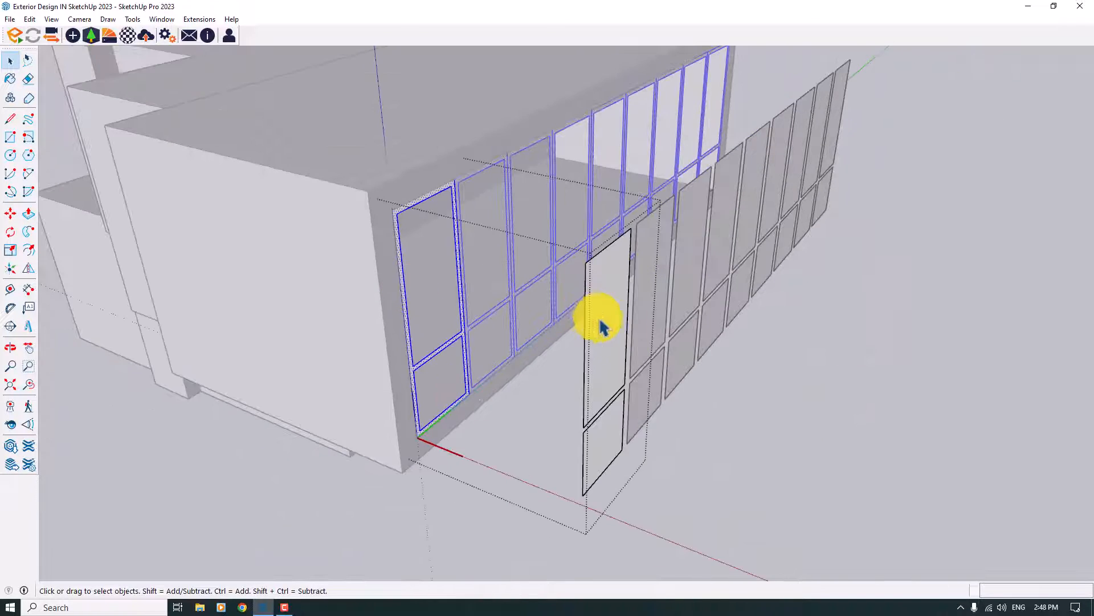
pyautogui.click(608, 338)
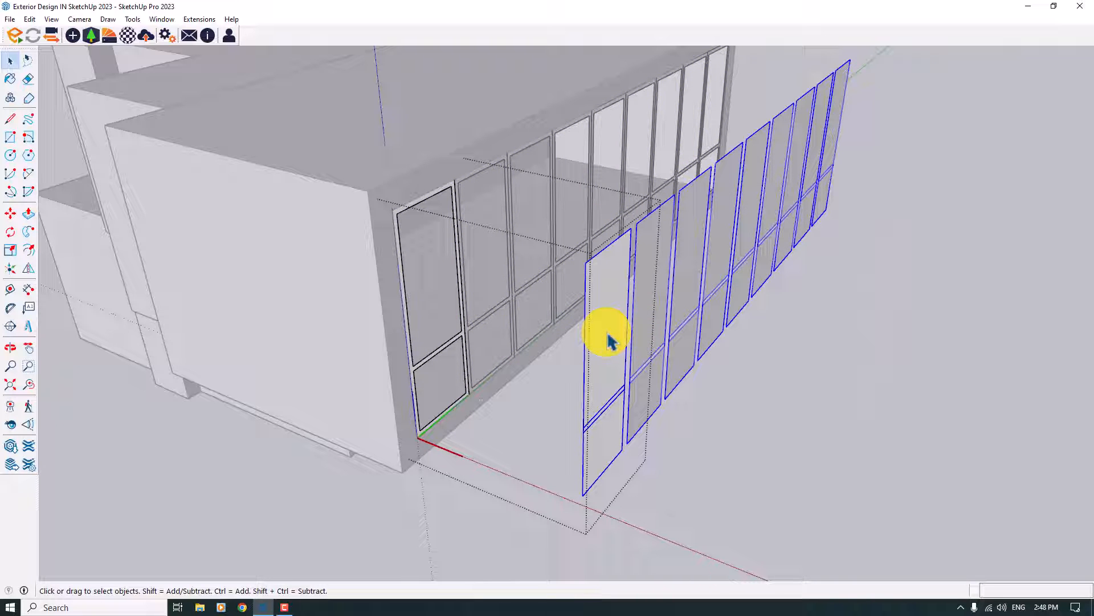
pyautogui.scroll(3, 442, 344)
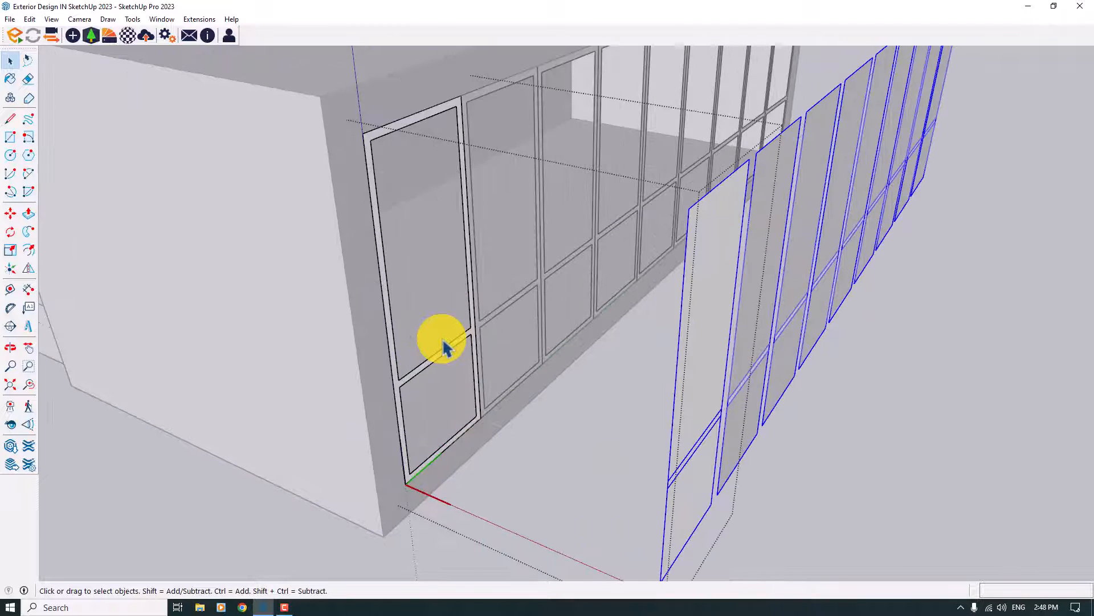
pyautogui.scroll(2, 444, 347)
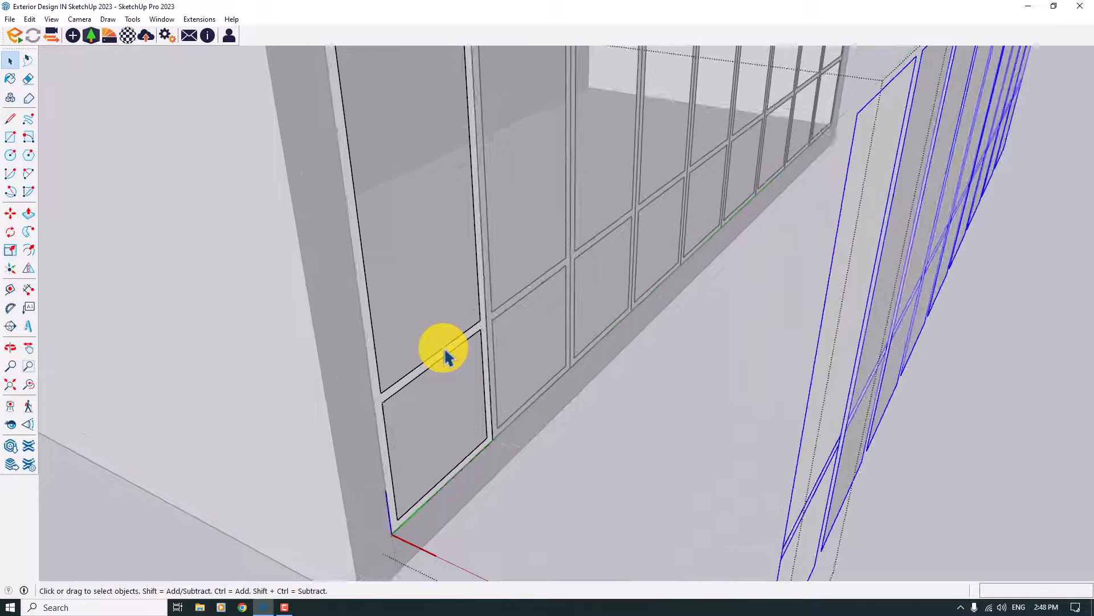
pyautogui.click(446, 354)
pyautogui.click(28, 213)
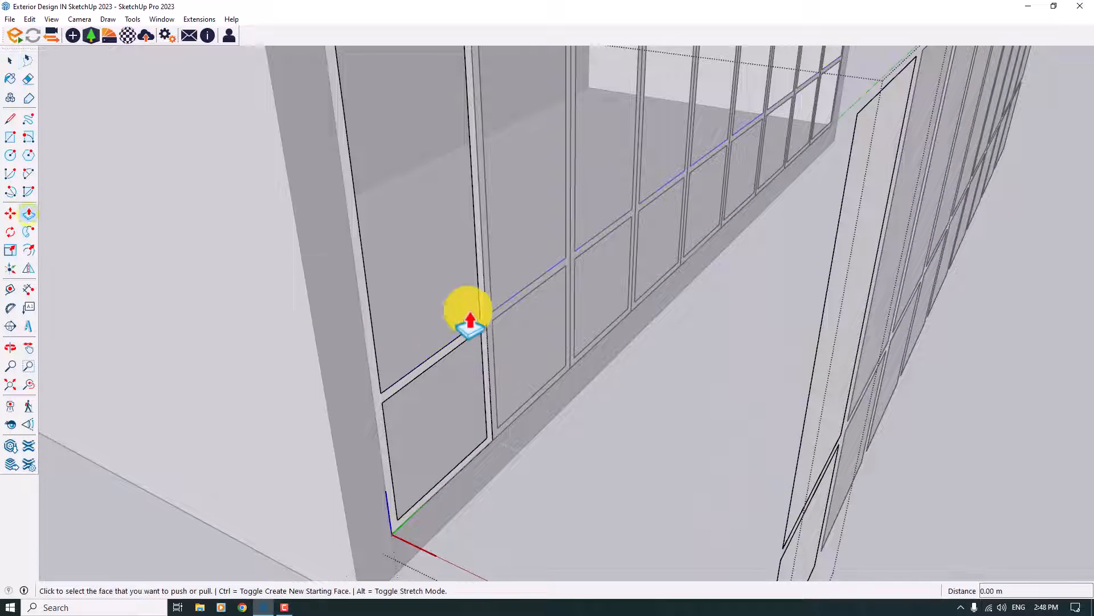
pyautogui.scroll(2, 474, 331)
pyautogui.click(479, 348)
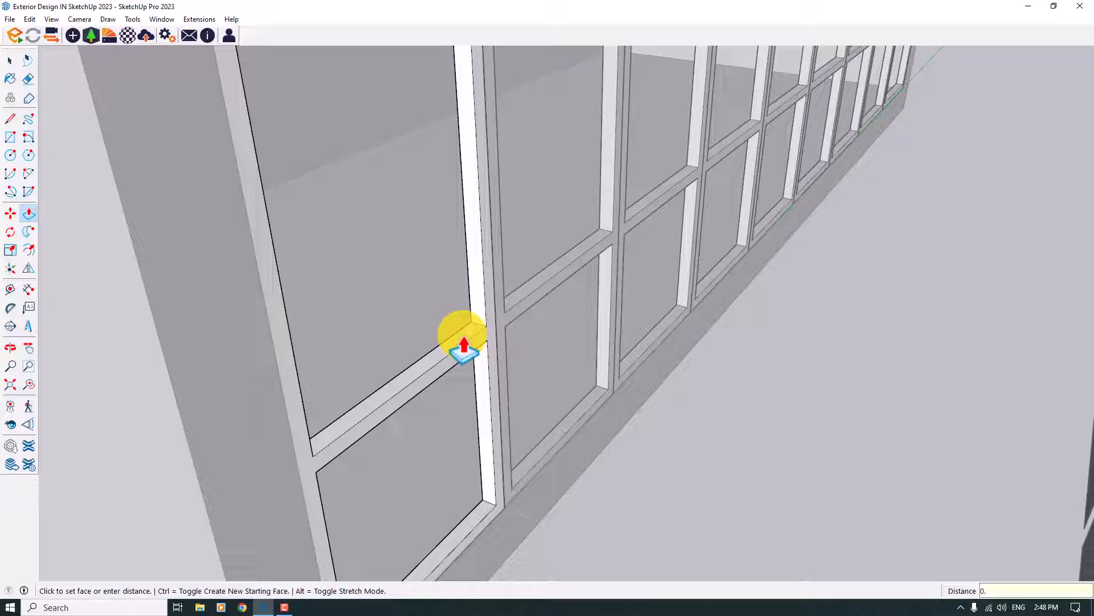
pyautogui.press('Return')
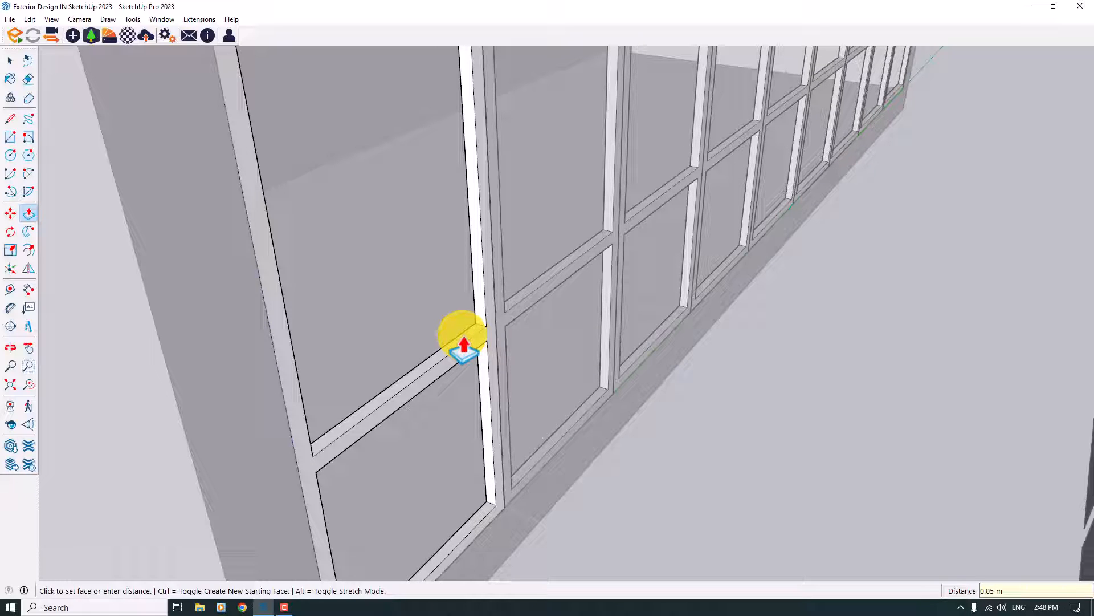
# Select the entire extruded window frame and make it a group
pyautogui.scroll(-5, 463, 345)
pyautogui.press('space')
pyautogui.click(486, 308)
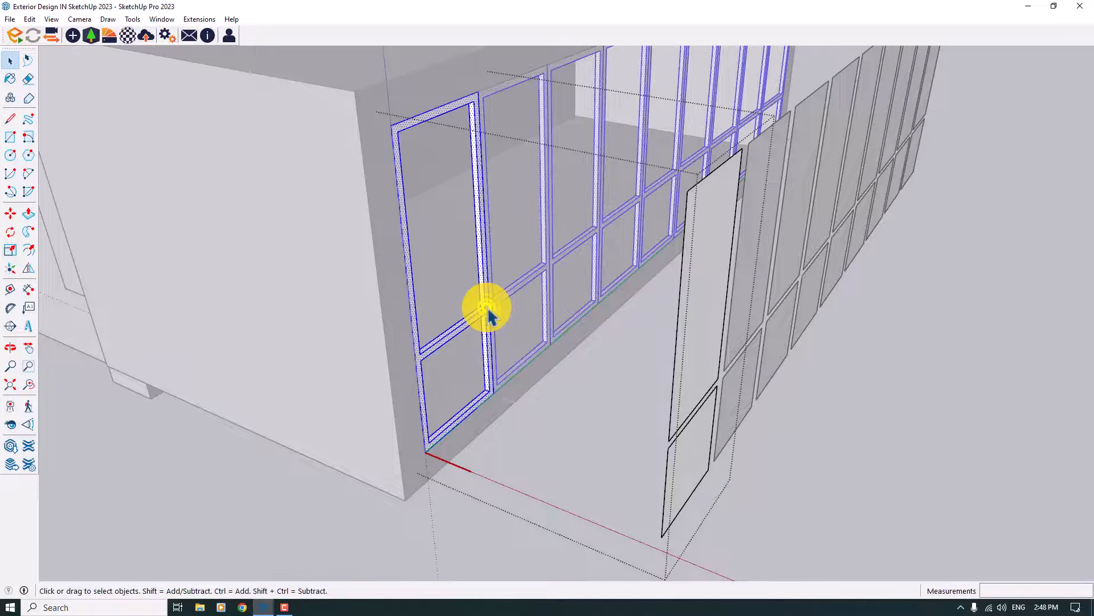
pyautogui.rightClick(487, 310)
pyautogui.click(538, 408)
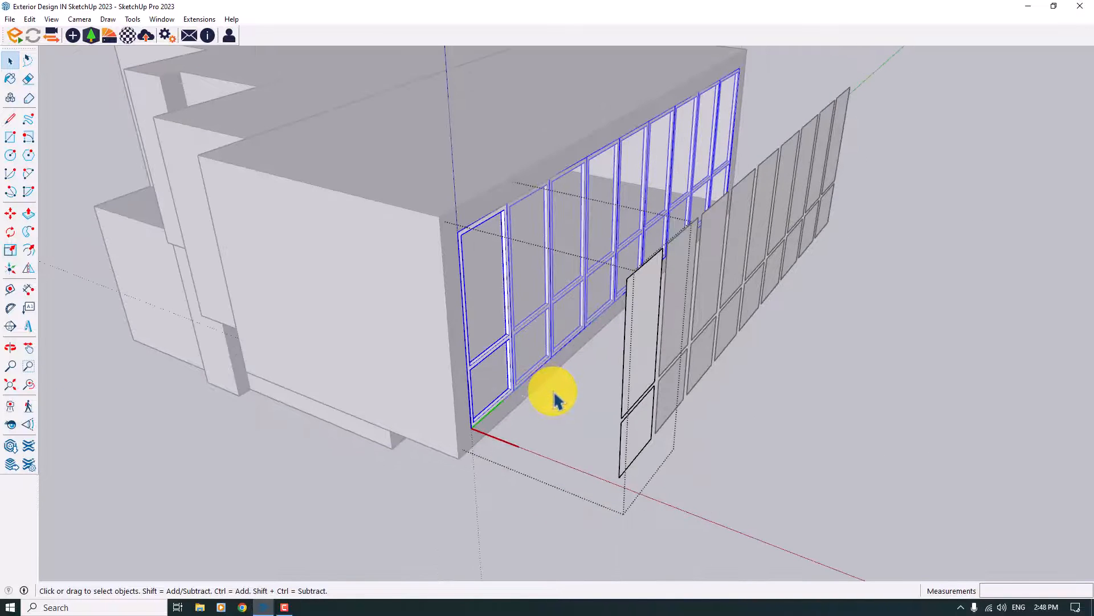
# Move the window frame group 0.66 m inward along the red axis, into the upper-storey opening
pyautogui.click(11, 213)
pyautogui.scroll(5, 562, 361)
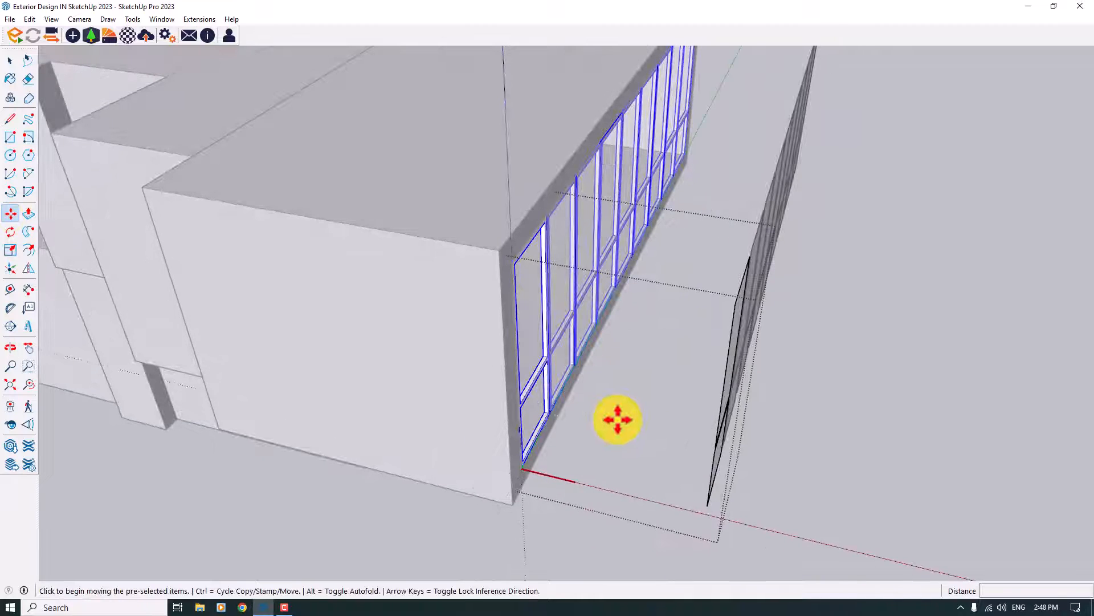
pyautogui.click(617, 420)
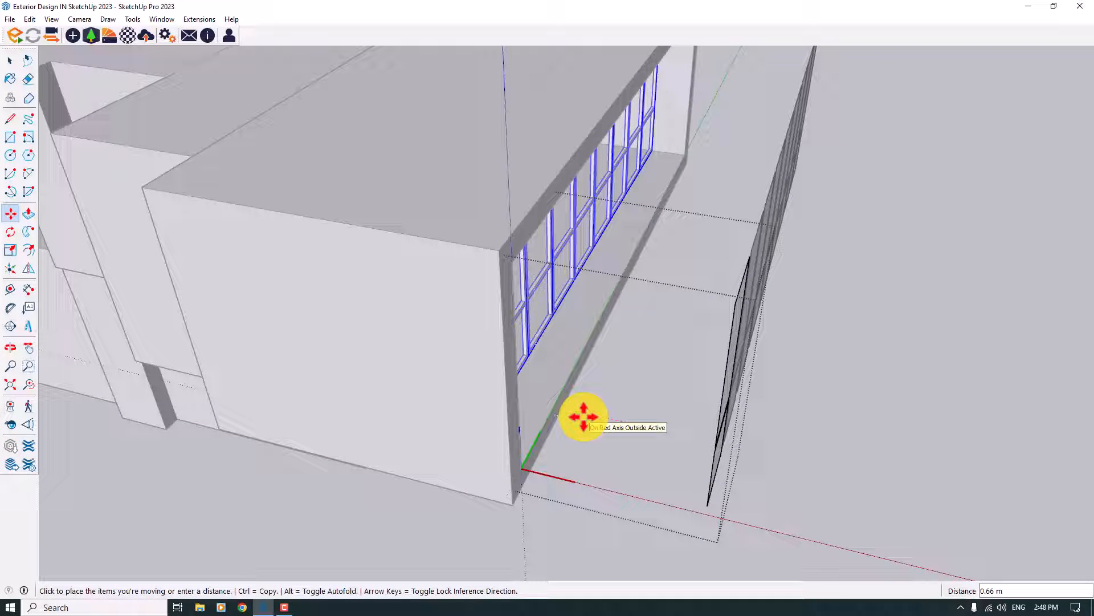
pyautogui.write('1')
pyautogui.press('Return')
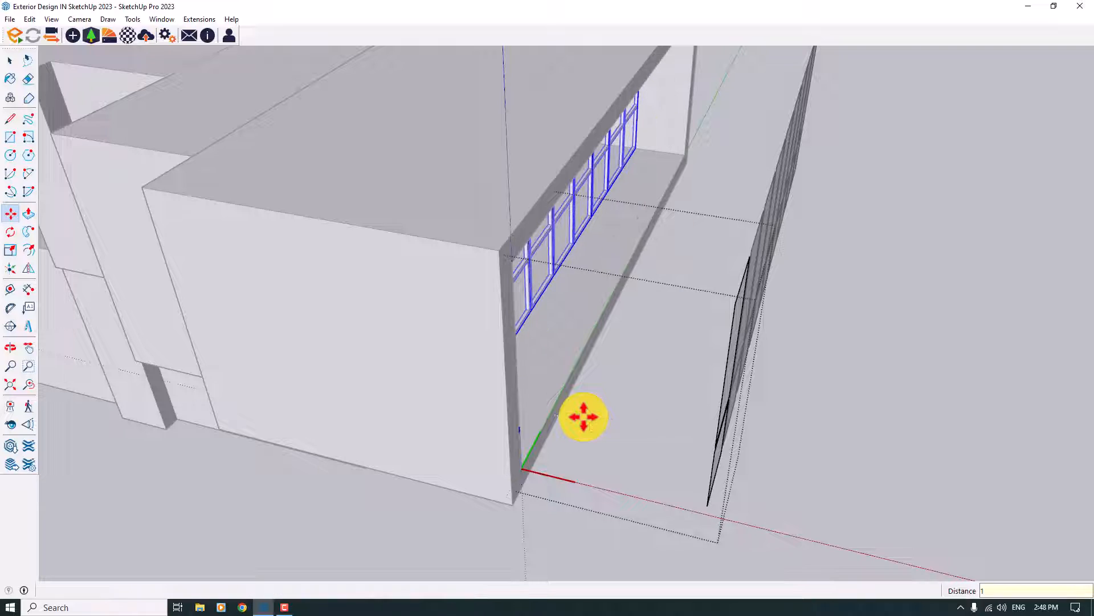
pyautogui.moveTo(638, 434); pyautogui.dragTo(564, 474, button='middle')
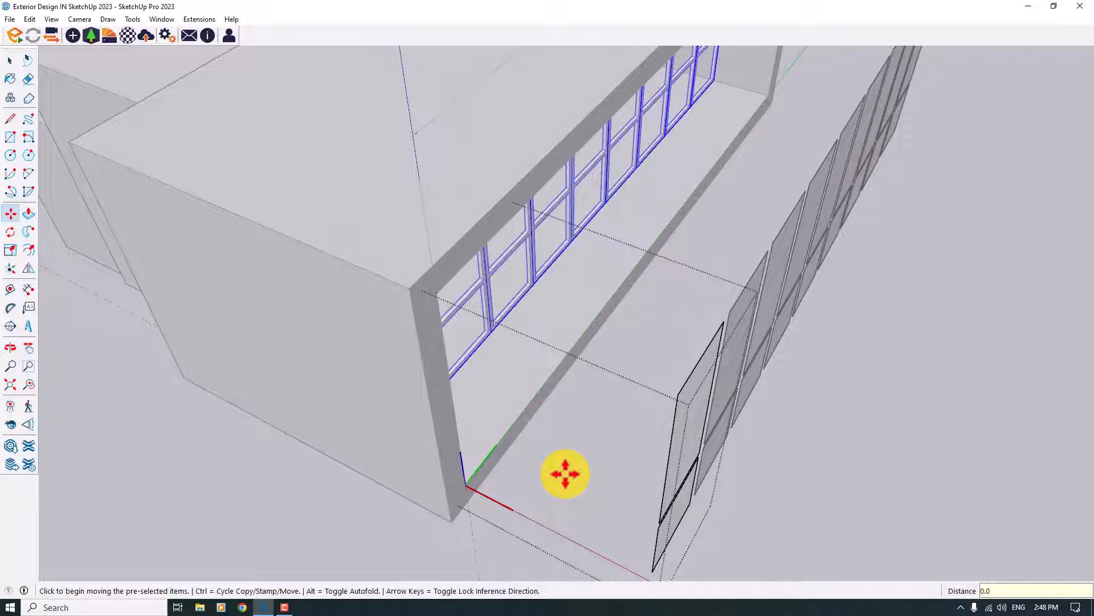
pyautogui.write('0.66')
pyautogui.press('Return')
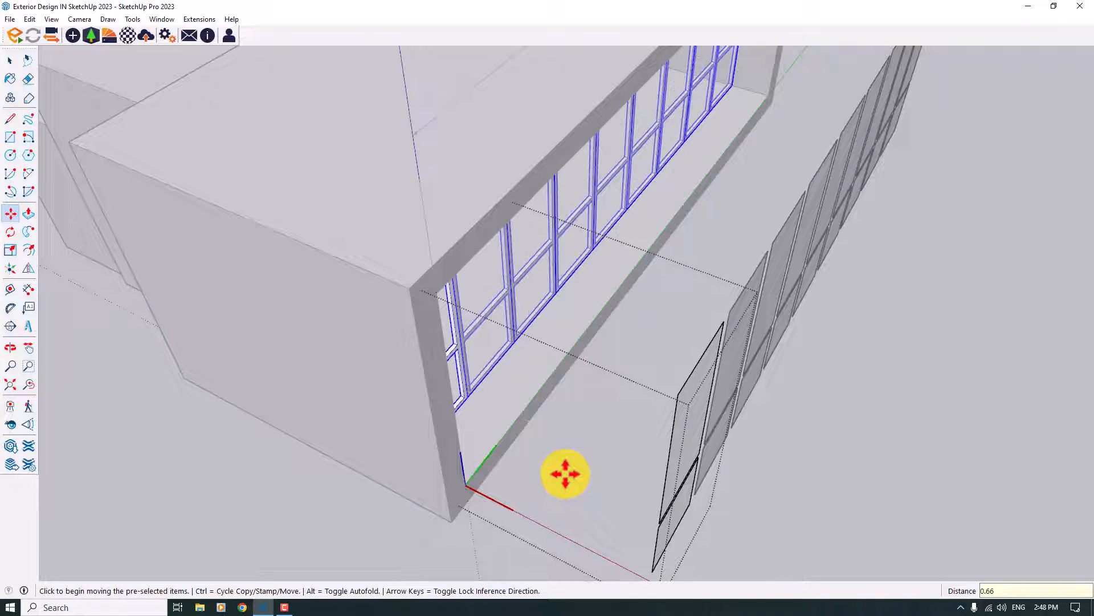
pyautogui.moveTo(564, 473); pyautogui.dragTo(506, 224, button='middle')
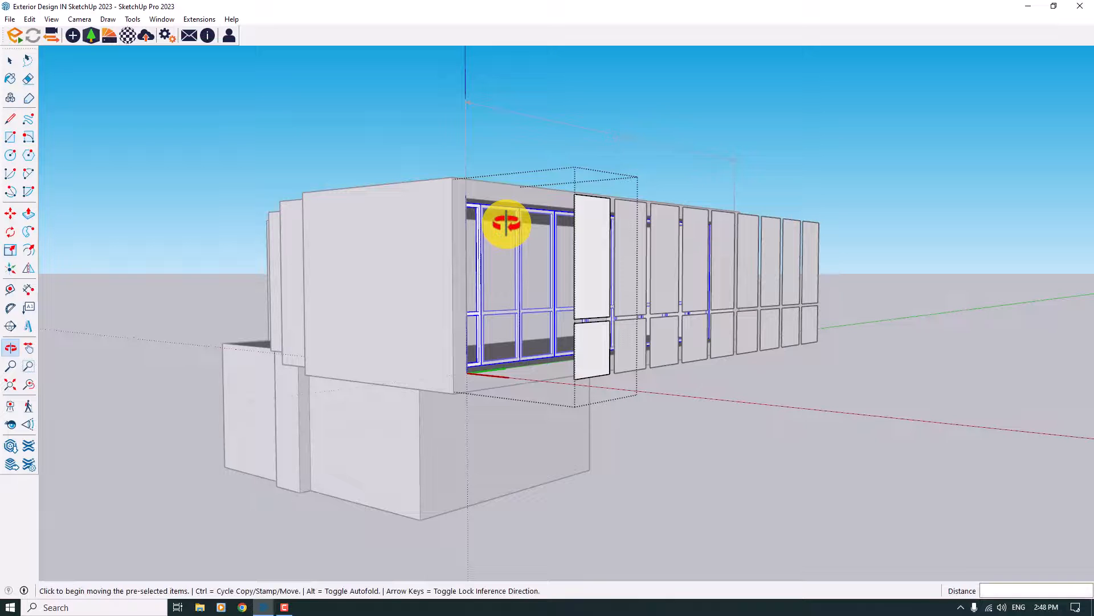
# Choose the Translucent Glass Blue material from the Glass and Mirrors collection
pyautogui.click(11, 78)
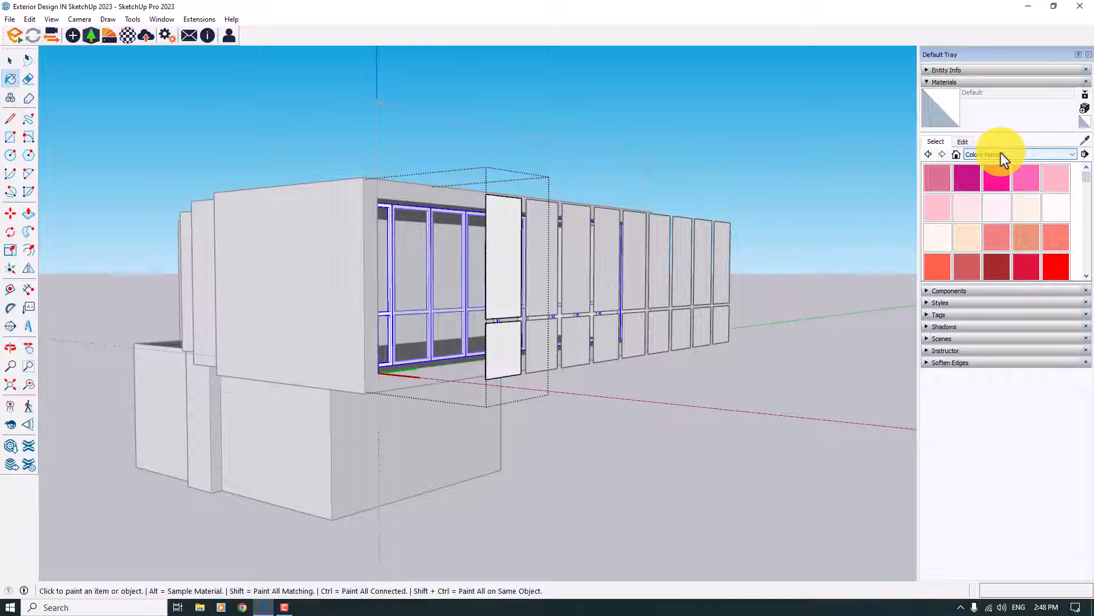
pyautogui.click(1001, 152)
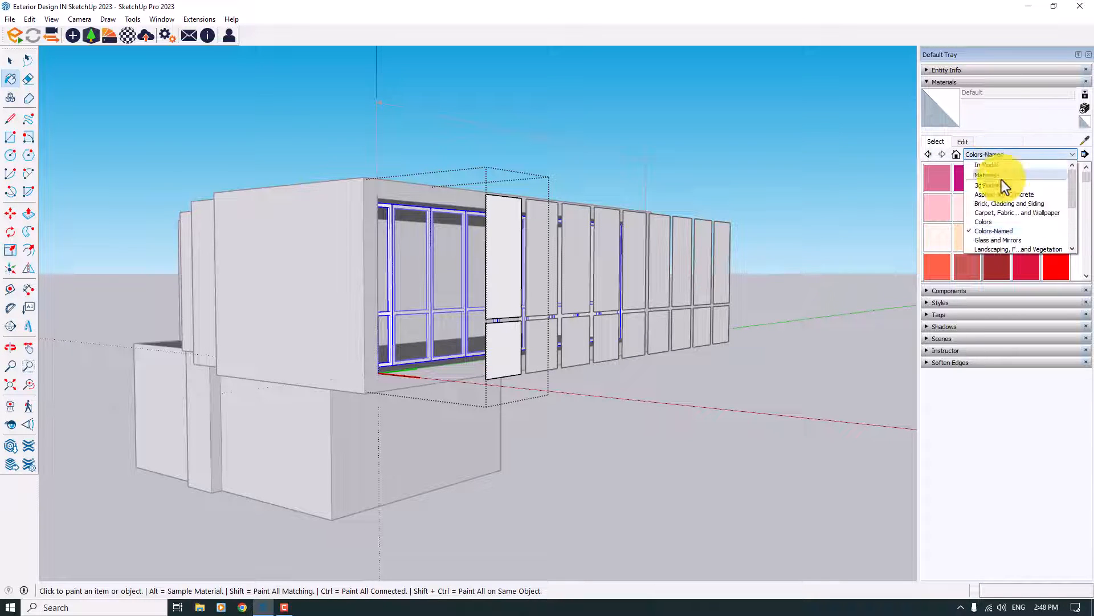
pyautogui.click(995, 239)
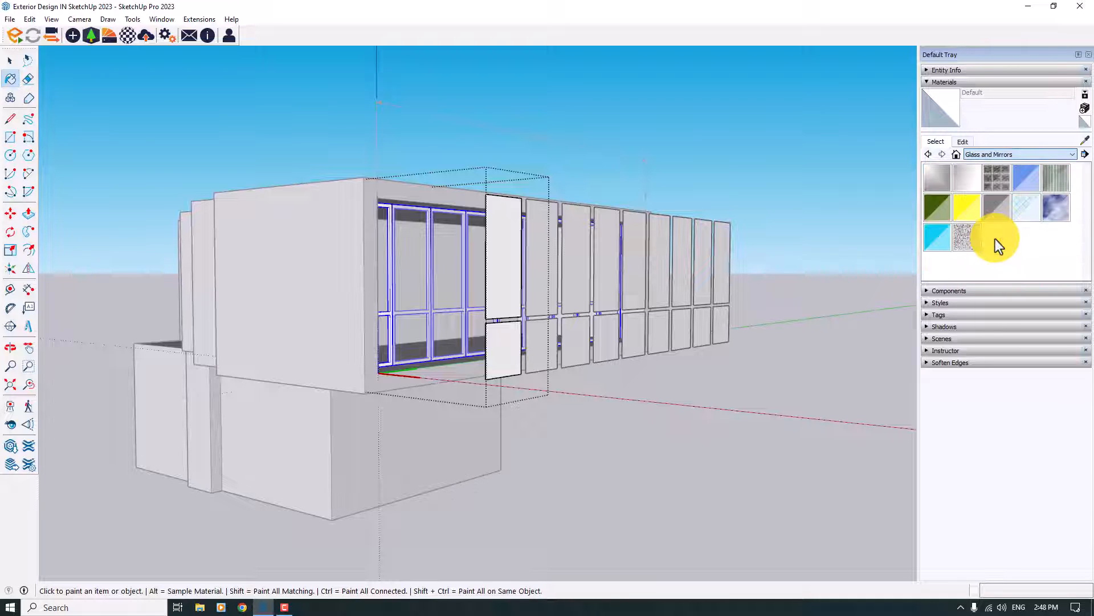
pyautogui.click(1024, 187)
pyautogui.scroll(3, 509, 265)
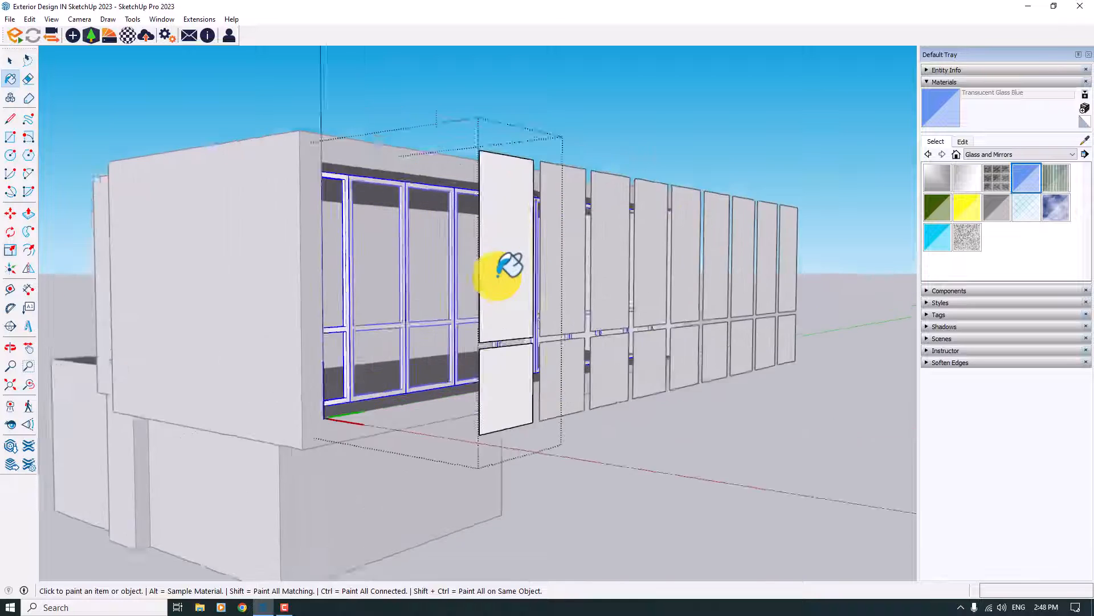
# Open the pane group for editing, select its faces and paint them with Translucent Glass Blue
pyautogui.press('space')
pyautogui.scroll(1, 509, 265)
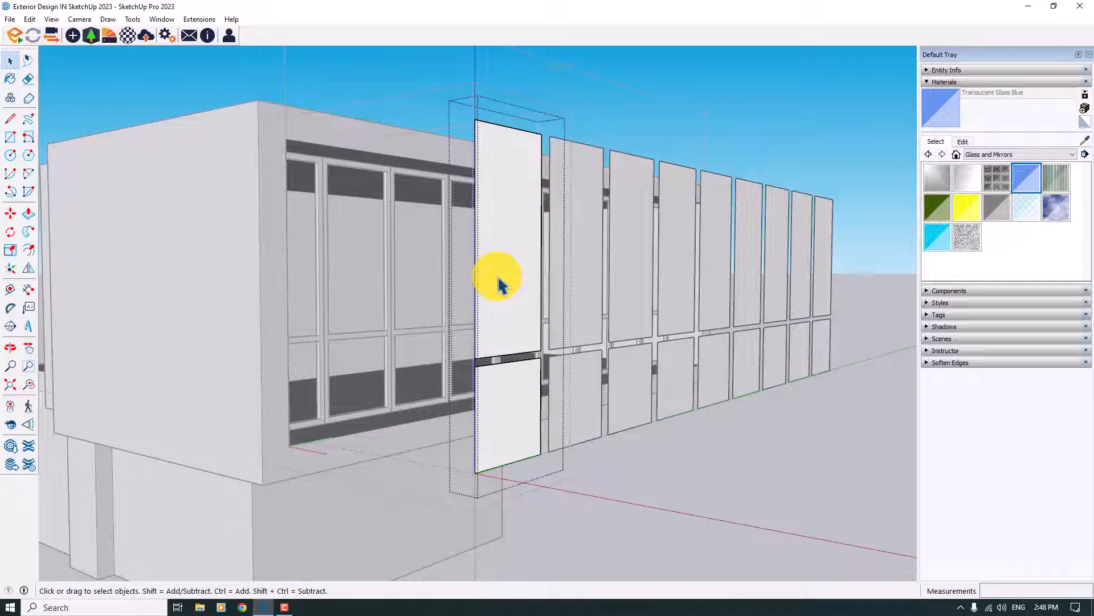
pyautogui.click(498, 283)
pyautogui.click(939, 108)
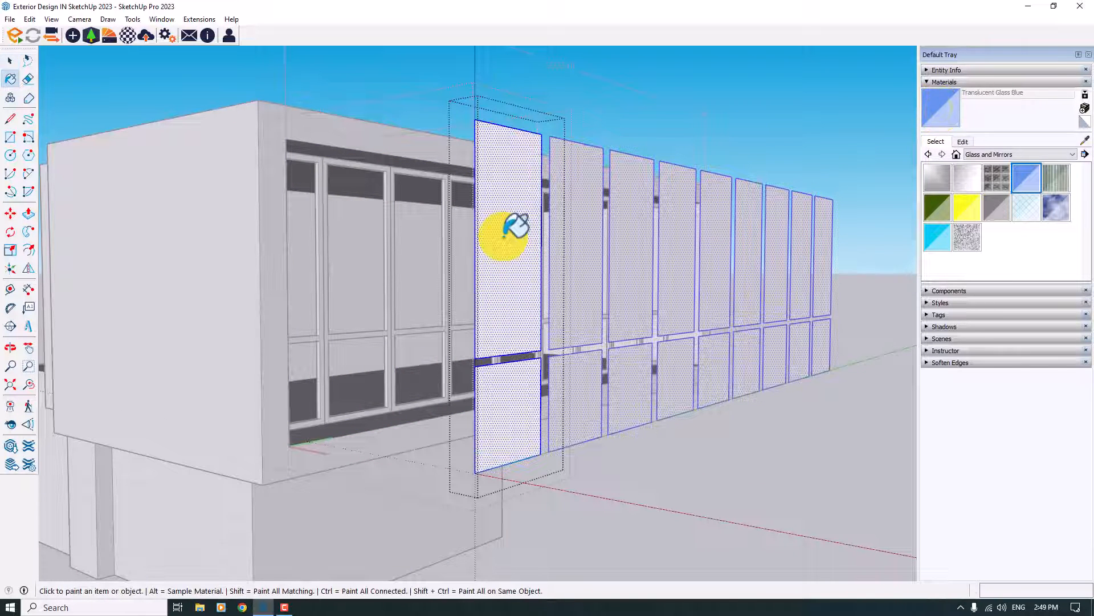
pyautogui.click(504, 235)
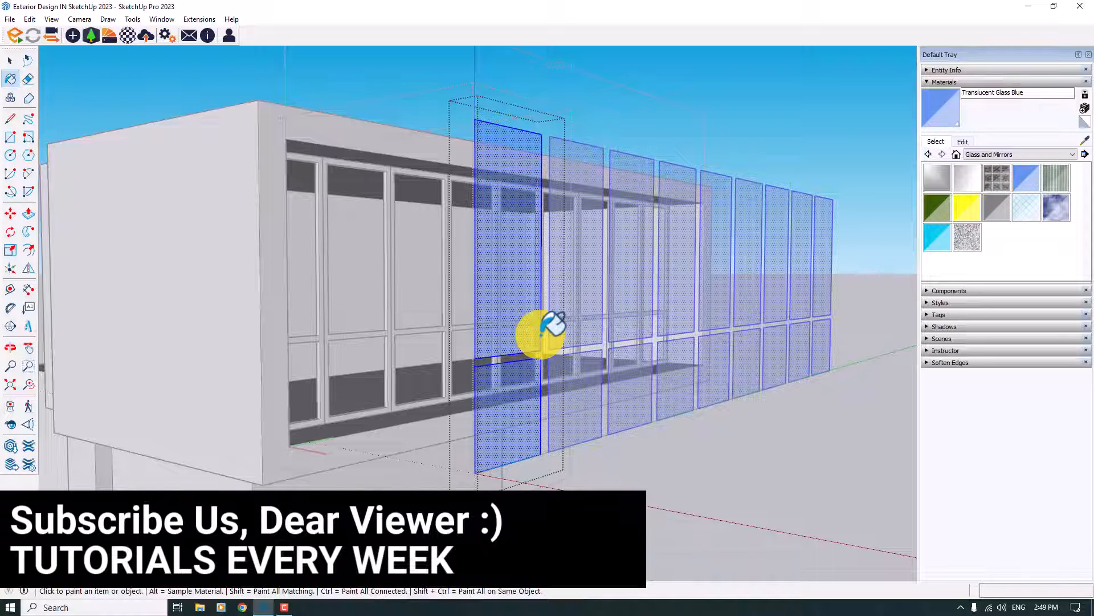
# Edit the Translucent Glass Blue material to RGB 234, 234, 234 with an opacity of 30
pyautogui.click(962, 140)
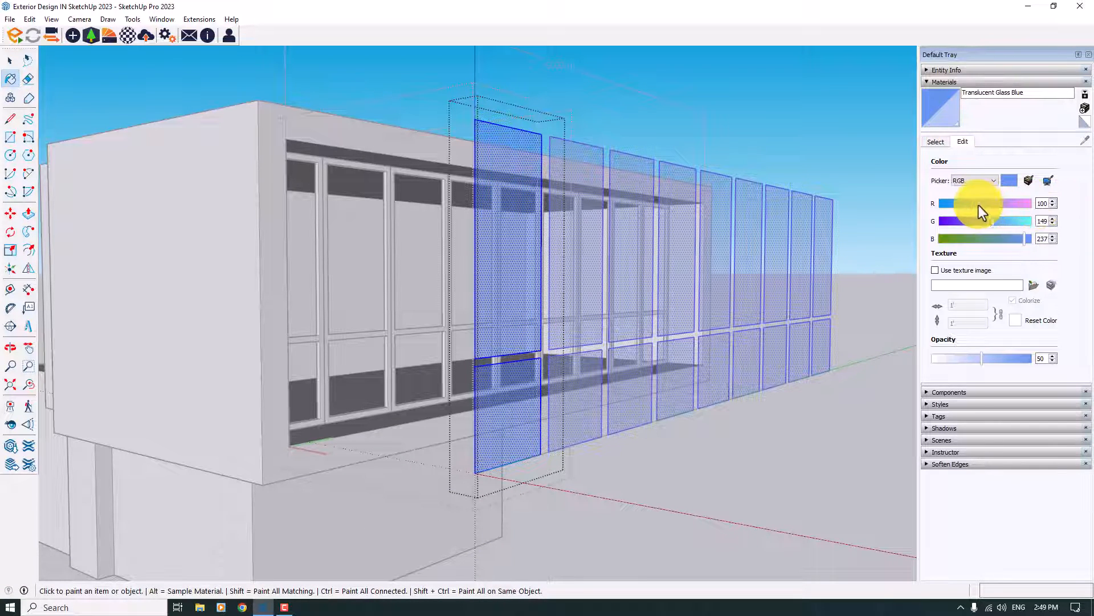
pyautogui.moveTo(986, 204); pyautogui.dragTo(1025, 239)
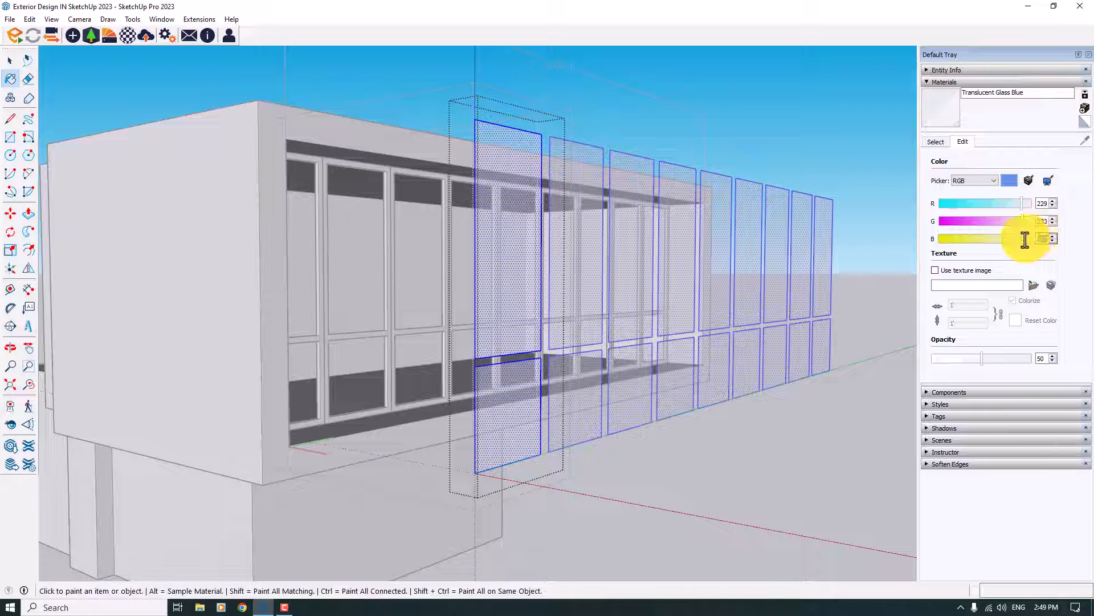
pyautogui.write('0')
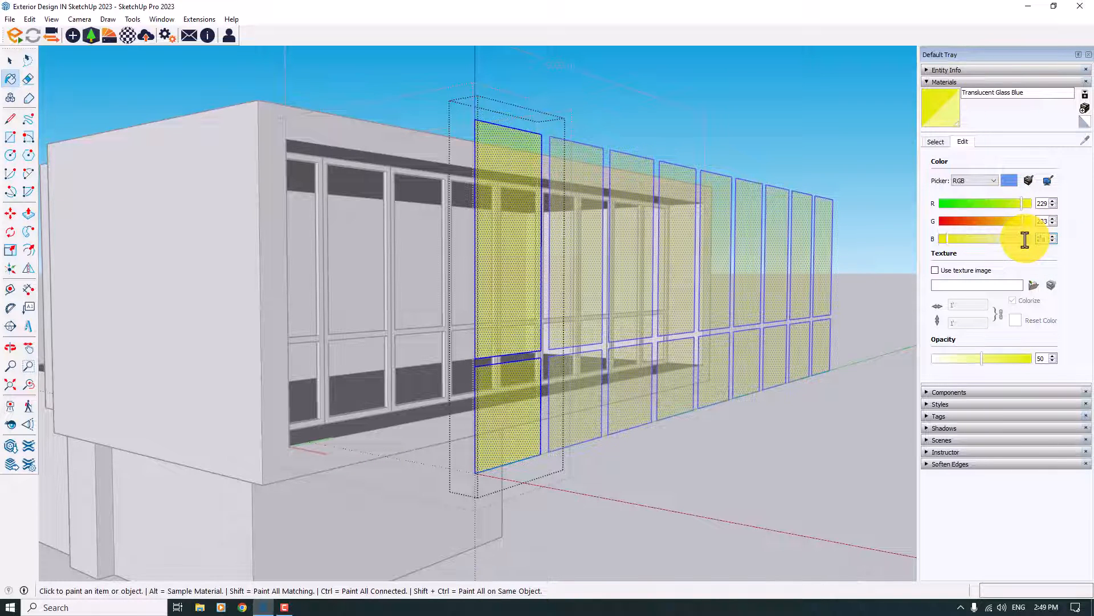
pyautogui.write('34')
pyautogui.click(1055, 220)
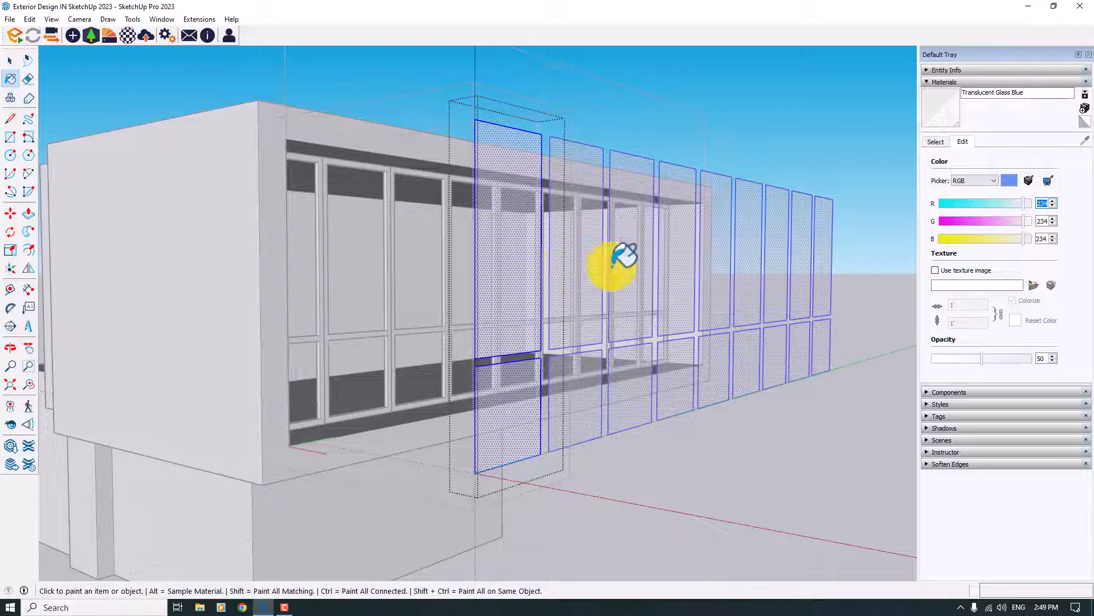
pyautogui.moveTo(981, 359)
pyautogui.mouseDown()
pyautogui.moveTo(963, 360)
pyautogui.moveTo(1031, 361)
pyautogui.moveTo(950, 361)
pyautogui.moveTo(966, 364)
pyautogui.mouseUp()
pyautogui.doubleClick(1042, 358)
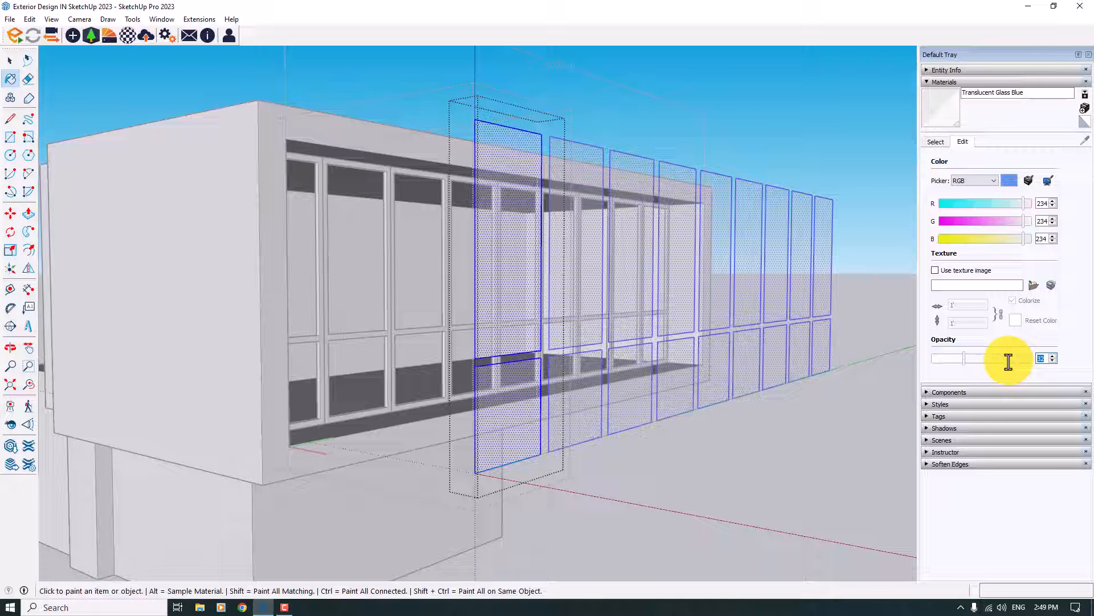
pyautogui.write('30')
pyautogui.click(938, 142)
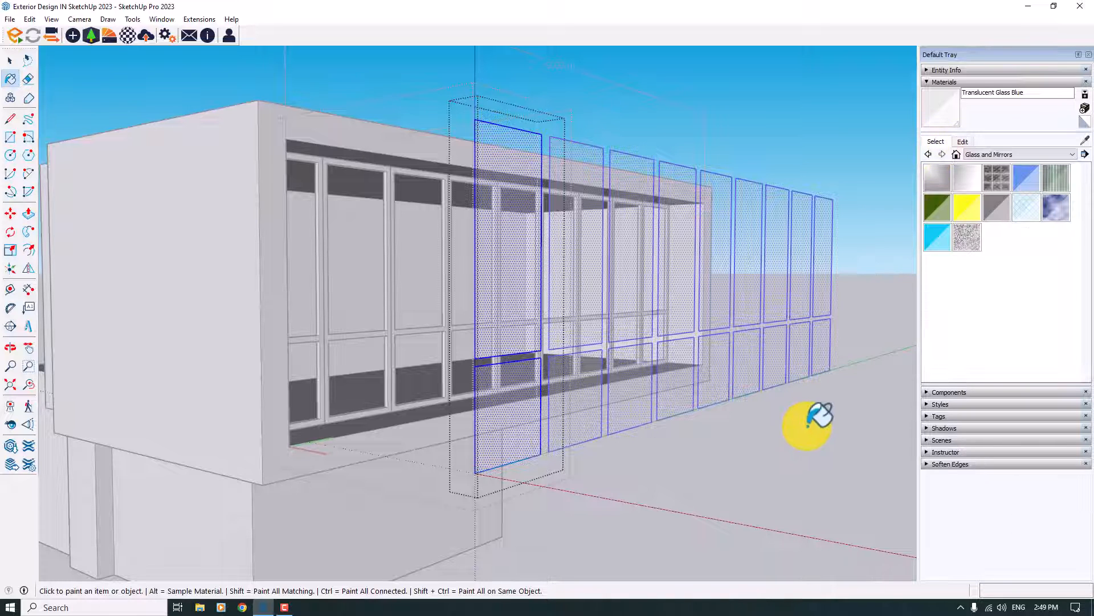
# Close the pane group and move it by its lower corner into the recessed window frame, onto the frame's inner corner
pyautogui.press('space')
pyautogui.click(804, 470)
pyautogui.click(512, 305)
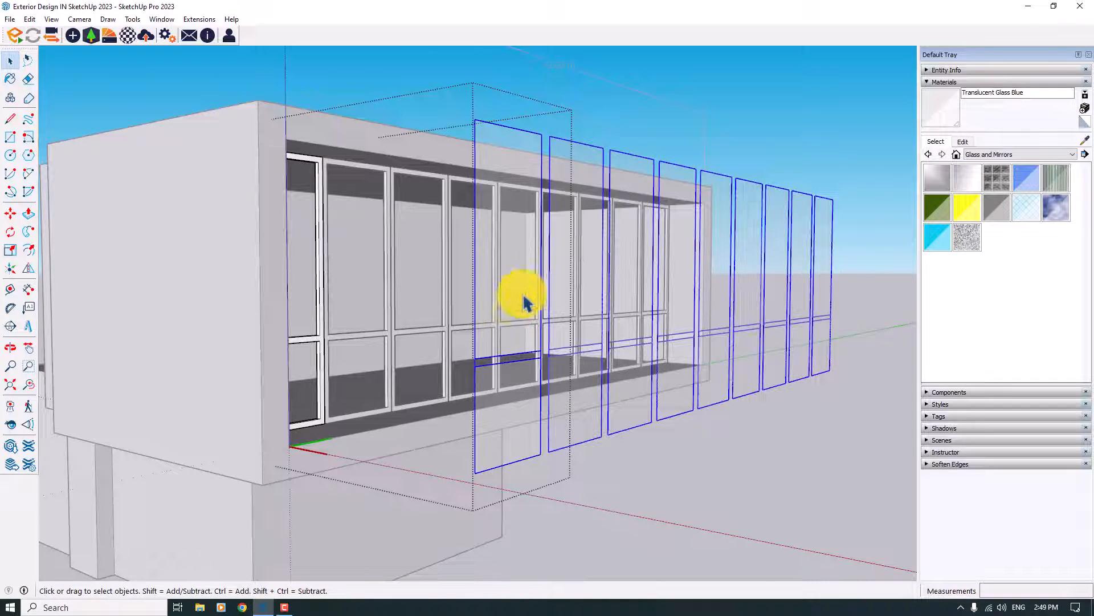
pyautogui.click(9, 214)
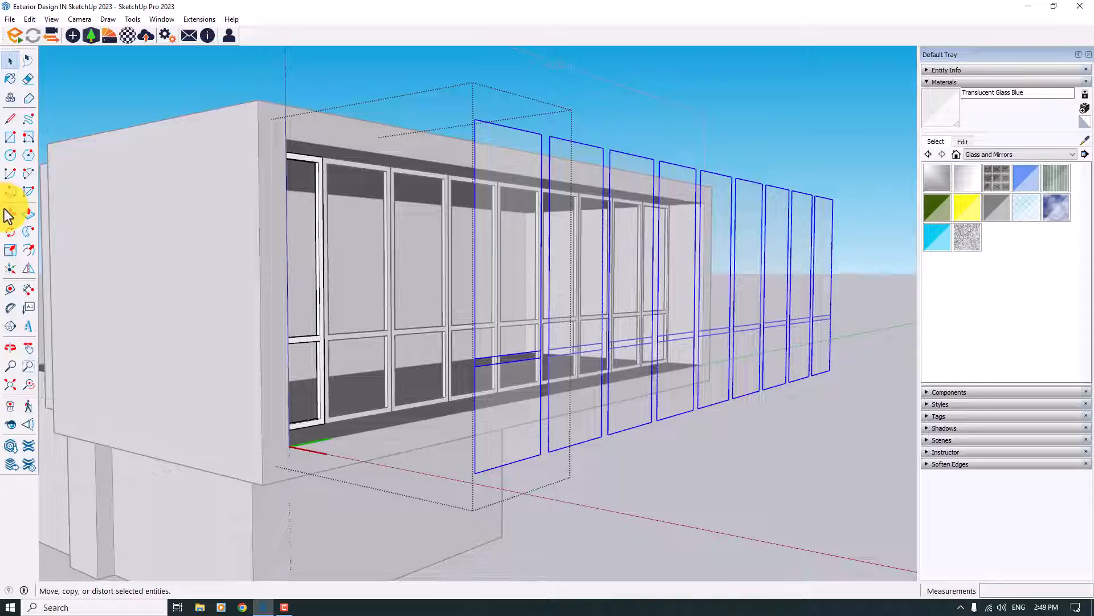
pyautogui.click(464, 471)
pyautogui.scroll(3, 338, 386)
pyautogui.moveTo(338, 386)
pyautogui.mouseDown(button='middle')
pyautogui.moveTo(385, 388)
pyautogui.moveTo(403, 430)
pyautogui.moveTo(323, 388)
pyautogui.mouseUp(button='middle')
pyautogui.scroll(-4, 403, 430)
pyautogui.scroll(3, 323, 389)
pyautogui.scroll(5, 323, 388)
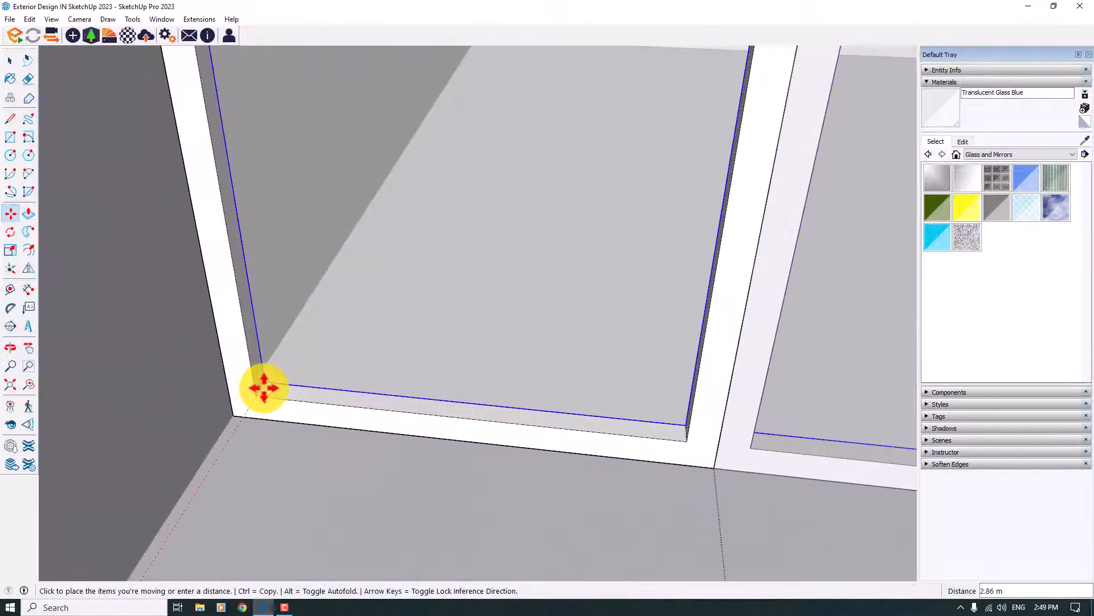
pyautogui.click(254, 386)
pyautogui.scroll(-3, 460, 406)
pyautogui.scroll(-4, 461, 406)
pyautogui.moveTo(464, 403); pyautogui.dragTo(519, 367, button='middle')
pyautogui.press('space')
# Choose the 0134_DimGray material from the Colors-Named collection
pyautogui.scroll(5, 518, 368)
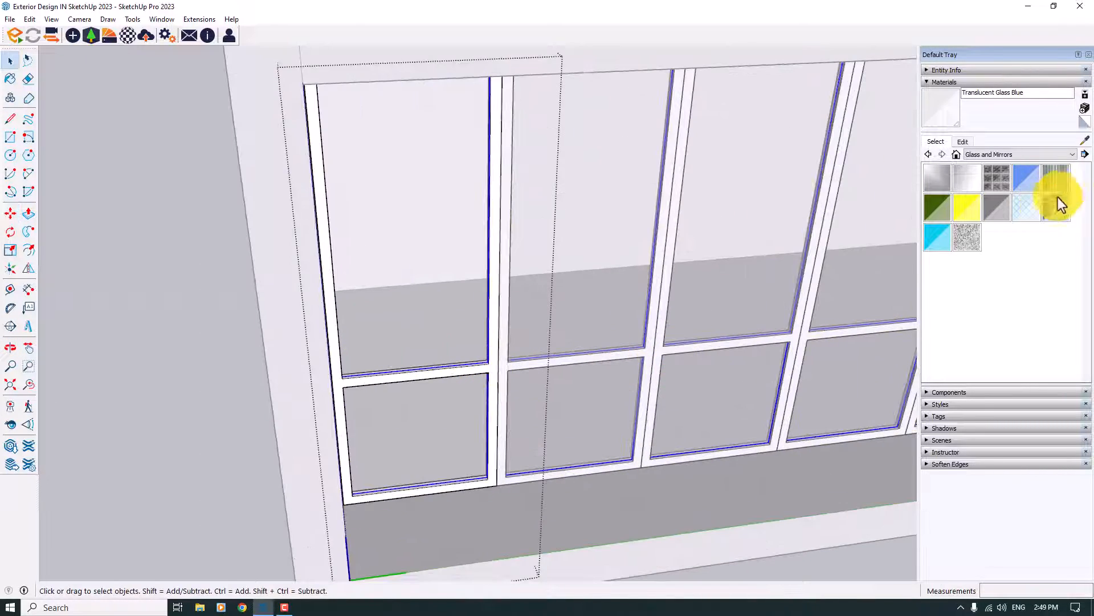
pyautogui.click(1008, 155)
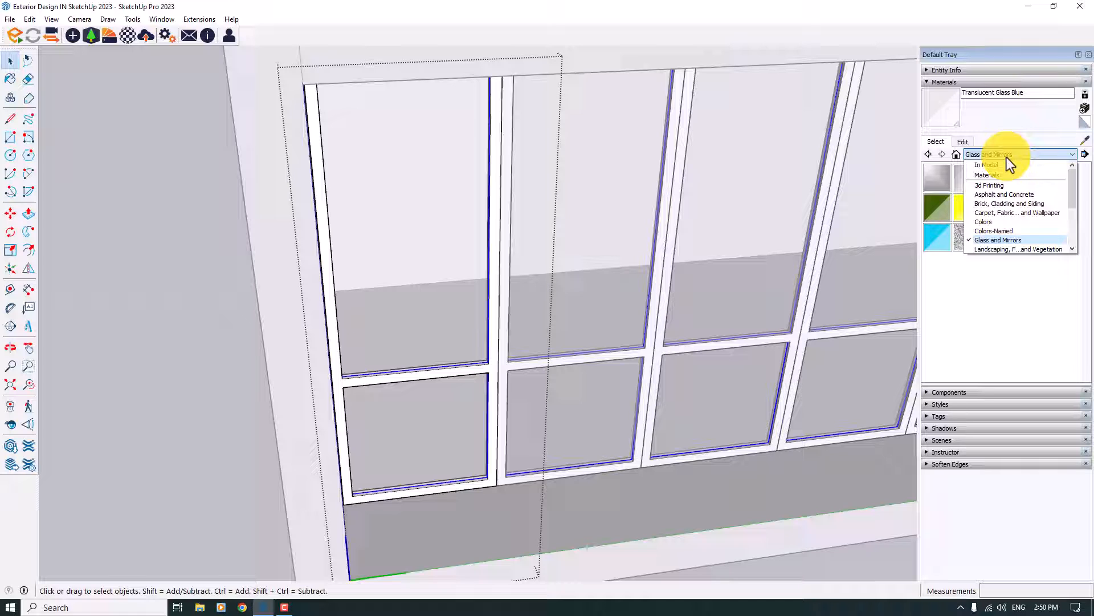
pyautogui.click(1003, 231)
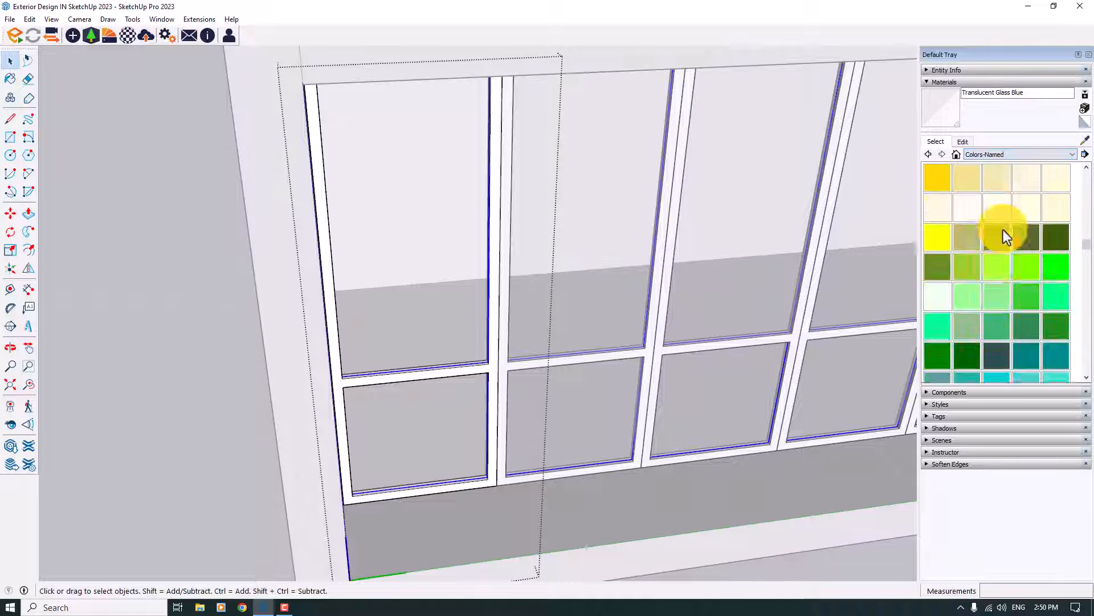
pyautogui.scroll(-10, 1003, 230)
pyautogui.click(1026, 237)
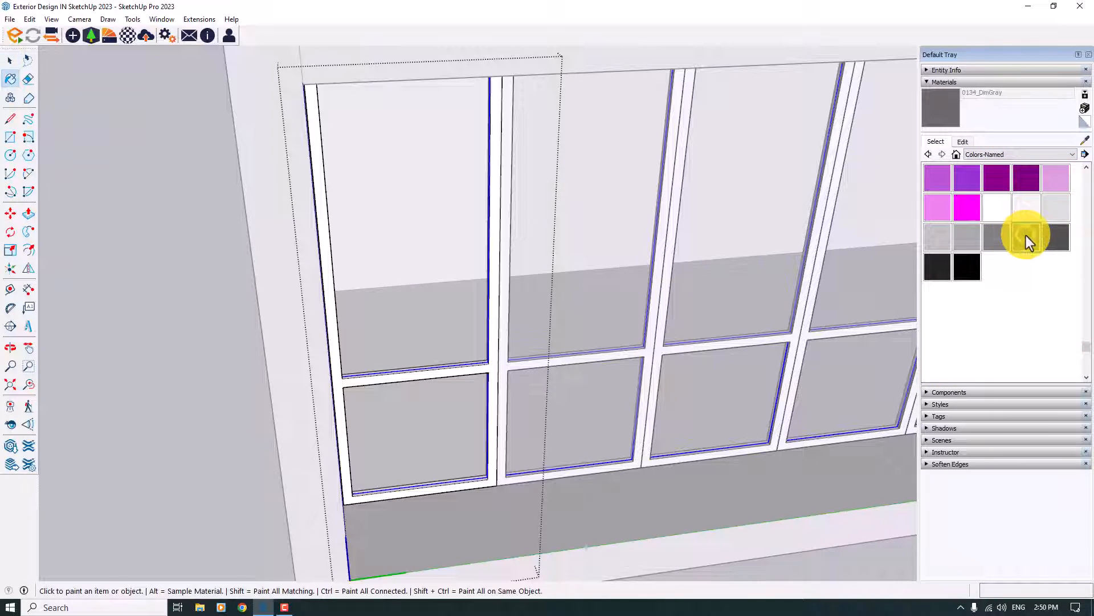
# Open the window frame group, select all its geometry and paint it with DimGray
pyautogui.scroll(5, 501, 371)
pyautogui.press('space')
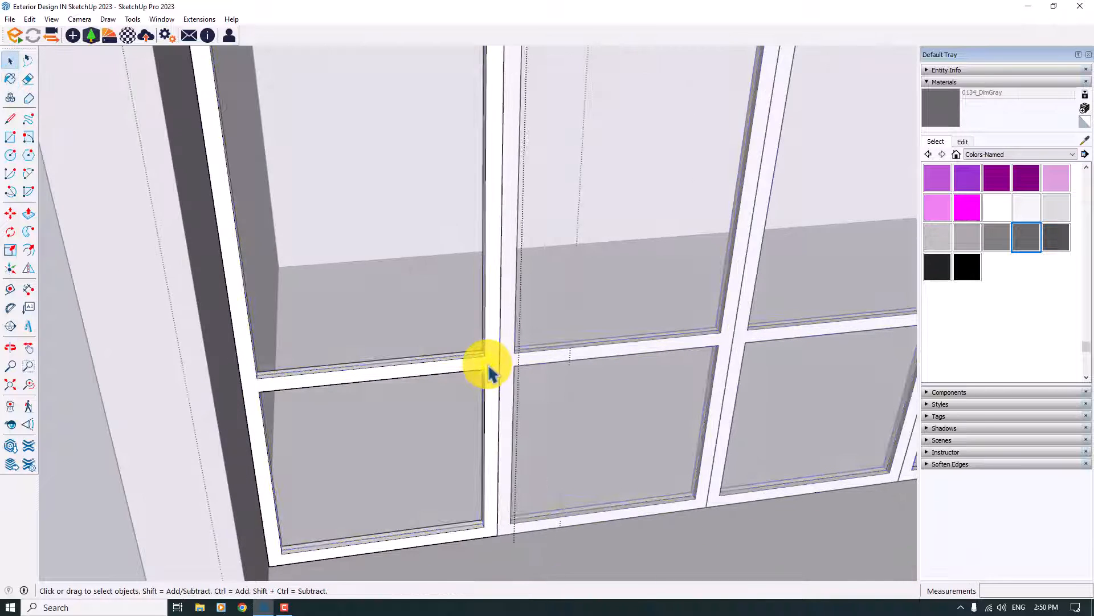
pyautogui.tripleClick(488, 368)
pyautogui.click(942, 108)
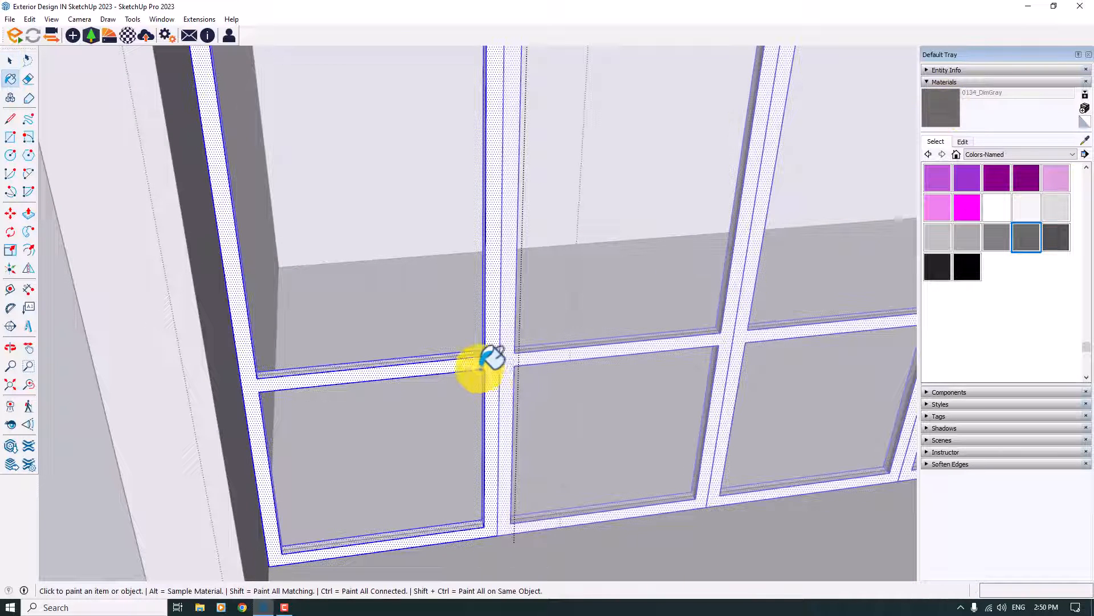
pyautogui.click(483, 365)
pyautogui.press('space')
# Edit the DimGray material's colour to RGB 106, 106, 106
pyautogui.click(979, 94)
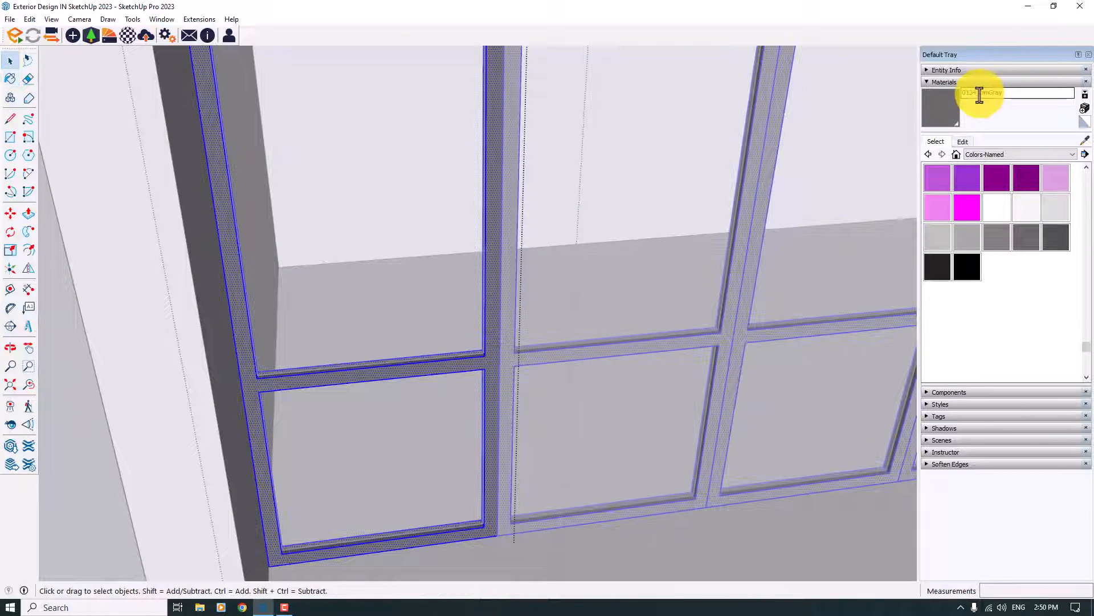
pyautogui.click(963, 141)
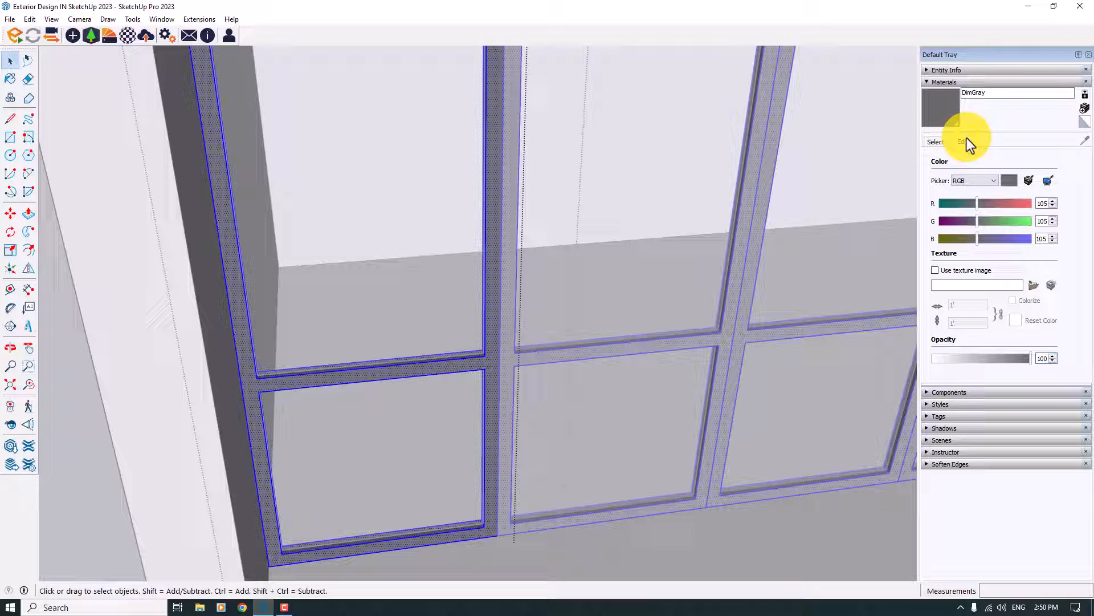
pyautogui.click(1053, 200)
pyautogui.click(1053, 219)
pyautogui.click(1053, 236)
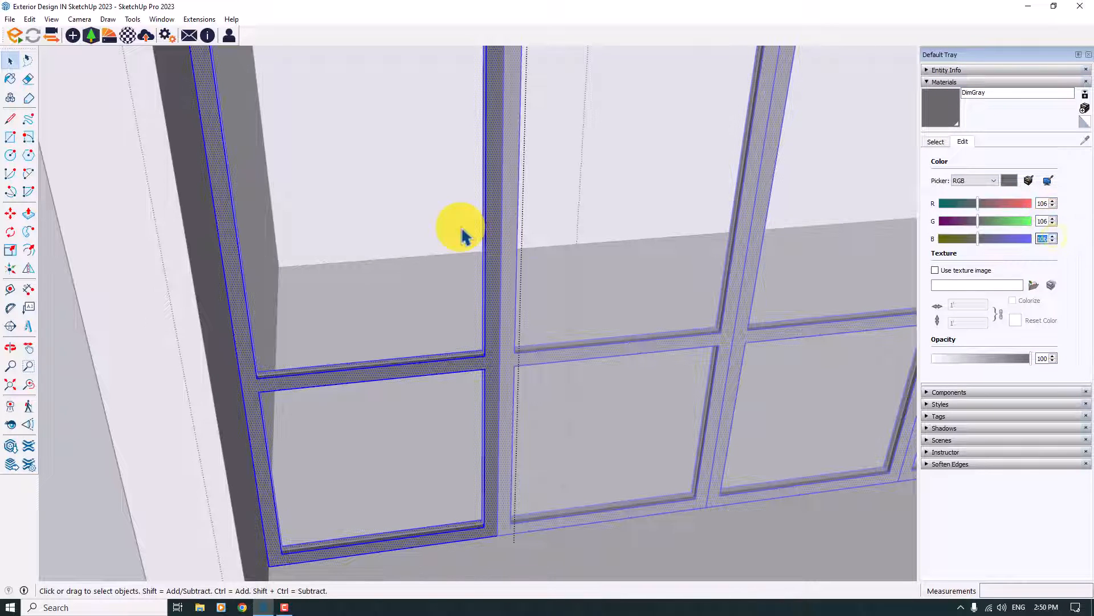
# Leave the window component and delete the length dimension above the upper storey
pyautogui.scroll(-10, 463, 235)
pyautogui.moveTo(489, 366); pyautogui.dragTo(626, 126, button='middle')
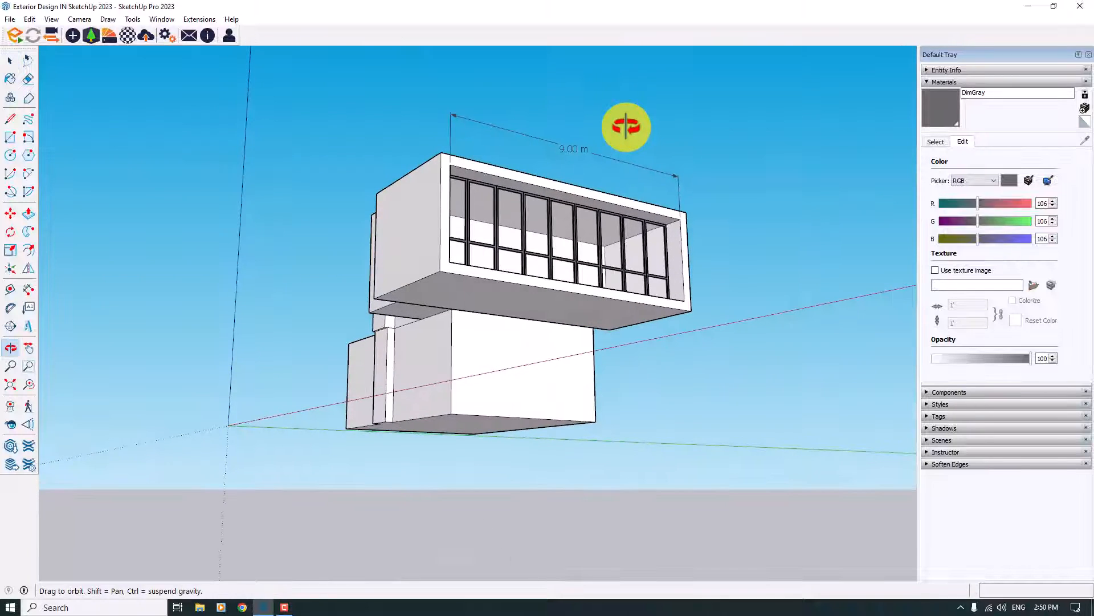
pyautogui.moveTo(616, 128); pyautogui.dragTo(543, 167)
pyautogui.press('Delete')
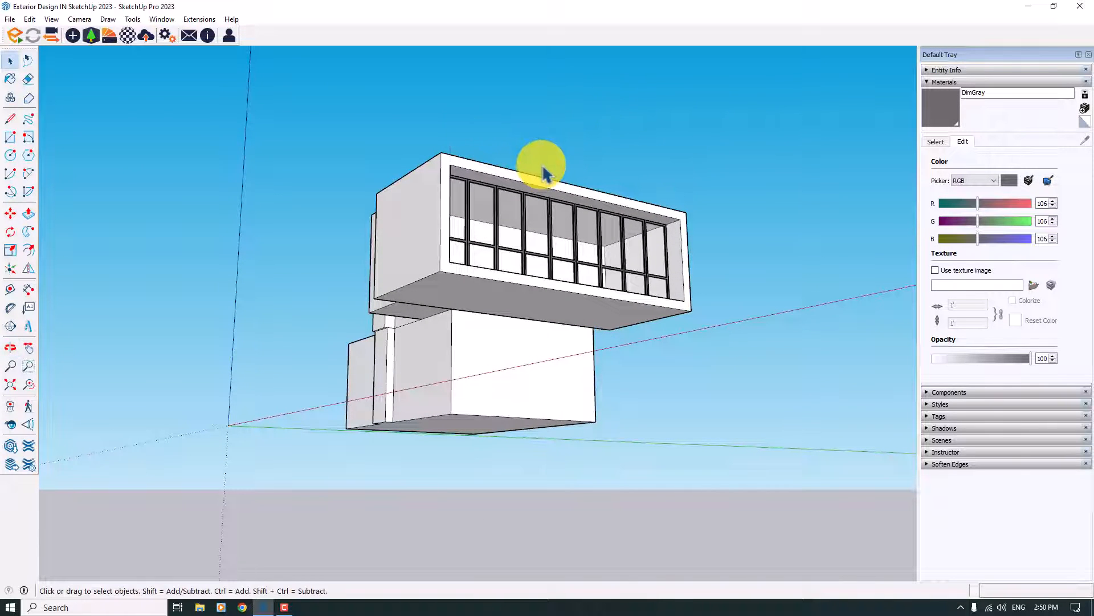
# Open the projecting upper-storey box group for editing
pyautogui.moveTo(572, 201); pyautogui.dragTo(682, 269, button='middle')
pyautogui.scroll(3, 682, 269)
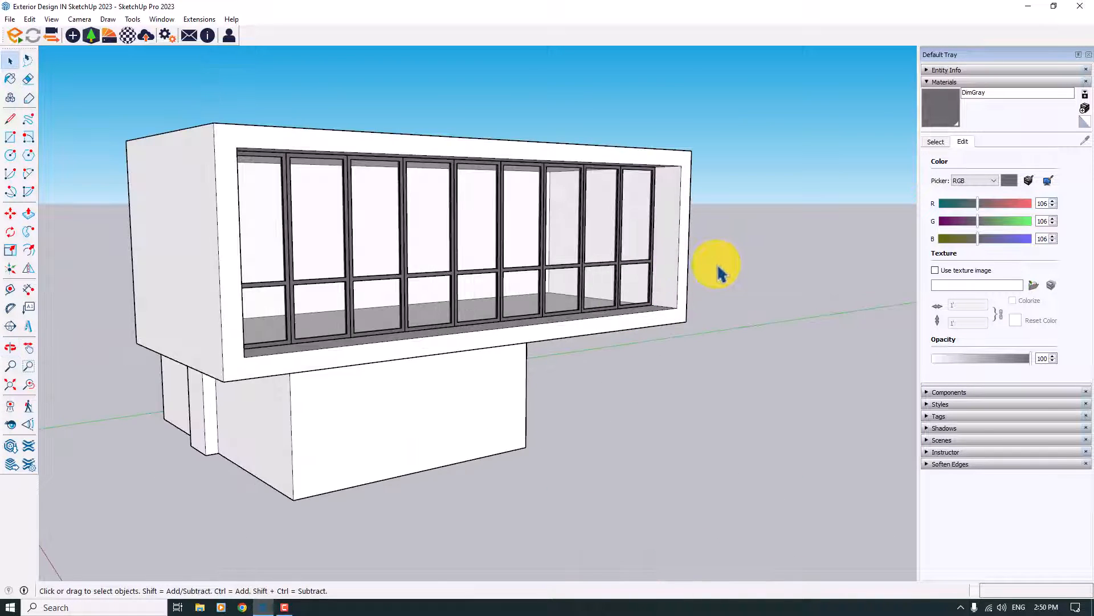
pyautogui.scroll(-2, 717, 266)
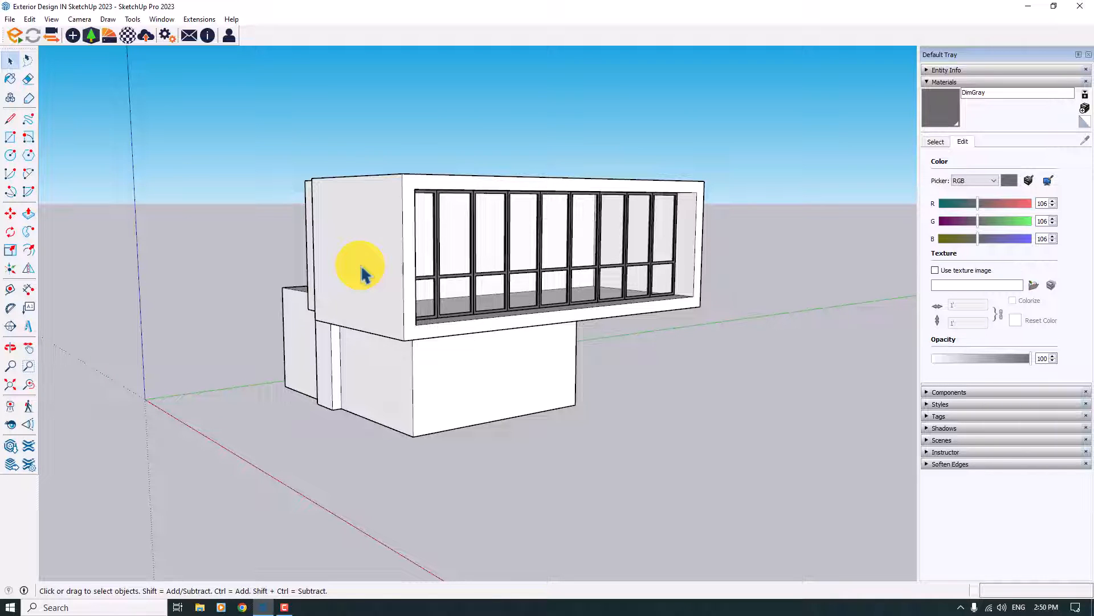
pyautogui.scroll(2, 362, 274)
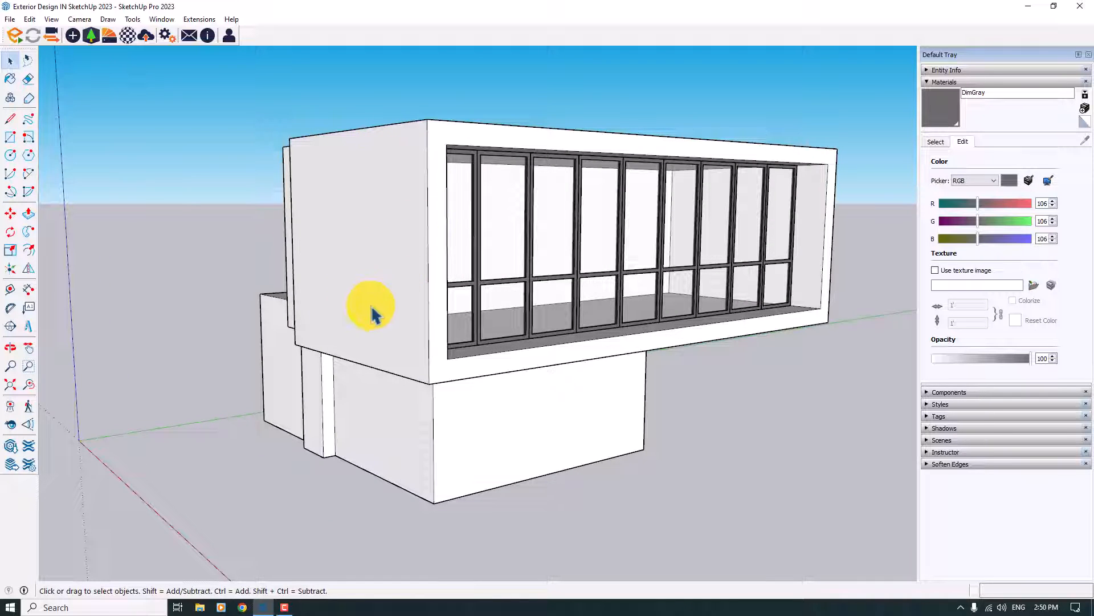
pyautogui.doubleClick(394, 324)
pyautogui.moveTo(391, 318); pyautogui.dragTo(440, 427, button='middle')
# Copy the side wall's bottom edge straight up to about the middle of the wall's height
pyautogui.click(415, 431)
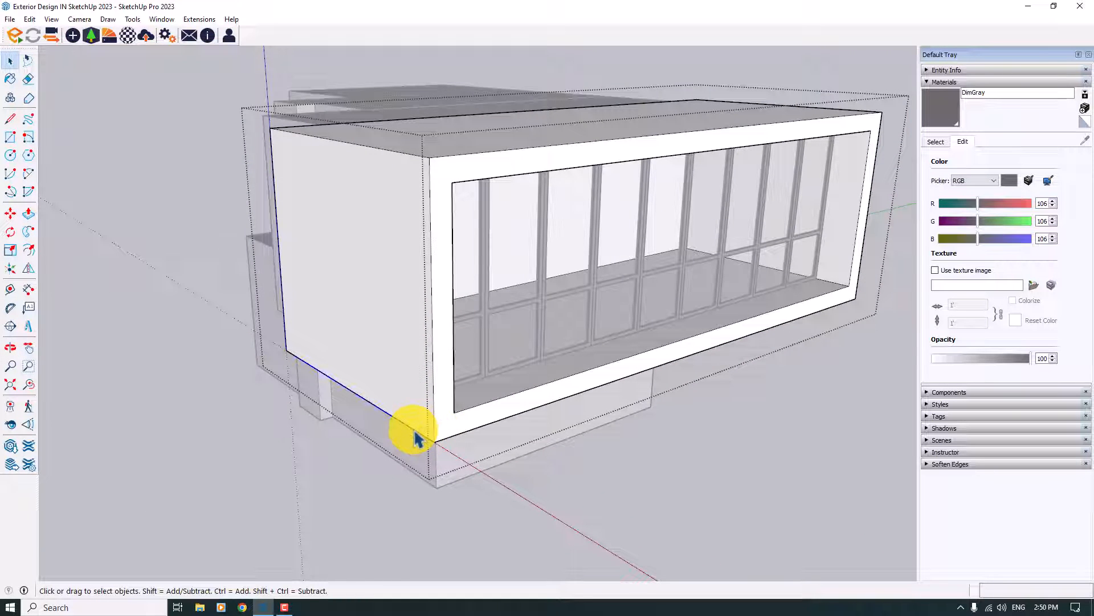
pyautogui.click(10, 213)
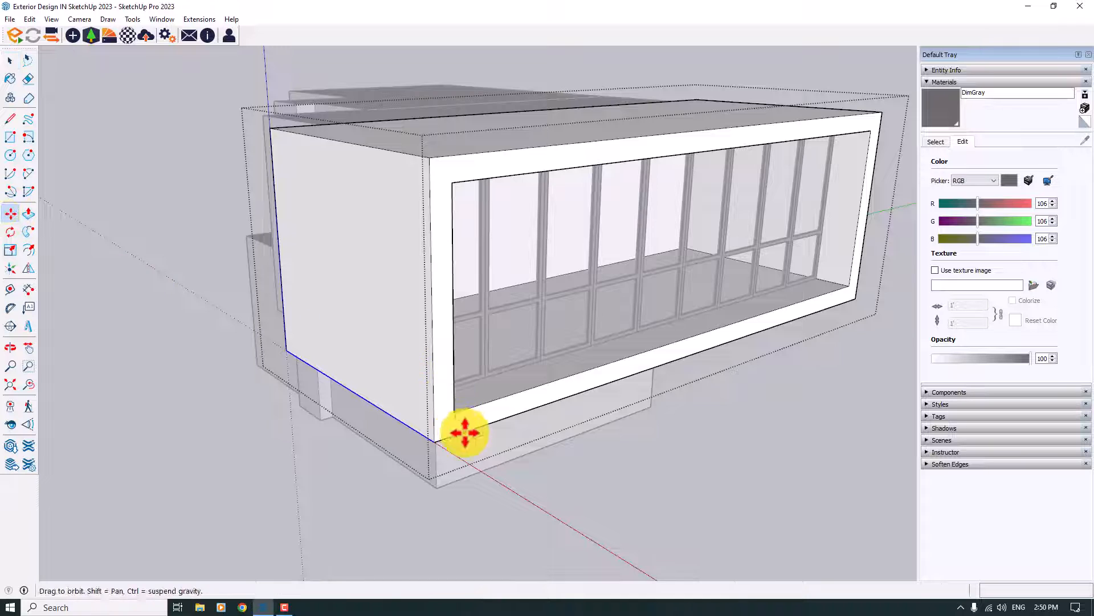
pyautogui.moveTo(465, 434); pyautogui.dragTo(423, 437, button='middle')
pyautogui.press('ctrl')
pyautogui.click(416, 440)
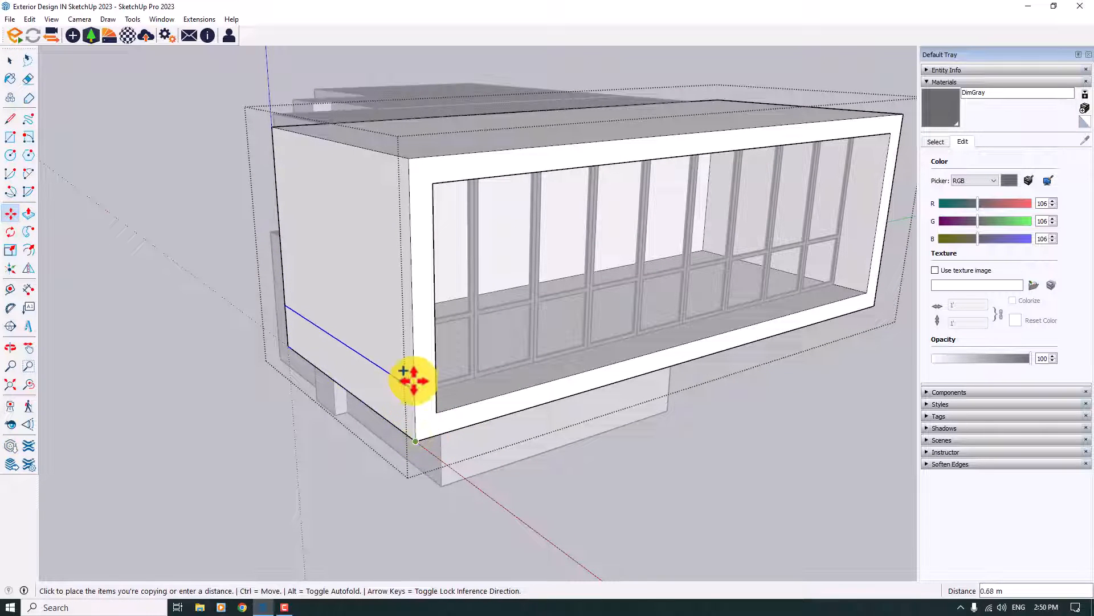
pyautogui.click(412, 306)
# Draw a line across the front border from the copied edge's end to the window opening
pyautogui.scroll(5, 408, 306)
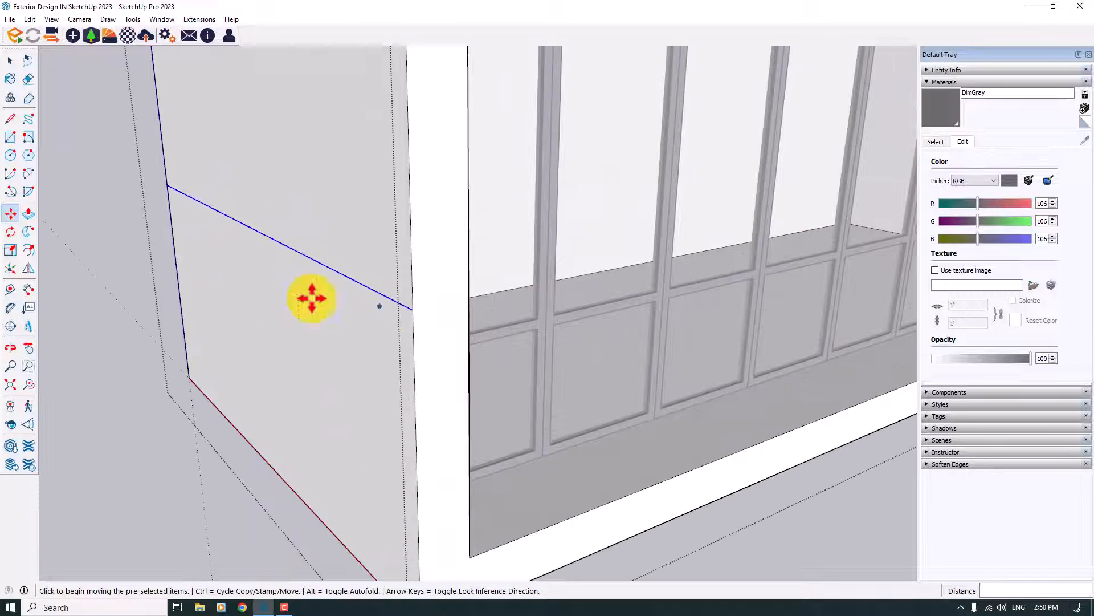
pyautogui.click(10, 120)
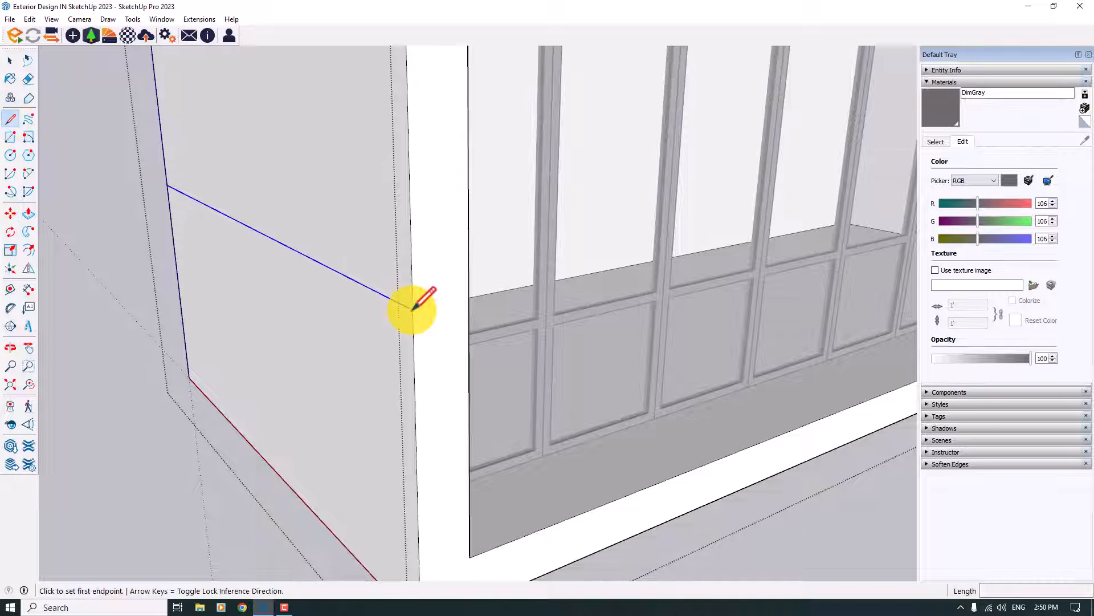
pyautogui.click(413, 310)
pyautogui.click(468, 300)
pyautogui.scroll(-5, 496, 337)
pyautogui.press('space')
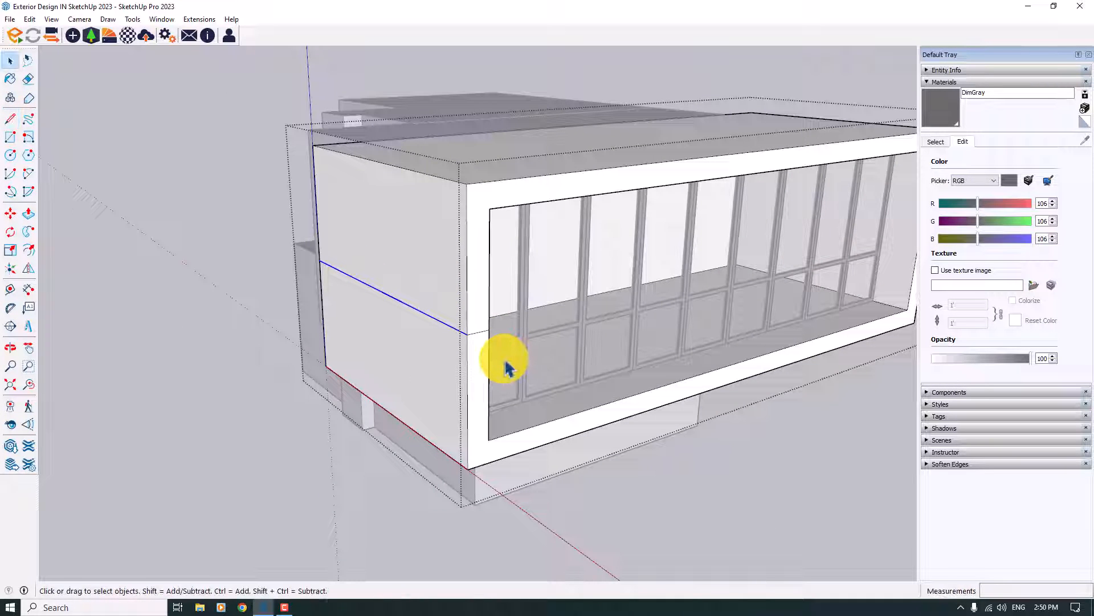
# At the box's opposite end, draw a 0.30 m line across the front border and continue it 4.00 m across the side wall
pyautogui.scroll(-4, 428, 348)
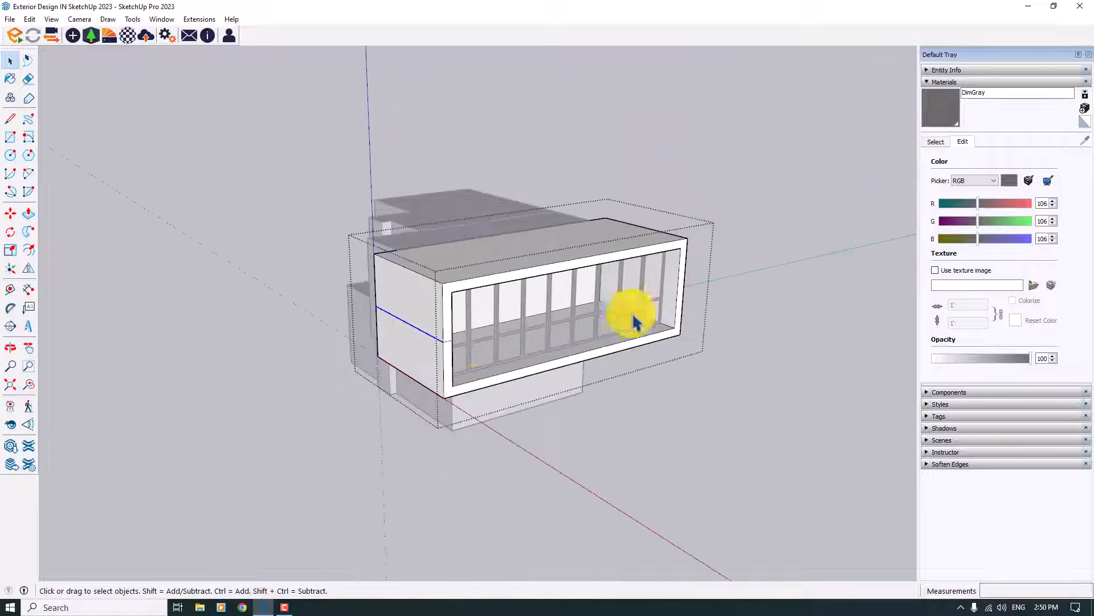
pyautogui.moveTo(633, 320); pyautogui.dragTo(360, 322, button='middle')
pyautogui.scroll(3, 657, 367)
pyautogui.click(10, 118)
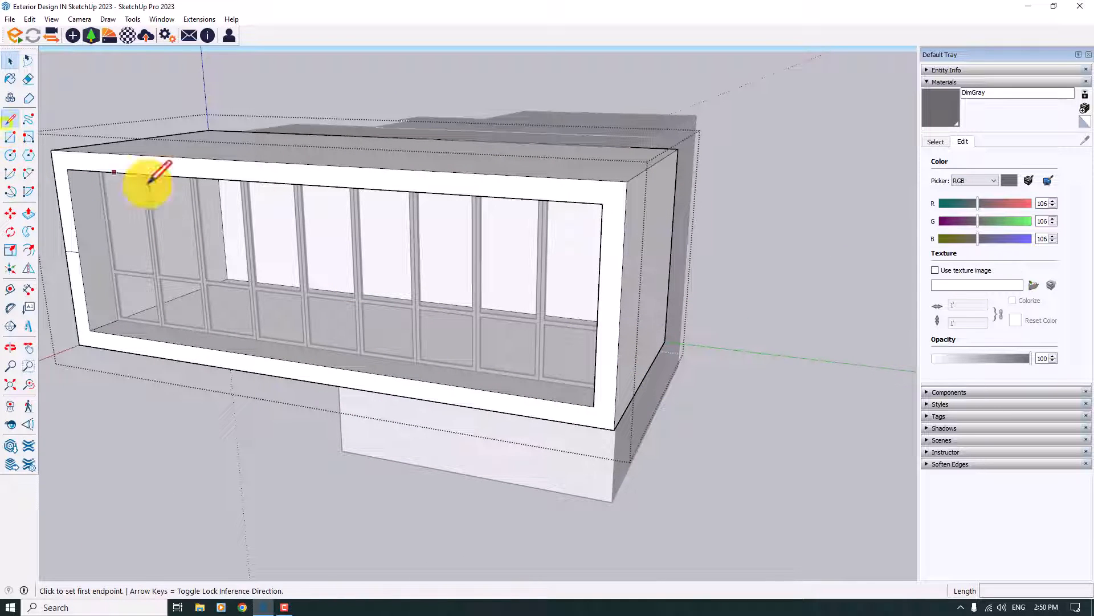
pyautogui.click(595, 302)
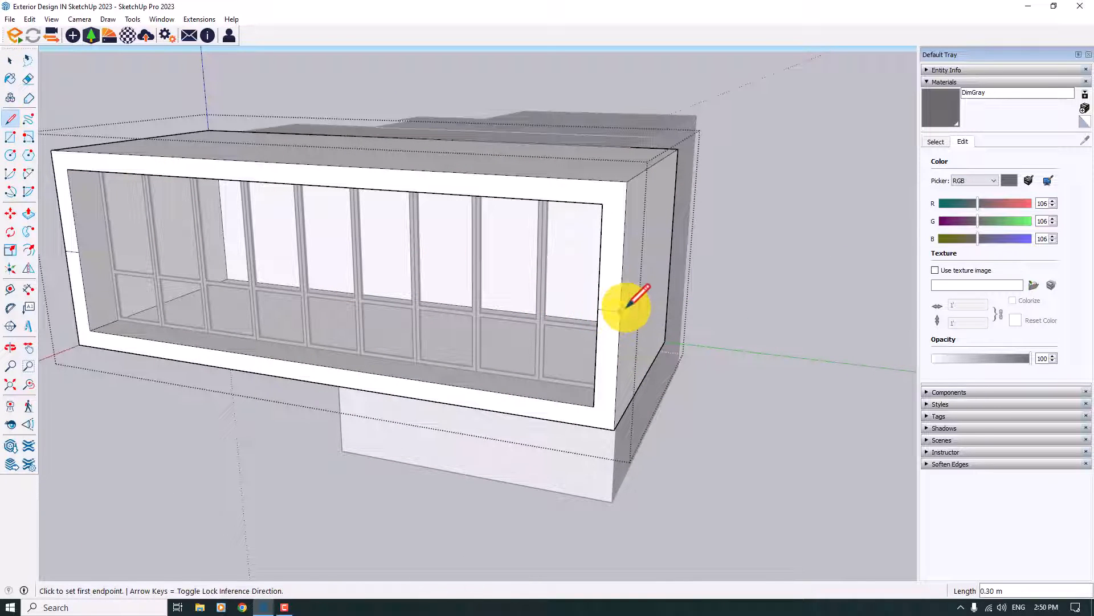
pyautogui.click(667, 252)
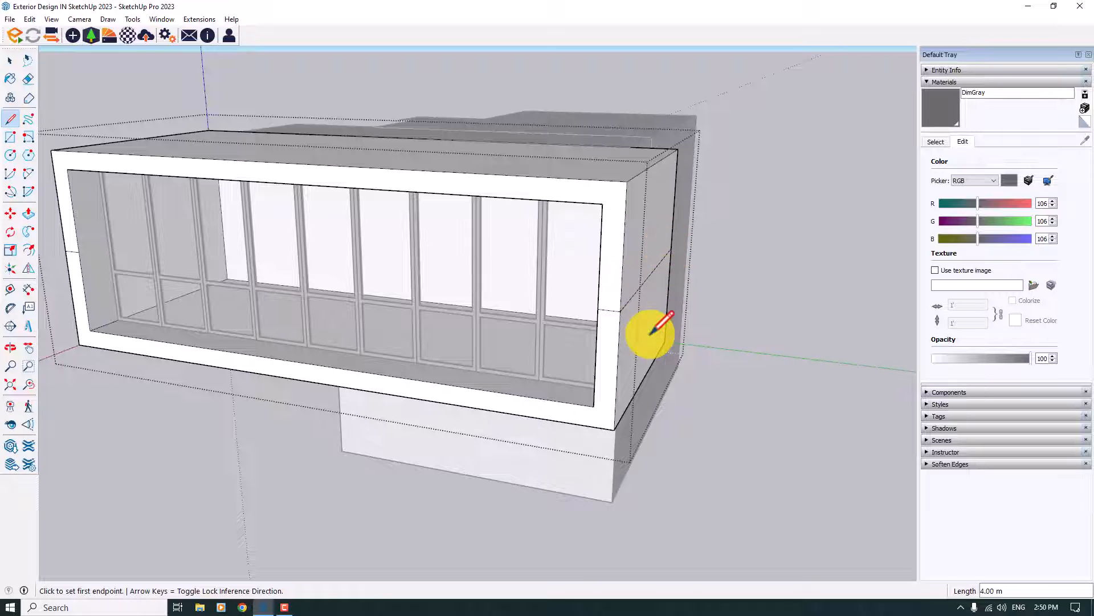
pyautogui.press('space')
# Try to copy the side wall's and front border's mid-height edges a short distance straight up
pyautogui.scroll(3, 639, 325)
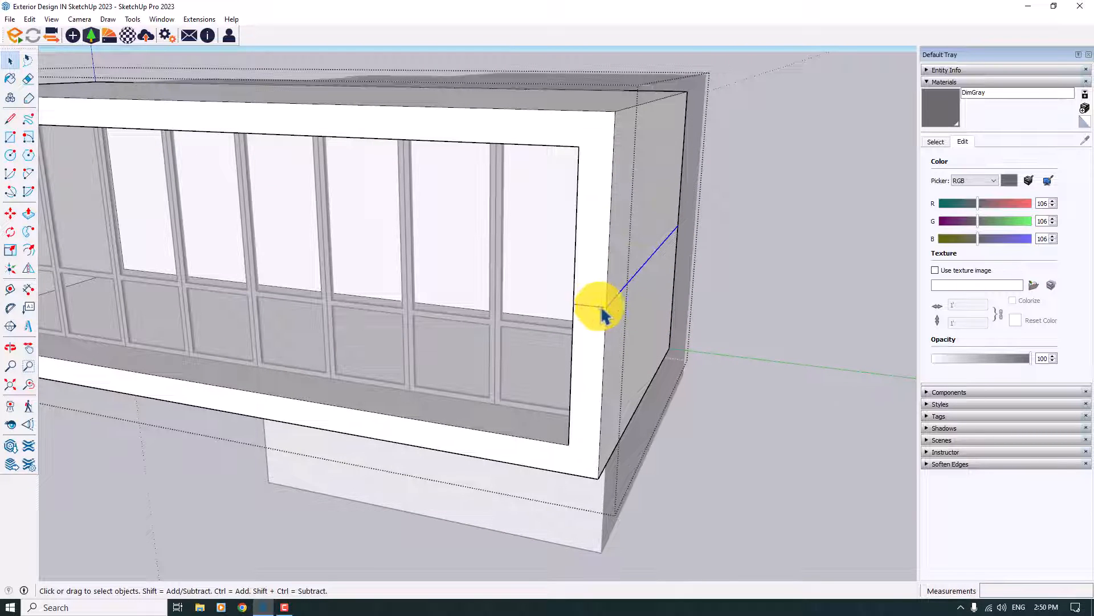
pyautogui.scroll(-4, 600, 308)
pyautogui.moveTo(601, 308); pyautogui.dragTo(910, 291, button='middle')
pyautogui.scroll(4, 206, 325)
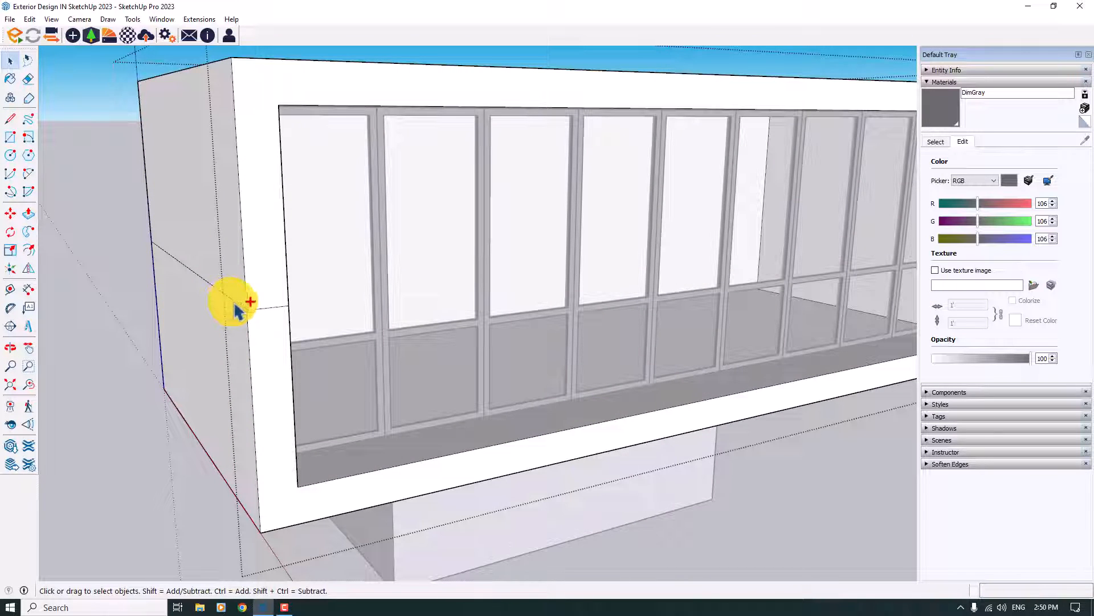
pyautogui.click(234, 303)
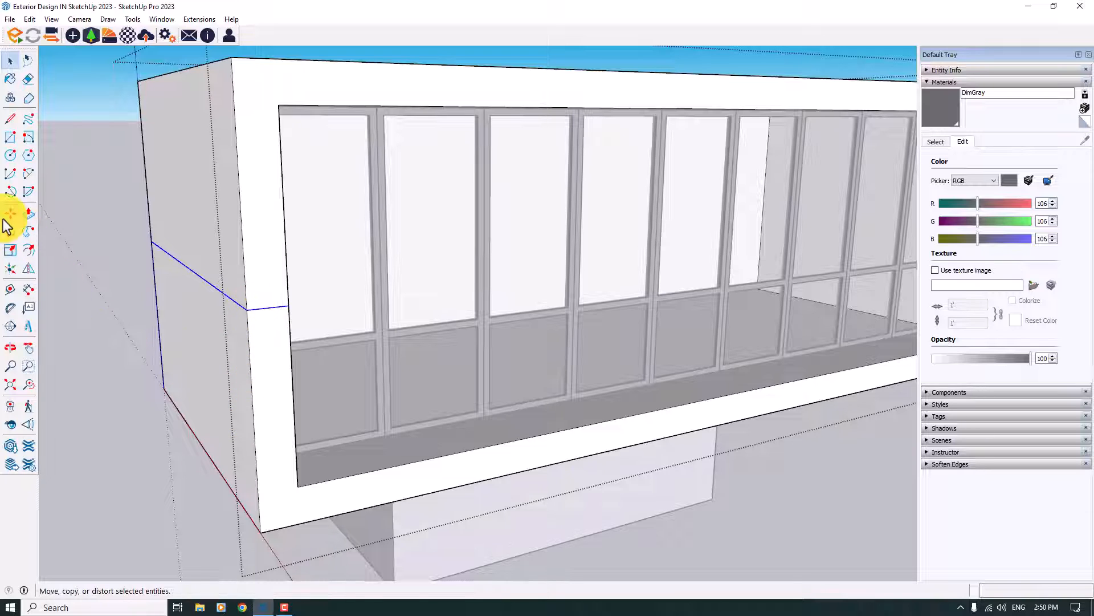
pyautogui.click(10, 213)
pyautogui.scroll(3, 212, 325)
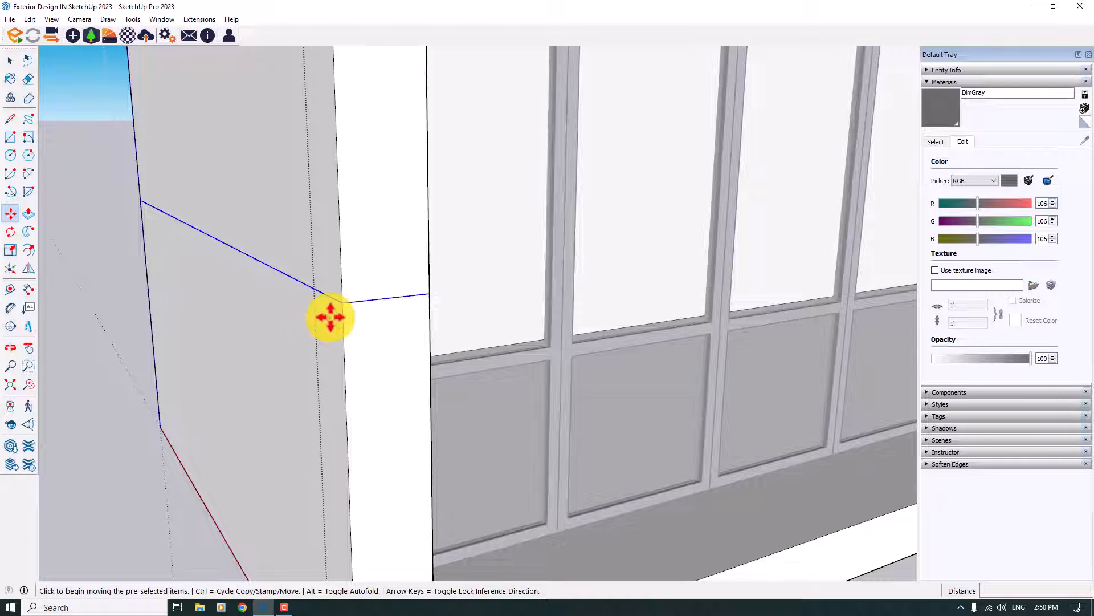
pyautogui.press('ctrl')
pyautogui.click(327, 295)
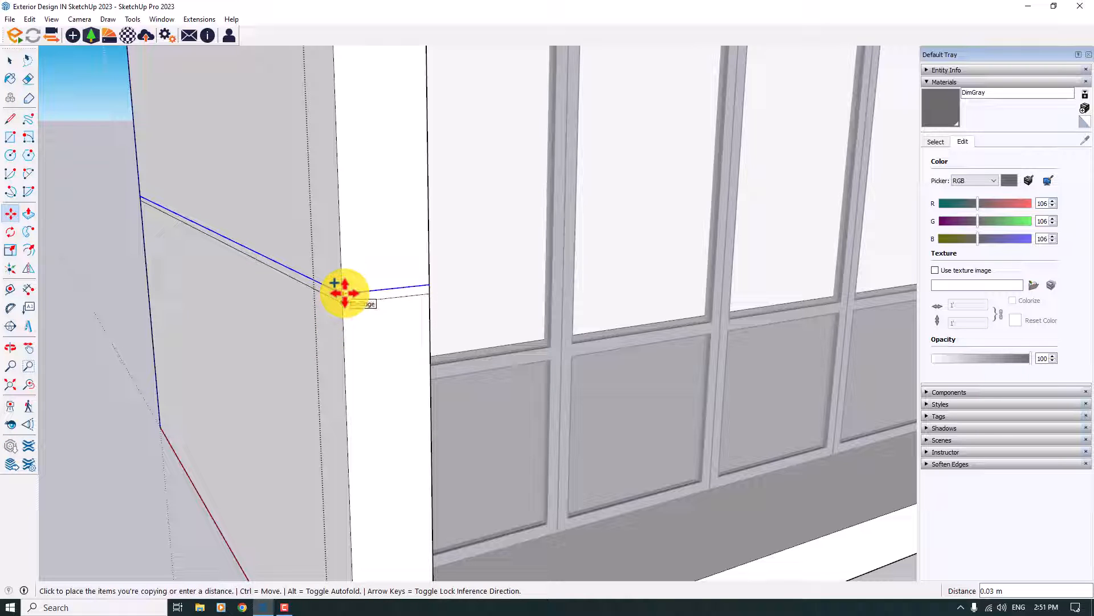
pyautogui.click(344, 292)
pyautogui.scroll(-10, 365, 394)
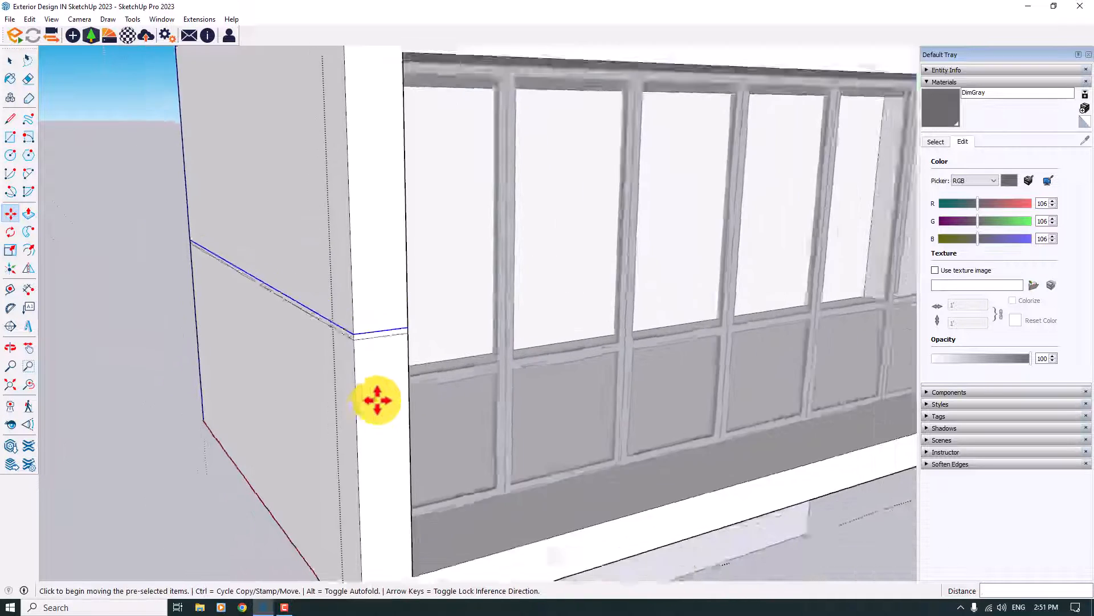
pyautogui.moveTo(420, 389); pyautogui.dragTo(678, 329, button='middle')
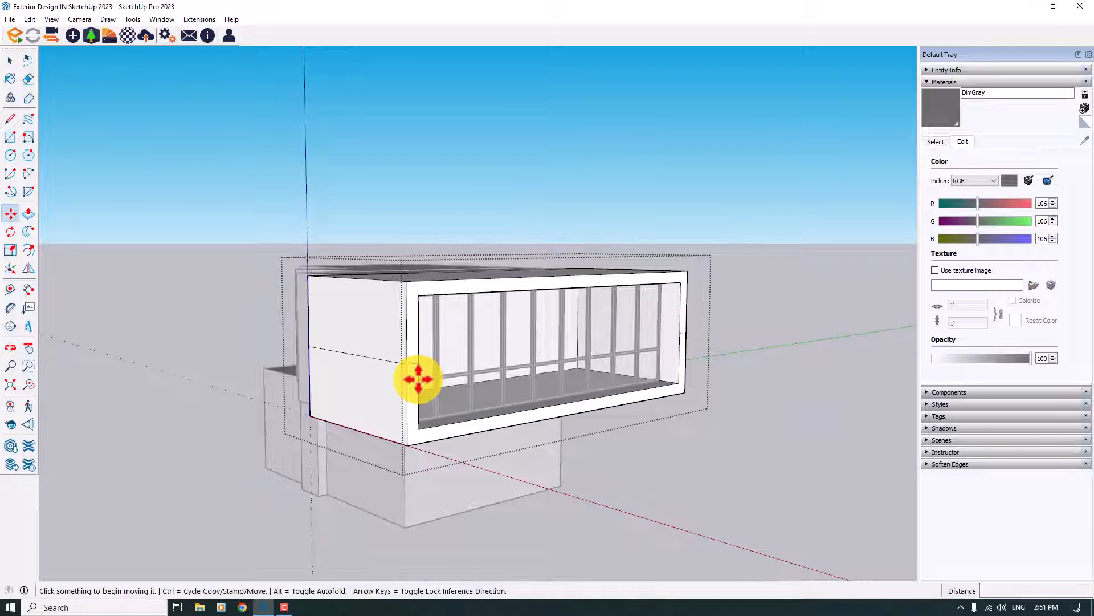
# Draw a 0.03 by 0.03 m square on the box's back face where the side wall's mid-height line ends
pyautogui.press('space')
pyautogui.scroll(5, 349, 361)
pyautogui.moveTo(269, 380); pyautogui.dragTo(937, 410, button='middle')
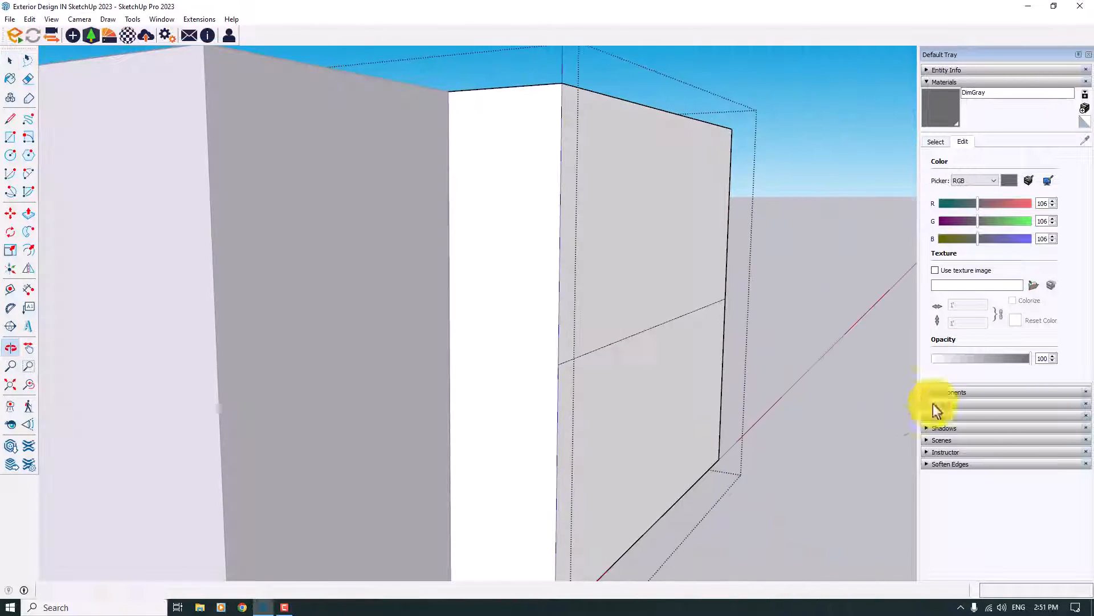
pyautogui.moveTo(509, 407); pyautogui.dragTo(548, 363, button='middle')
pyautogui.scroll(4, 645, 332)
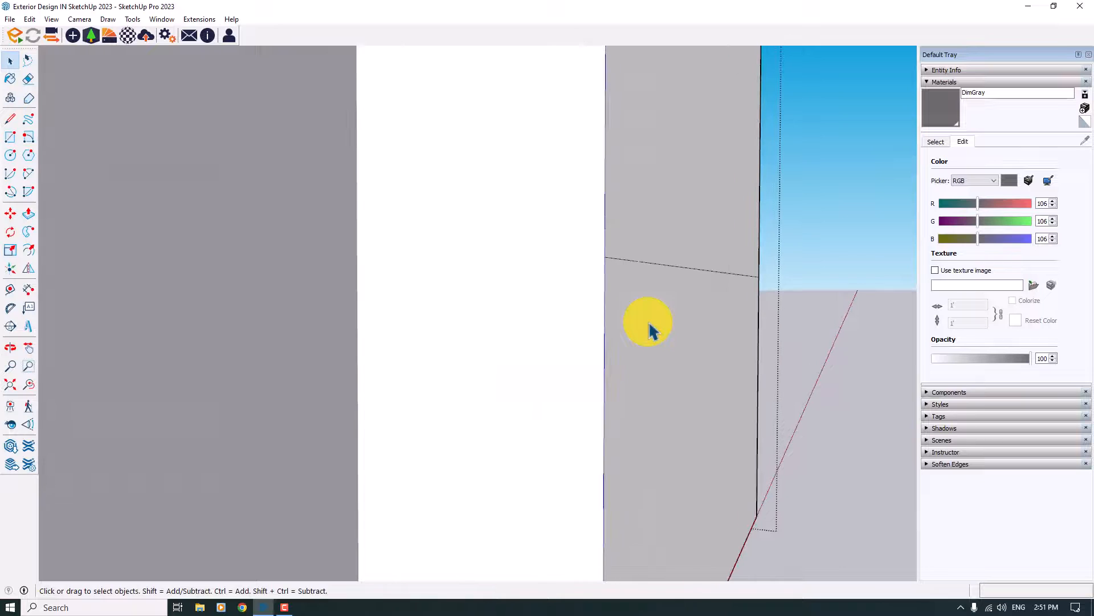
pyautogui.click(16, 138)
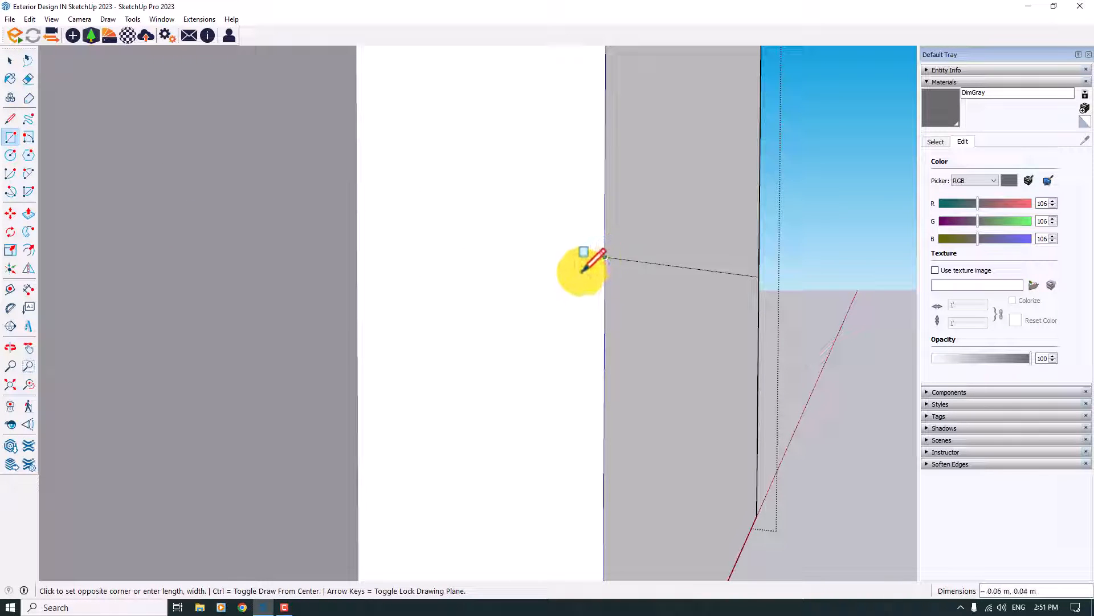
pyautogui.scroll(1, 587, 277)
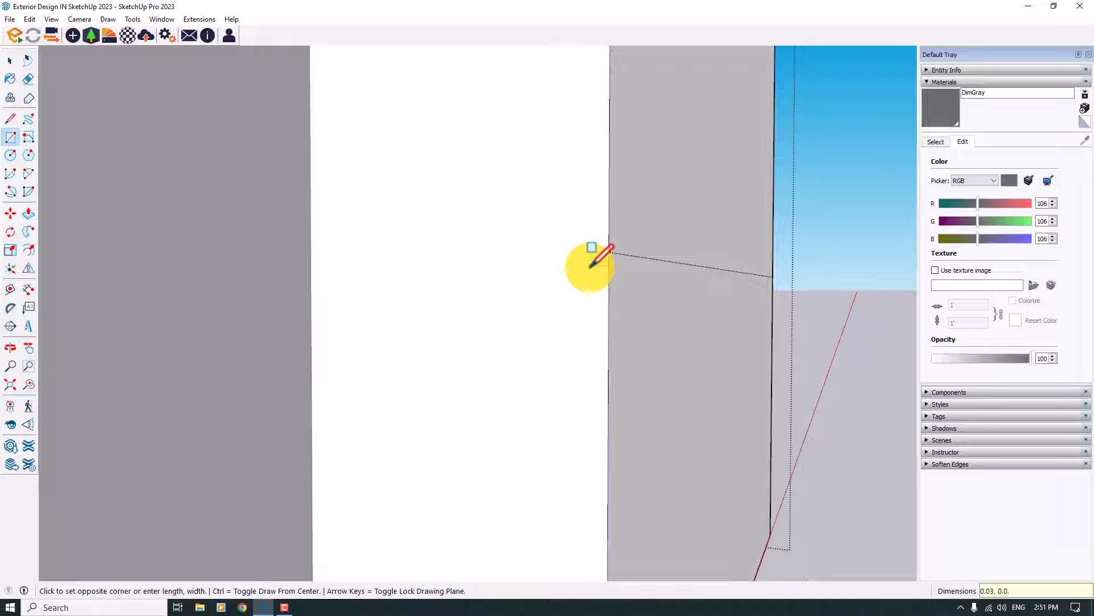
pyautogui.press('space')
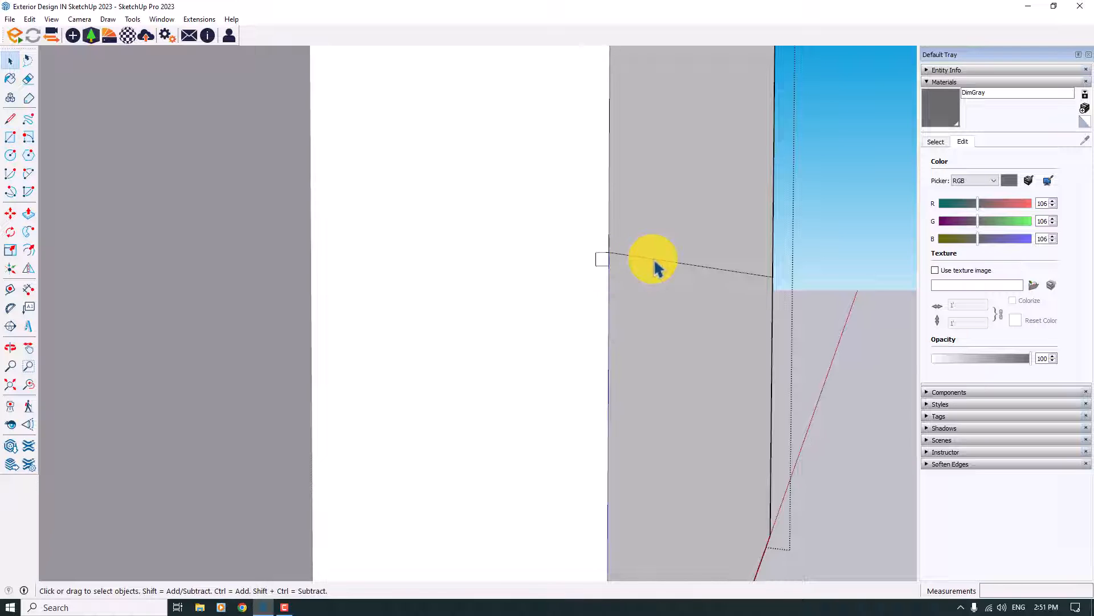
# Cut a groove with Follow Me by running the small square along the mid-height edges of the side wall and front border
pyautogui.moveTo(654, 261); pyautogui.dragTo(245, 385, button='middle')
pyautogui.scroll(-5, 244, 381)
pyautogui.scroll(3, 426, 422)
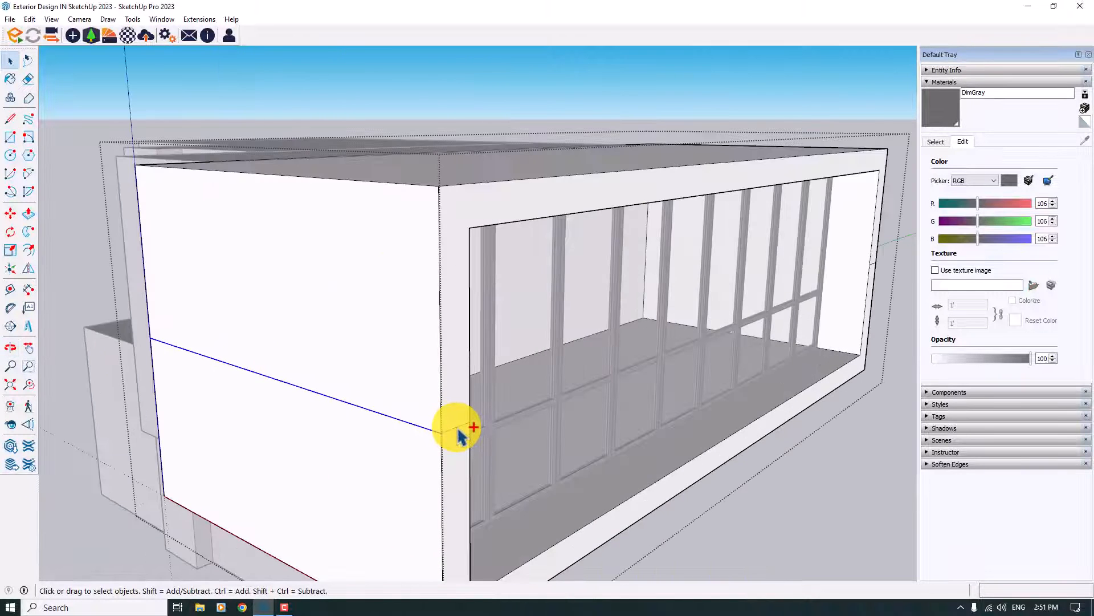
pyautogui.moveTo(241, 429); pyautogui.dragTo(719, 379, button='middle')
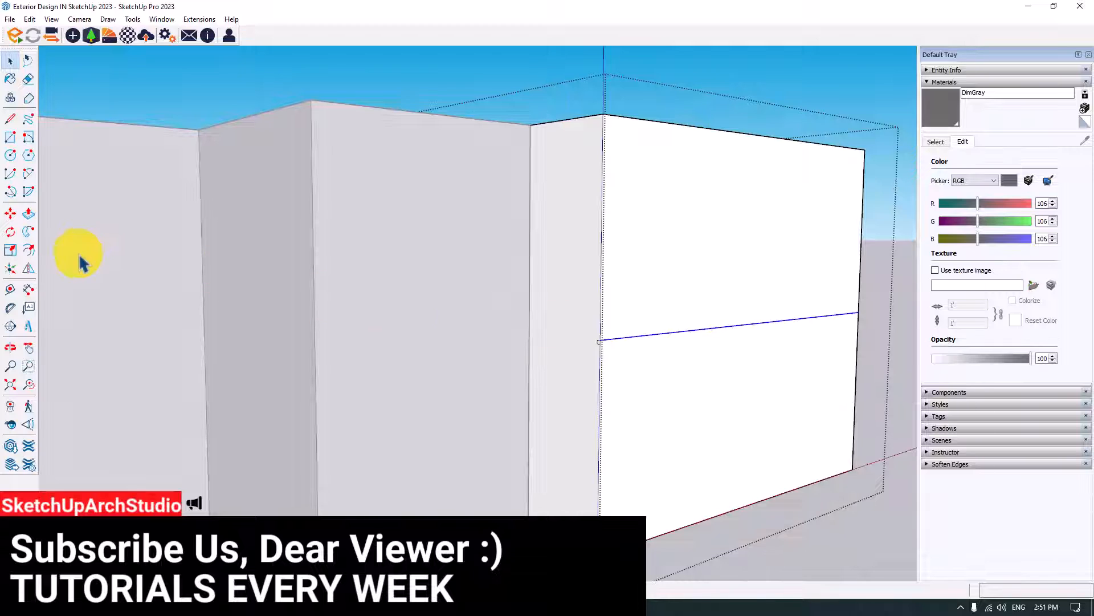
pyautogui.click(30, 234)
pyautogui.scroll(10, 525, 330)
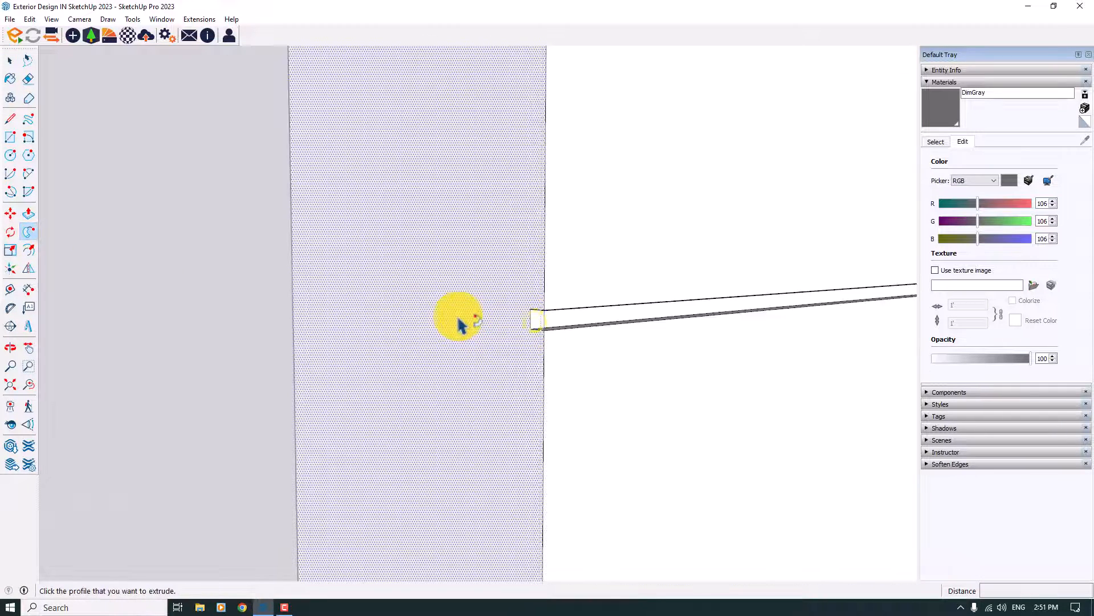
pyautogui.scroll(-6, 478, 334)
pyautogui.moveTo(669, 394); pyautogui.dragTo(217, 378, button='middle')
pyautogui.scroll(4, 210, 356)
pyautogui.moveTo(366, 336); pyautogui.dragTo(265, 394, button='middle')
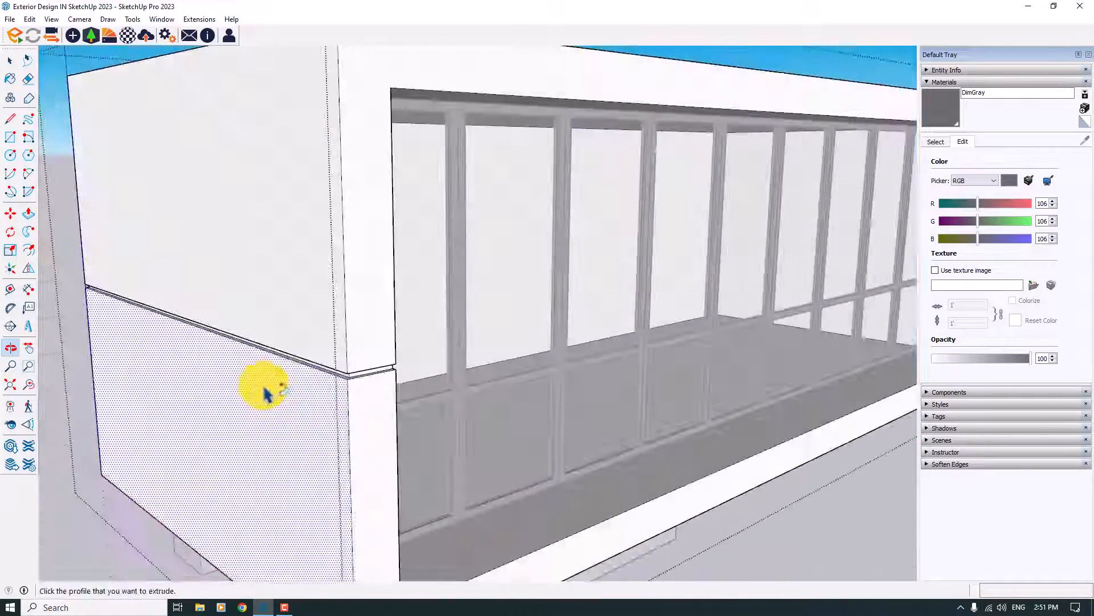
pyautogui.scroll(-5, 264, 390)
pyautogui.press('space')
# At the box's opposite end, draw a 0.03 by 0.03 m square on the back face at the mid-height line's end
pyautogui.scroll(4, 792, 331)
pyautogui.moveTo(762, 342); pyautogui.dragTo(260, 383, button='middle')
pyautogui.scroll(-4, 316, 379)
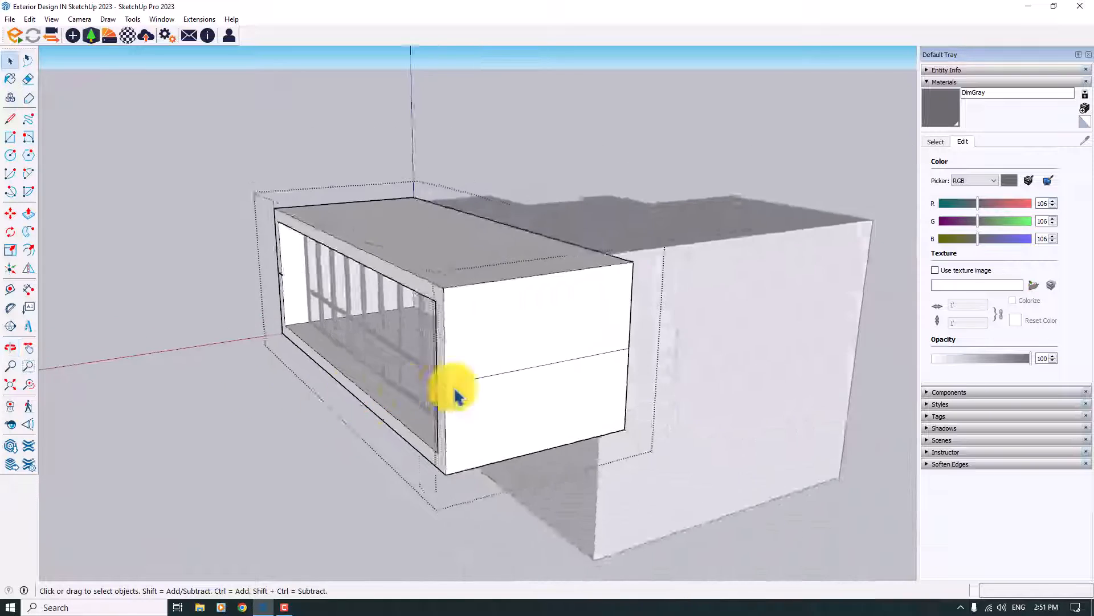
pyautogui.moveTo(456, 394); pyautogui.dragTo(241, 371, button='middle')
pyautogui.scroll(4, 319, 357)
pyautogui.moveTo(600, 318); pyautogui.dragTo(444, 282, button='middle')
pyautogui.scroll(1, 337, 285)
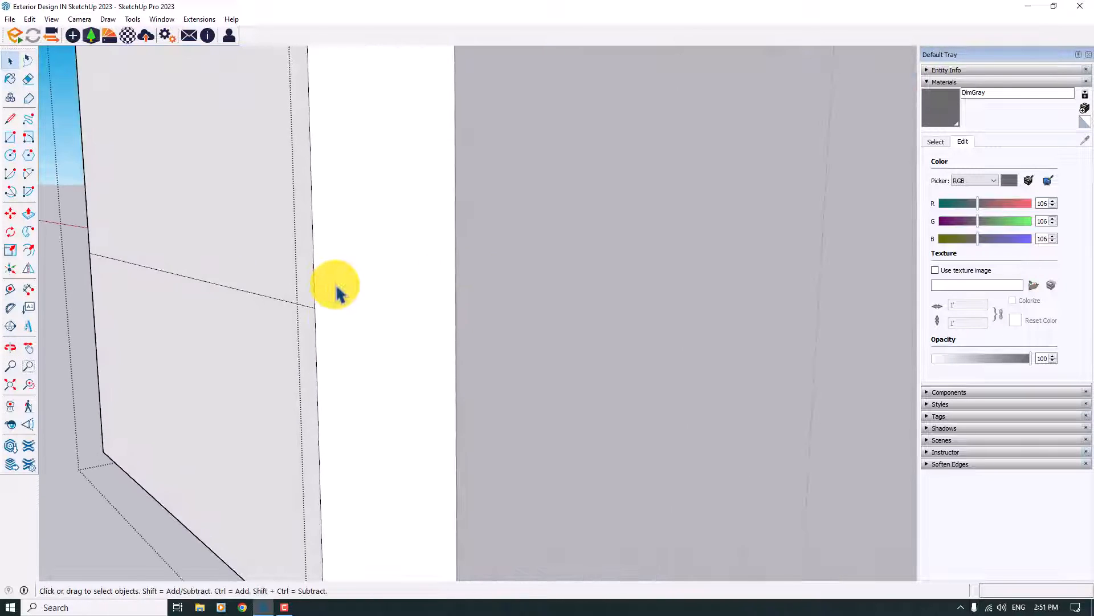
pyautogui.press('r')
pyautogui.scroll(2, 348, 347)
pyautogui.click(285, 267)
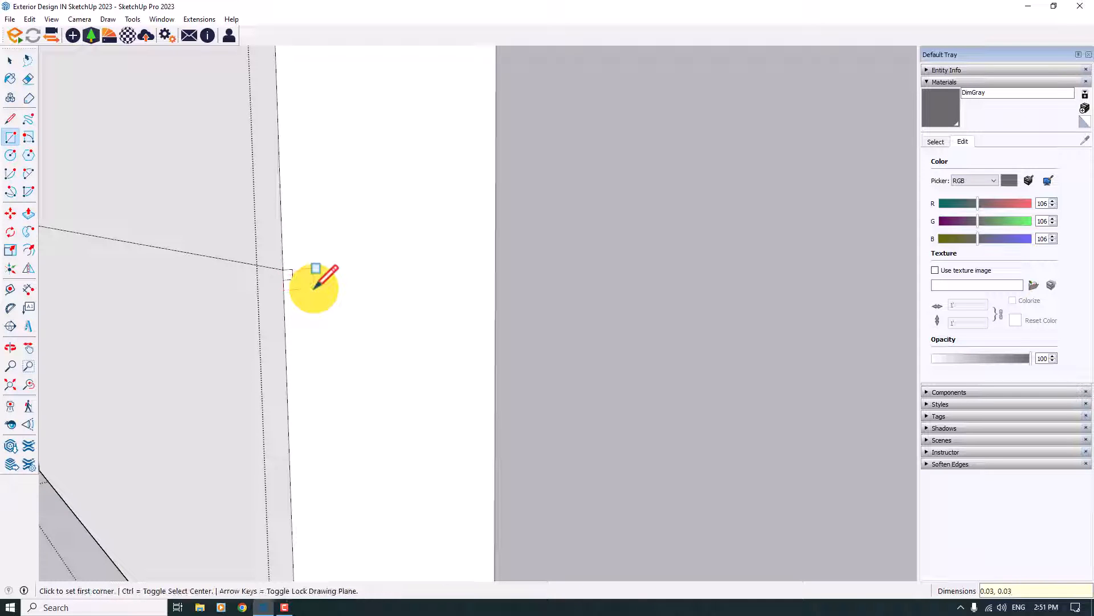
pyautogui.press('space')
# Run this second square along the opposite side's mid-height edges with Follow Me to cut a matching groove, and leave the box group
pyautogui.click(282, 266)
pyautogui.scroll(-5, 285, 274)
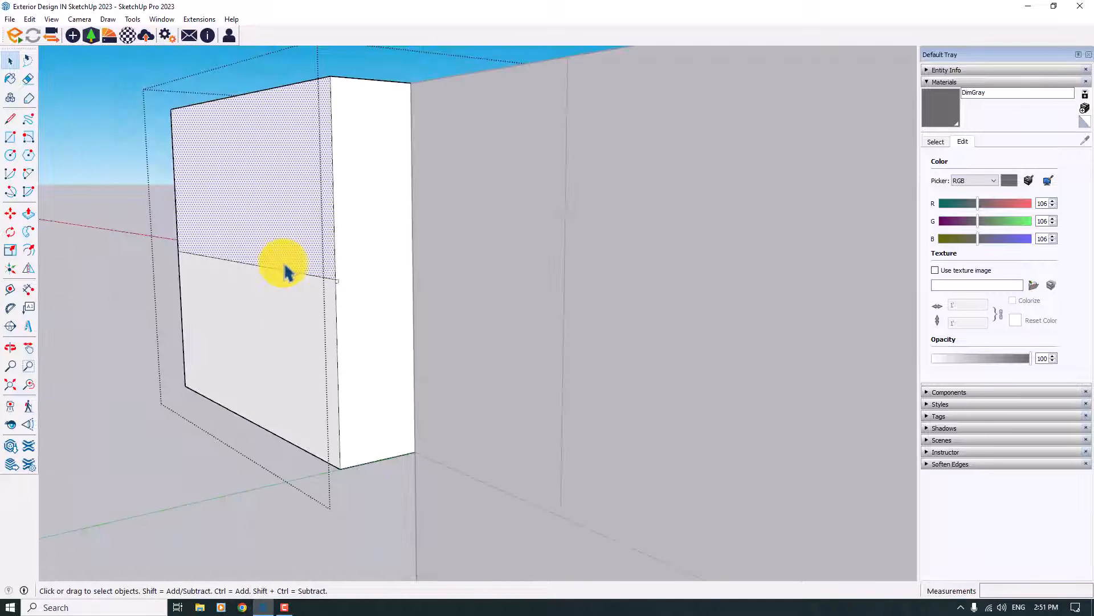
pyautogui.moveTo(268, 275); pyautogui.dragTo(146, 264, button='middle')
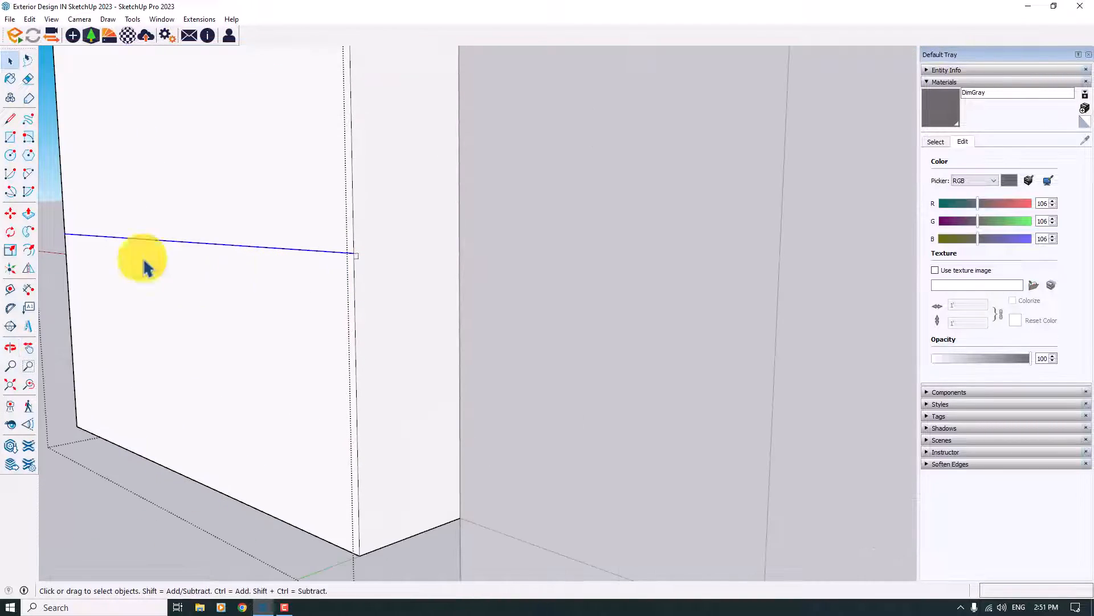
pyautogui.click(28, 233)
pyautogui.scroll(-5, 320, 320)
pyautogui.moveTo(320, 320); pyautogui.dragTo(780, 385, button='middle')
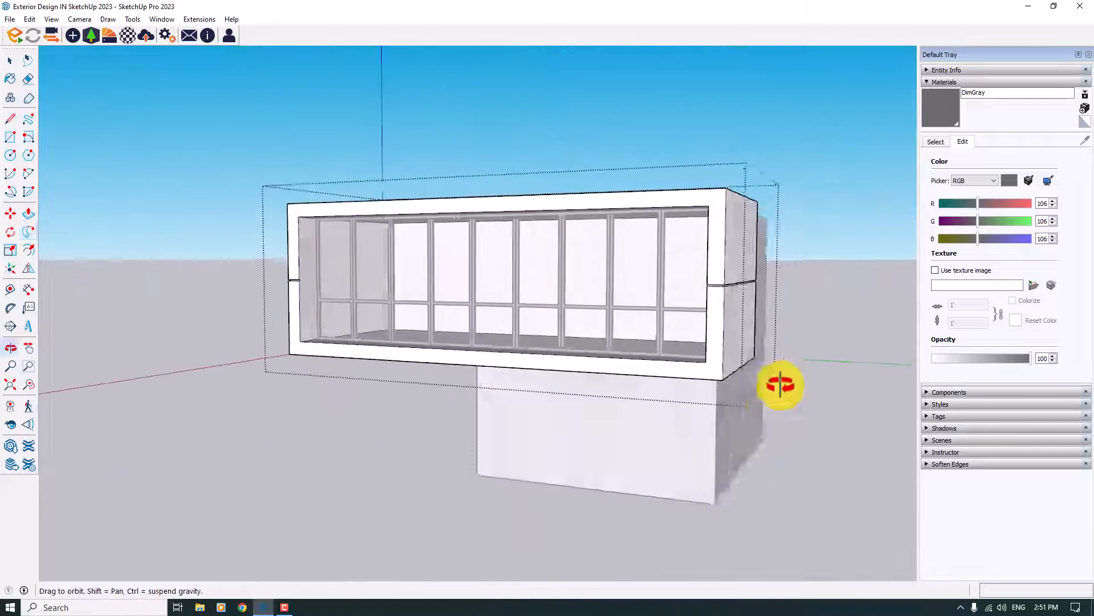
pyautogui.moveTo(483, 508); pyautogui.dragTo(827, 536, button='middle')
pyautogui.press('space')
pyautogui.scroll(-3, 622, 408)
pyautogui.scroll(4, 408, 322)
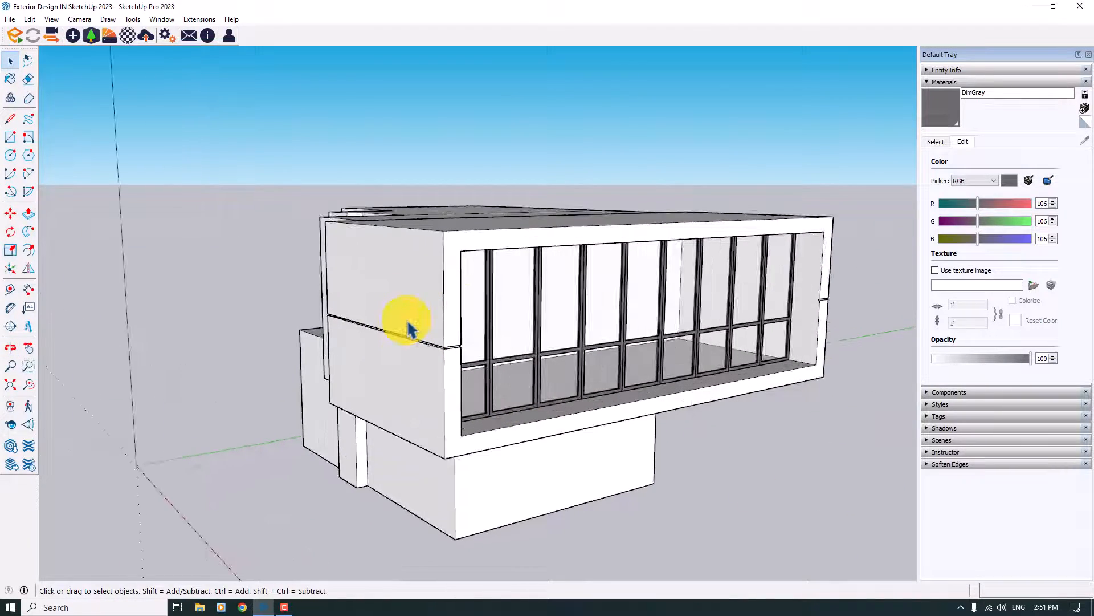
pyautogui.click(408, 328)
pyautogui.scroll(3, 408, 328)
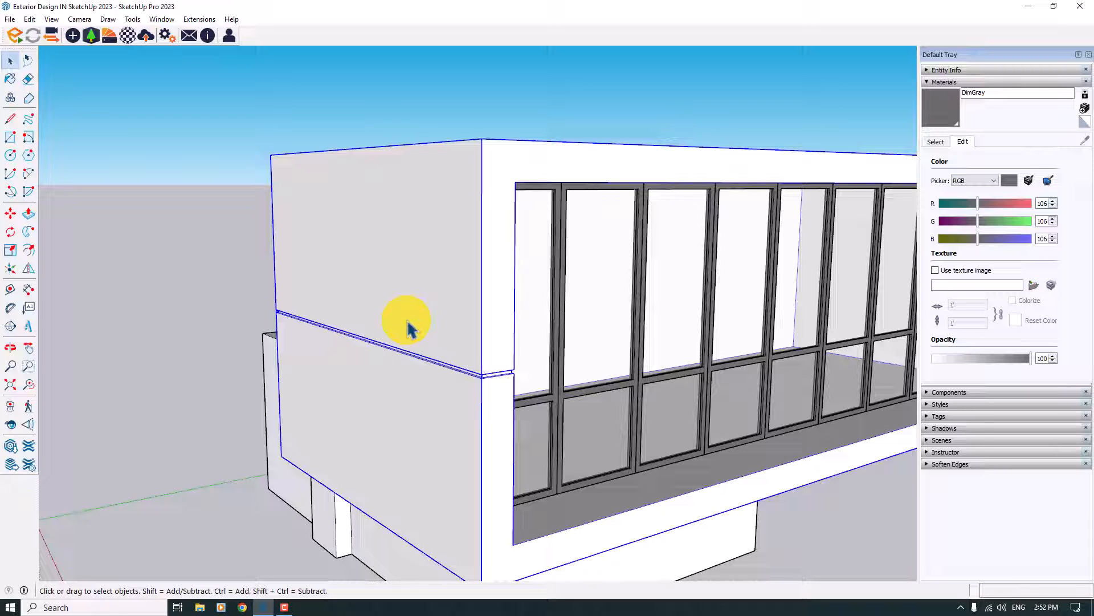
pyautogui.scroll(-3, 408, 328)
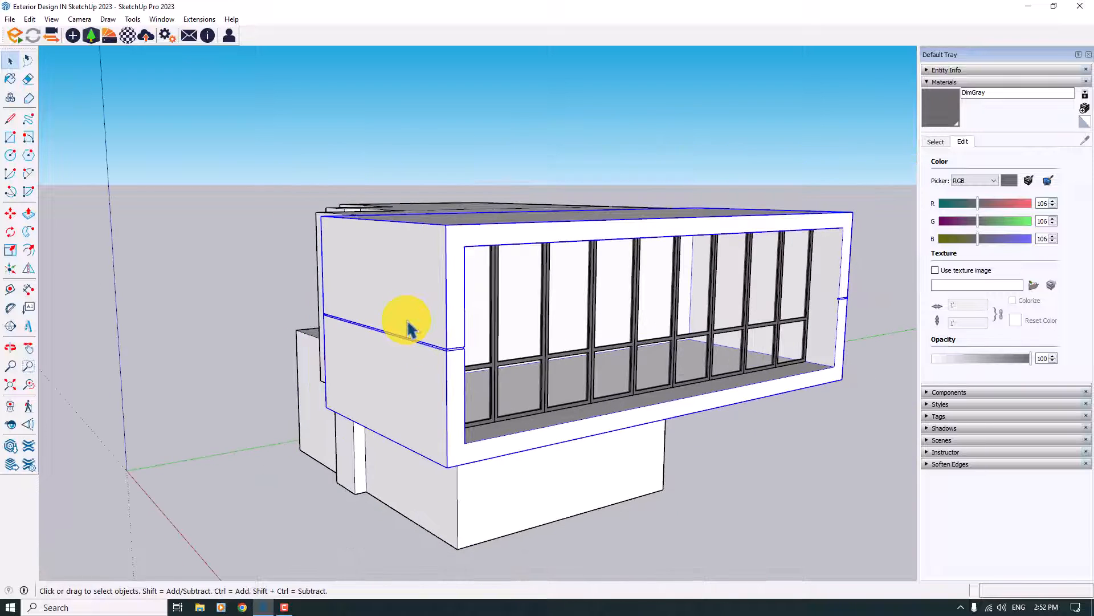
pyautogui.moveTo(479, 393)
pyautogui.mouseDown(button='middle')
pyautogui.moveTo(489, 384)
pyautogui.moveTo(439, 342)
pyautogui.mouseUp(button='middle')
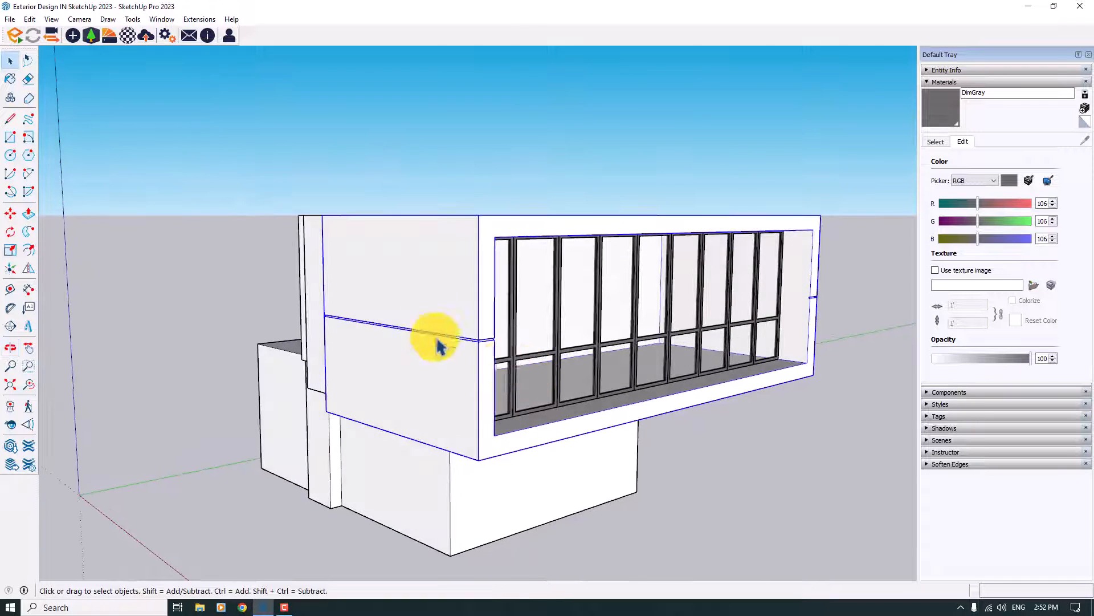
pyautogui.scroll(-3, 667, 411)
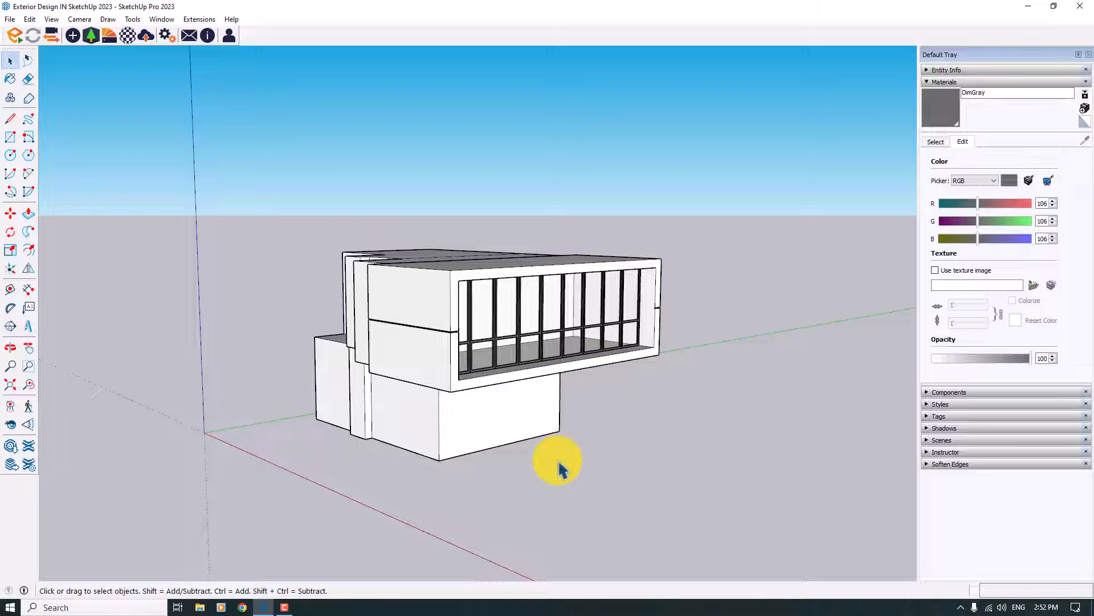
# Open the projecting box group and copy the window recess ceiling's front edge a short distance inward
pyautogui.moveTo(559, 469); pyautogui.dragTo(550, 332, button='middle')
pyautogui.scroll(10, 604, 268)
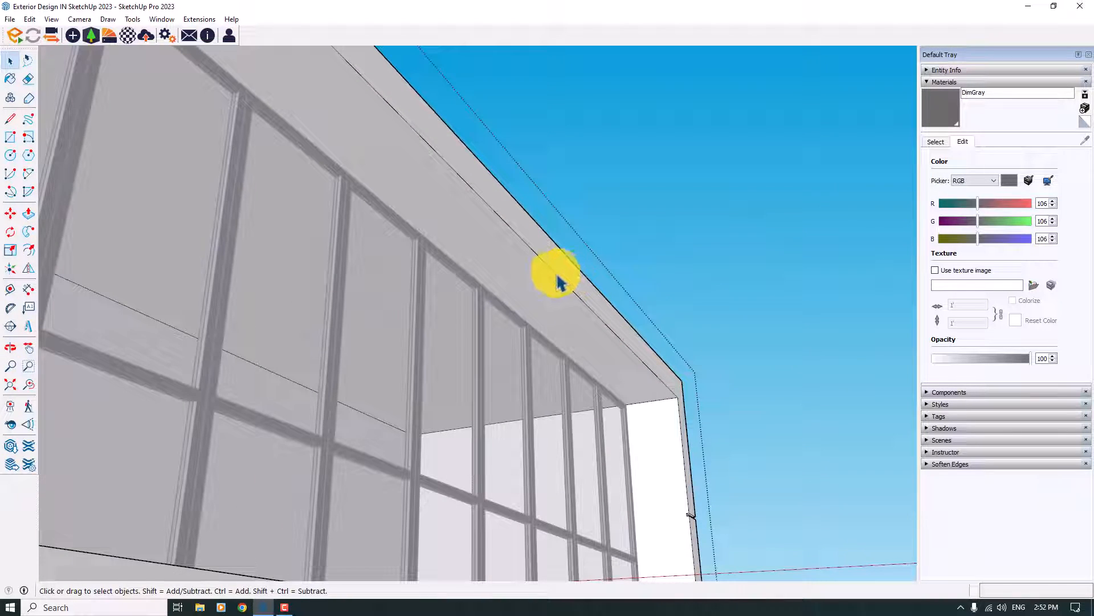
pyautogui.click(557, 277)
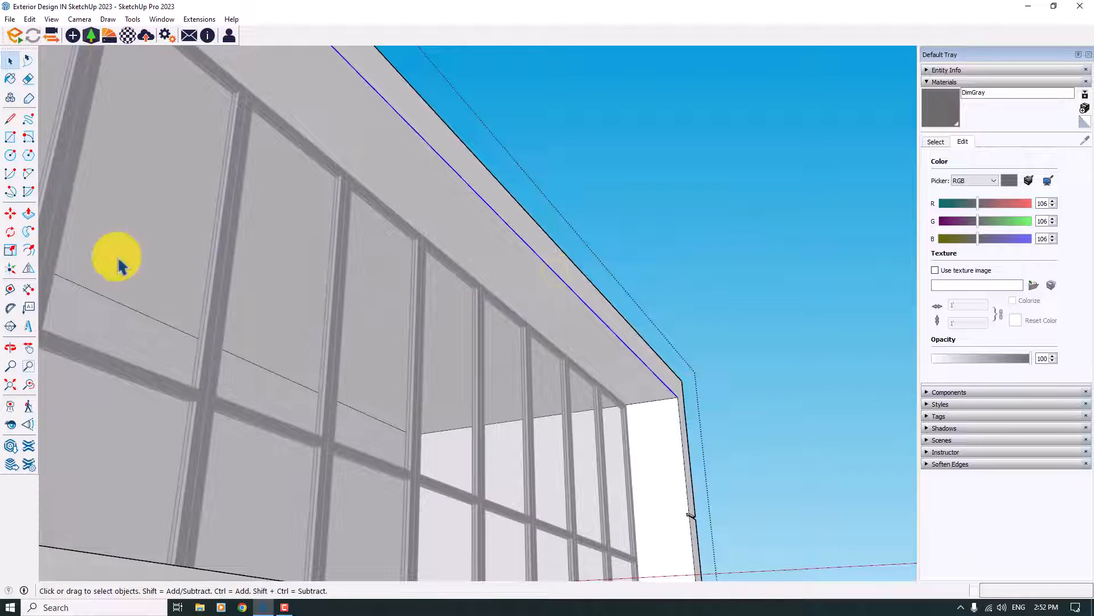
pyautogui.click(10, 213)
pyautogui.scroll(5, 690, 422)
pyautogui.press('ctrl')
pyautogui.click(677, 398)
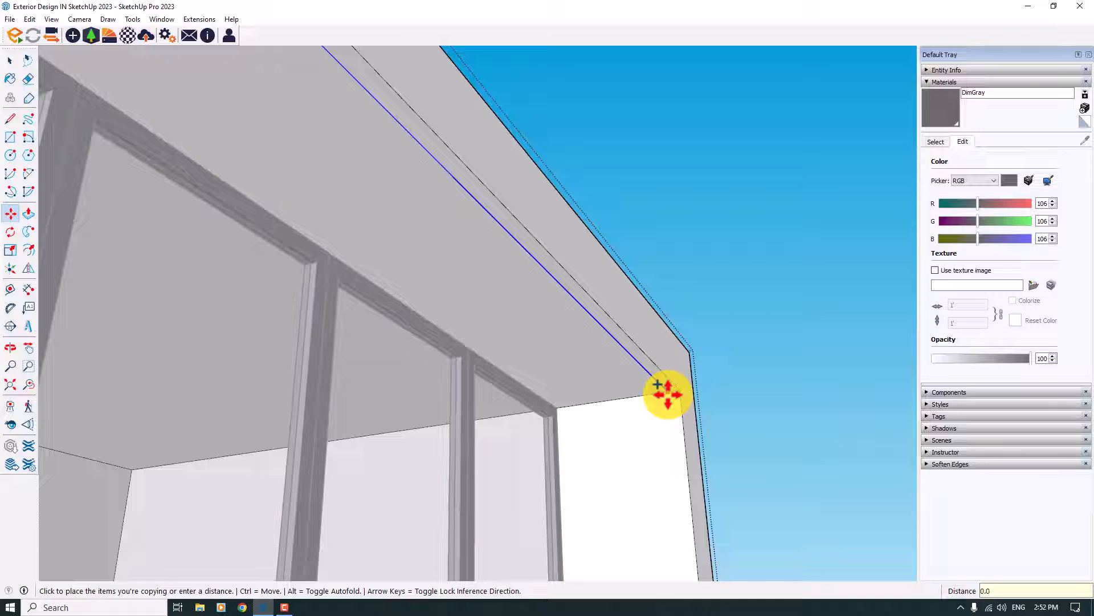
pyautogui.click(666, 392)
# Pull the thin strip along the recess ceiling's front edge down 0.06 m and leave the box group
pyautogui.click(29, 213)
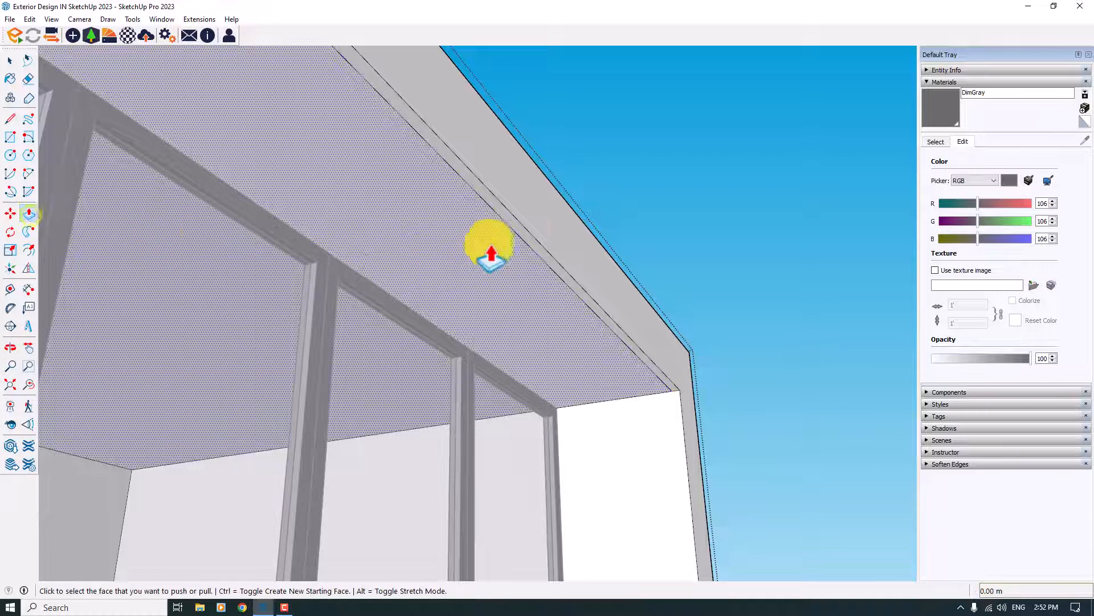
pyautogui.click(517, 231)
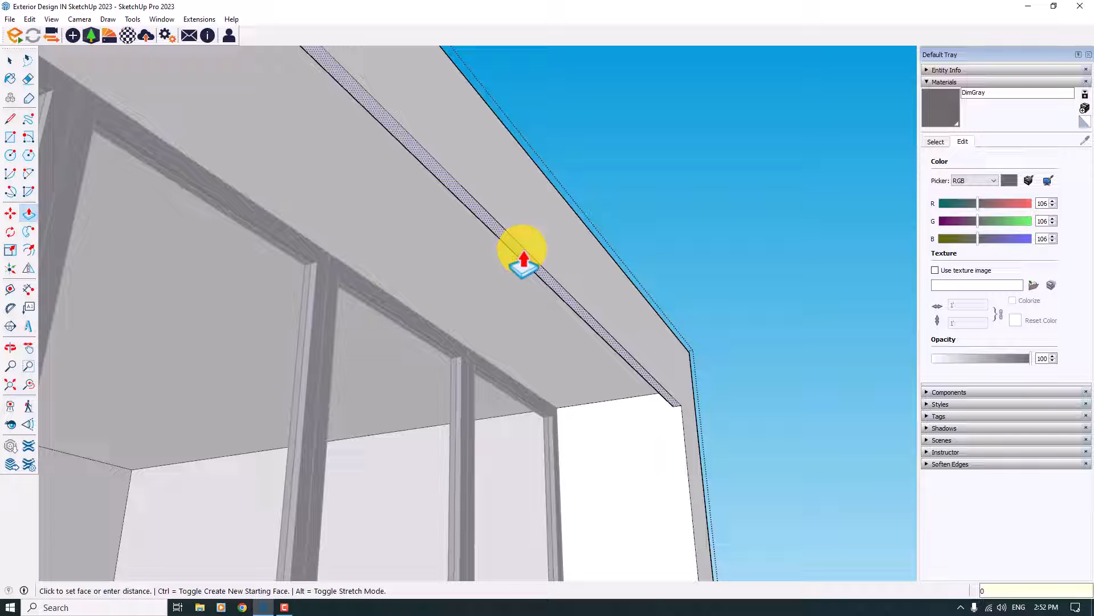
pyautogui.write('0.06')
pyautogui.press('Return')
pyautogui.press('space')
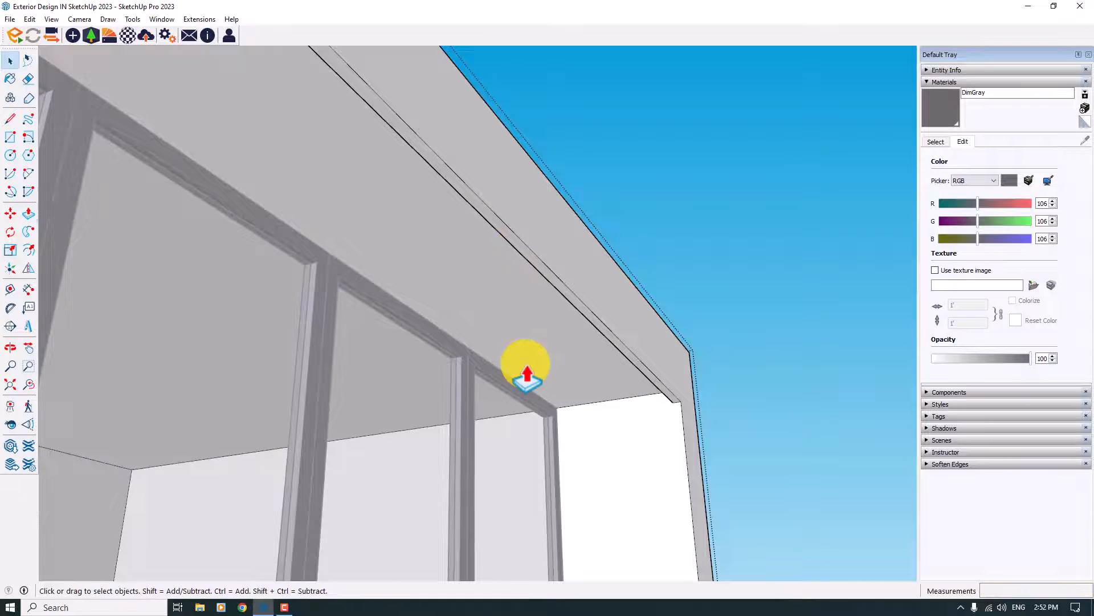
pyautogui.scroll(-3, 525, 368)
pyautogui.moveTo(525, 368); pyautogui.dragTo(499, 466, button='middle')
pyautogui.scroll(-5, 502, 461)
pyautogui.moveTo(546, 280); pyautogui.dragTo(508, 504, button='middle')
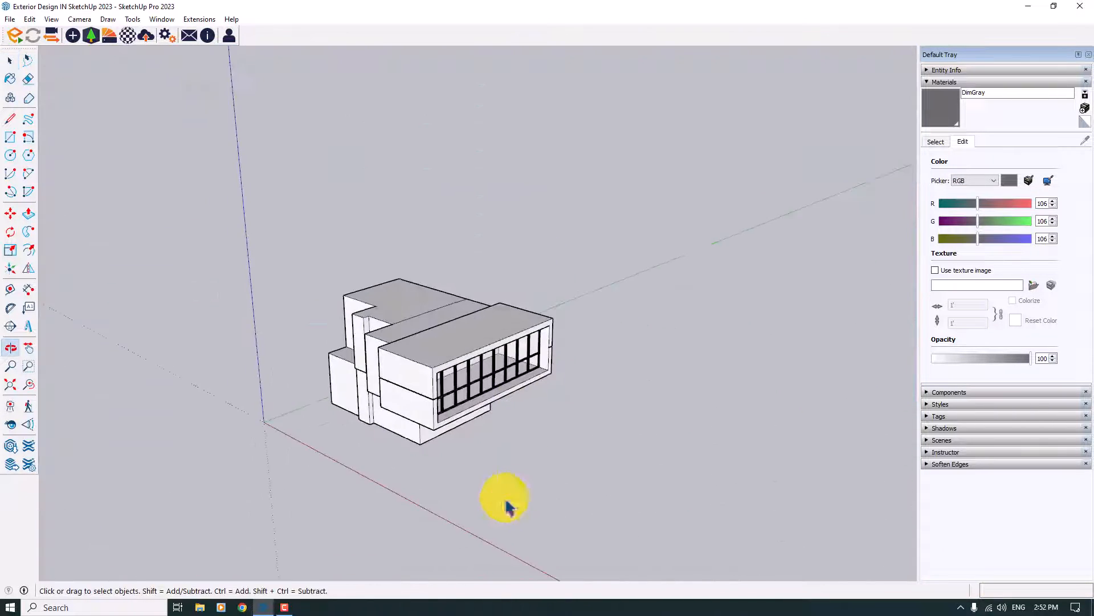
pyautogui.scroll(3, 435, 483)
pyautogui.moveTo(435, 483); pyautogui.dragTo(708, 368, button='middle')
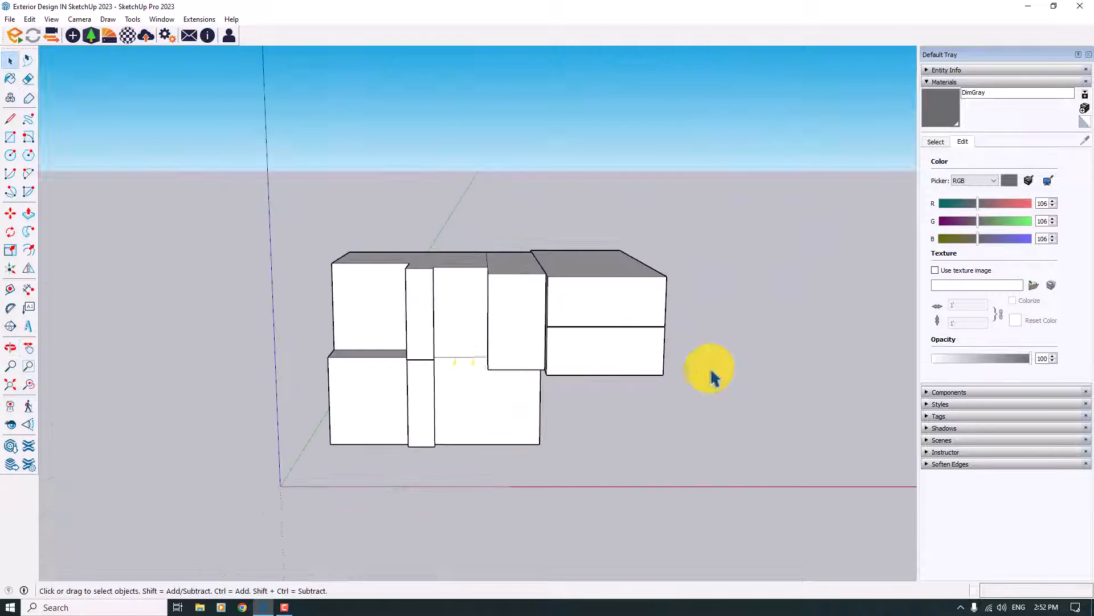
# Trace the house's roof outline with lines along the stepped front edges and around the projecting box's outer top edges
pyautogui.scroll(2, 476, 379)
pyautogui.moveTo(598, 428); pyautogui.dragTo(643, 485, button='middle')
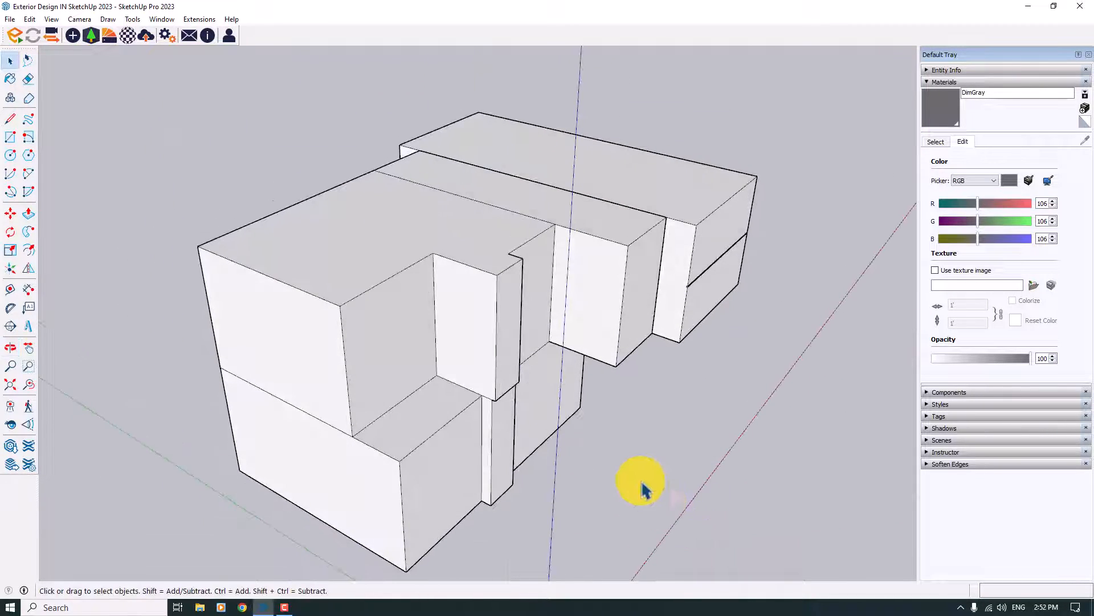
pyautogui.click(9, 119)
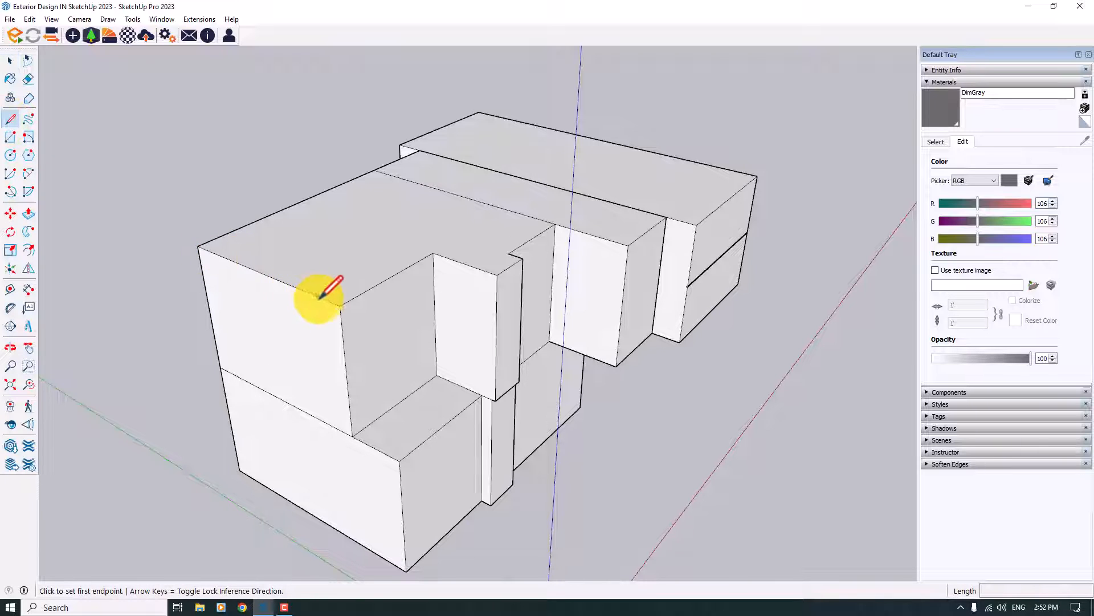
pyautogui.click(263, 274)
pyautogui.click(338, 306)
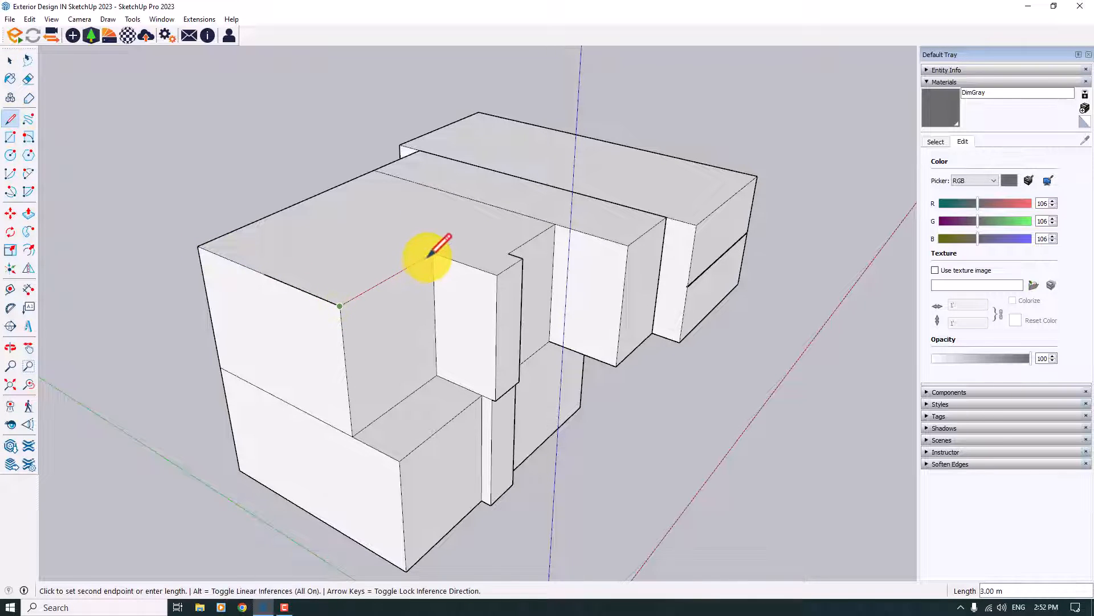
pyautogui.click(497, 272)
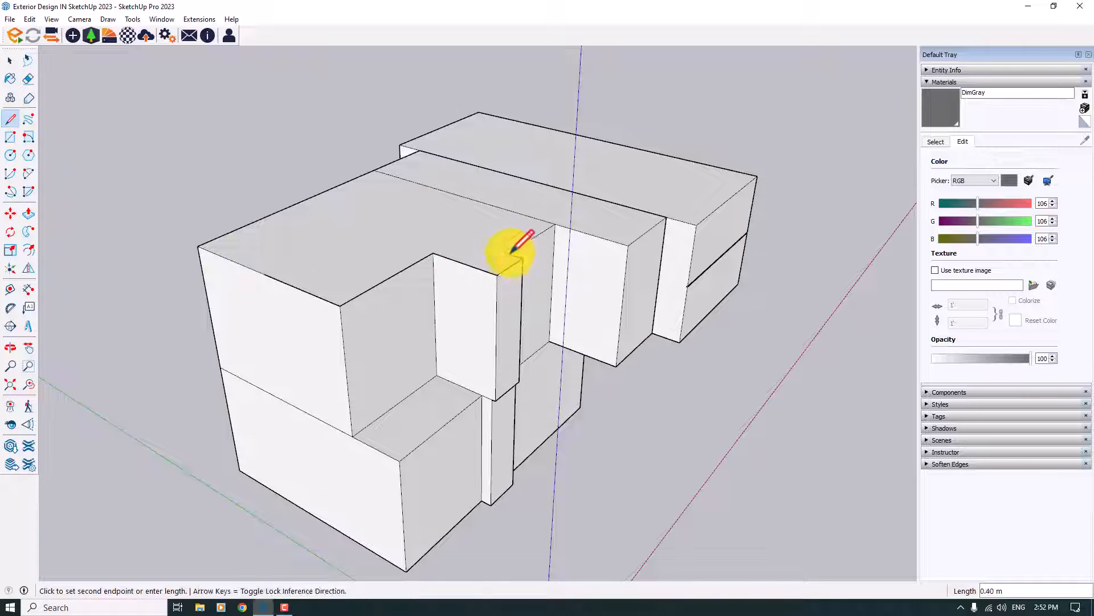
pyautogui.click(508, 253)
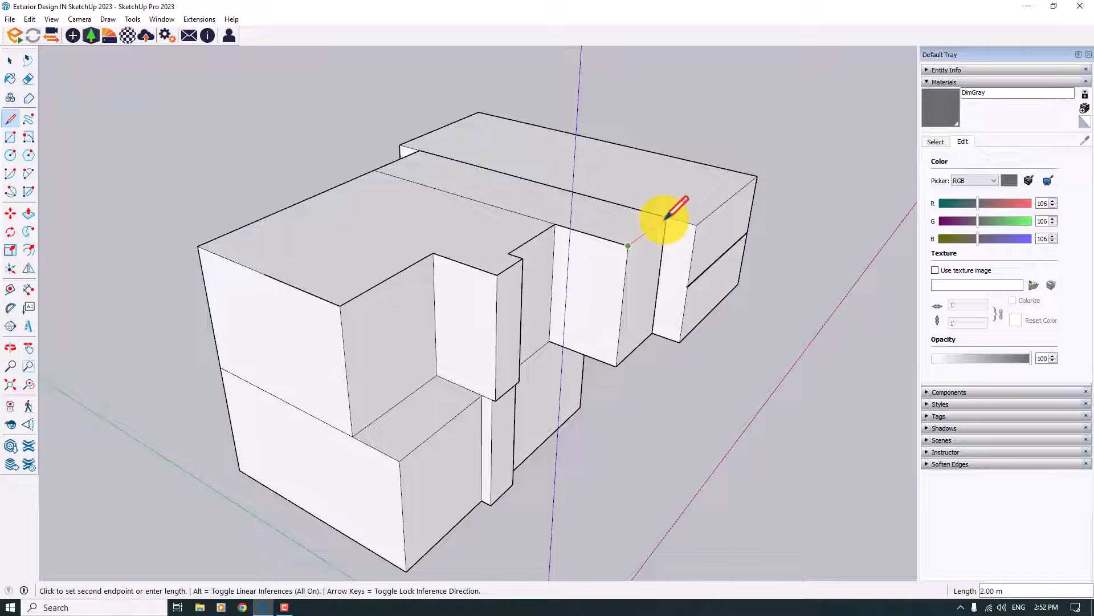
pyautogui.click(696, 225)
pyautogui.click(756, 175)
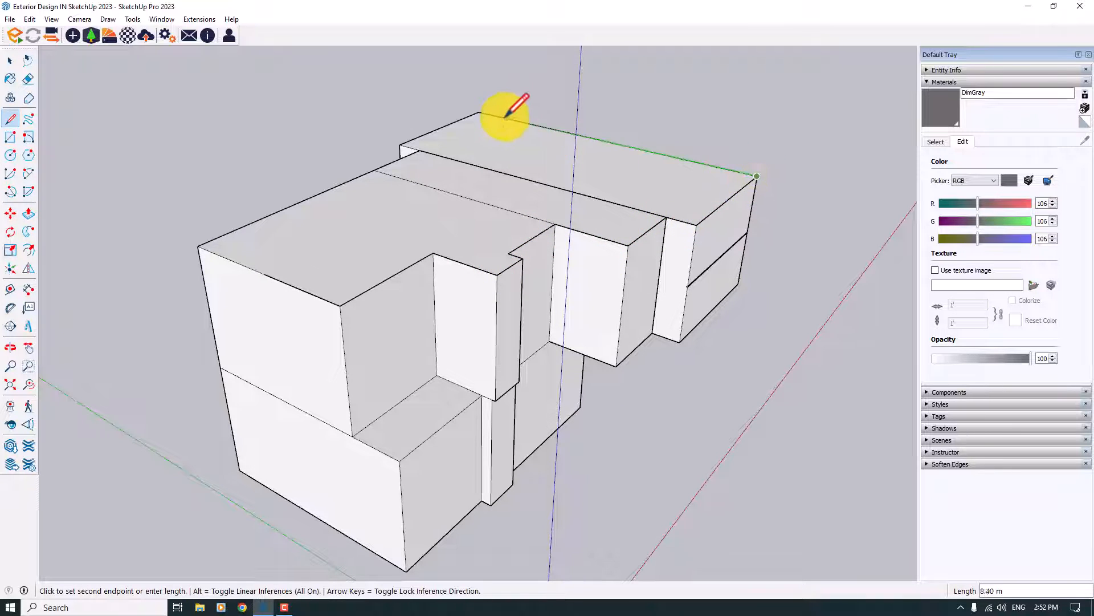
pyautogui.click(478, 112)
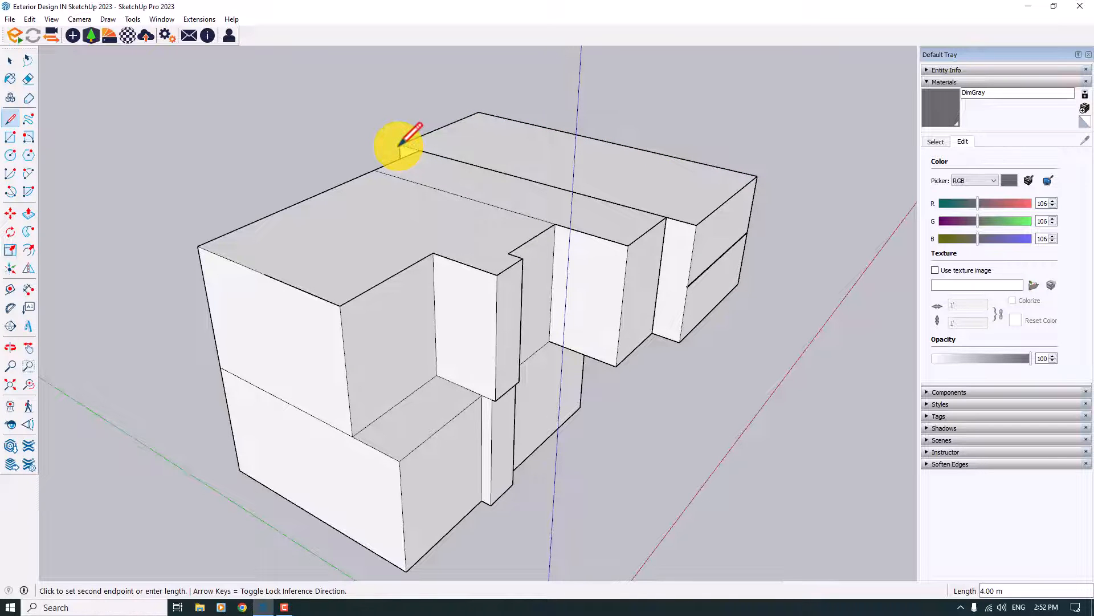
pyautogui.click(401, 145)
pyautogui.press('space')
# Draw a 0.08 by 0.08 m square at the projecting box's outer top corner, on the narrow face beside the adjoining block
pyautogui.scroll(3, 294, 298)
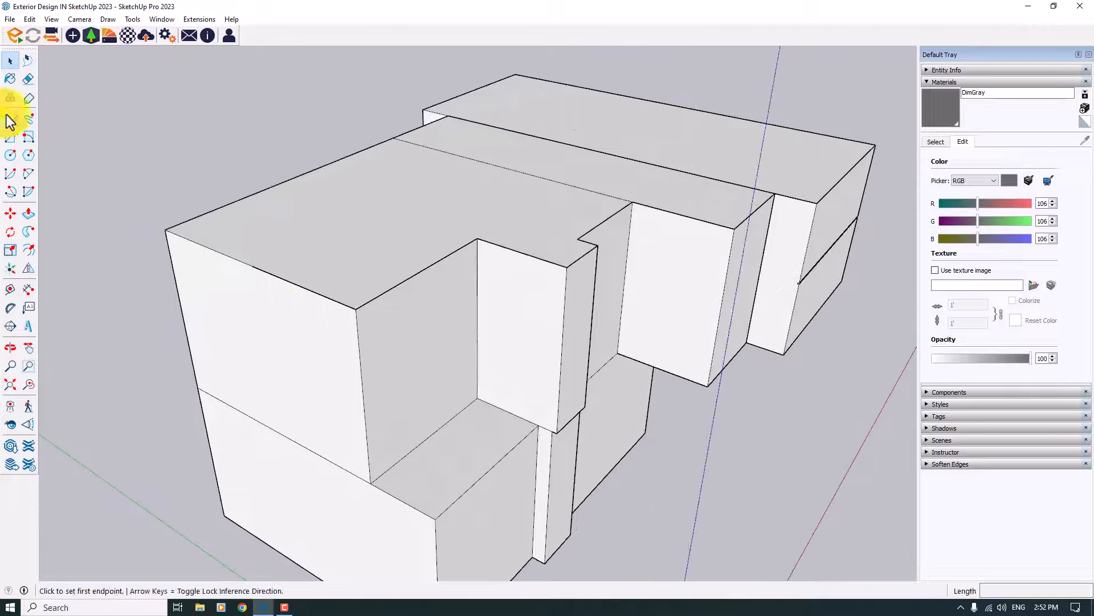
pyautogui.moveTo(293, 245); pyautogui.dragTo(587, 228, button='middle')
pyautogui.scroll(5, 319, 147)
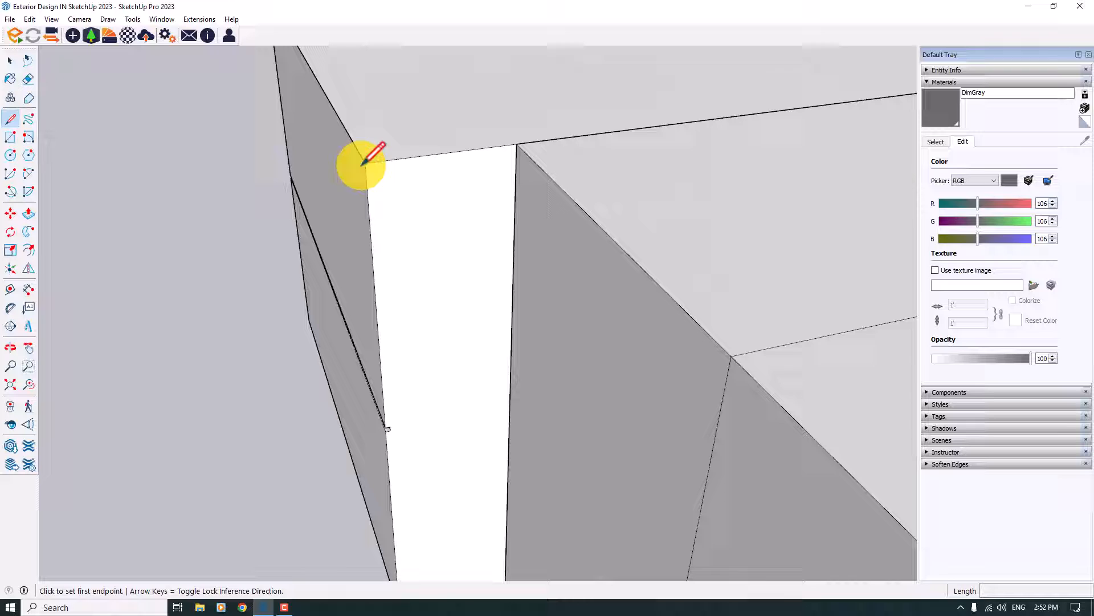
pyautogui.click(11, 138)
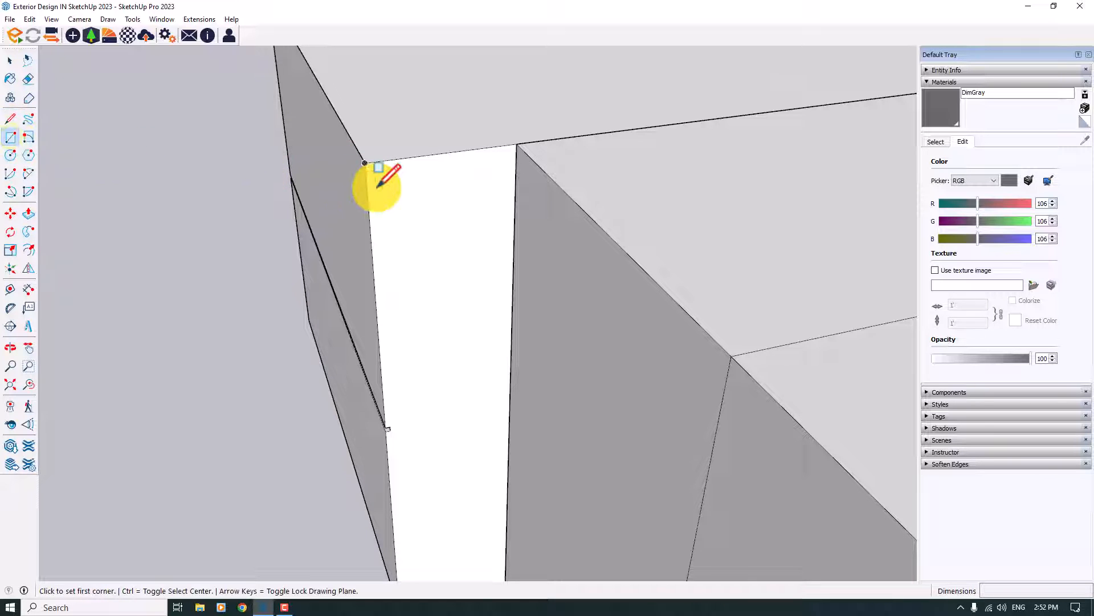
pyautogui.scroll(2, 378, 166)
pyautogui.click(363, 157)
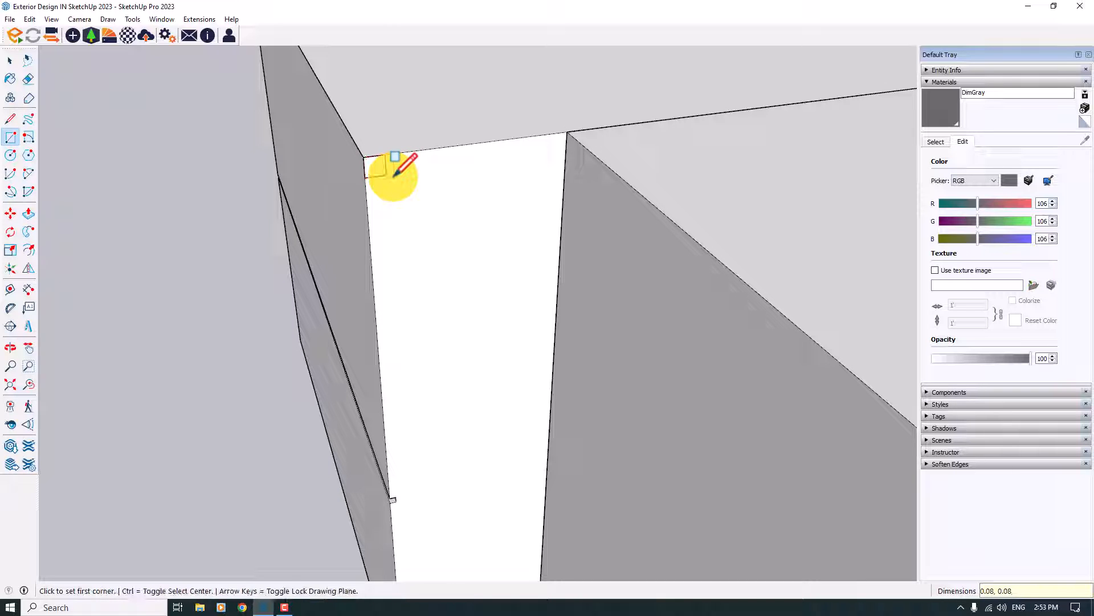
# Copy the small square face 0.08 m outward along the roof edge so it sits just outside the box's top corner
pyautogui.press('space')
pyautogui.click(379, 171)
pyautogui.click(11, 213)
pyautogui.scroll(1, 395, 154)
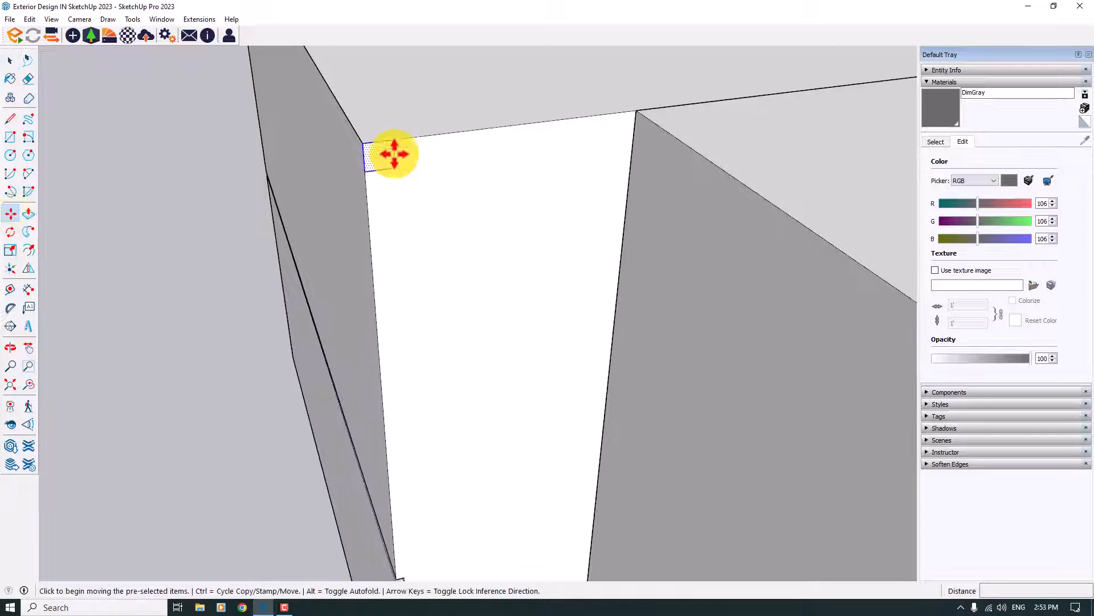
pyautogui.press('ctrl')
pyautogui.click(394, 154)
pyautogui.click(363, 146)
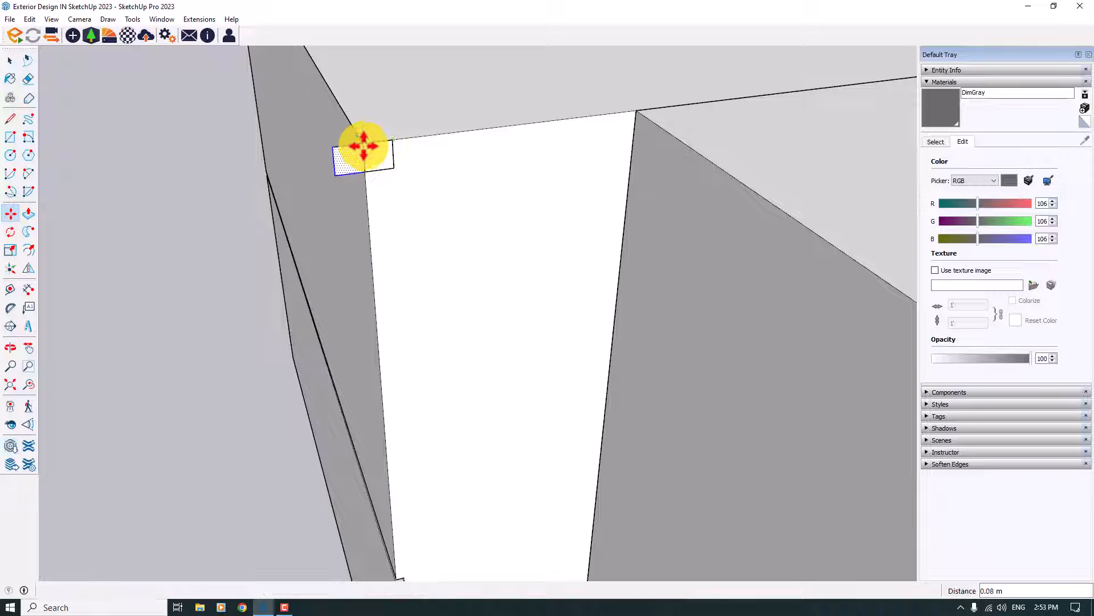
pyautogui.press('space')
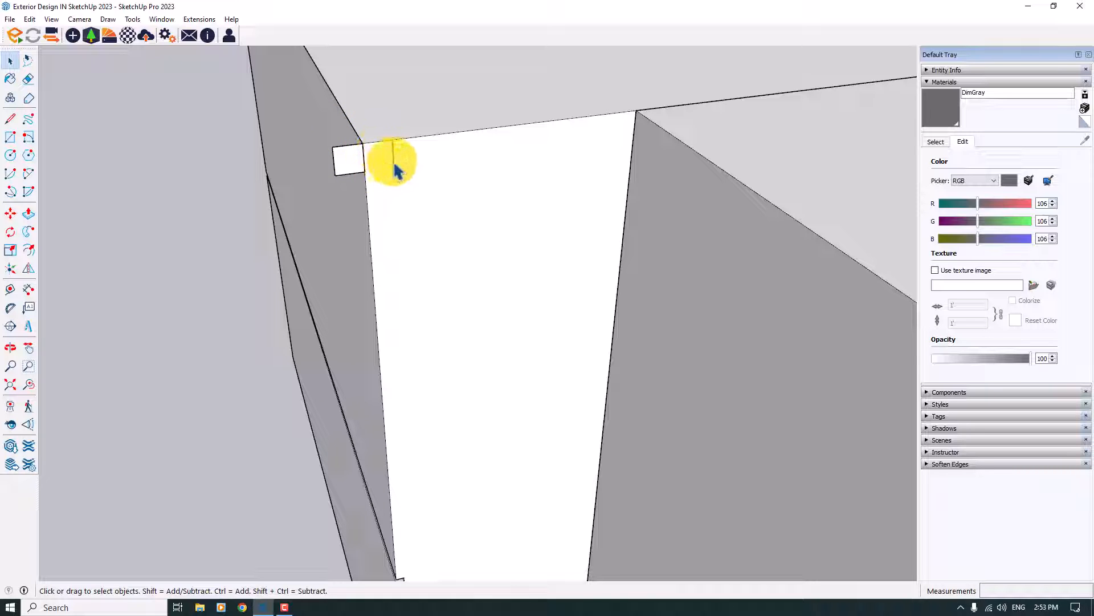
# Sweep the small square profile at the roof corner along the selected roof edges with Follow Me
pyautogui.scroll(-10, 356, 167)
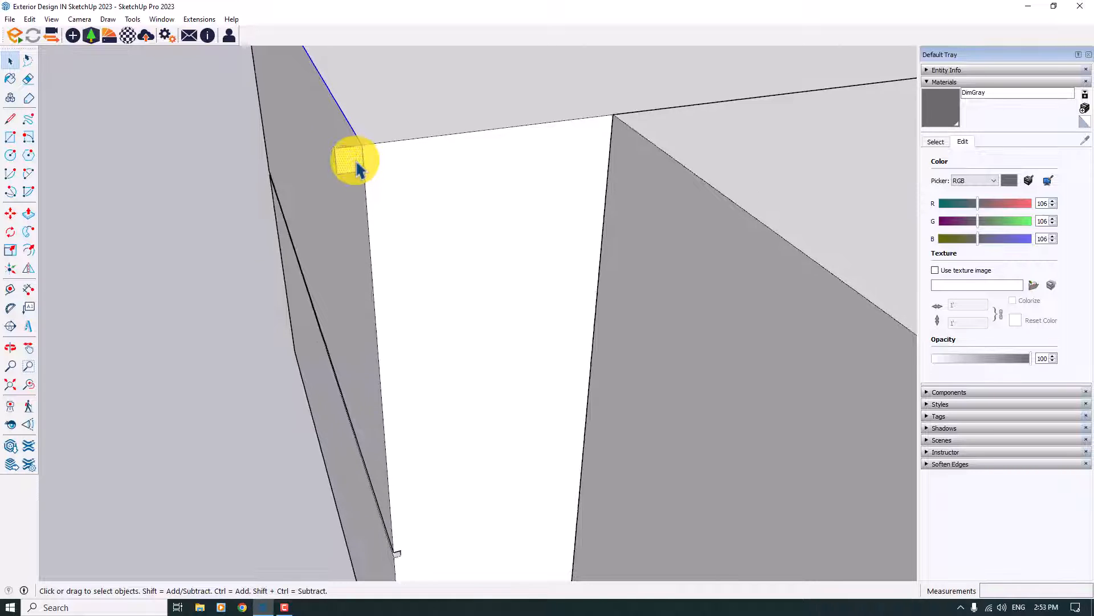
pyautogui.moveTo(354, 286); pyautogui.dragTo(573, 264, button='middle')
pyautogui.scroll(8, 405, 269)
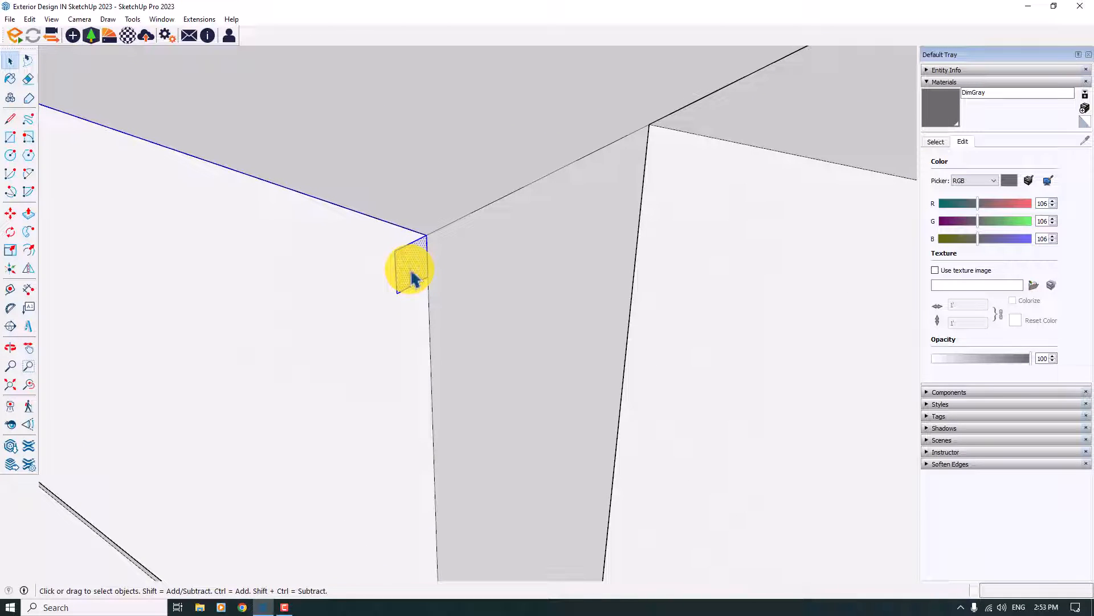
pyautogui.scroll(2, 411, 278)
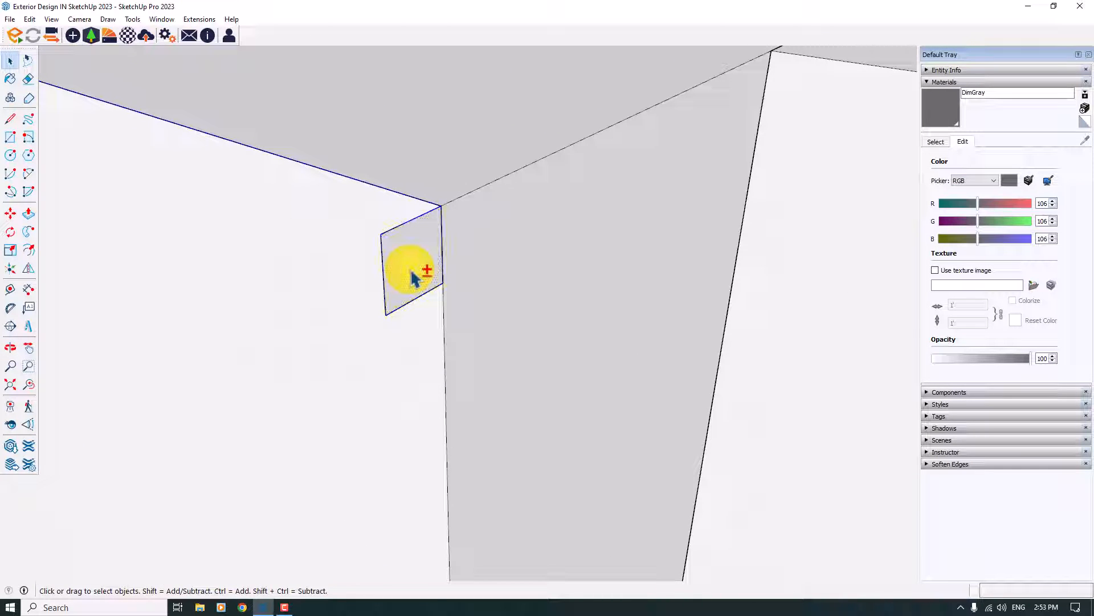
pyautogui.scroll(-7, 350, 317)
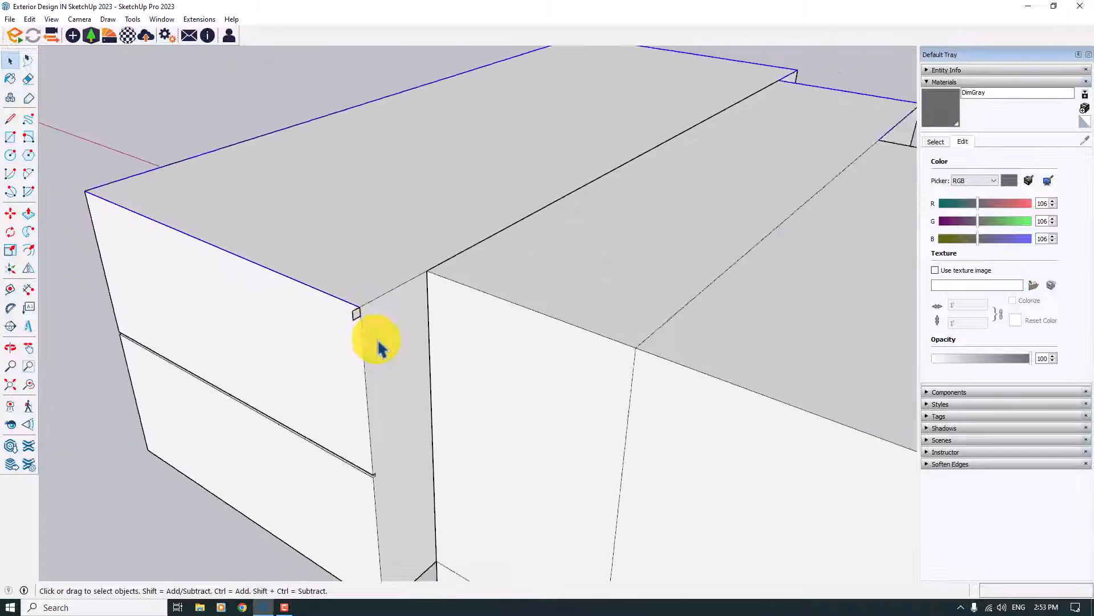
pyautogui.scroll(6, 365, 337)
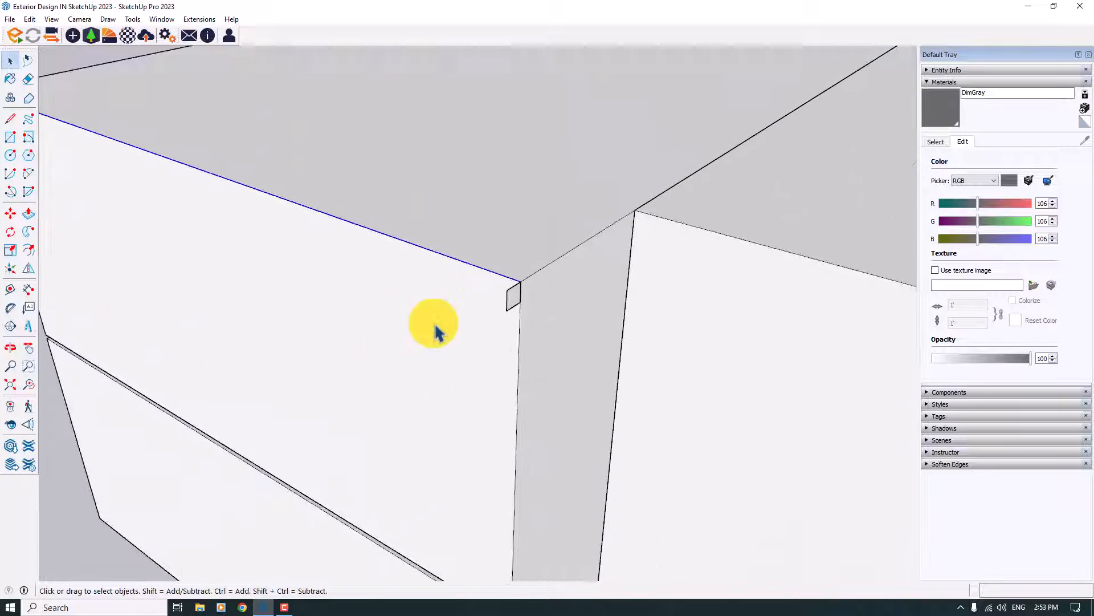
pyautogui.click(28, 232)
pyautogui.click(511, 294)
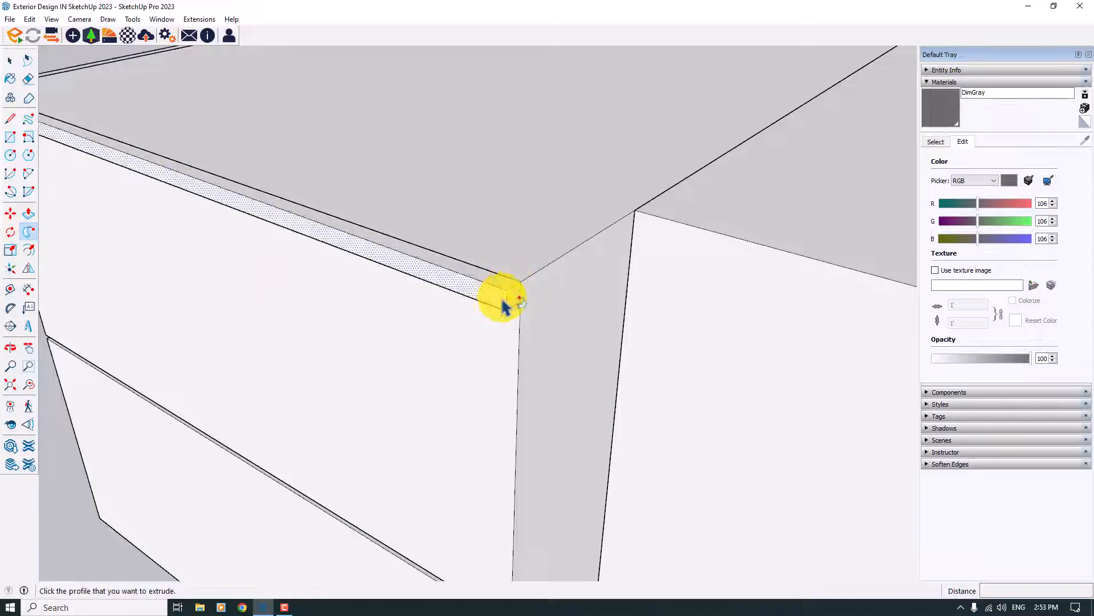
# Select all connected geometry of the swept roof trim and make it a group
pyautogui.scroll(-3, 441, 344)
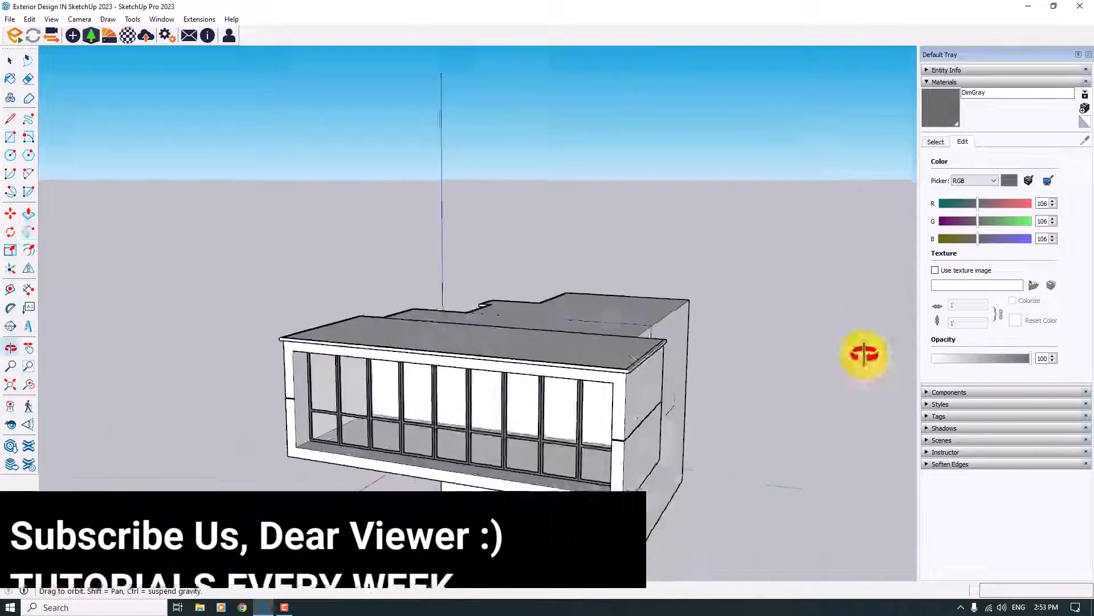
pyautogui.moveTo(868, 354); pyautogui.dragTo(655, 527, button='middle')
pyautogui.scroll(5, 464, 356)
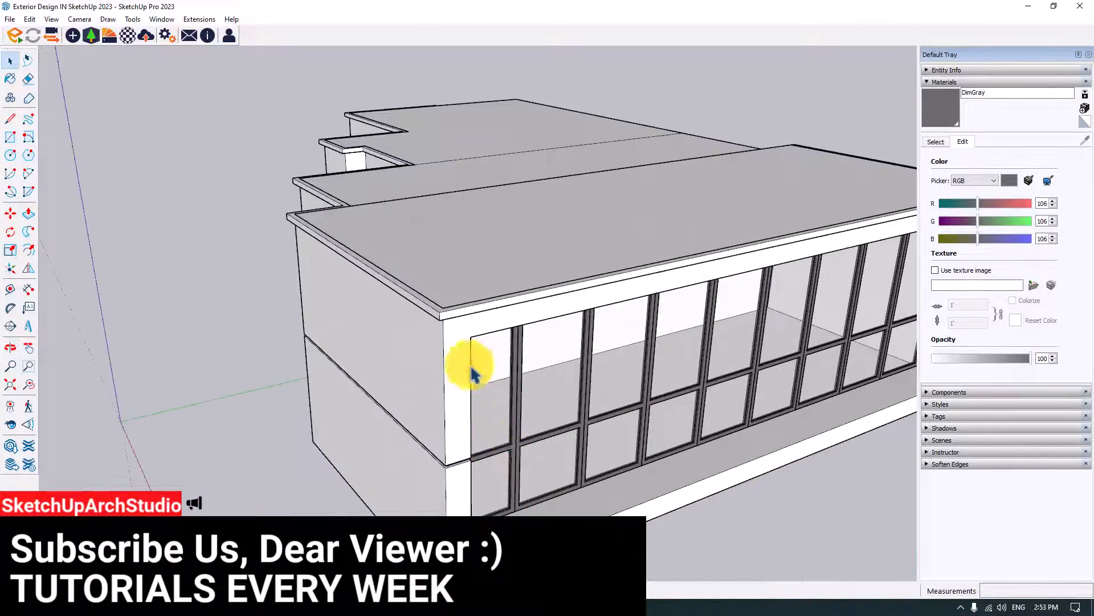
pyautogui.tripleClick(429, 304)
pyautogui.rightClick(429, 304)
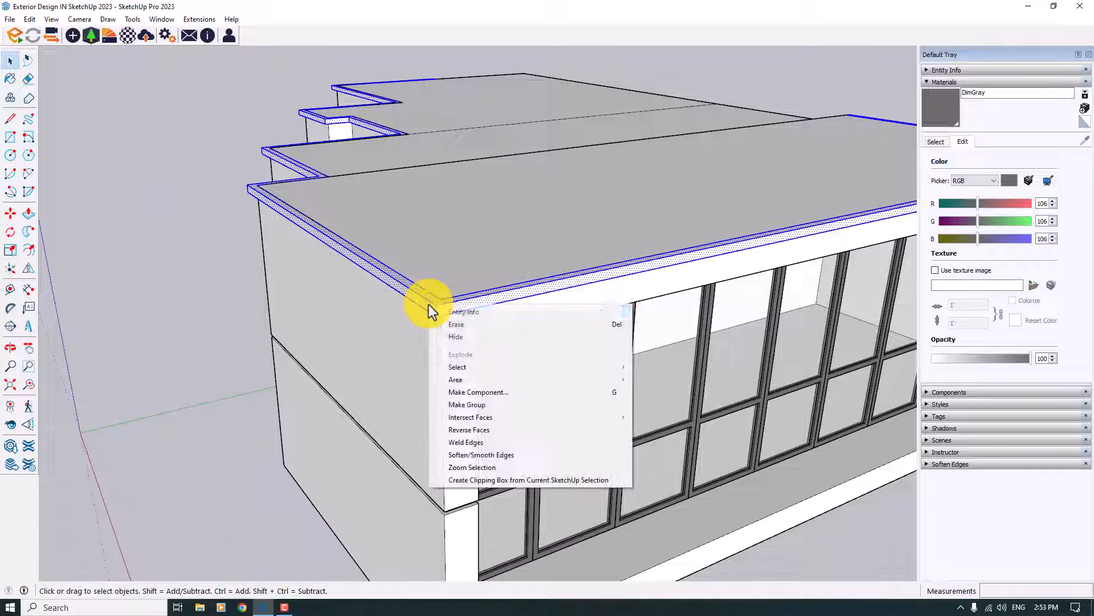
pyautogui.click(474, 405)
pyautogui.scroll(-6, 402, 317)
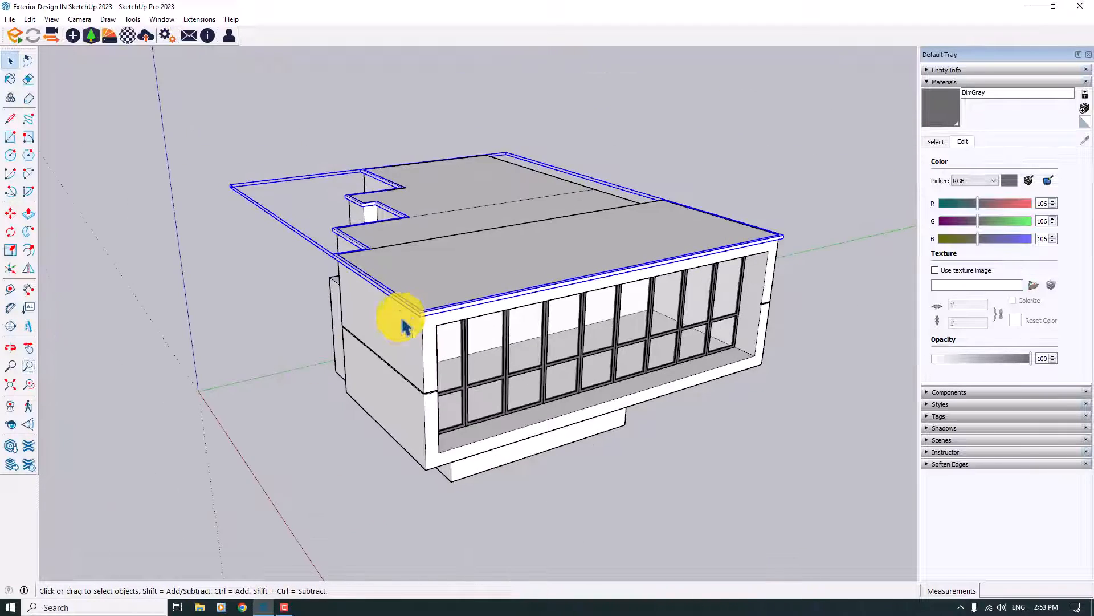
pyautogui.moveTo(251, 388); pyautogui.dragTo(499, 323, button='middle')
pyautogui.scroll(3, 359, 460)
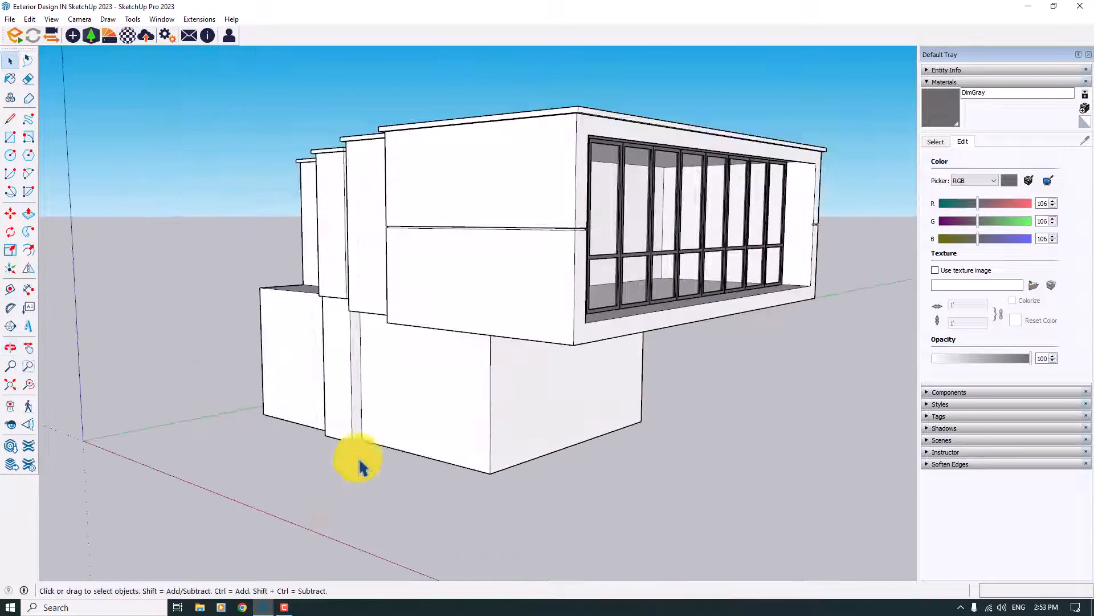
pyautogui.moveTo(359, 459); pyautogui.dragTo(319, 376, button='middle')
pyautogui.doubleClick(391, 367)
pyautogui.moveTo(391, 367); pyautogui.dragTo(574, 545, button='middle')
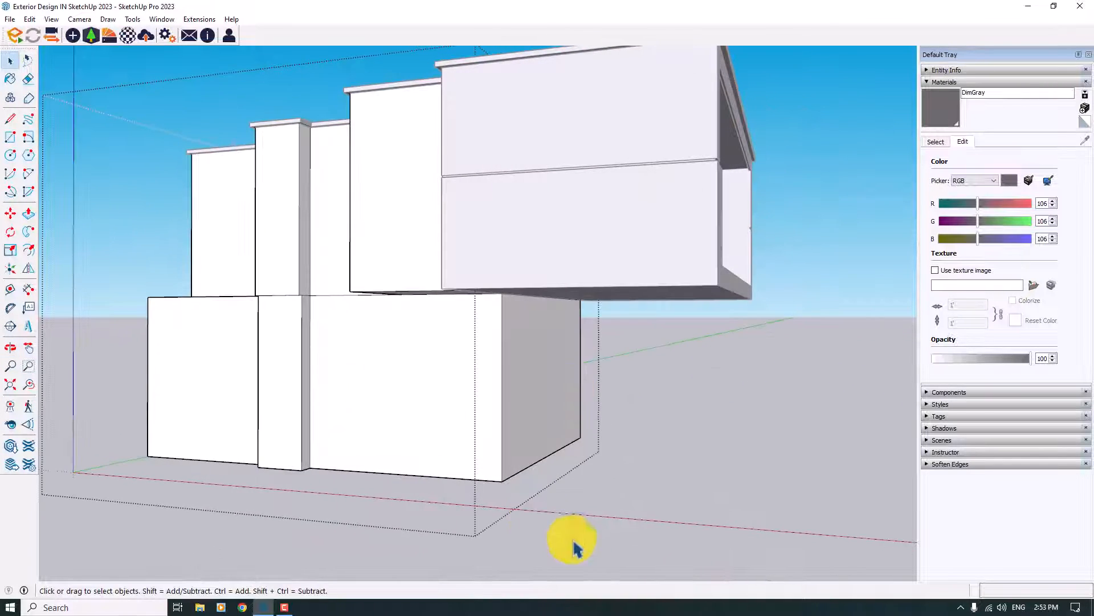
pyautogui.click(626, 504)
# Draw a 0.2 m by 3.40 m vertical rectangle on the ground-floor side wall, starting at the overhanging block's underside and reaching the wall's base
pyautogui.click(10, 155)
pyautogui.click(10, 139)
pyautogui.moveTo(373, 335); pyautogui.dragTo(444, 300, button='middle')
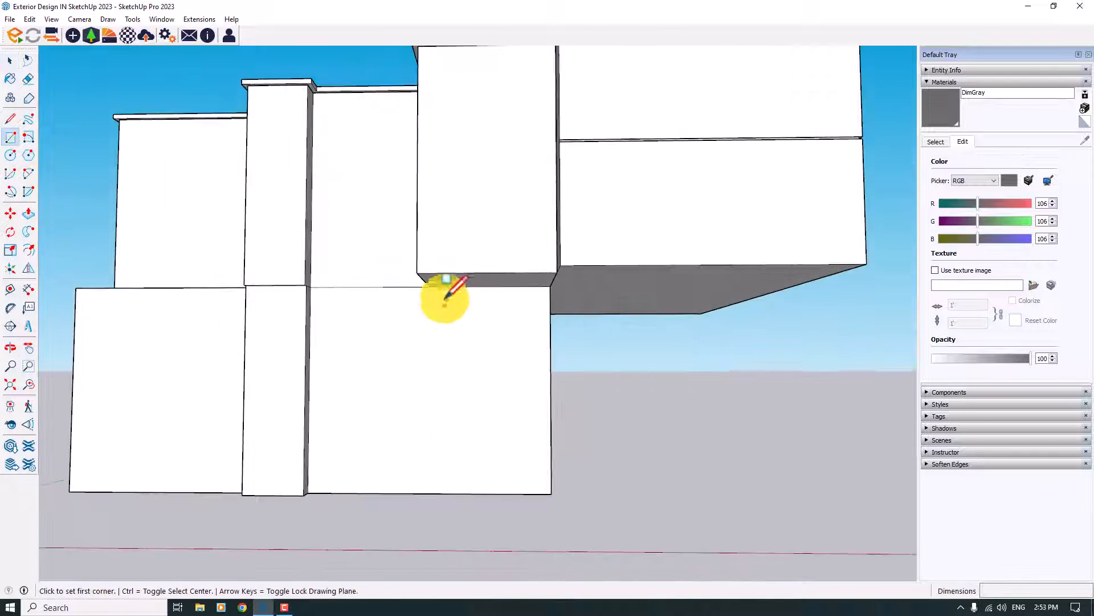
pyautogui.scroll(2, 431, 285)
pyautogui.click(430, 285)
pyautogui.scroll(-4, 430, 285)
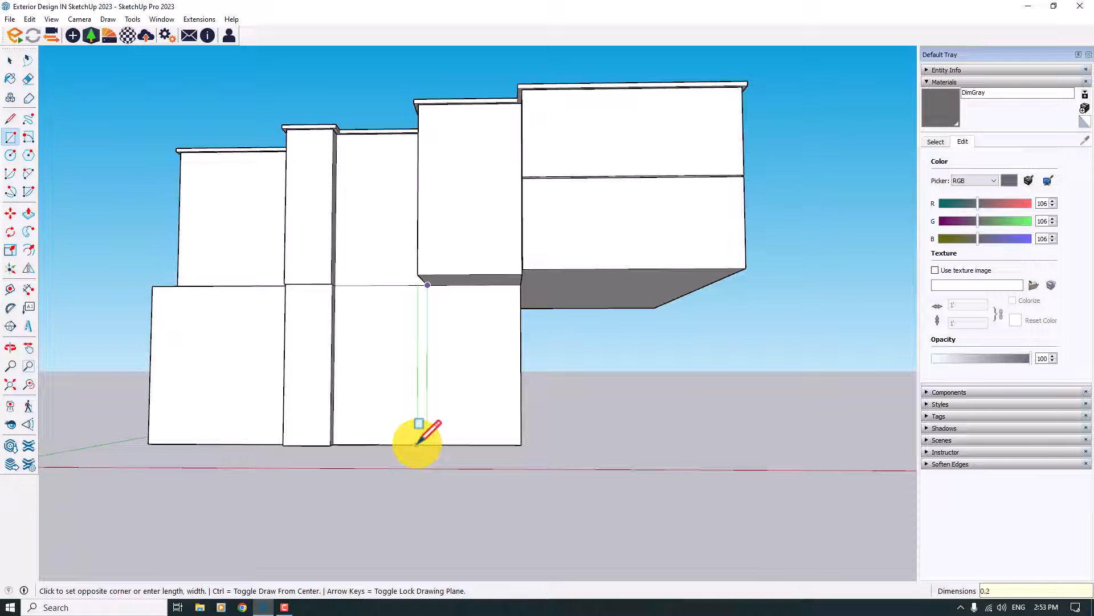
pyautogui.click(417, 444)
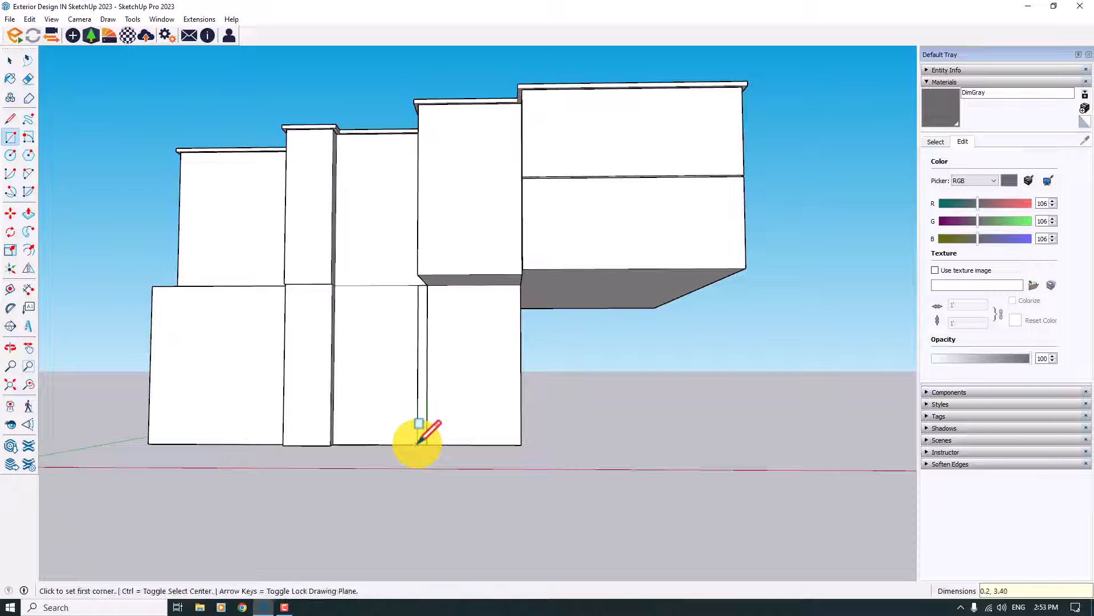
# Push/Pull the narrow rectangle 6 m outward from the house to form a boundary wall
pyautogui.click(26, 221)
pyautogui.moveTo(616, 427); pyautogui.dragTo(237, 386, button='middle')
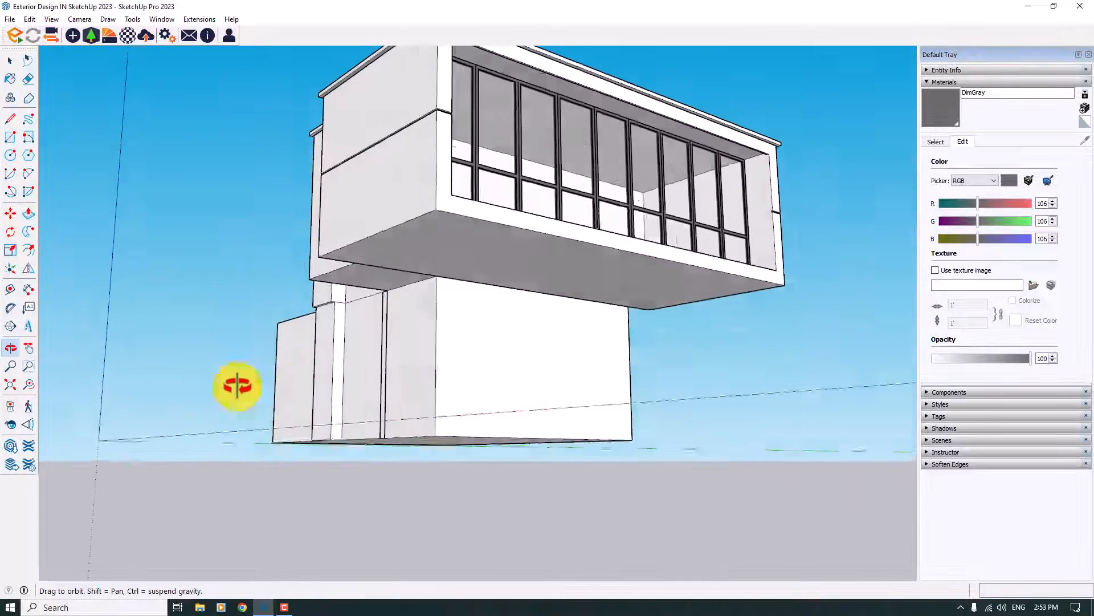
pyautogui.moveTo(379, 350); pyautogui.dragTo(387, 376, button='middle')
pyautogui.click(383, 365)
pyautogui.scroll(-2, 377, 364)
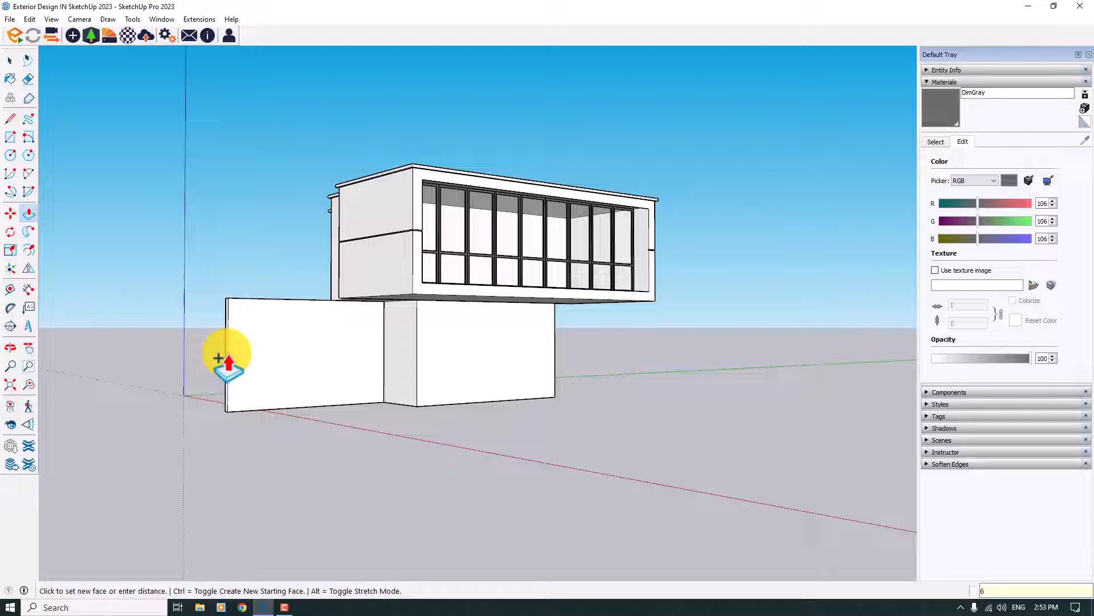
pyautogui.press('Return')
# Extend the boundary wall's end face a further 0.2 m as a new Push/Pull section
pyautogui.moveTo(222, 367); pyautogui.dragTo(243, 498, button='middle')
pyautogui.scroll(4, 213, 365)
pyautogui.click(209, 319)
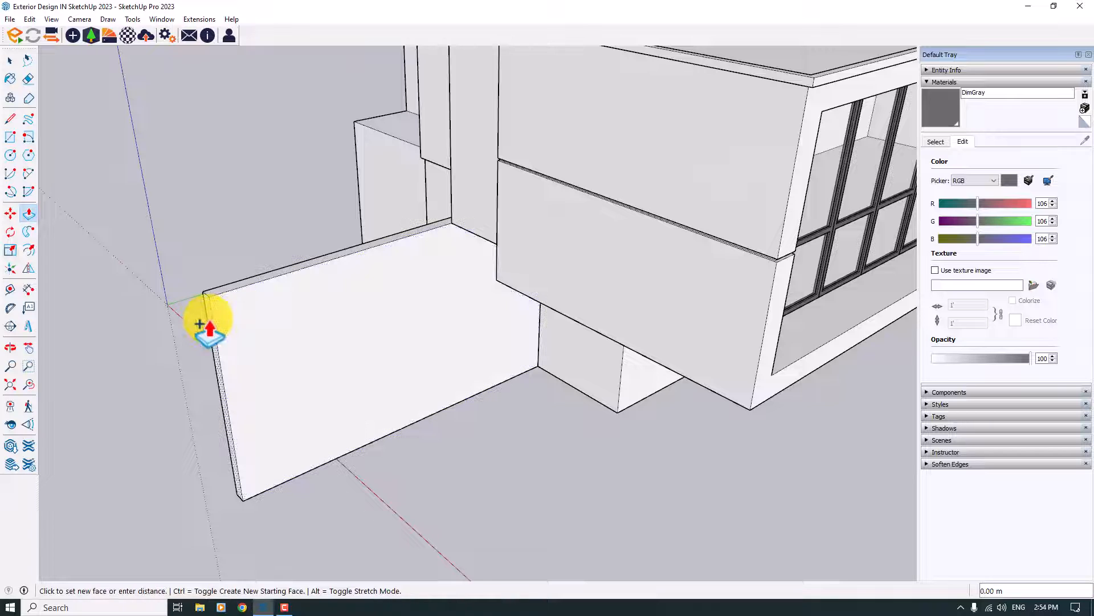
pyautogui.write('0.2')
pyautogui.press('Return')
# Push/Pull the inner side of the new end section to form a return wall perpendicular to the boundary wall
pyautogui.moveTo(205, 342); pyautogui.dragTo(760, 393, button='middle')
pyautogui.scroll(-4, 487, 481)
pyautogui.moveTo(435, 505); pyautogui.dragTo(310, 501, button='middle')
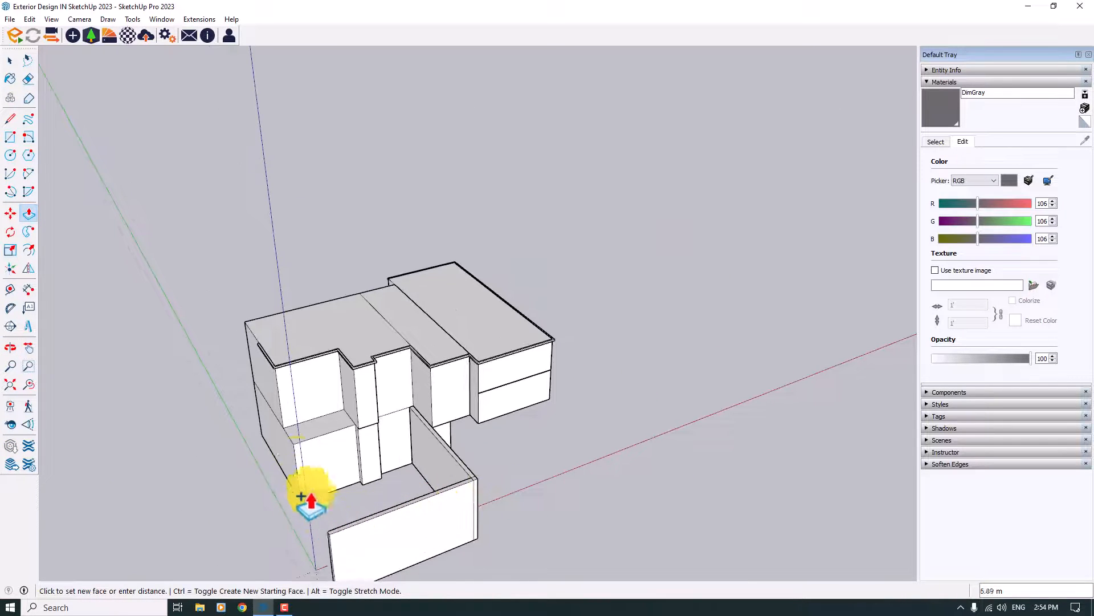
pyautogui.moveTo(296, 459); pyautogui.dragTo(188, 370, button='middle')
pyautogui.scroll(3, 523, 396)
pyautogui.press('space')
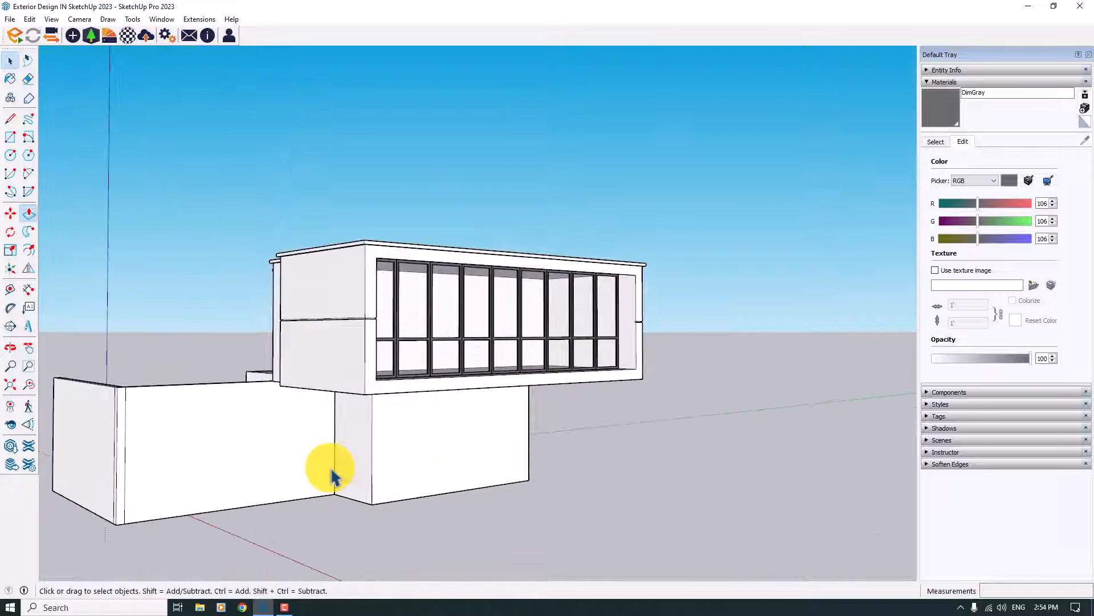
# Group all connected boundary wall geometry and open the group for editing
pyautogui.moveTo(328, 469); pyautogui.dragTo(452, 457, button='middle')
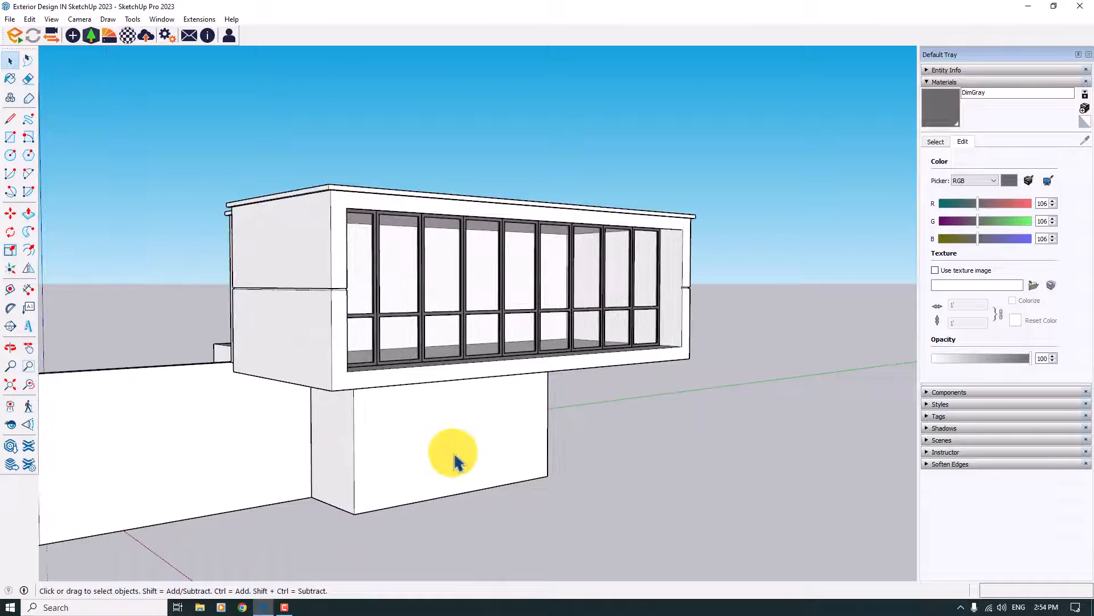
pyautogui.click(252, 439)
pyautogui.rightClick(252, 441)
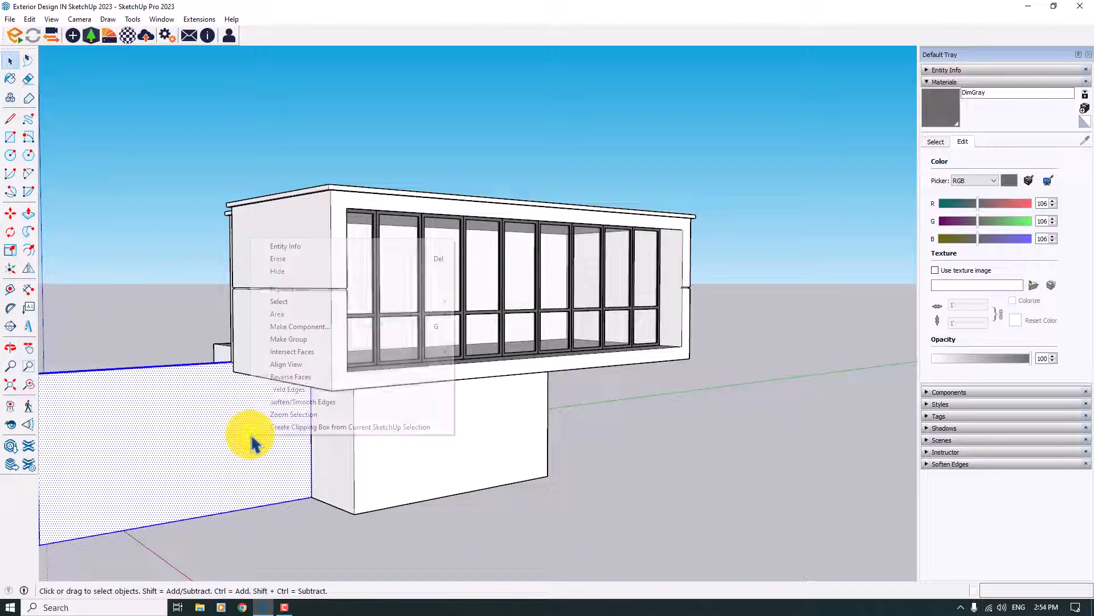
pyautogui.click(323, 340)
pyautogui.moveTo(362, 360); pyautogui.dragTo(439, 550, button='middle')
pyautogui.scroll(8, 203, 439)
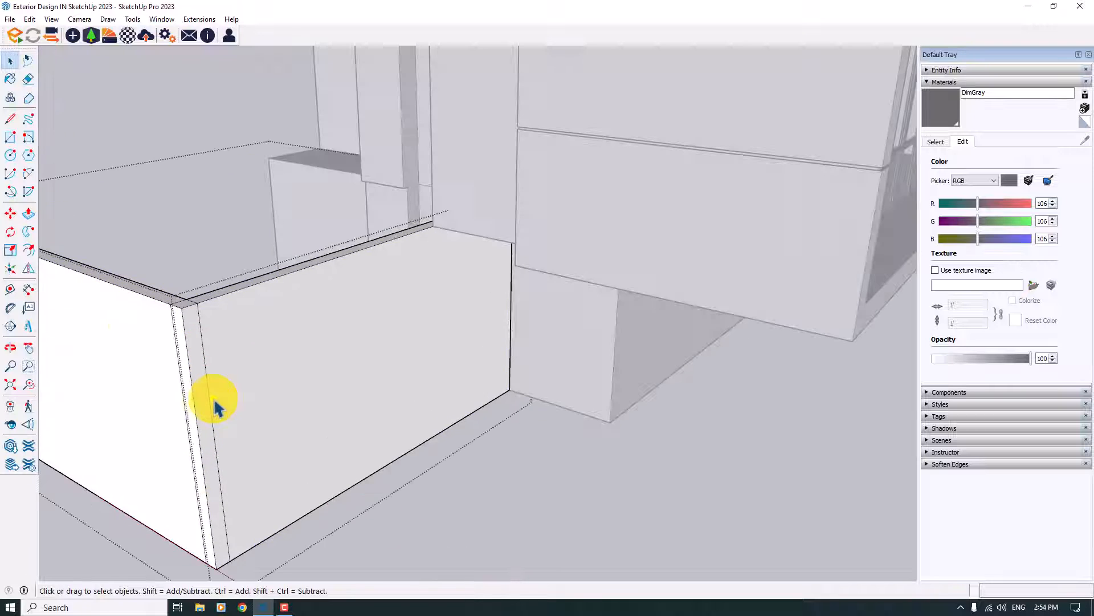
# Pull the narrow faces at the boundary wall's outer corner out about 0.04 m to form a corner pillar
pyautogui.press('p')
pyautogui.scroll(5, 142, 313)
pyautogui.click(199, 323)
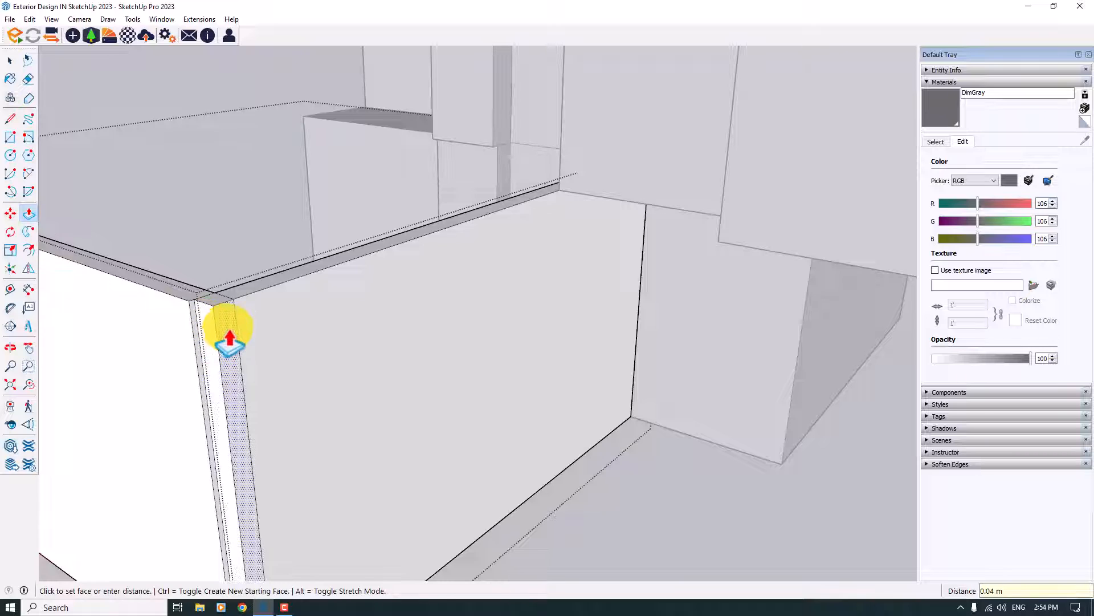
pyautogui.click(229, 327)
# Reverse the narrow side face between the corner pillar and the boundary wall
pyautogui.scroll(-4, 245, 232)
pyautogui.press('space')
pyautogui.scroll(3, 247, 278)
pyautogui.scroll(3, 249, 285)
pyautogui.rightClick(234, 264)
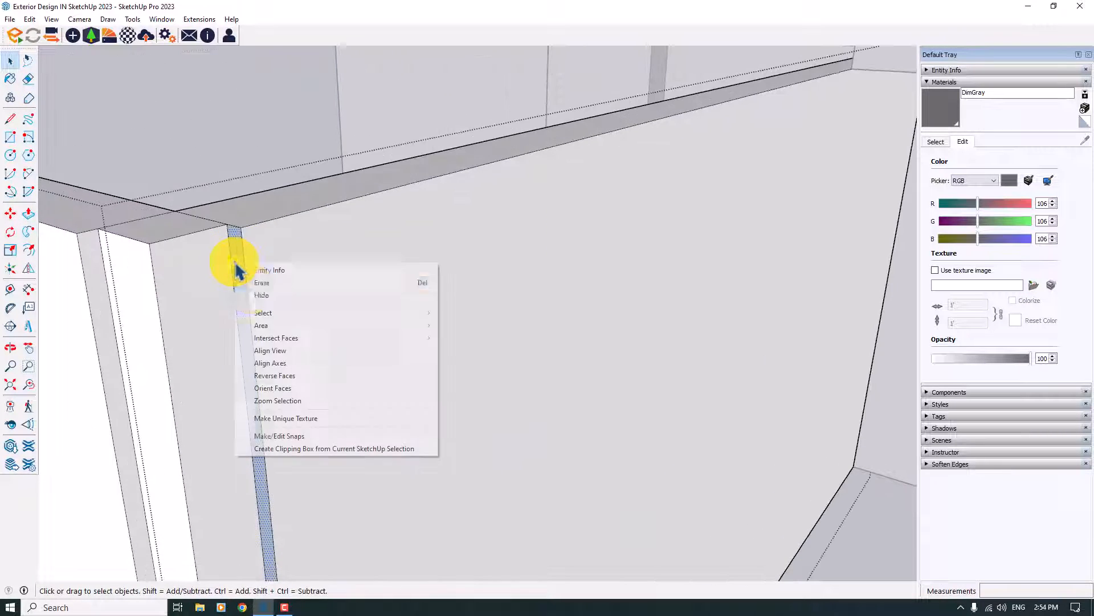
pyautogui.click(277, 376)
pyautogui.scroll(-4, 247, 232)
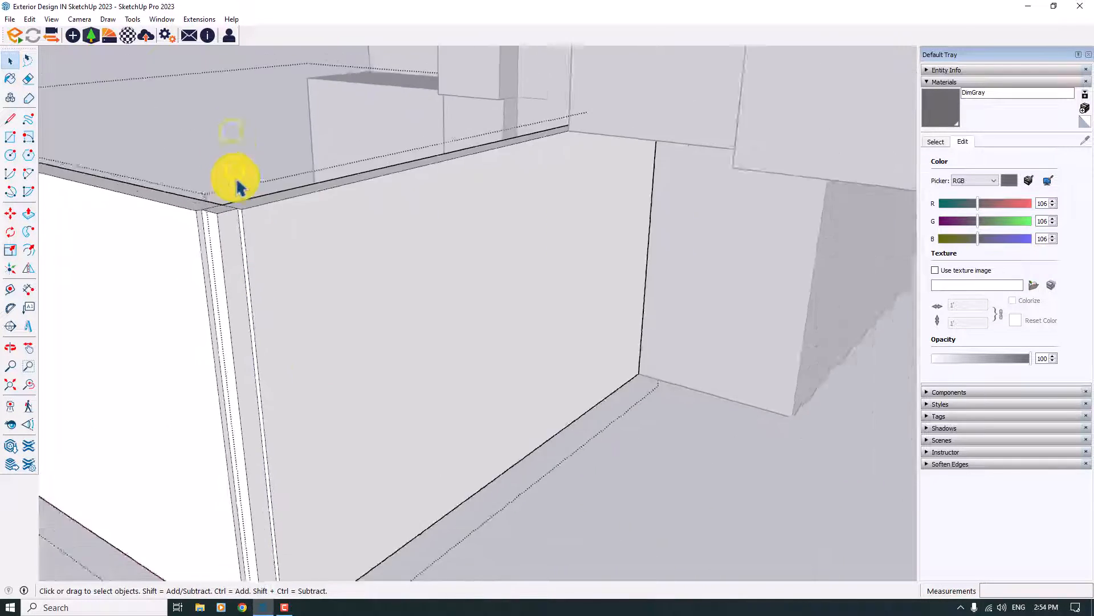
# Raise the corner pillar's top face about 0.21 m and close the boundary wall group
pyautogui.scroll(4, 215, 245)
pyautogui.click(28, 214)
pyautogui.click(265, 245)
pyautogui.scroll(1, 265, 245)
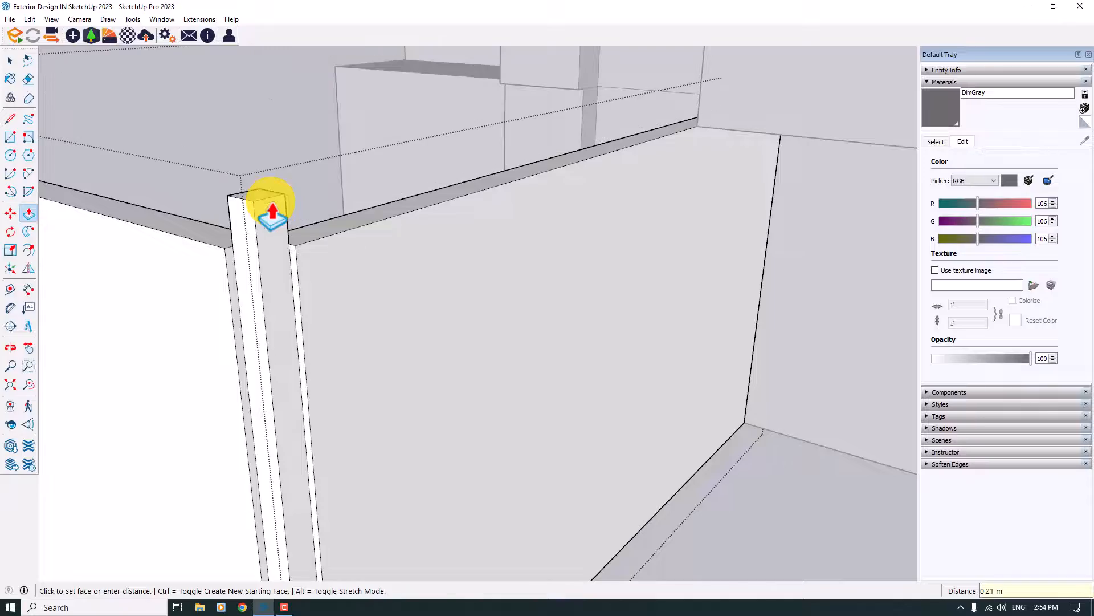
pyautogui.moveTo(269, 207); pyautogui.dragTo(240, 303, button='middle')
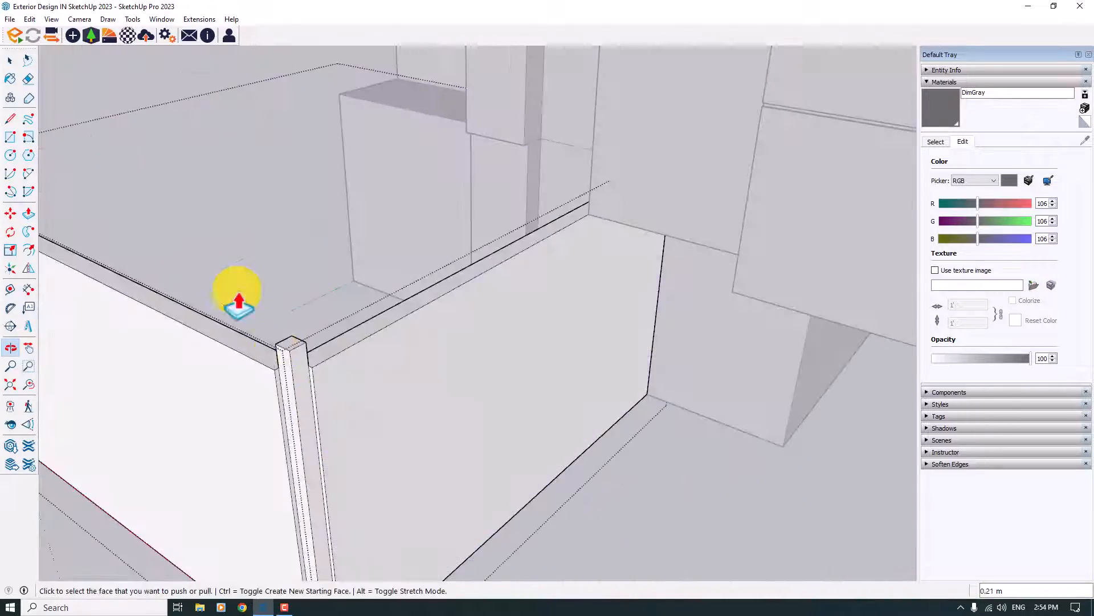
pyautogui.scroll(-3, 240, 303)
pyautogui.press('space')
pyautogui.click(487, 506)
pyautogui.scroll(-3, 178, 361)
pyautogui.moveTo(278, 386); pyautogui.dragTo(254, 262, button='middle')
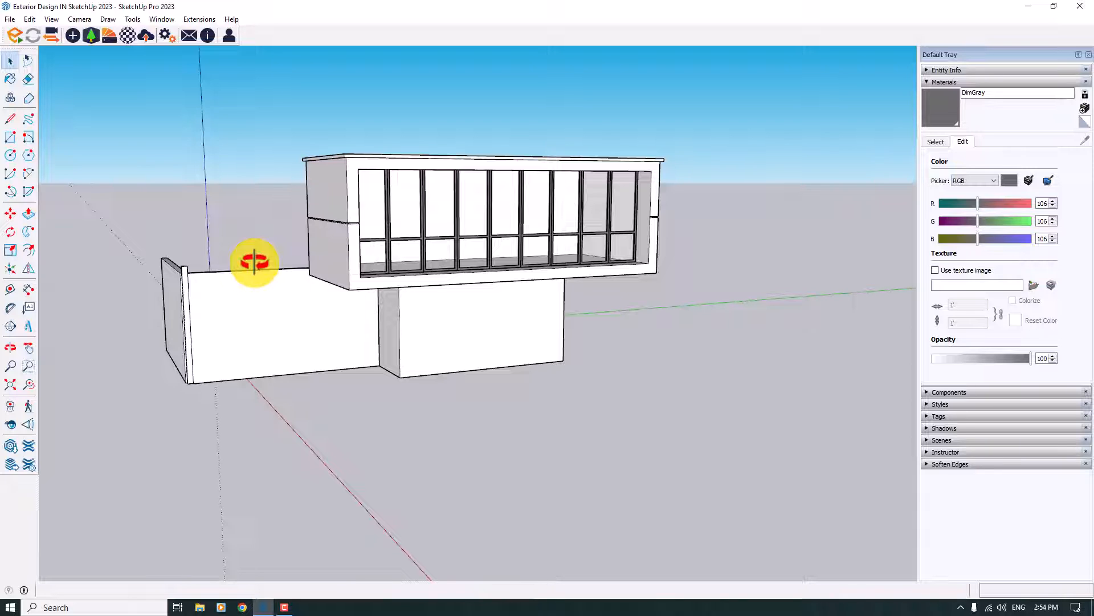
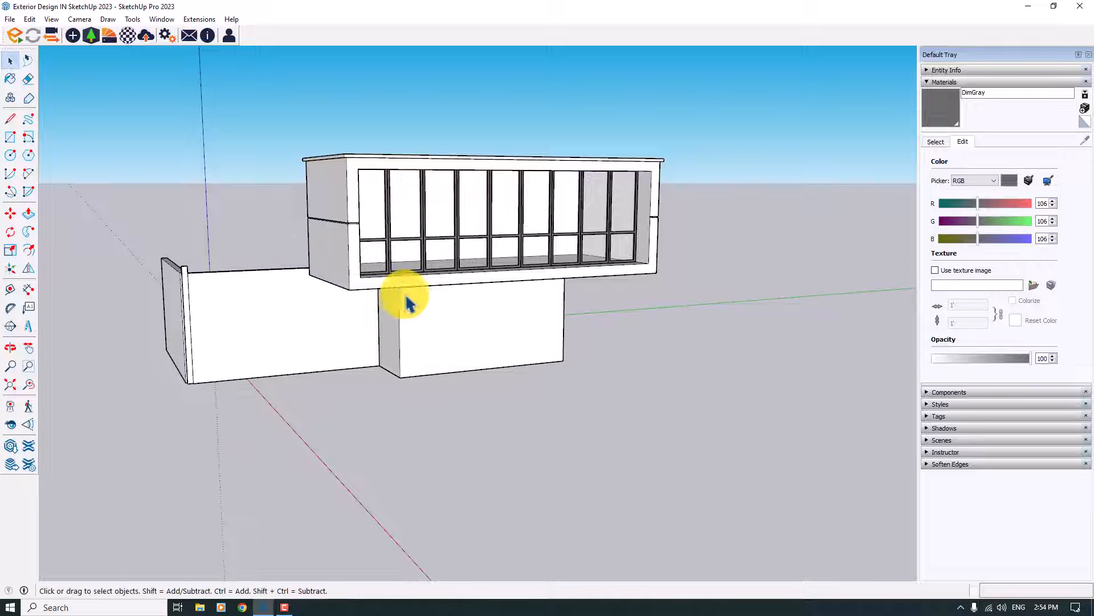
# Draw a narrow full-height vertical rectangle on the ground-floor front wall, running from the upper-floor underside to the ground
pyautogui.scroll(4, 421, 319)
pyautogui.scroll(-2, 509, 348)
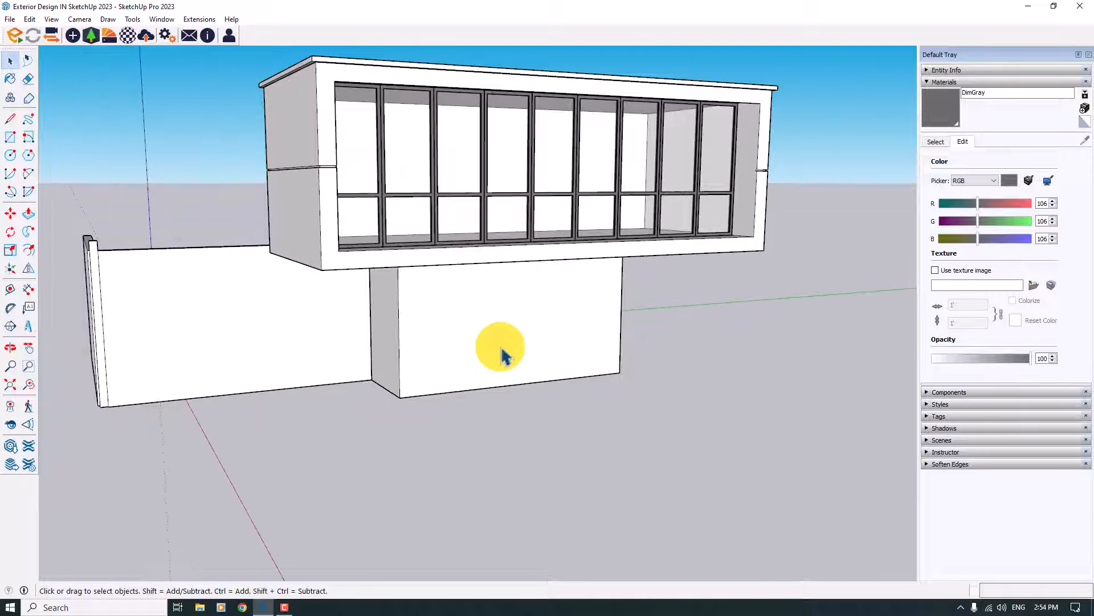
pyautogui.scroll(1, 505, 354)
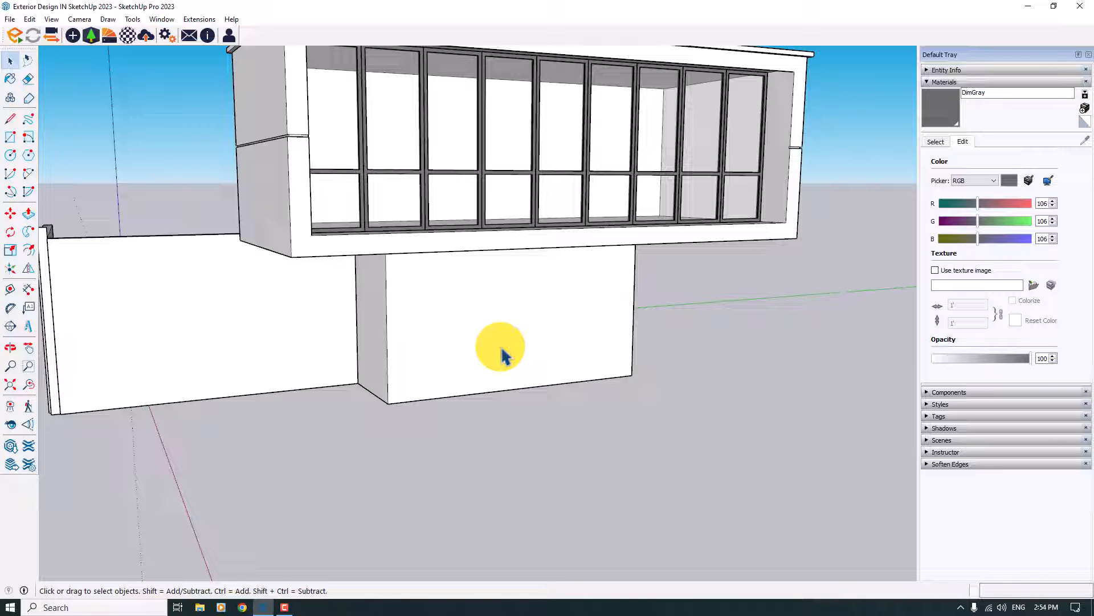
pyautogui.scroll(1, 562, 360)
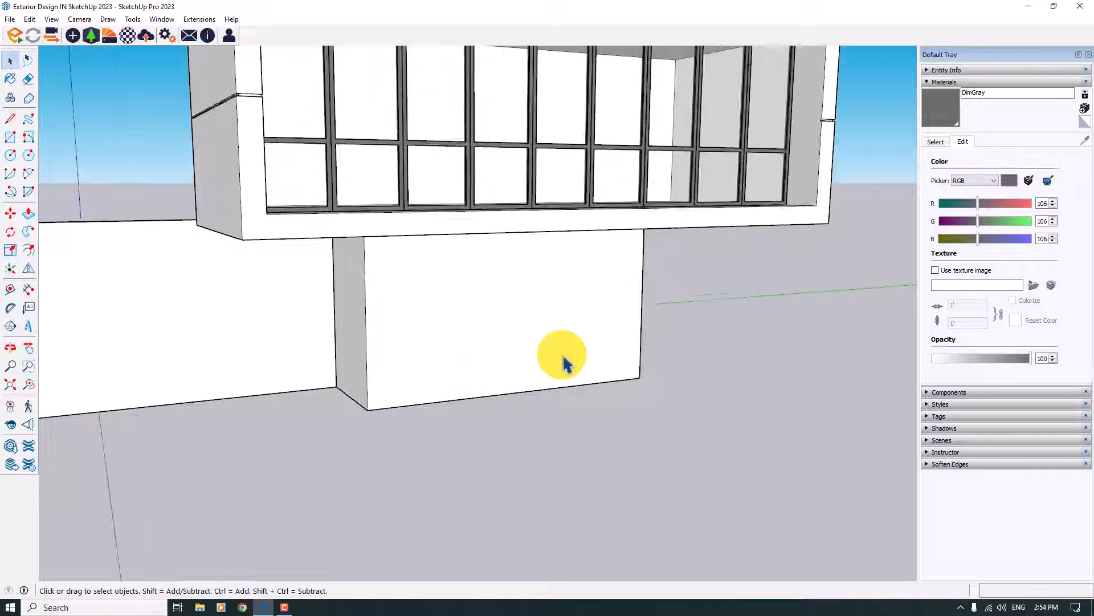
pyautogui.moveTo(562, 359); pyautogui.dragTo(361, 310, button='middle')
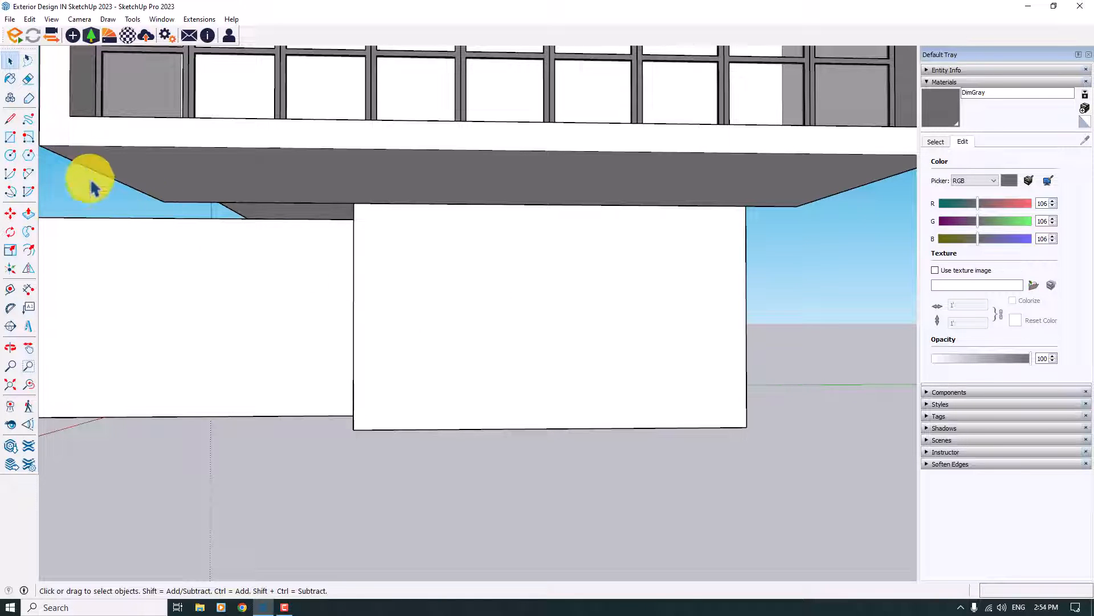
pyautogui.click(11, 138)
pyautogui.click(413, 204)
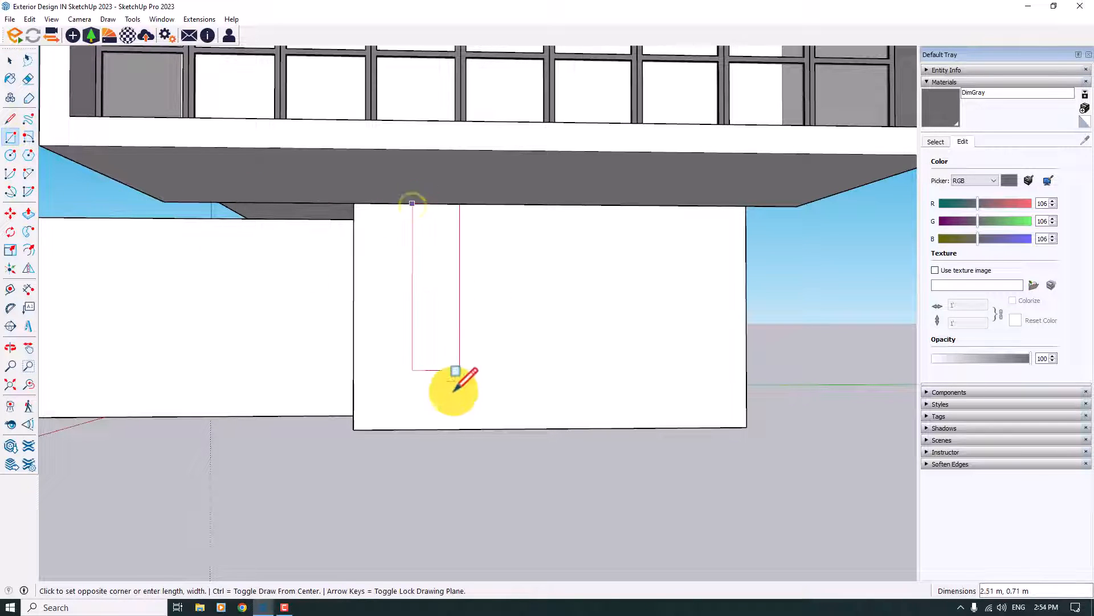
pyautogui.click(423, 427)
# Make the narrow vertical strip on the front wall a group
pyautogui.press('space')
pyautogui.click(419, 285)
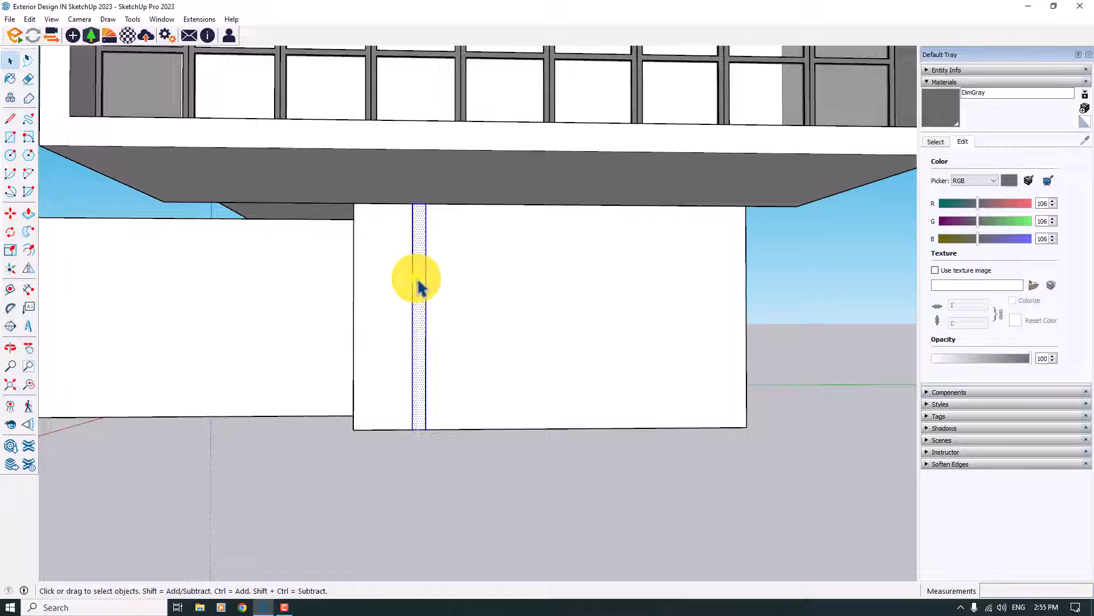
pyautogui.rightClick(419, 285)
pyautogui.click(463, 378)
pyautogui.click(180, 453)
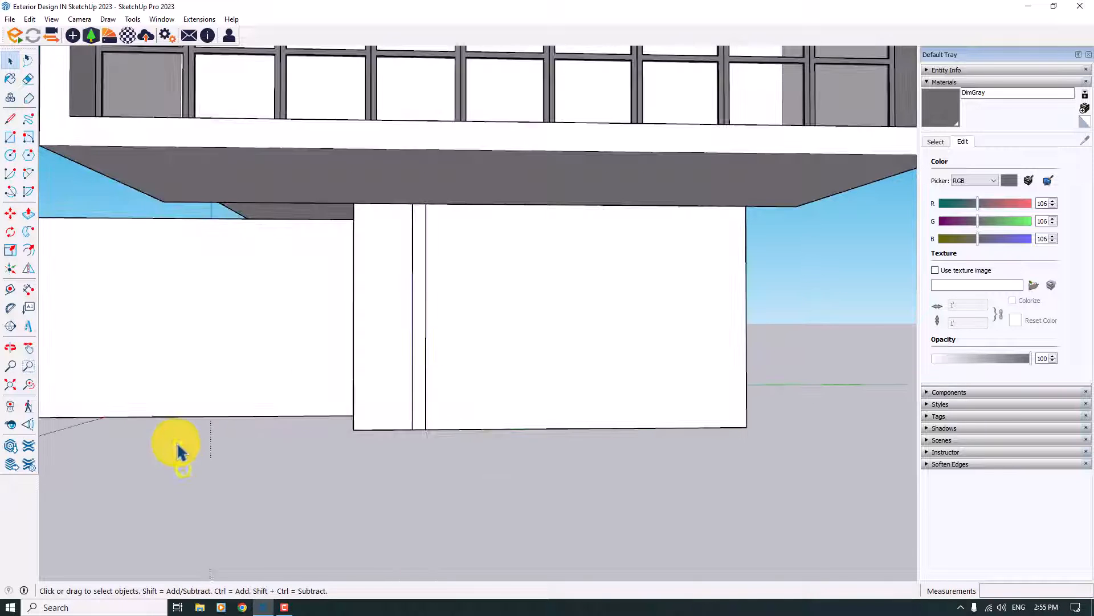
# Move the strip group about 0.88 m to the front wall's corner nearest the existing boundary wall
pyautogui.click(417, 386)
pyautogui.click(10, 213)
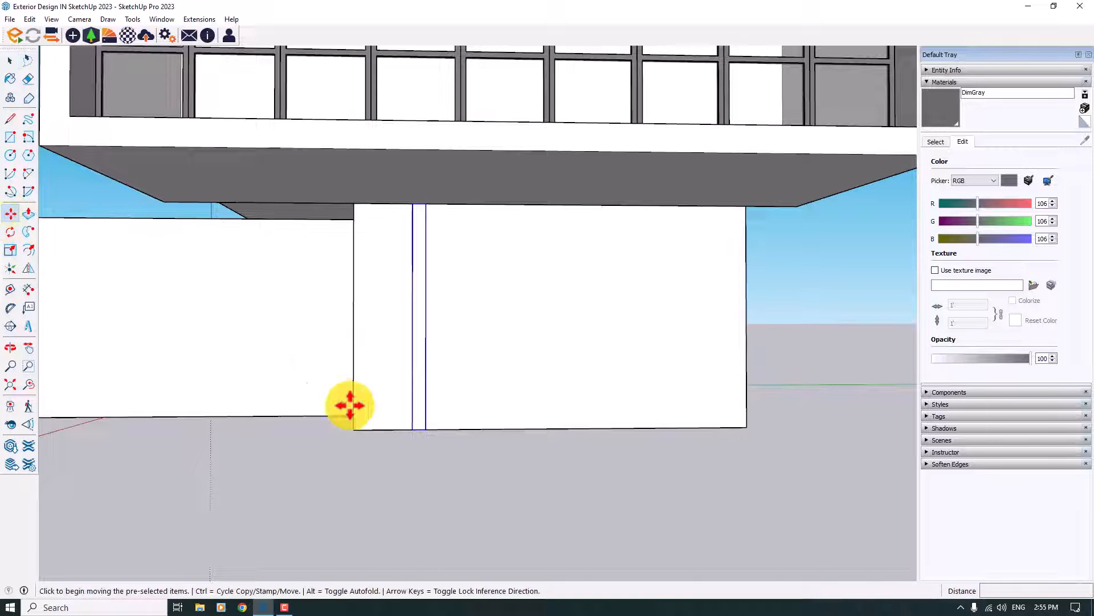
pyautogui.click(409, 429)
pyautogui.click(354, 429)
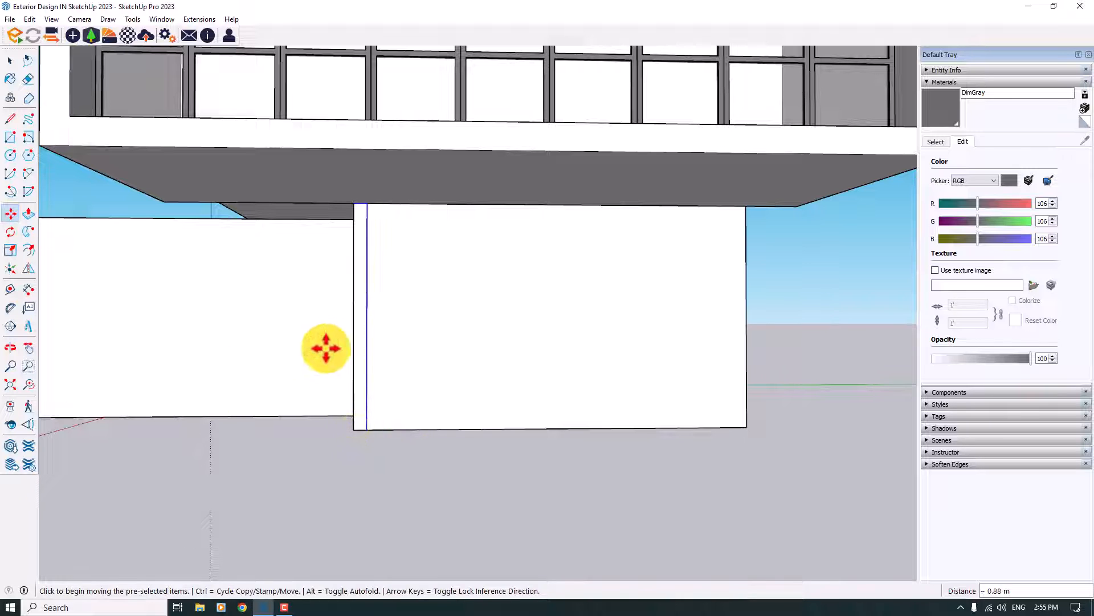
pyautogui.press('space')
# Inside the strip group, pull the strip forward 4 m into a wall and extend it with a new 2 m section
pyautogui.moveTo(359, 318); pyautogui.dragTo(195, 293, button='middle')
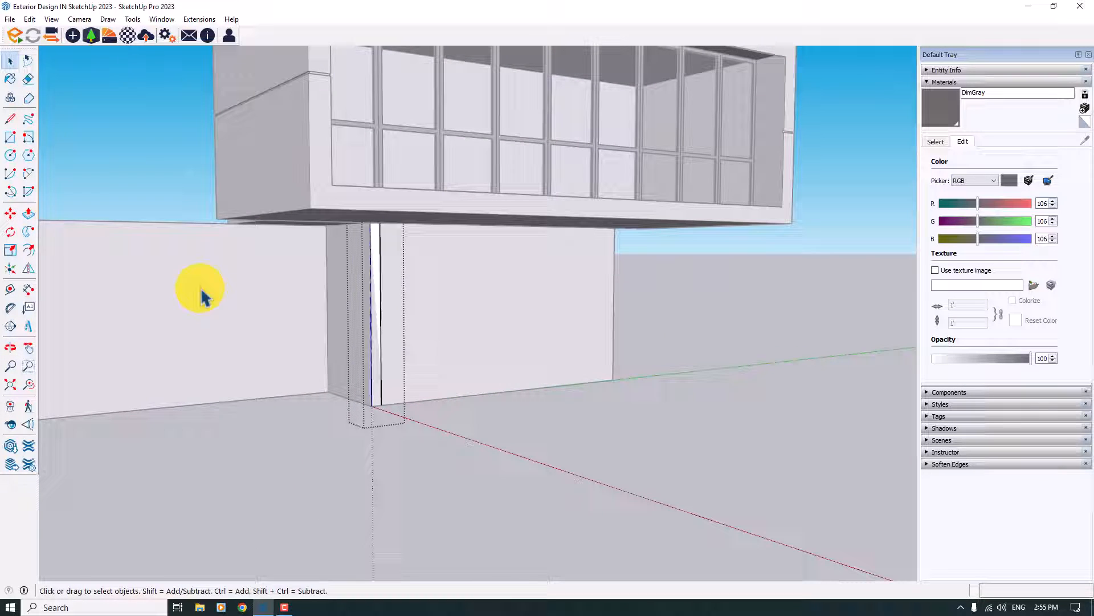
pyautogui.click(29, 212)
pyautogui.click(379, 258)
pyautogui.scroll(-5, 479, 244)
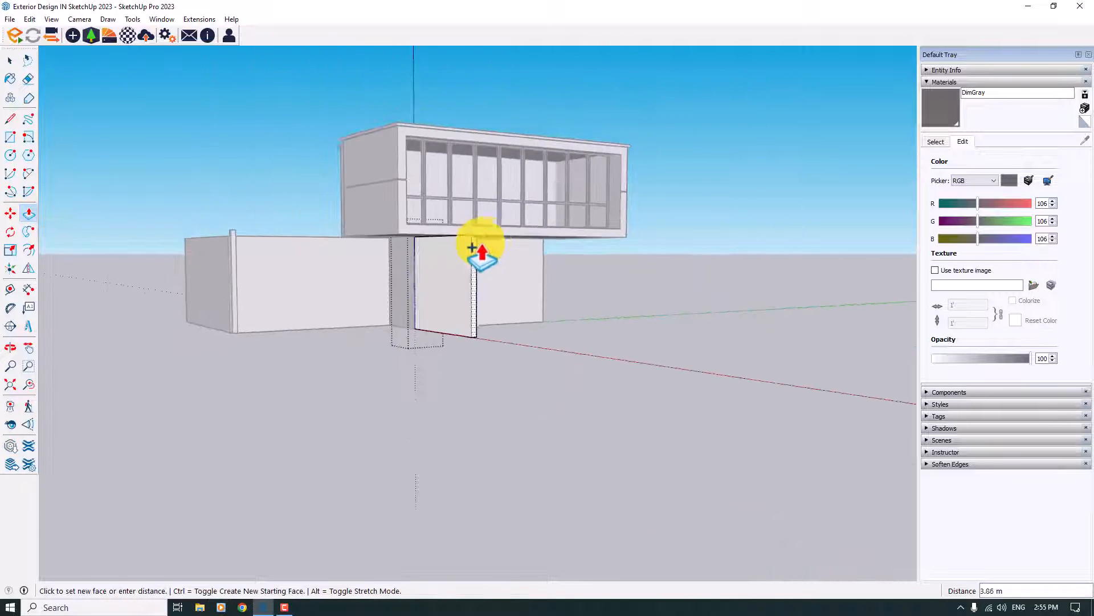
pyautogui.moveTo(478, 245); pyautogui.dragTo(485, 268, button='middle')
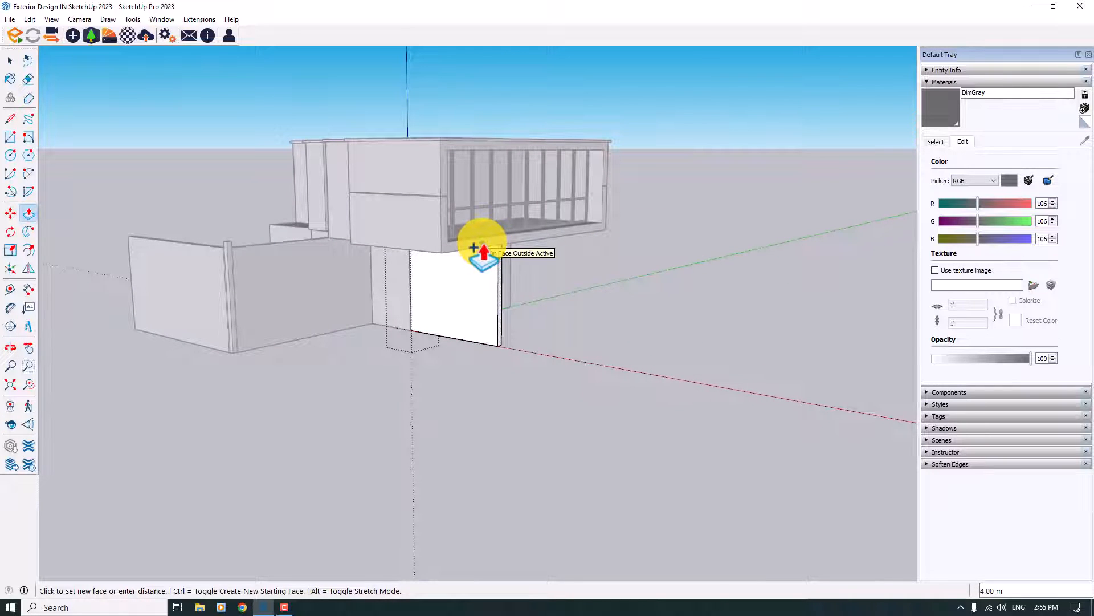
pyautogui.scroll(2, 498, 262)
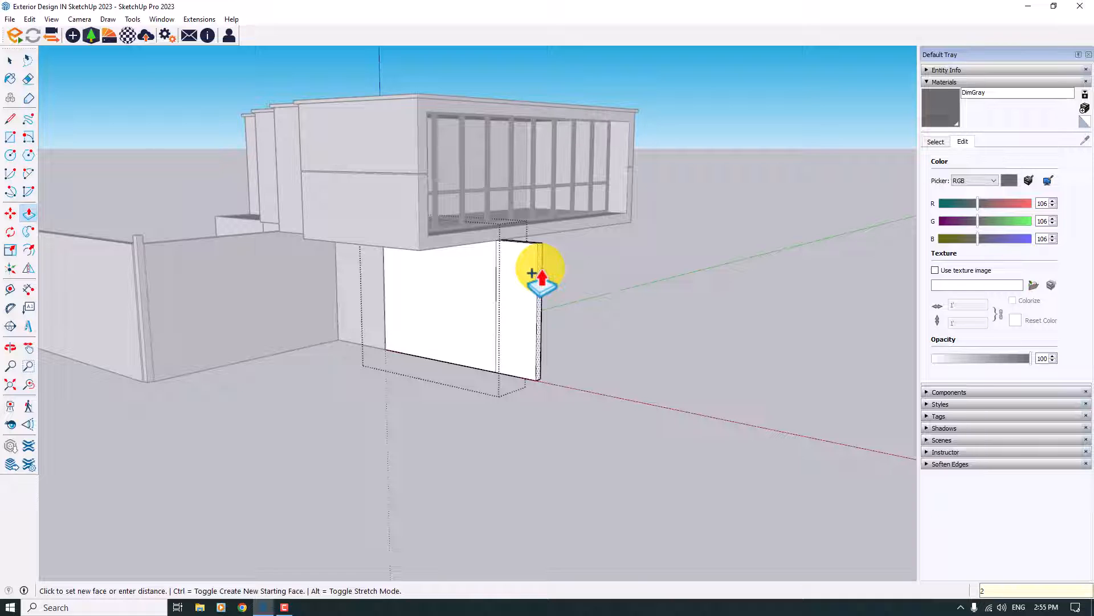
pyautogui.write('2')
pyautogui.press('Return')
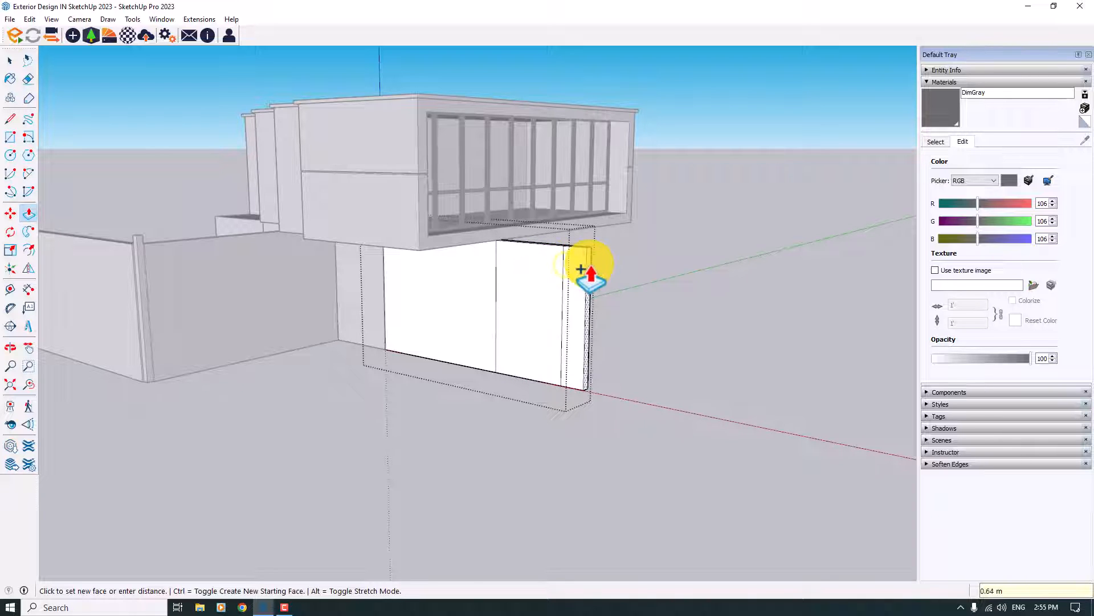
# Extend the new wall's end face with a further 8 m section followed by a 0.2 m corner section
pyautogui.scroll(-2, 587, 268)
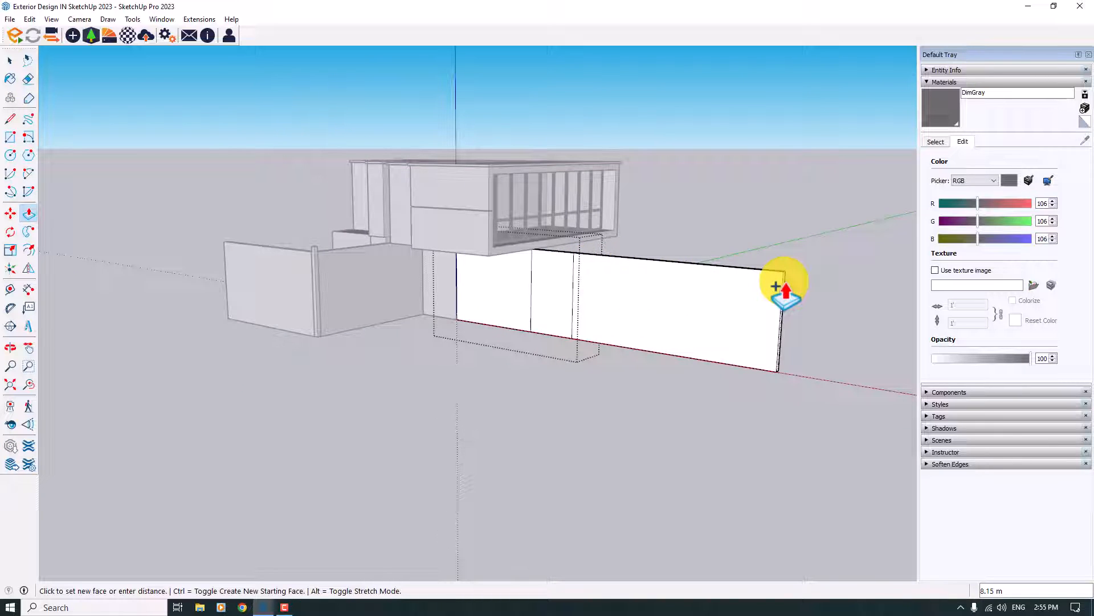
pyautogui.write('8')
pyautogui.press('Return')
pyautogui.scroll(2, 785, 288)
pyautogui.moveTo(787, 288); pyautogui.dragTo(647, 379, button='middle')
pyautogui.click(650, 377)
pyautogui.scroll(1, 655, 380)
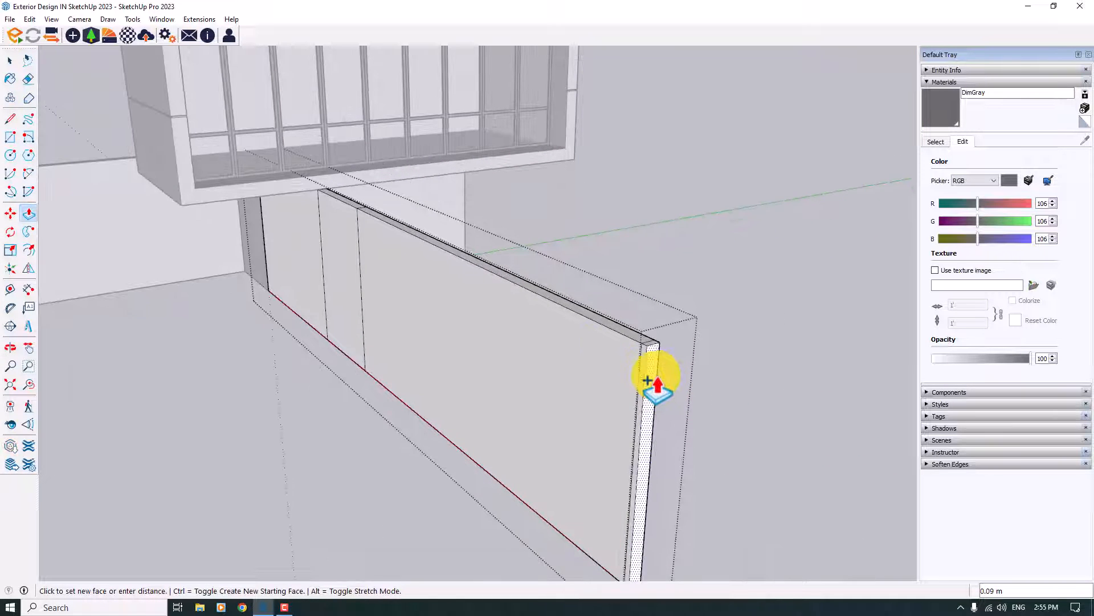
pyautogui.write('0.2')
pyautogui.press('Return')
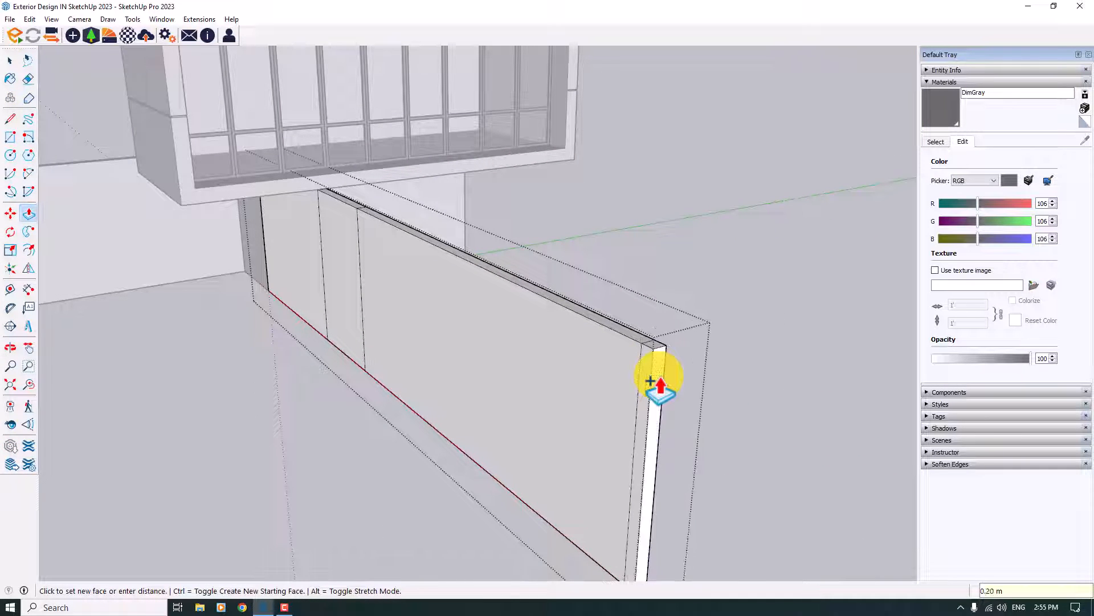
# Pull the inner side face of the 0.2 m end section sideways 6.60 m to form the front boundary wall
pyautogui.moveTo(647, 383); pyautogui.dragTo(154, 456, button='middle')
pyautogui.scroll(-3, 495, 329)
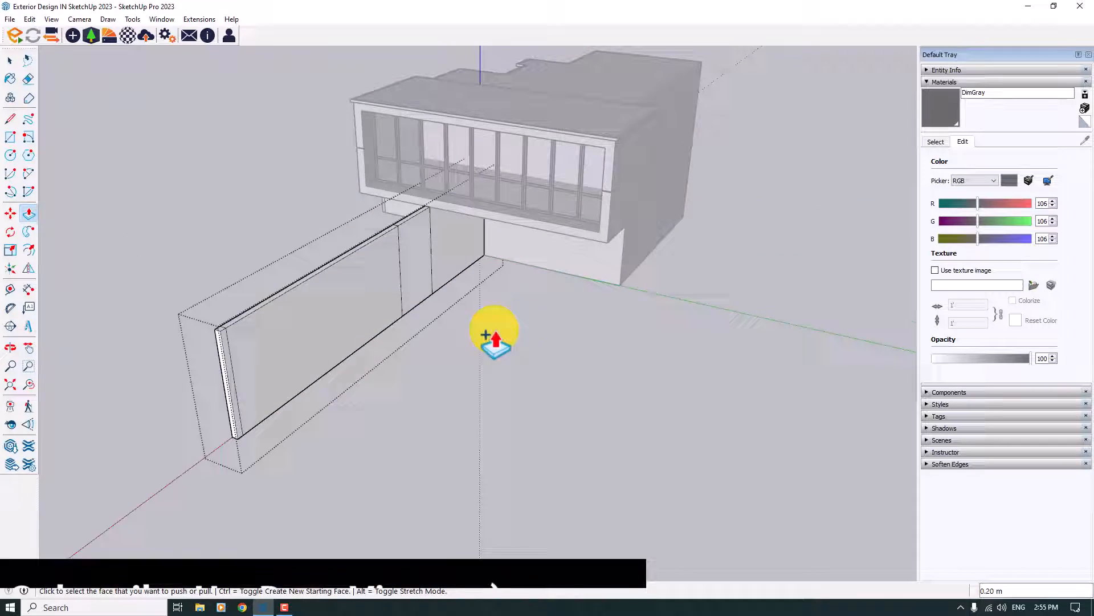
pyautogui.click(232, 361)
pyautogui.click(623, 212)
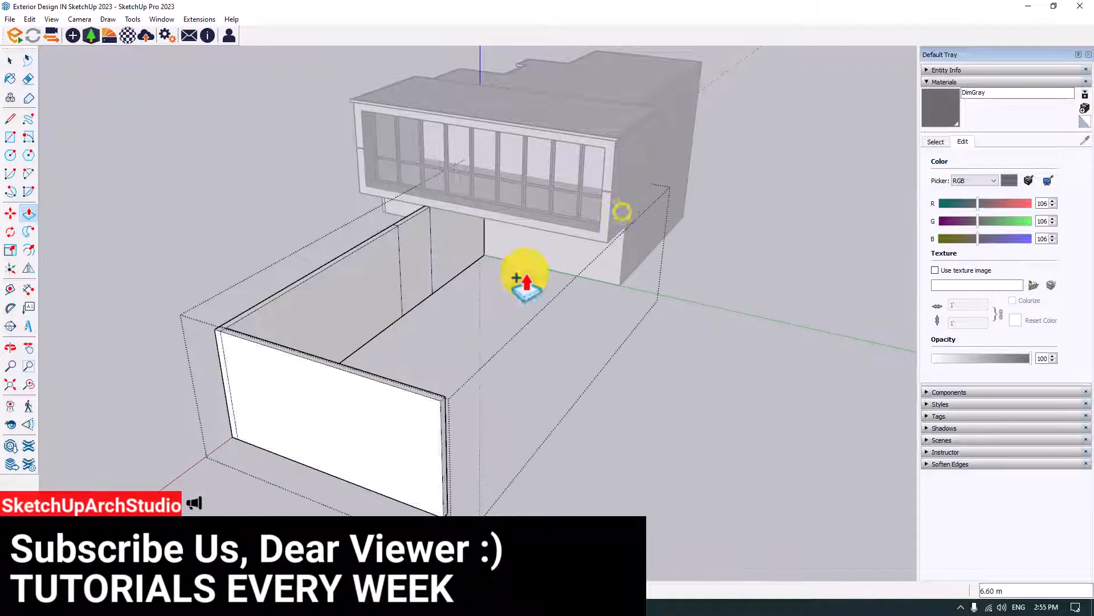
# Pull the narrow outer faces at the new boundary wall's corner outward to form a projecting corner pillar
pyautogui.moveTo(228, 410); pyautogui.dragTo(701, 403, button='middle')
pyautogui.scroll(5, 655, 391)
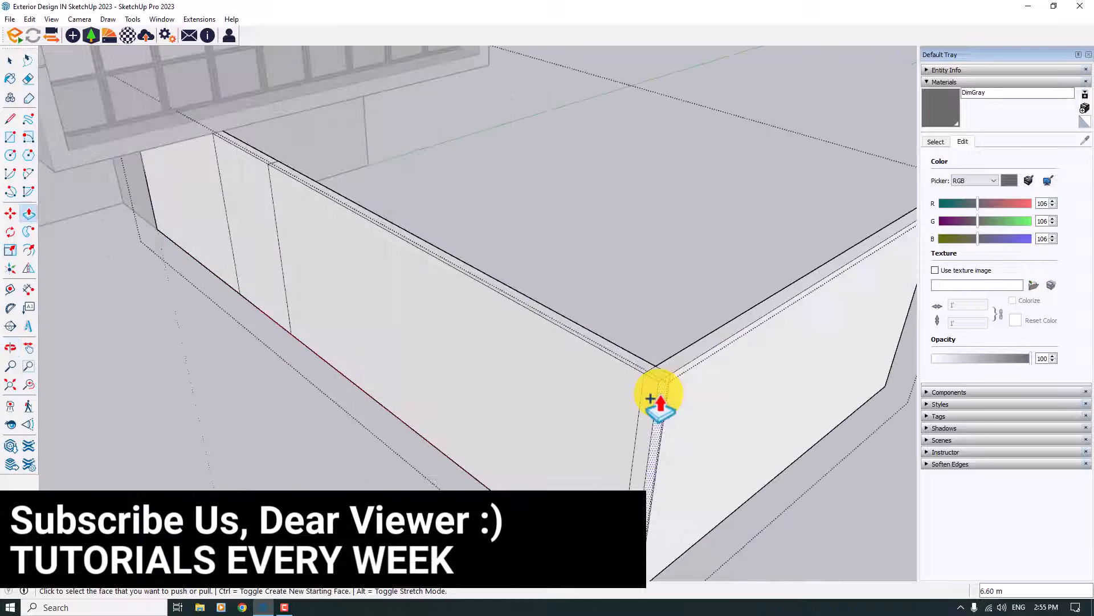
pyautogui.click(650, 392)
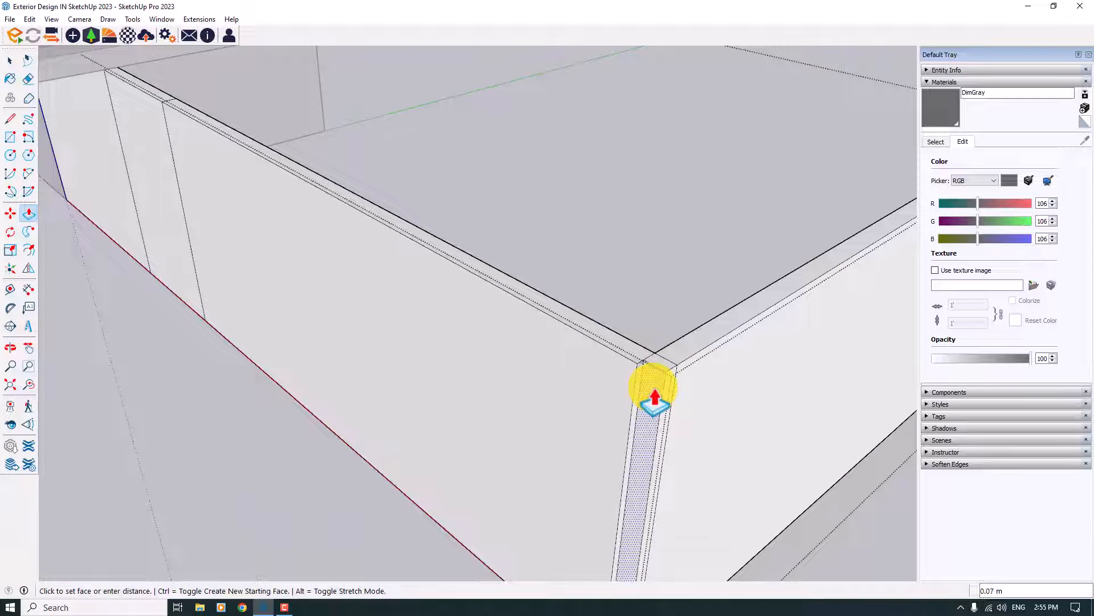
pyautogui.click(661, 393)
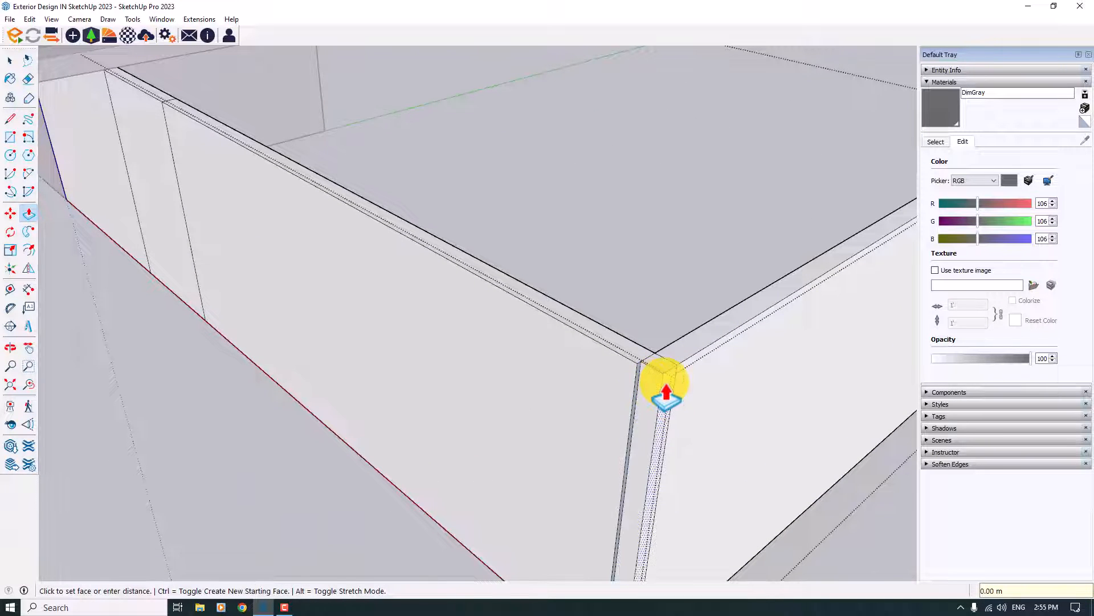
# Reverse the narrow side face between the new corner pillar and the long wall section
pyautogui.scroll(3, 664, 394)
pyautogui.press('space')
pyautogui.scroll(2, 627, 365)
pyautogui.click(546, 319)
pyautogui.rightClick(546, 318)
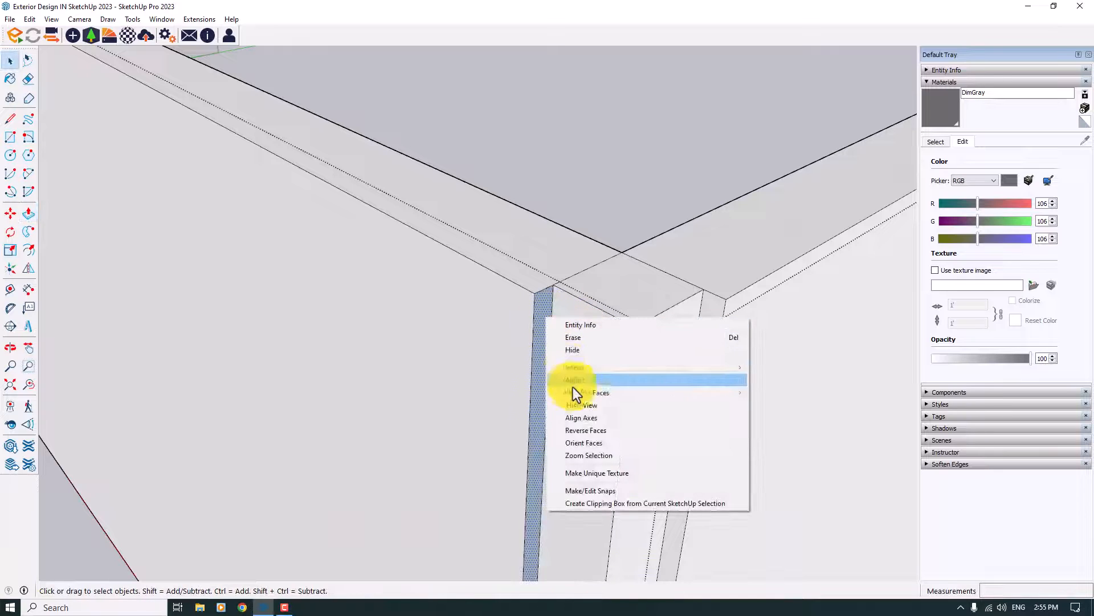
pyautogui.click(585, 430)
# Raise the new corner pillar's top face 0.21 m, level with the existing boundary wall's pillar
pyautogui.click(28, 213)
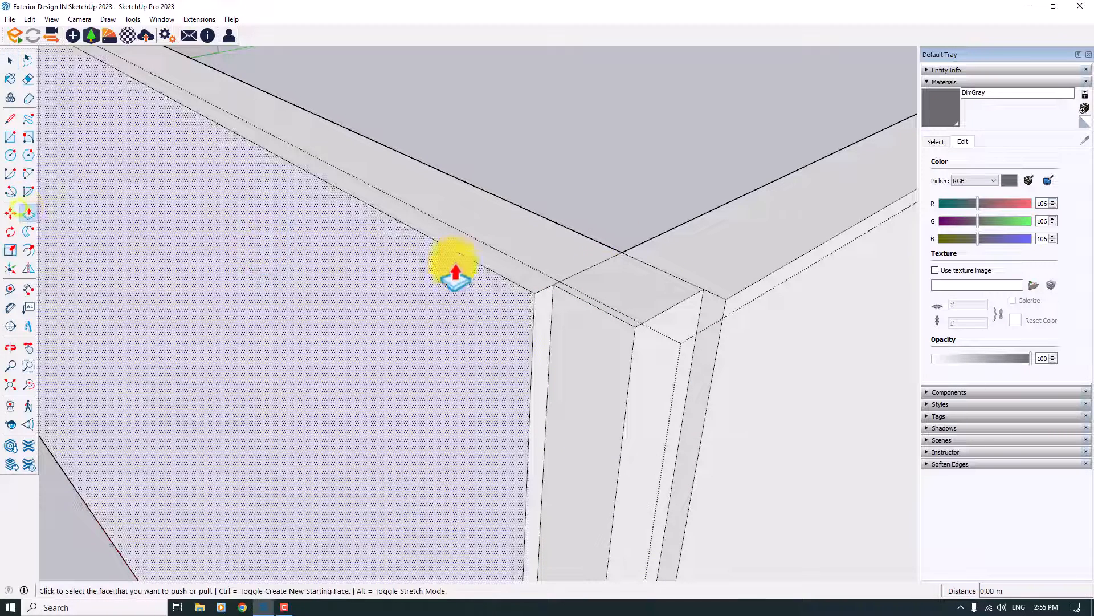
pyautogui.click(617, 273)
pyautogui.scroll(-6, 619, 271)
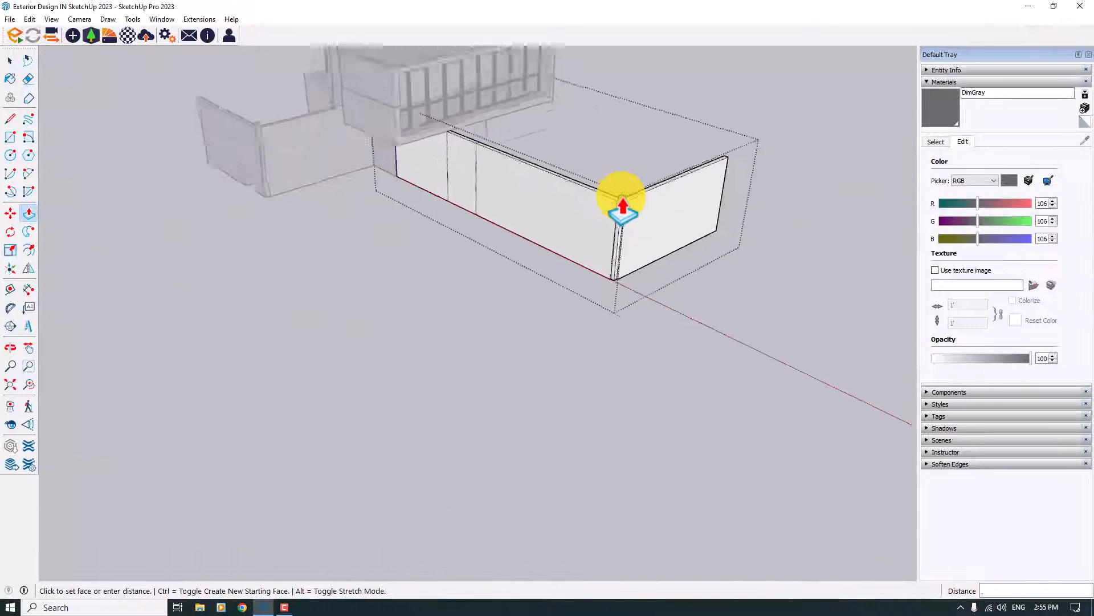
pyautogui.scroll(5, 362, 149)
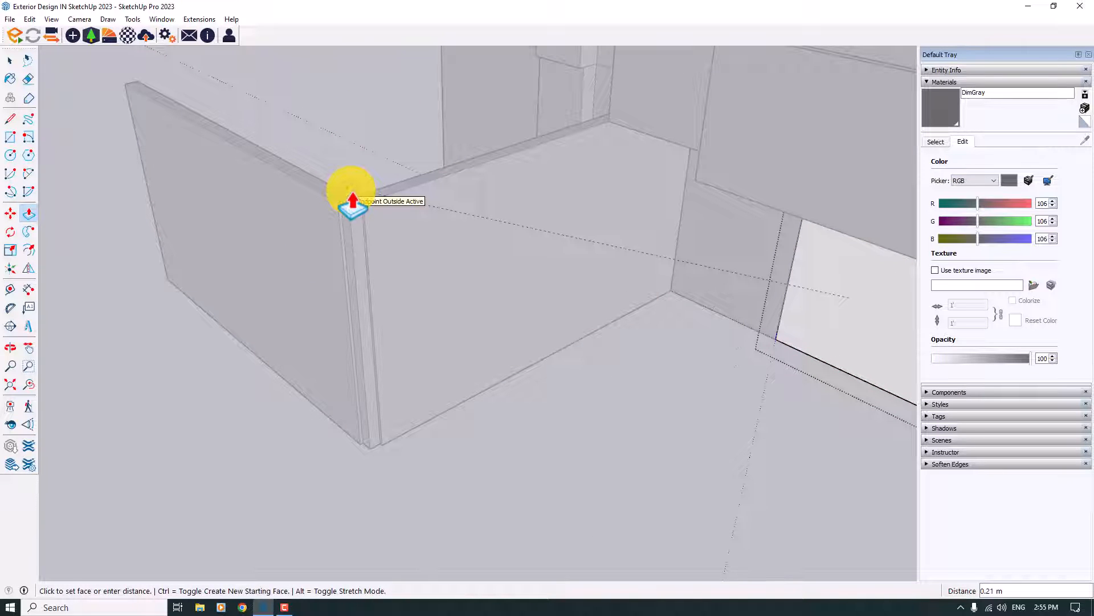
pyautogui.click(352, 185)
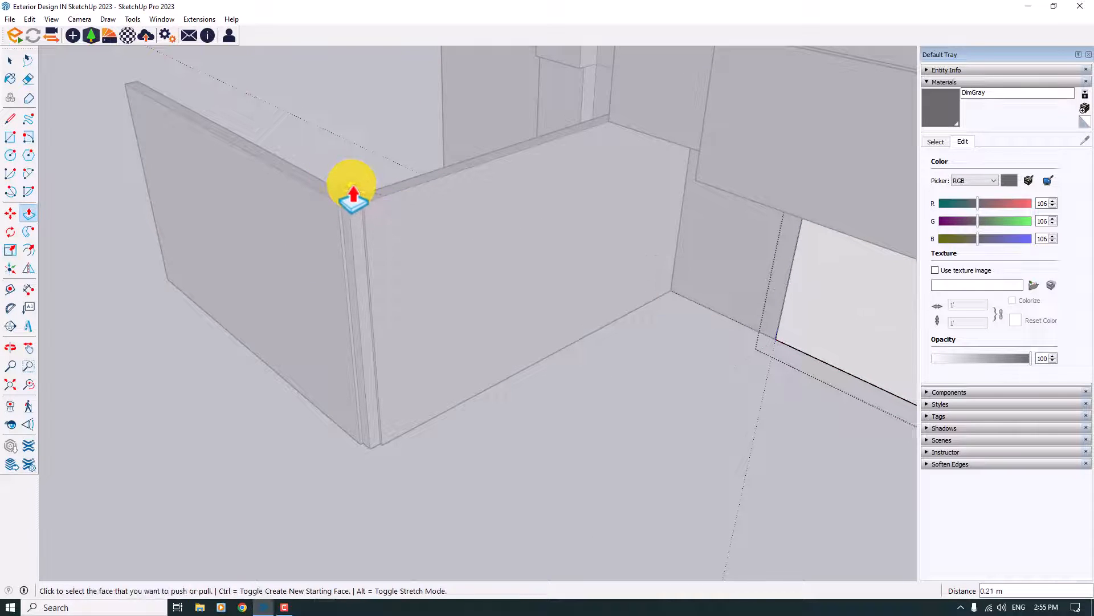
# Lower the top faces of the wall sections on both sides of the 2 m section by 0.08 m
pyautogui.scroll(-8, 353, 186)
pyautogui.press('space')
pyautogui.click(492, 365)
pyautogui.moveTo(492, 317); pyautogui.dragTo(509, 290, button='middle')
pyautogui.scroll(6, 454, 147)
pyautogui.scroll(-3, 487, 277)
pyautogui.scroll(5, 494, 289)
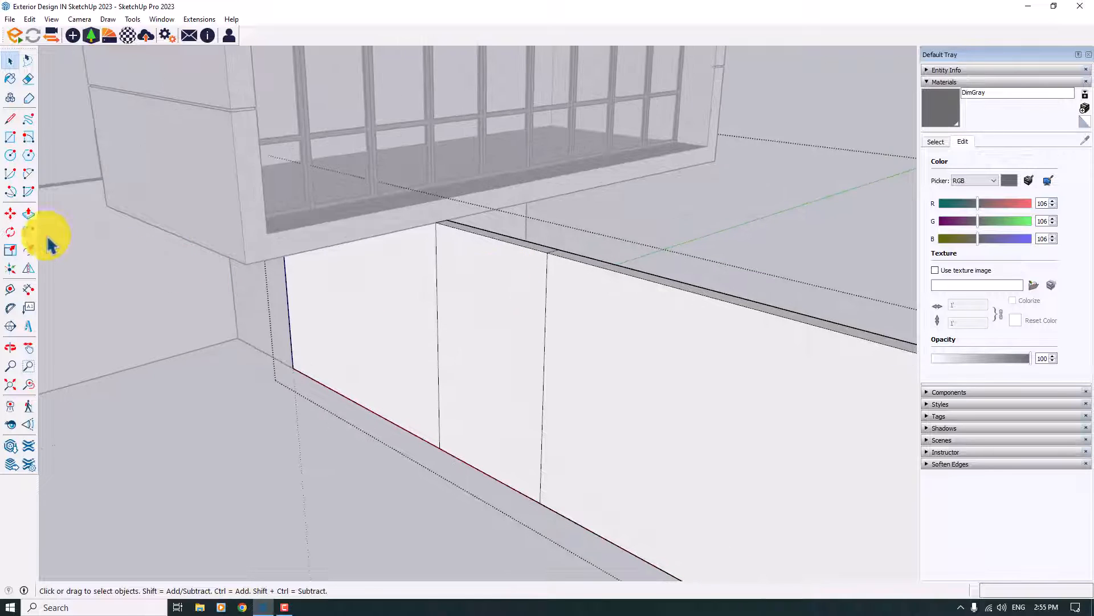
pyautogui.click(29, 213)
pyautogui.scroll(2, 561, 276)
pyautogui.click(562, 267)
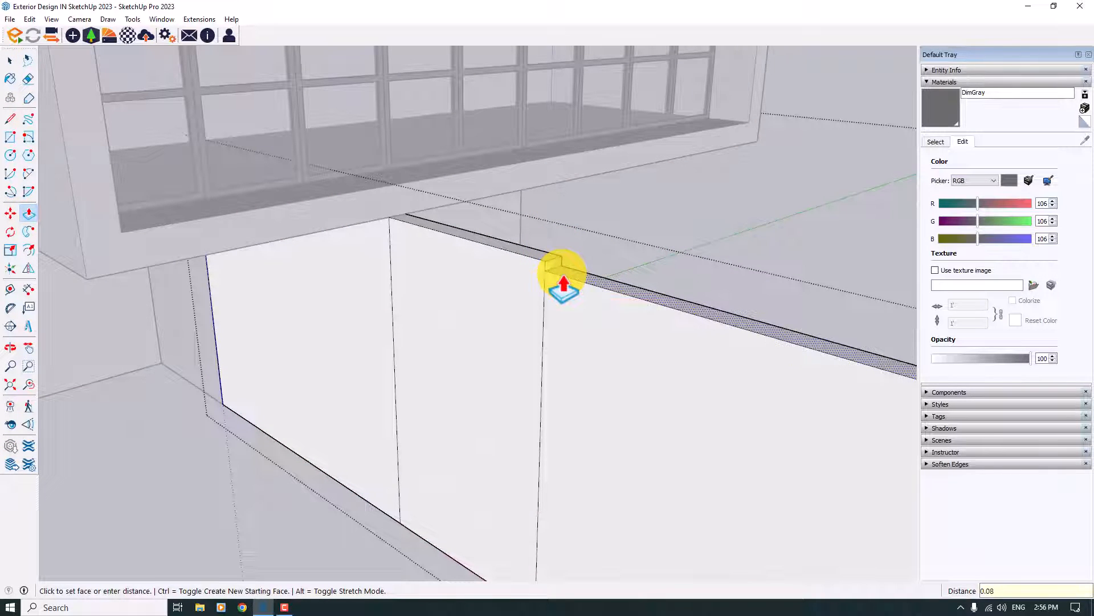
pyautogui.press('Return')
pyautogui.scroll(2, 405, 228)
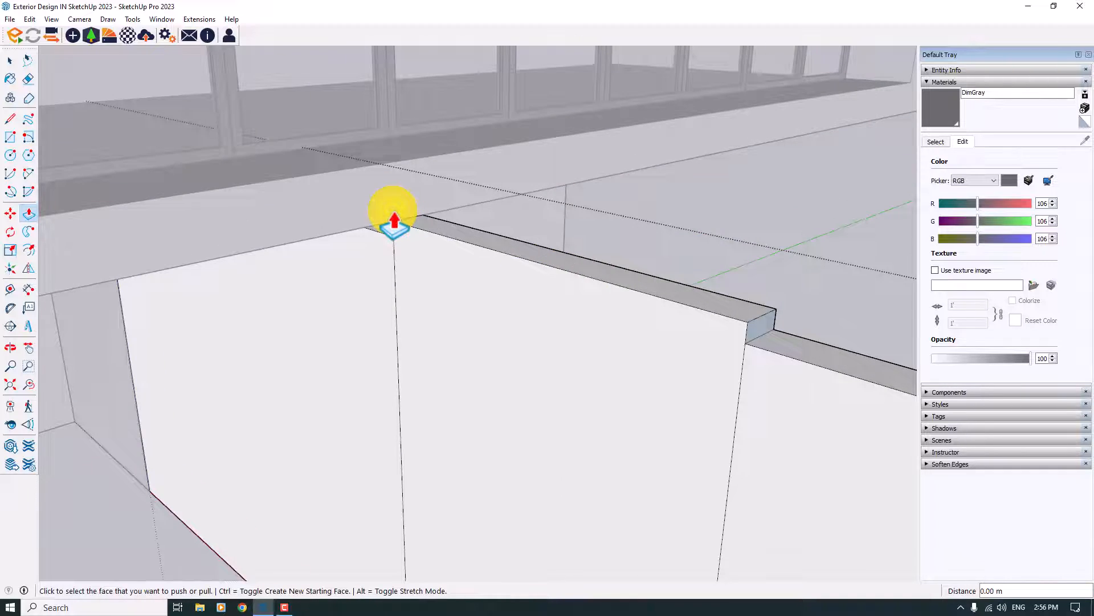
pyautogui.scroll(-4, 393, 210)
pyautogui.moveTo(393, 211); pyautogui.dragTo(420, 216, button='middle')
pyautogui.scroll(5, 427, 222)
pyautogui.press('space')
pyautogui.scroll(-4, 464, 286)
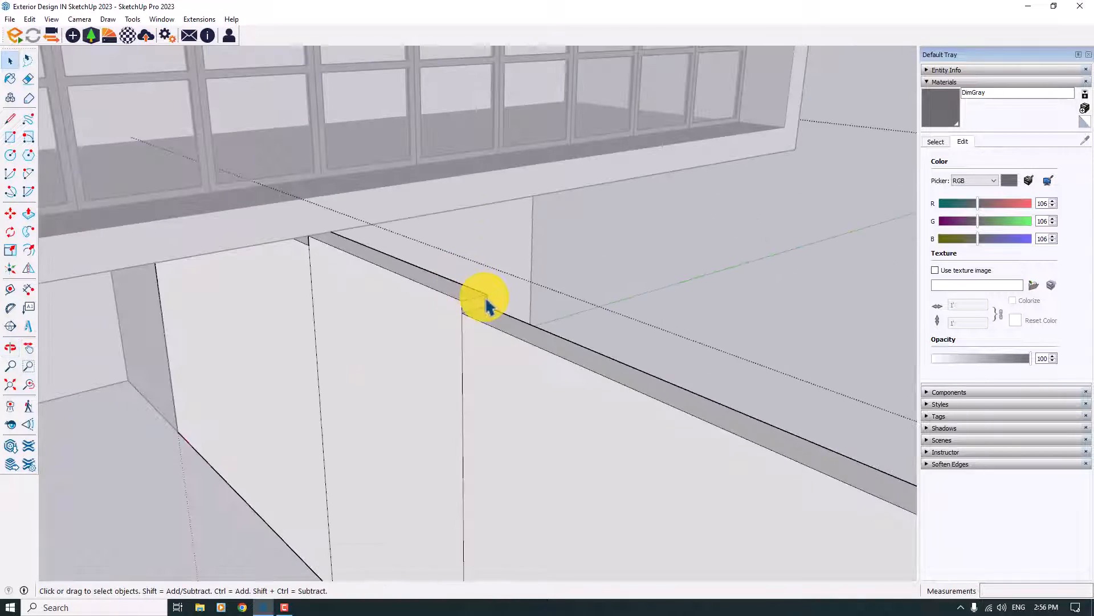
# Reverse the small end face at the height step between the 2 m section and the long wall section
pyautogui.scroll(2, 476, 305)
pyautogui.click(475, 306)
pyautogui.moveTo(239, 306)
pyautogui.mouseDown(button='middle')
pyautogui.moveTo(654, 249)
pyautogui.moveTo(303, 276)
pyautogui.moveTo(246, 302)
pyautogui.mouseUp(button='middle')
pyautogui.scroll(5, 556, 276)
pyautogui.scroll(-5, 561, 281)
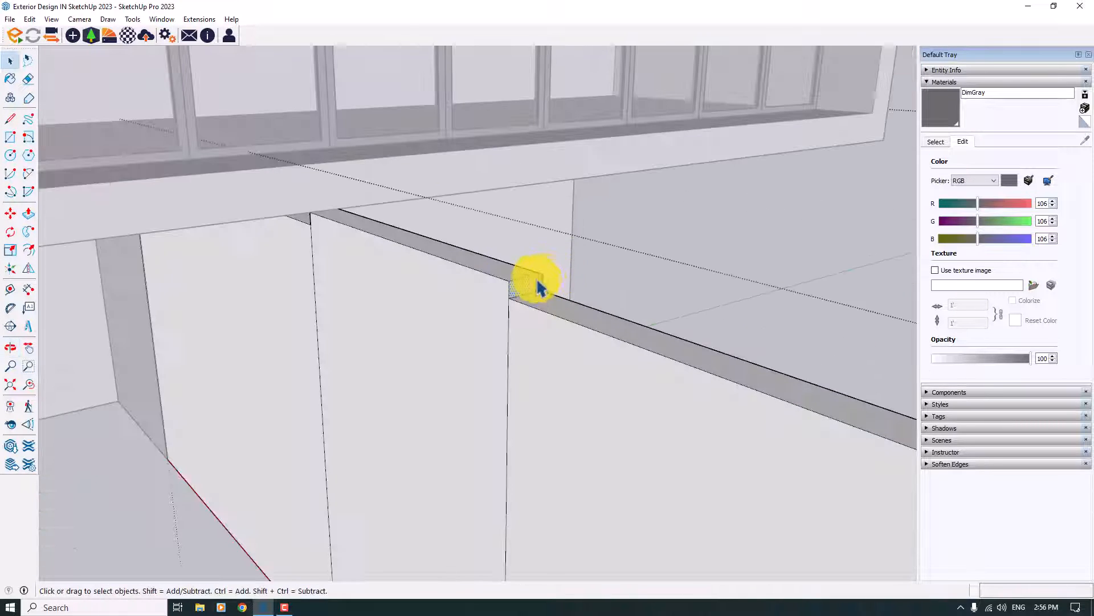
pyautogui.moveTo(539, 285); pyautogui.dragTo(519, 288, button='middle')
pyautogui.rightClick(520, 288)
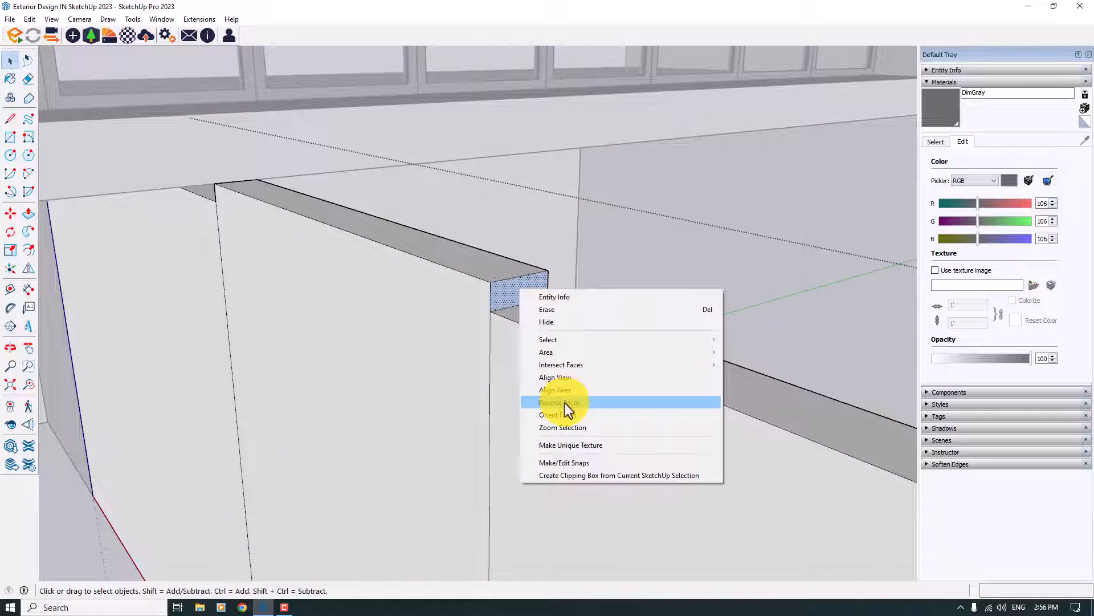
pyautogui.moveTo(567, 410); pyautogui.dragTo(581, 289, button='middle')
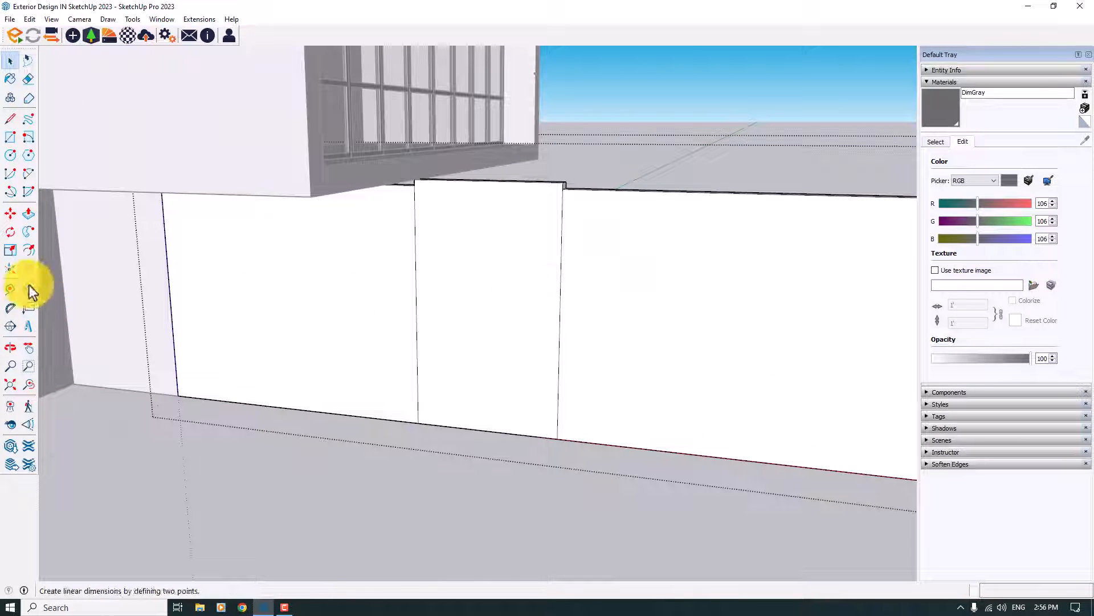
# Offset the side and top edges of the raised 2 m wall section inward by 0.47 m, leaving the ground edge out
pyautogui.click(440, 313)
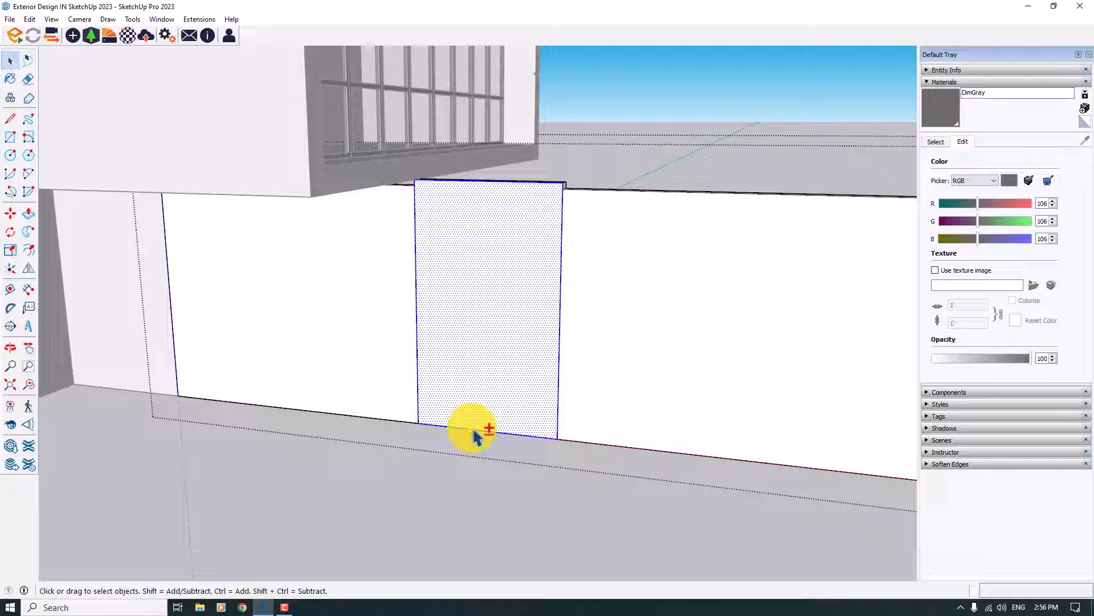
pyautogui.keyDown('shift'); pyautogui.click(477, 399); pyautogui.keyUp('shift')
pyautogui.click(29, 251)
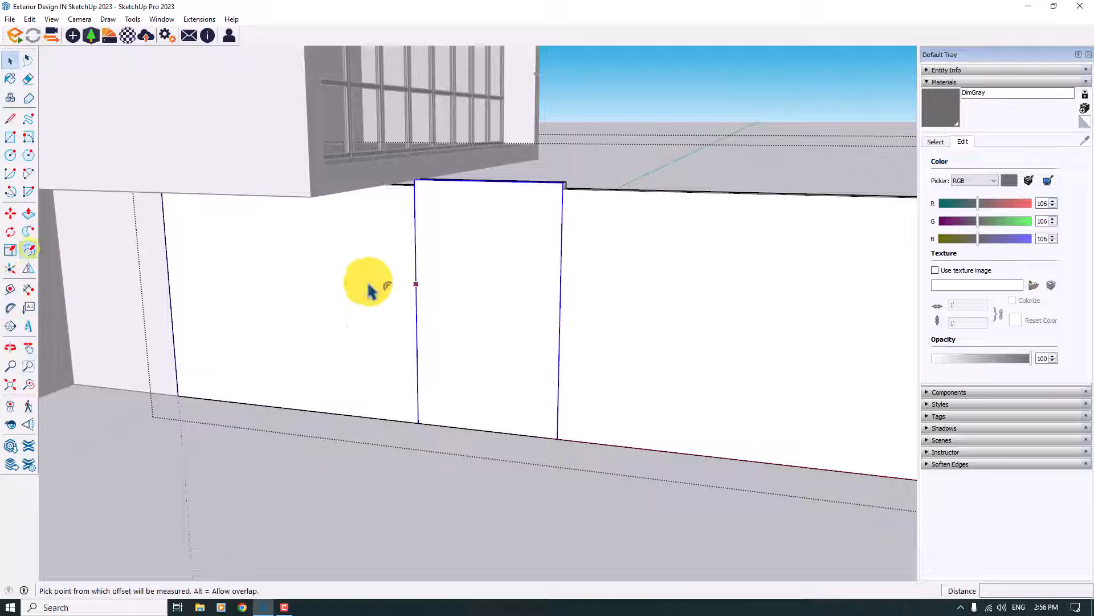
pyautogui.click(416, 272)
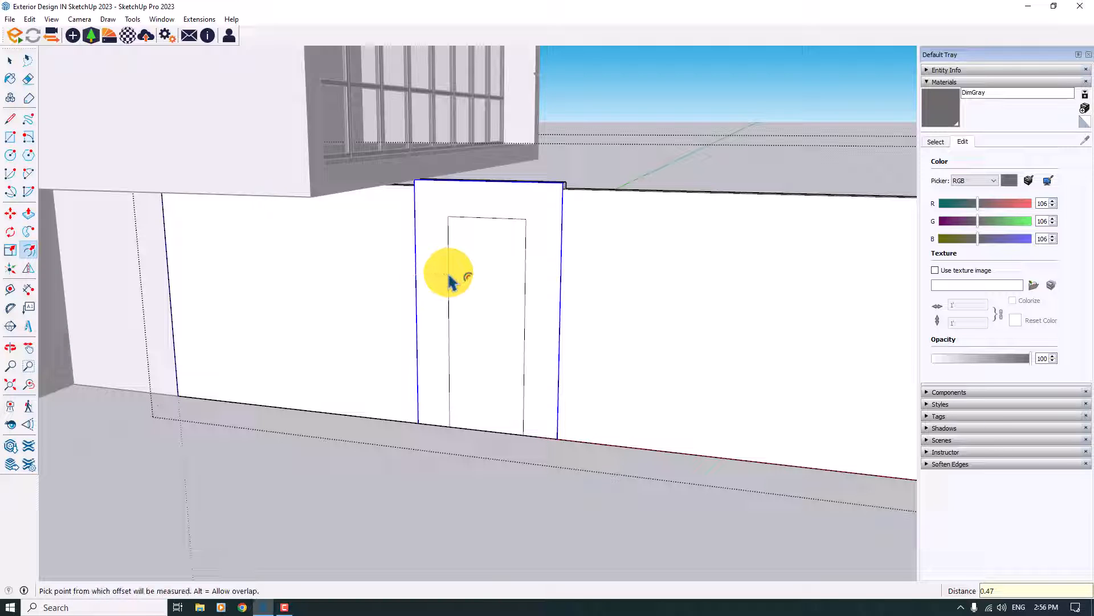
pyautogui.press('space')
# Push the inner offset face through the raised wall section to cut a doorway opening
pyautogui.click(29, 213)
pyautogui.click(459, 245)
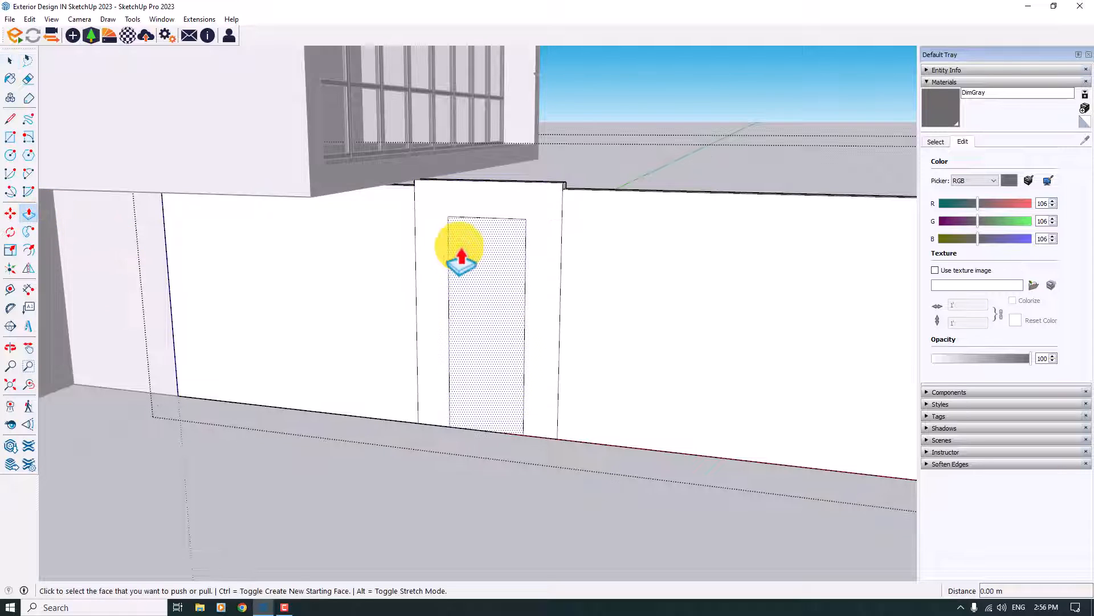
pyautogui.click(507, 288)
# Pull the door surround's front face 0.06 m out from the boundary wall
pyautogui.moveTo(506, 295); pyautogui.dragTo(365, 253, button='middle')
pyautogui.click(367, 250)
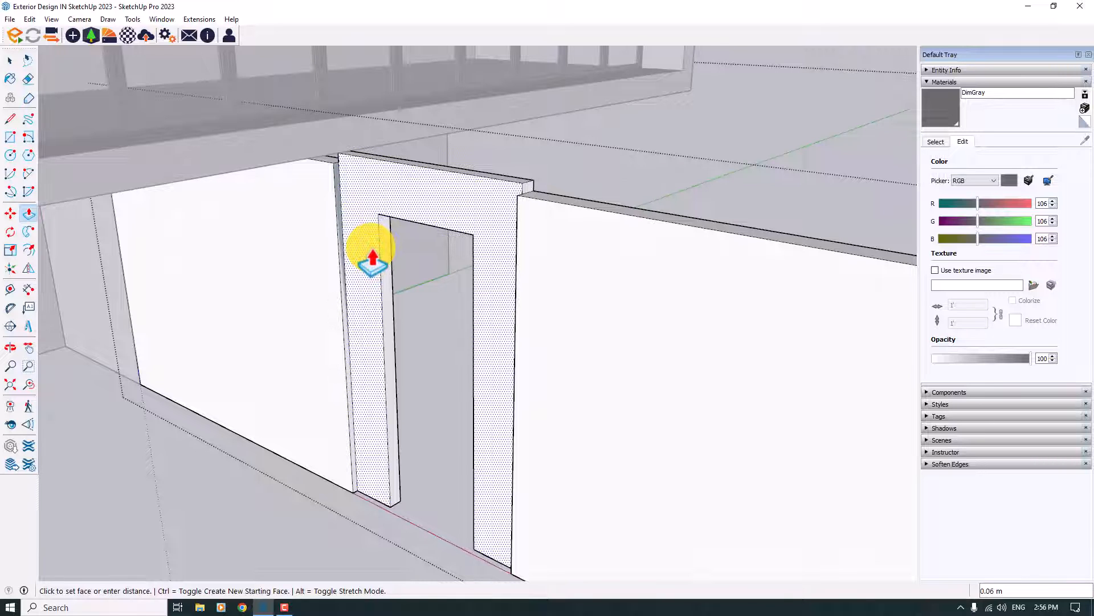
pyautogui.write('0.06')
pyautogui.press('Return')
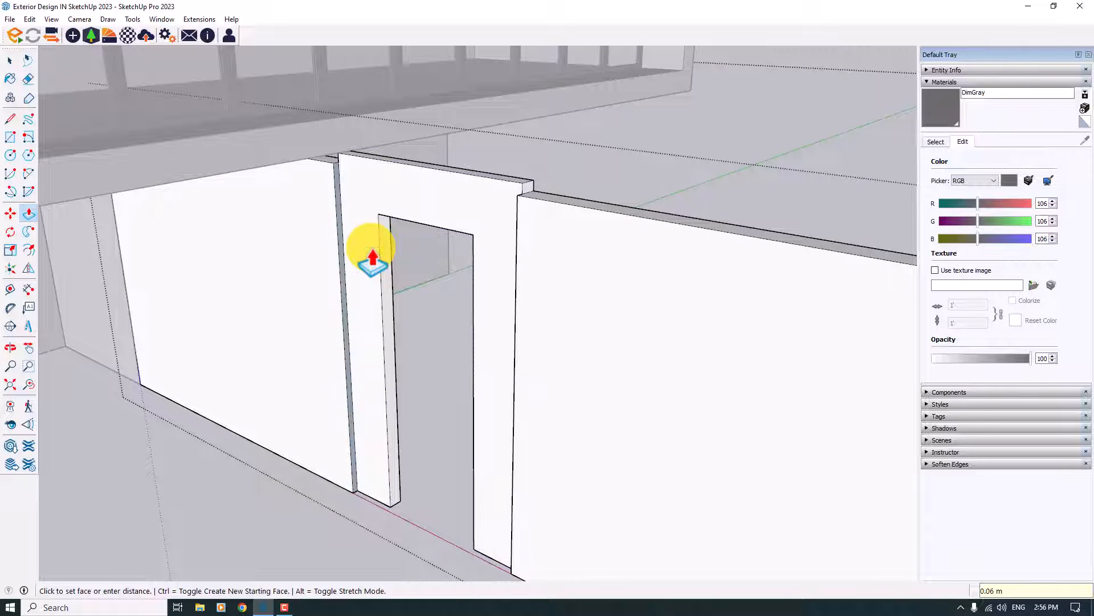
# Reverse the narrow side face between the door surround and the wall section under the overhang
pyautogui.press('space')
pyautogui.scroll(5, 336, 171)
pyautogui.rightClick(335, 183)
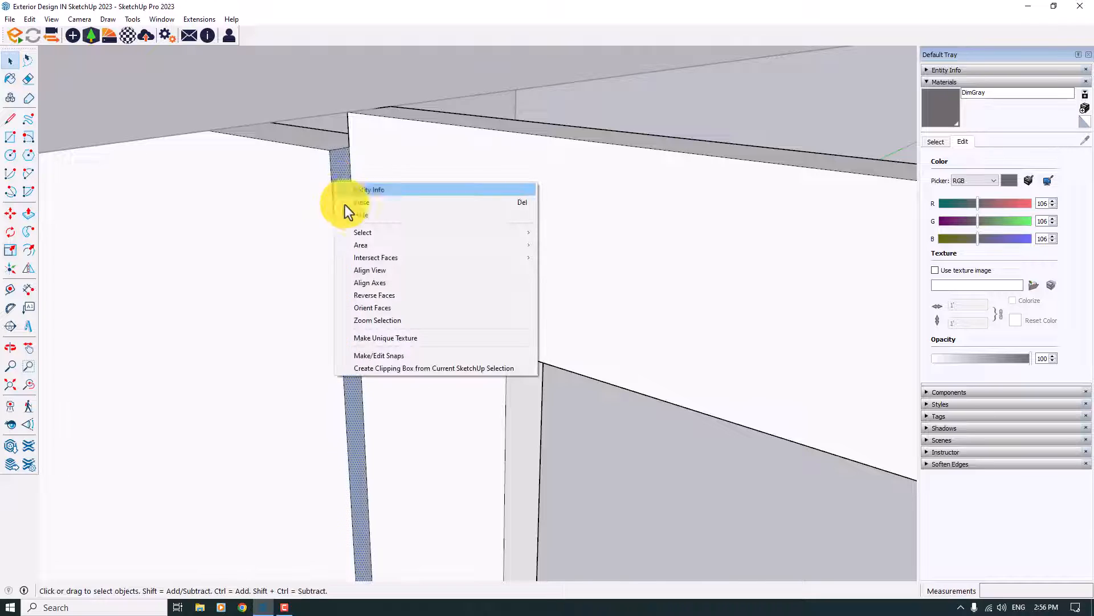
pyautogui.click(380, 296)
# Examine the doorway from several angles and view the whole house with its boundary walls
pyautogui.scroll(-3, 326, 203)
pyautogui.moveTo(488, 288); pyautogui.dragTo(631, 318, button='middle')
pyautogui.scroll(-3, 535, 240)
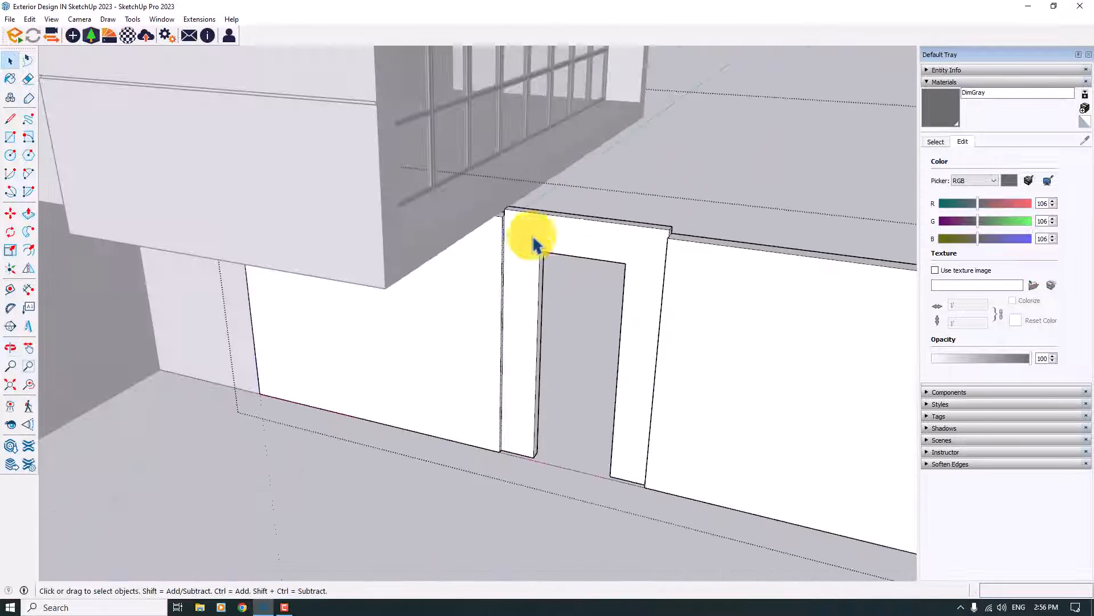
pyautogui.moveTo(535, 239); pyautogui.dragTo(826, 204, button='middle')
pyautogui.scroll(-3, 741, 205)
pyautogui.moveTo(740, 206); pyautogui.dragTo(439, 191, button='middle')
pyautogui.scroll(-5, 477, 228)
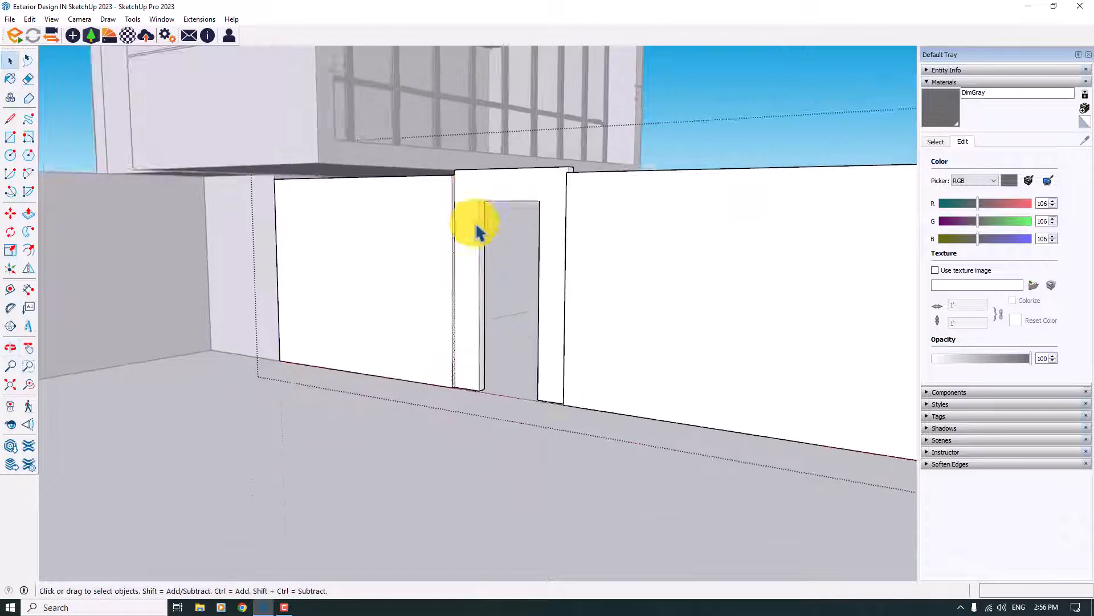
pyautogui.moveTo(478, 392); pyautogui.dragTo(403, 432, button='middle')
pyautogui.scroll(-3, 419, 399)
pyautogui.scroll(-1, 409, 401)
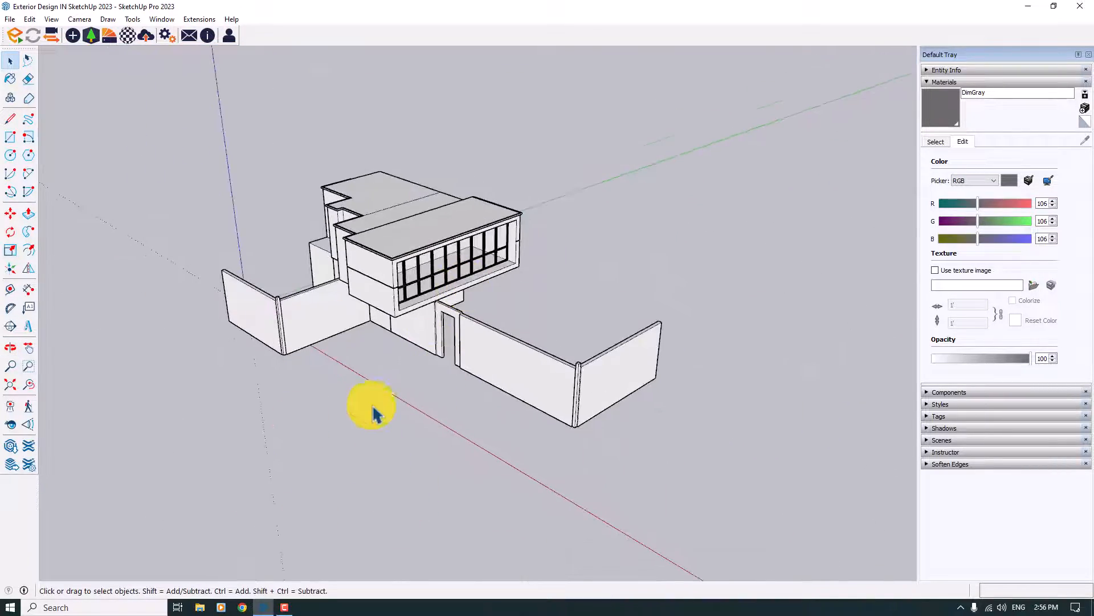
pyautogui.scroll(3, 374, 404)
pyautogui.scroll(-3, 436, 308)
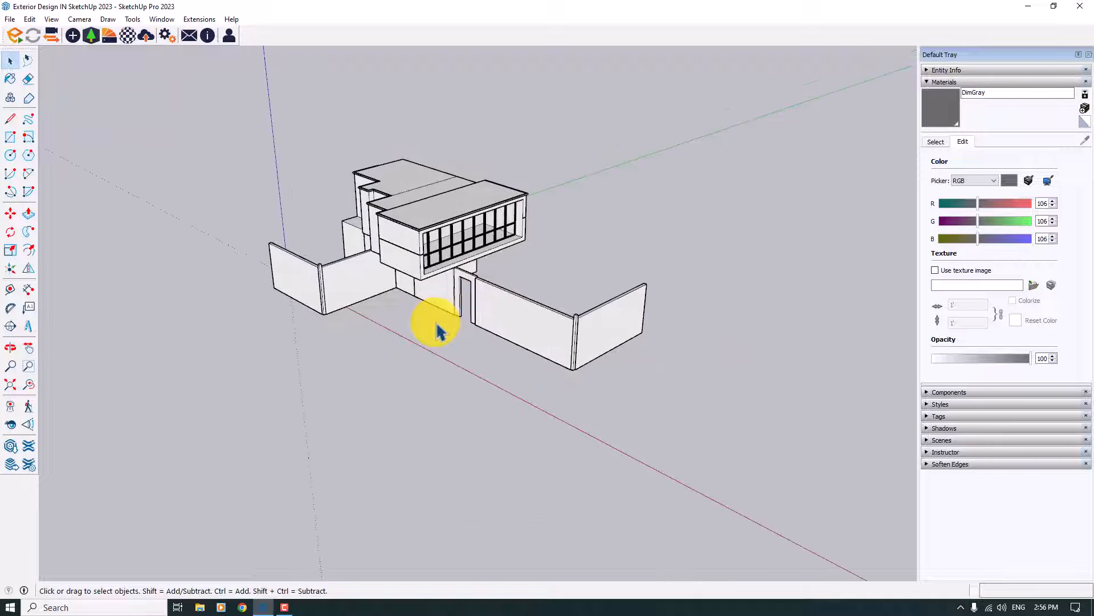
pyautogui.scroll(2, 435, 327)
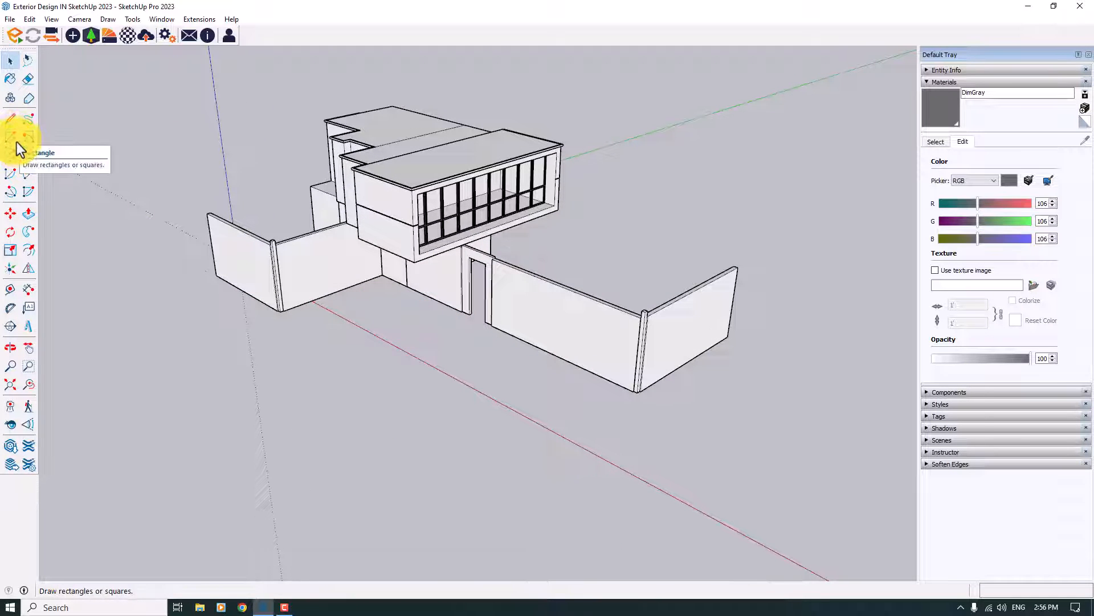
# Draw a 6 m line outward from the door surround's base corner and a long line from its end along the red axis
pyautogui.click(12, 120)
pyautogui.scroll(1, 413, 305)
pyautogui.scroll(1, 411, 306)
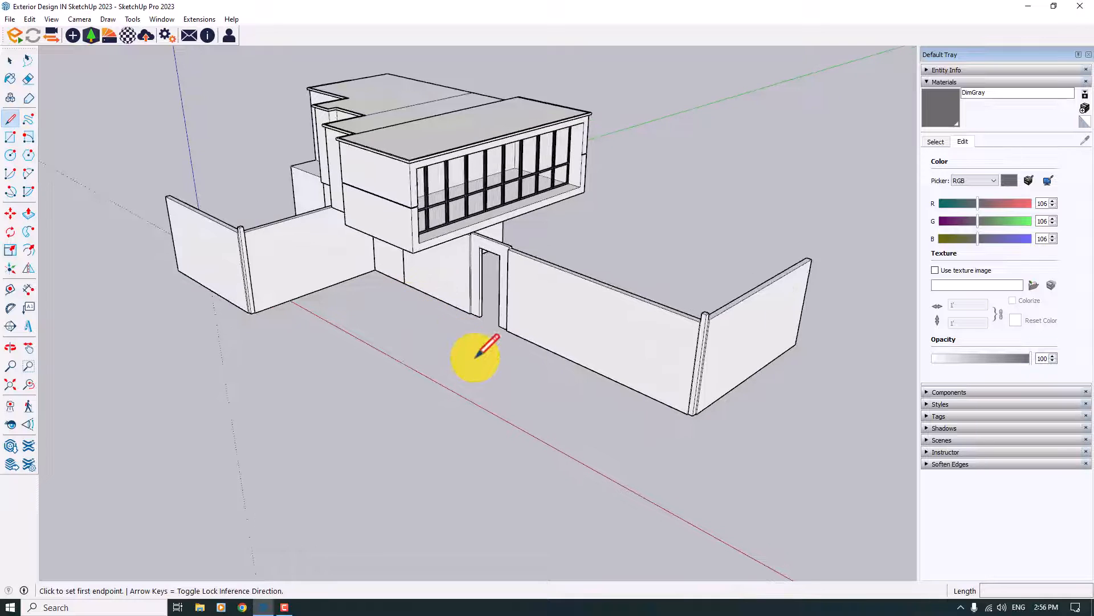
pyautogui.click(509, 333)
pyautogui.scroll(-3, 509, 332)
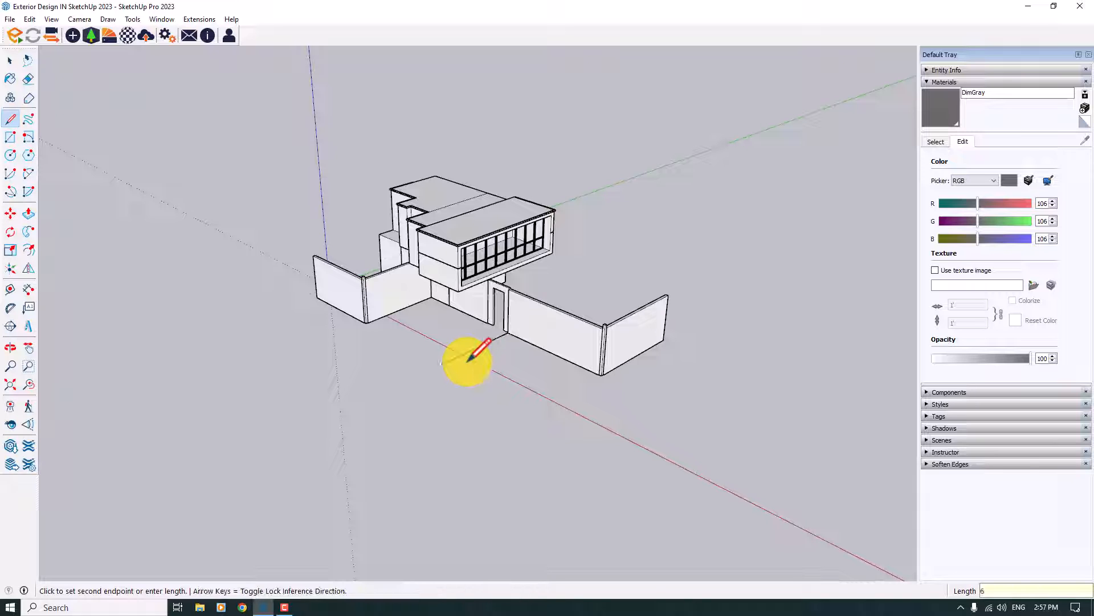
pyautogui.click(444, 363)
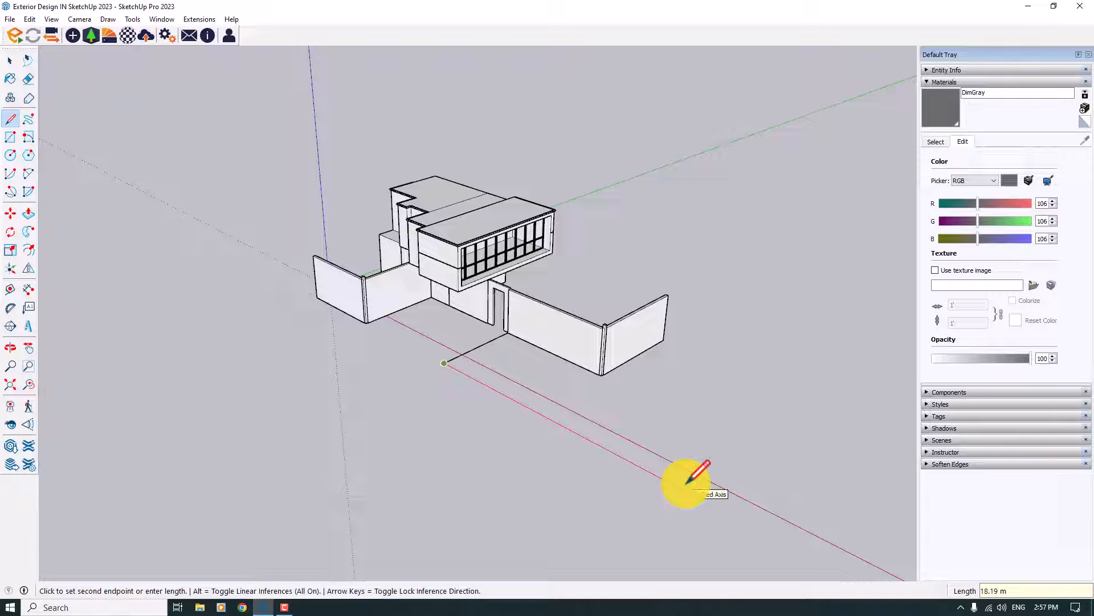
pyautogui.press('Return')
pyautogui.press('space')
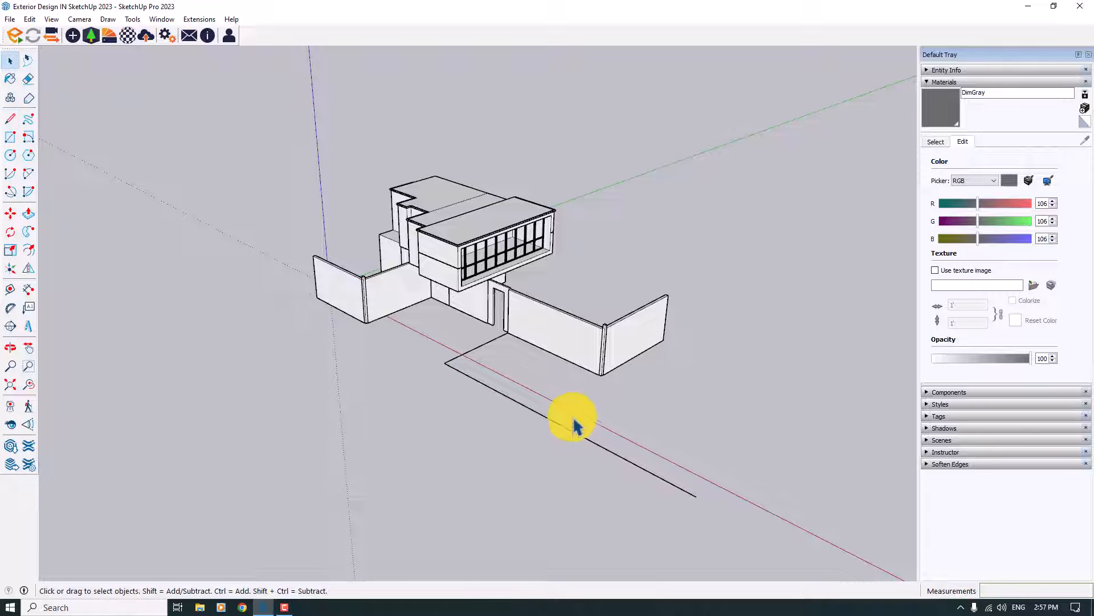
# Place guides parallel to the long line and the 6 m line, each offset 2.2 m inward from the corner
pyautogui.scroll(3, 570, 422)
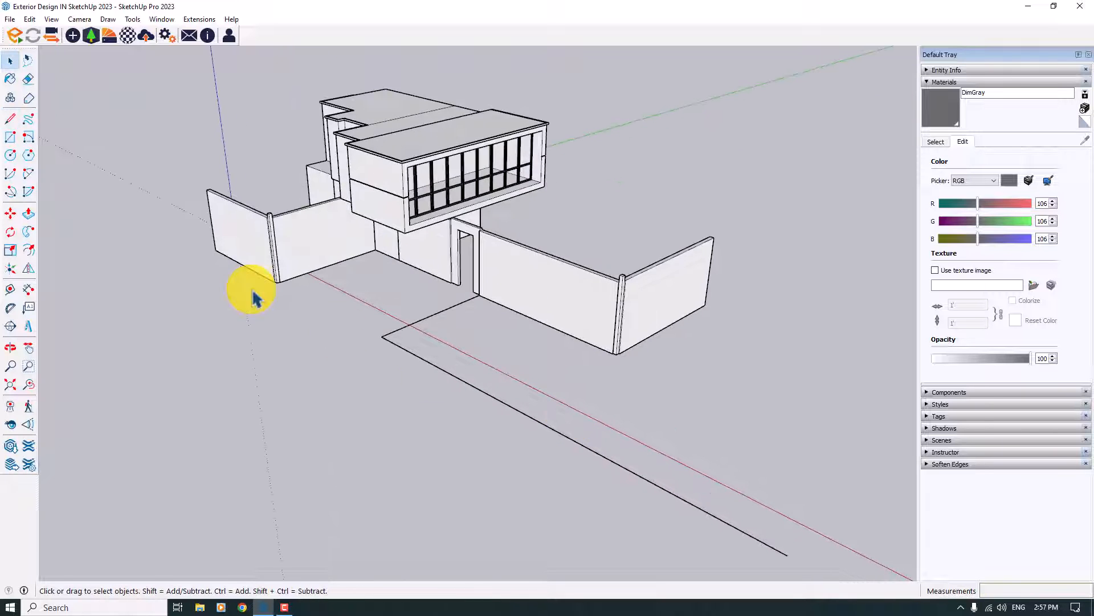
pyautogui.click(10, 289)
pyautogui.scroll(3, 464, 313)
pyautogui.click(397, 366)
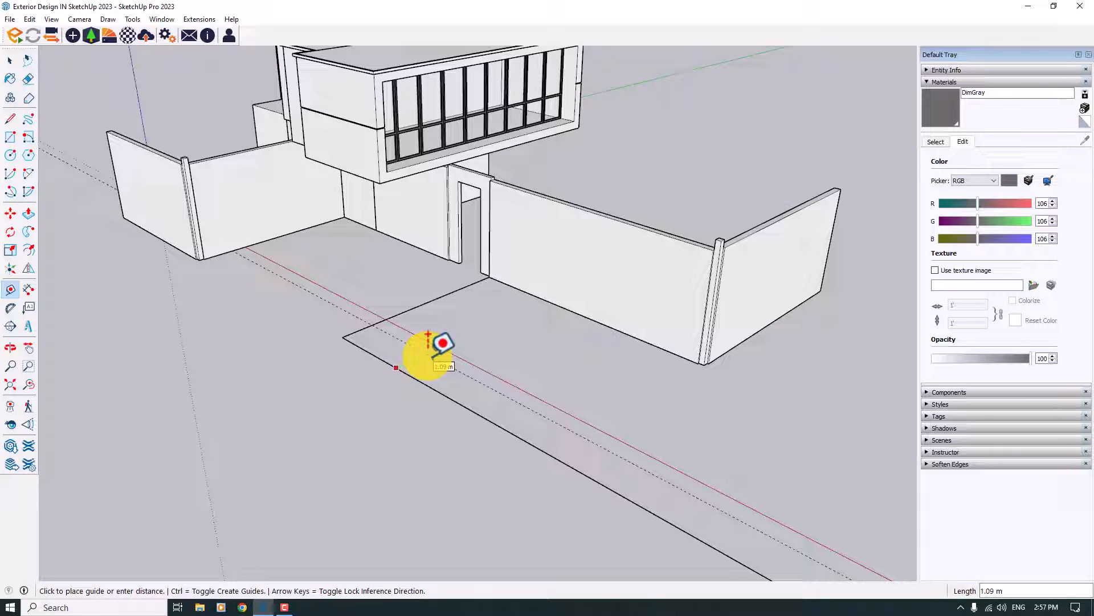
pyautogui.write('2.1')
pyautogui.press('Return')
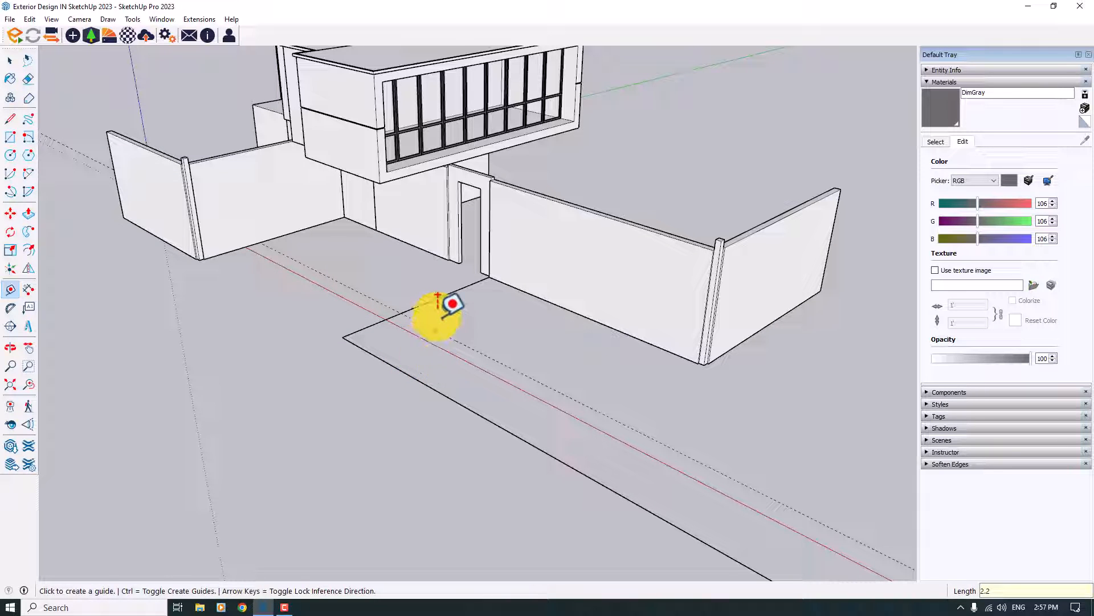
pyautogui.click(432, 299)
pyautogui.write('2.')
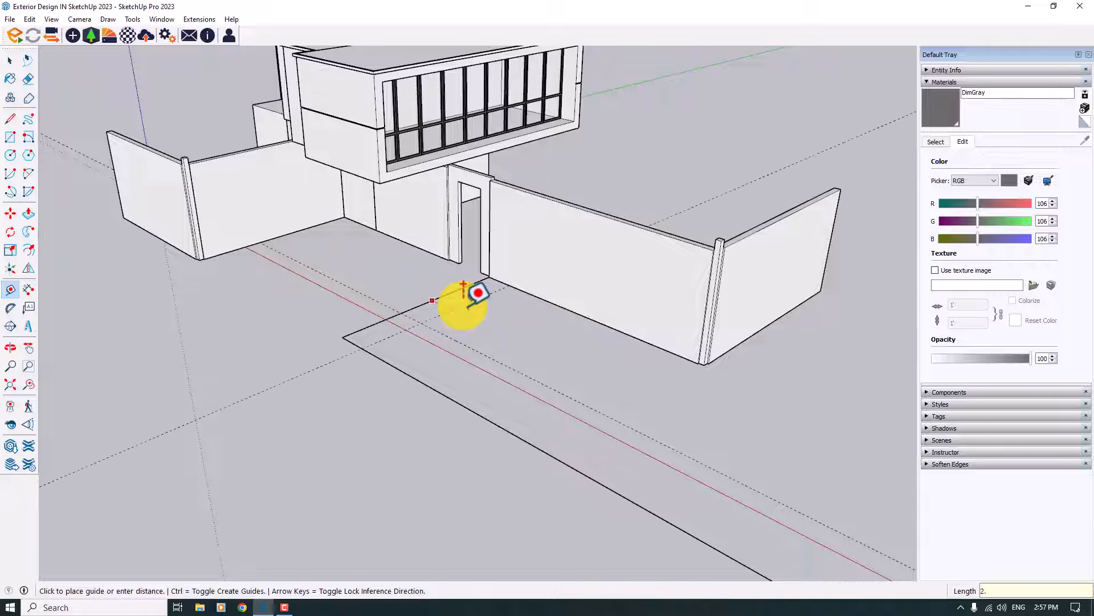
pyautogui.write('2')
pyautogui.press('Return')
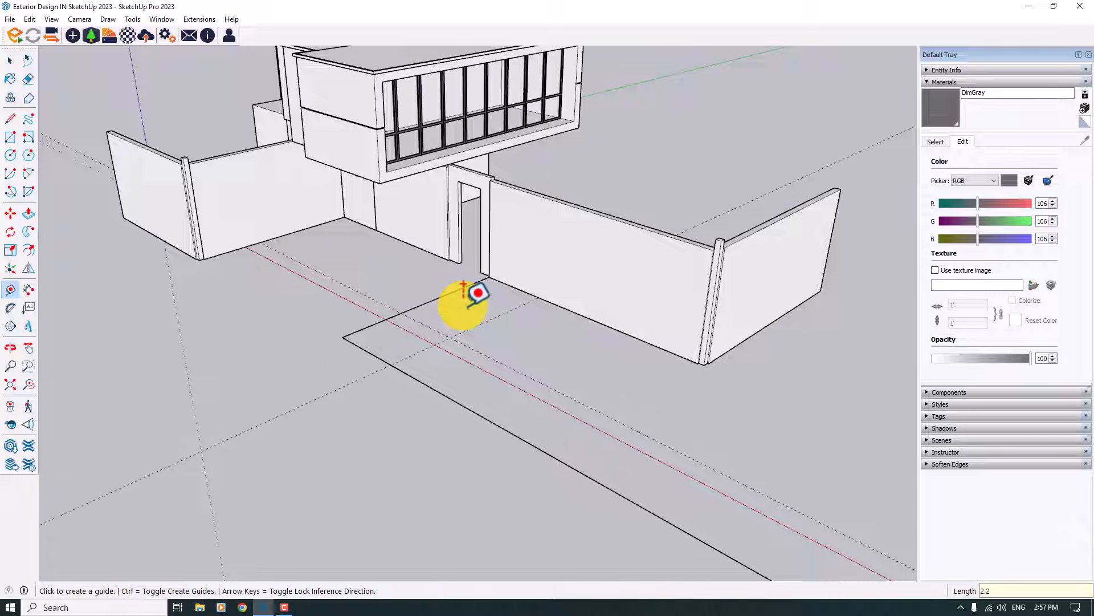
# Round the corner between the two ground lines with a tangent arc through the guide intersections
pyautogui.click(28, 172)
pyautogui.scroll(3, 354, 348)
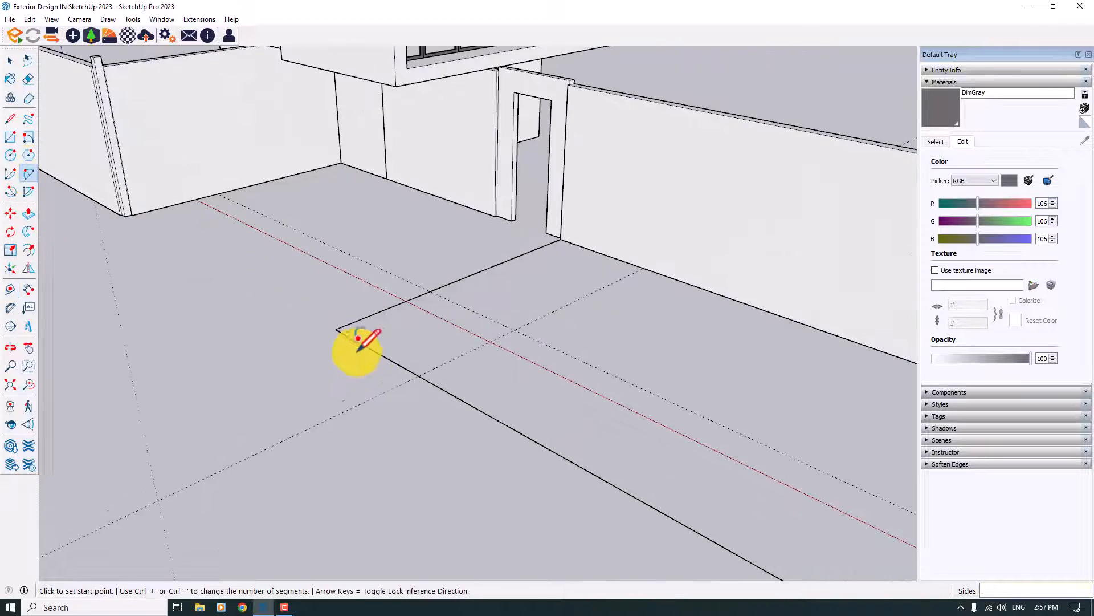
pyautogui.click(418, 376)
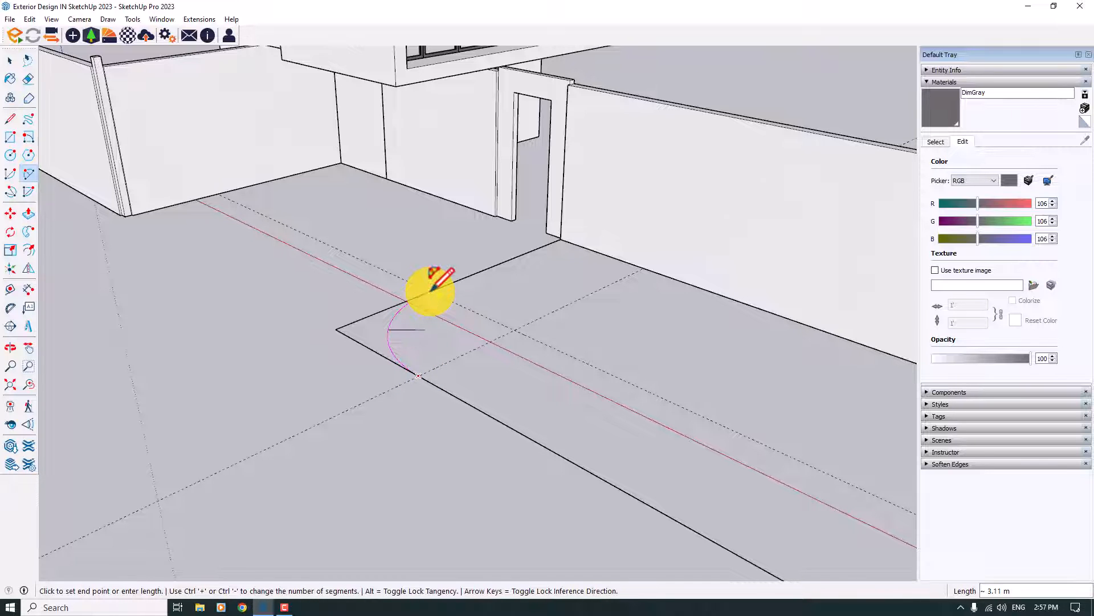
pyautogui.scroll(-4, 431, 291)
pyautogui.press('space')
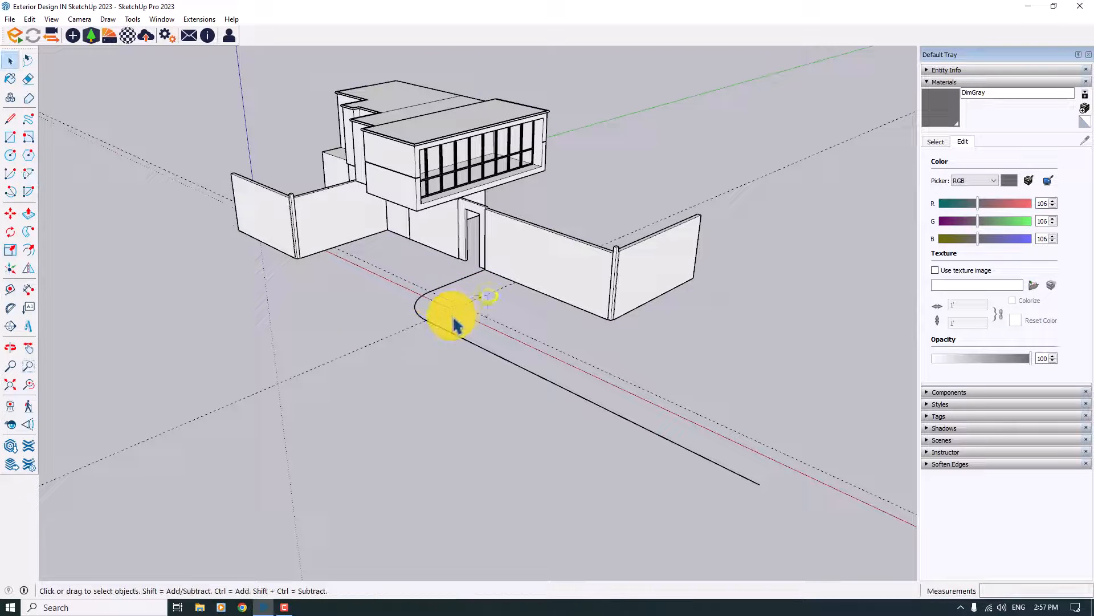
# Set the corner arc's number of segments to 24 in its entity properties
pyautogui.moveTo(454, 322); pyautogui.dragTo(589, 267, button='middle')
pyautogui.scroll(4, 392, 319)
pyautogui.scroll(4, 396, 310)
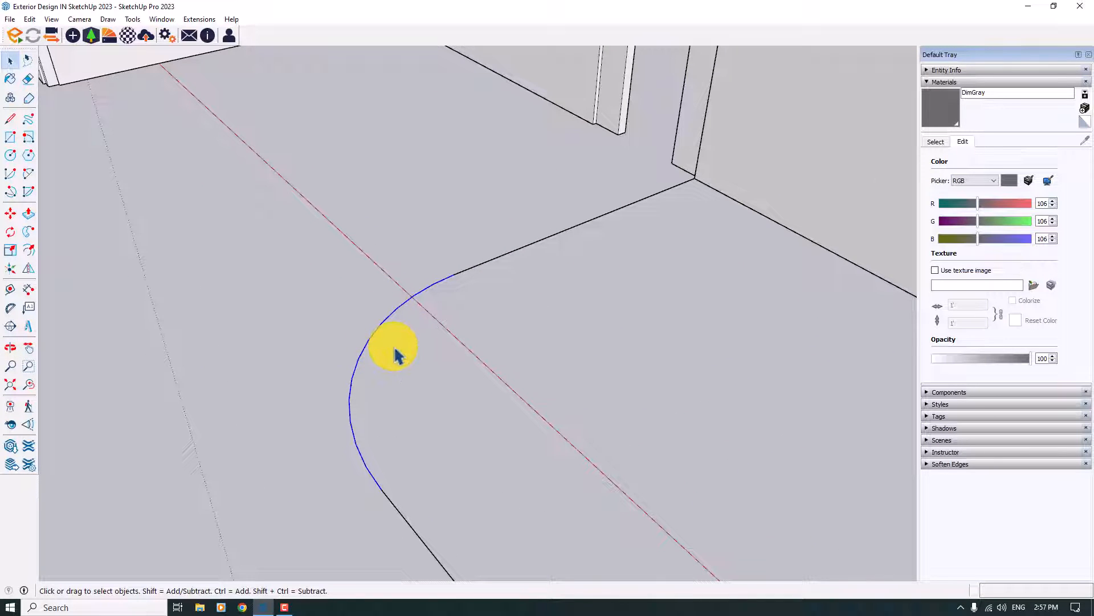
pyautogui.click(943, 83)
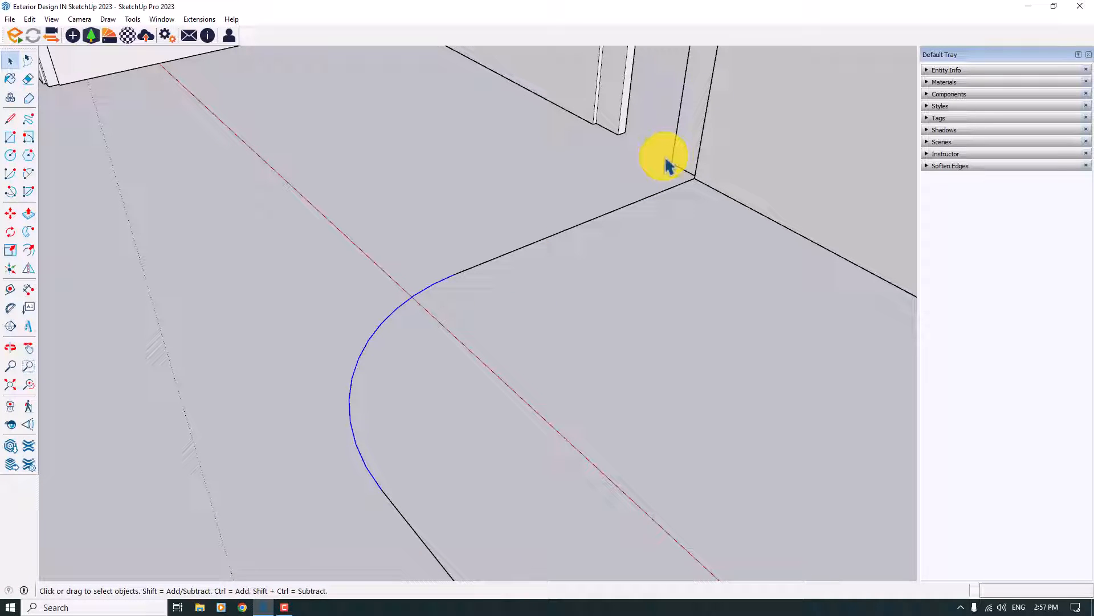
pyautogui.click(931, 70)
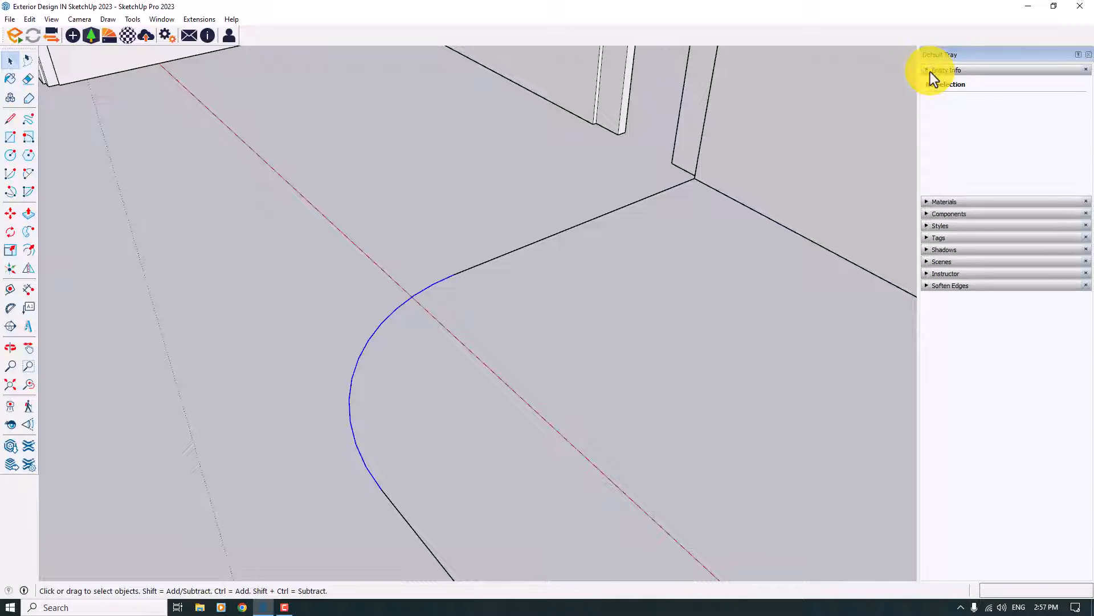
pyautogui.scroll(2, 350, 419)
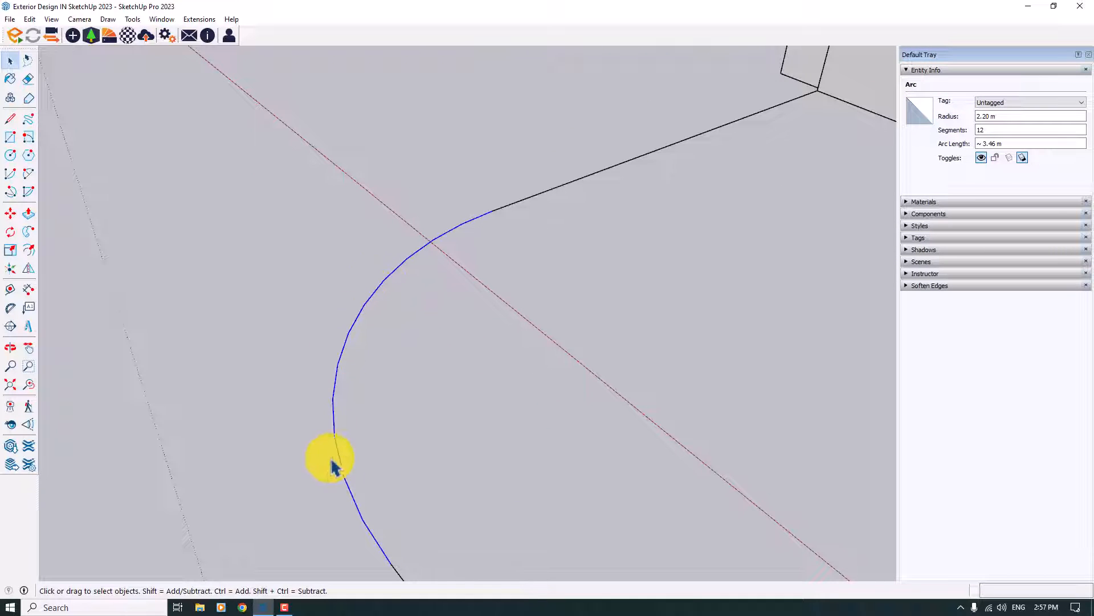
pyautogui.doubleClick(980, 130)
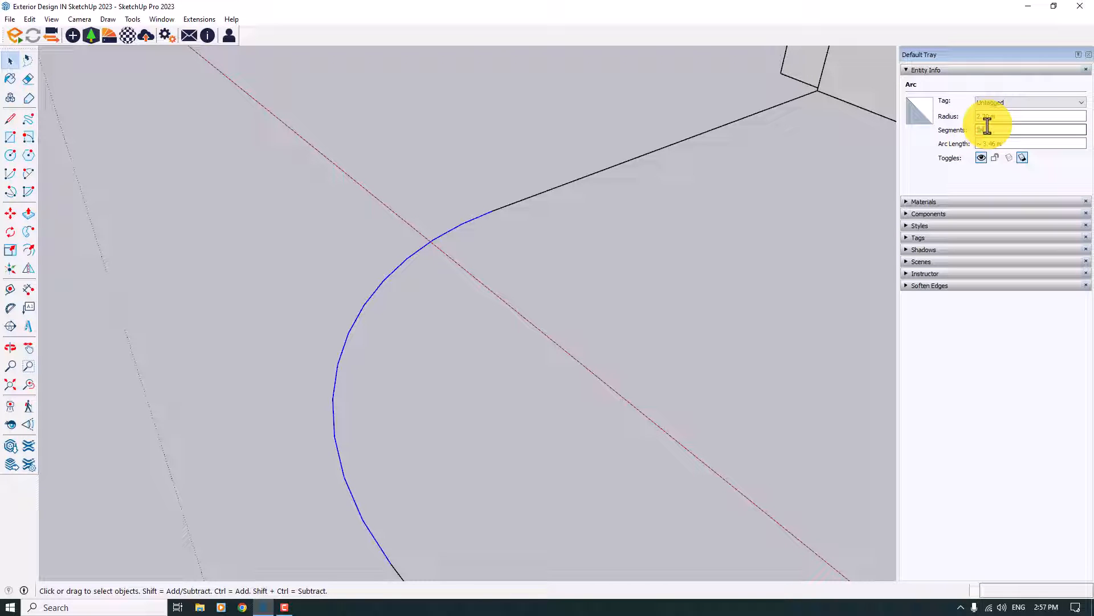
pyautogui.scroll(-4, 462, 296)
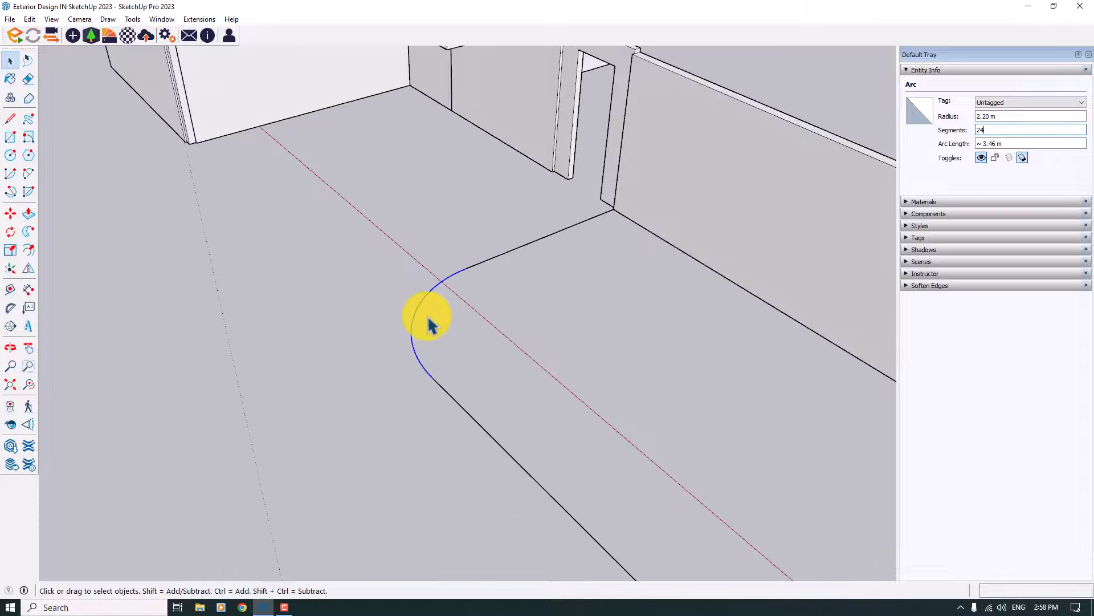
pyautogui.click(532, 343)
# Select the whole ground path in front of the doorway, including both straight lines and the corner arc
pyautogui.scroll(-4, 436, 316)
pyautogui.moveTo(435, 322); pyautogui.dragTo(787, 245, button='middle')
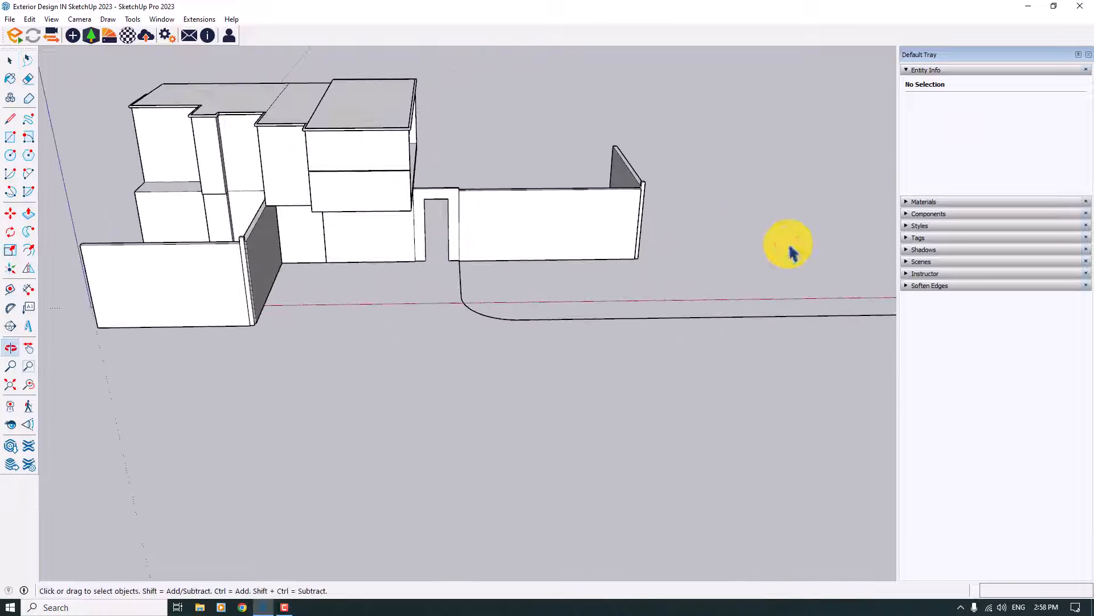
pyautogui.moveTo(554, 292); pyautogui.dragTo(417, 361)
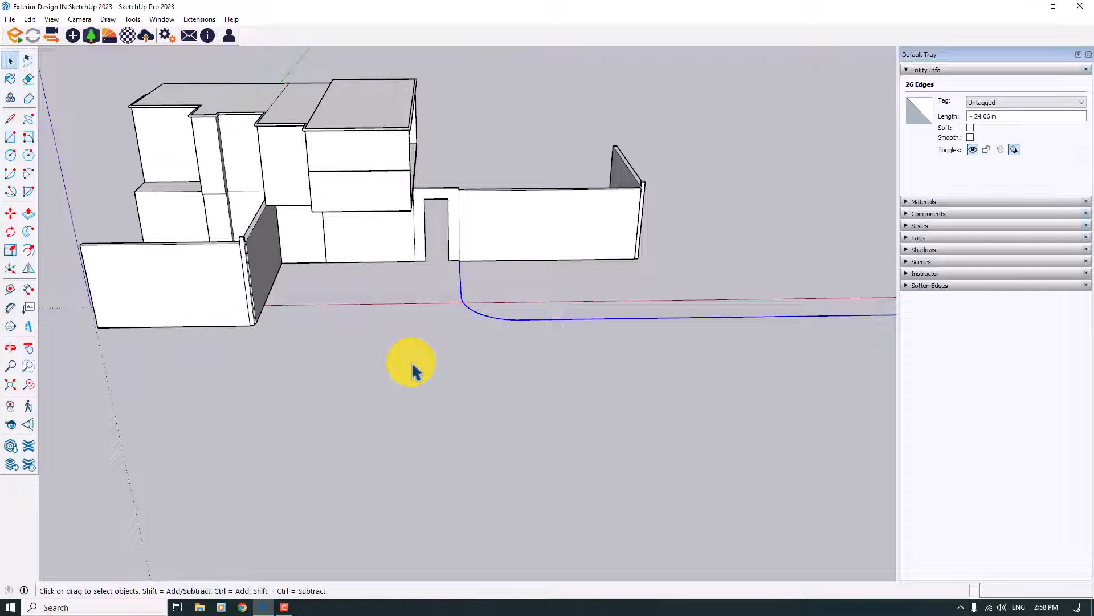
# Draw a vertical 5 × 0.3 m rectangle at the doorway end of the ground path as the driveway profile
pyautogui.click(10, 138)
pyautogui.scroll(3, 489, 256)
pyautogui.scroll(3, 684, 268)
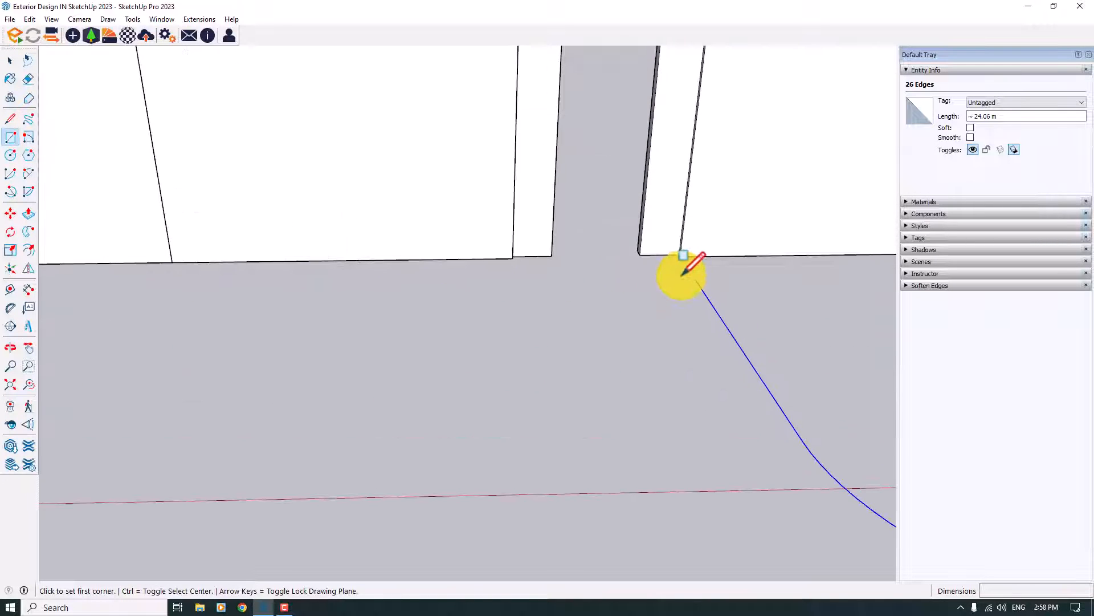
pyautogui.click(684, 255)
pyautogui.scroll(-3, 684, 255)
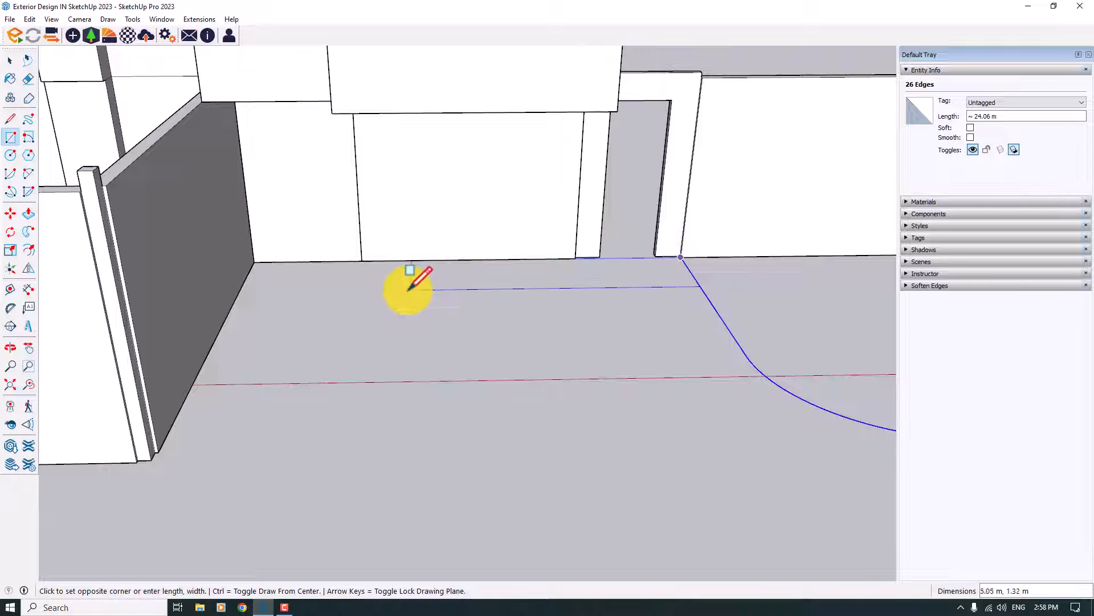
pyautogui.moveTo(410, 286); pyautogui.dragTo(403, 97, button='middle')
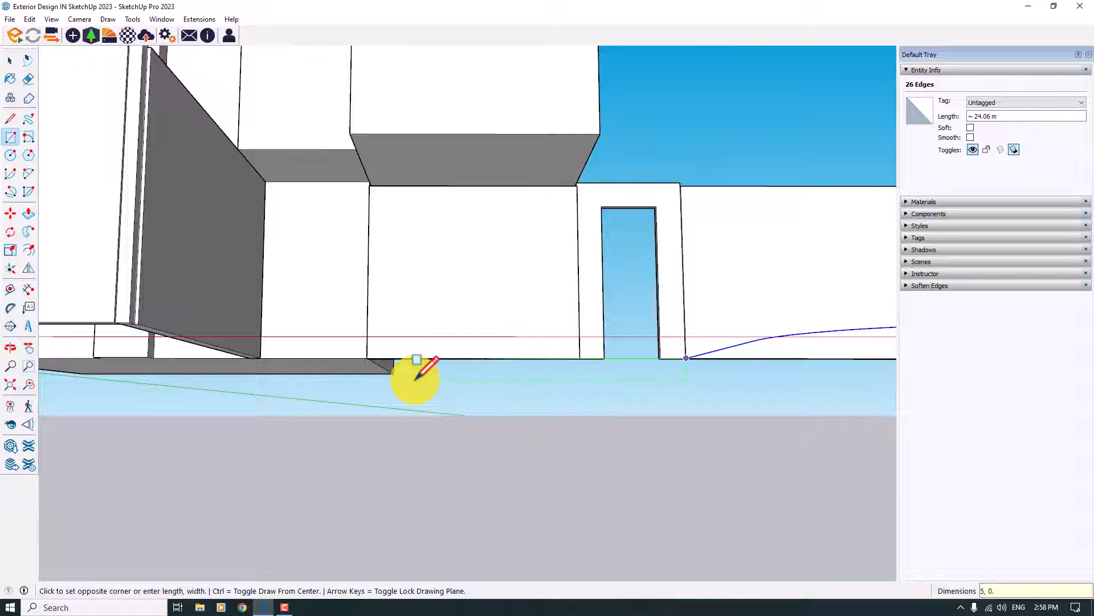
pyautogui.press('Return')
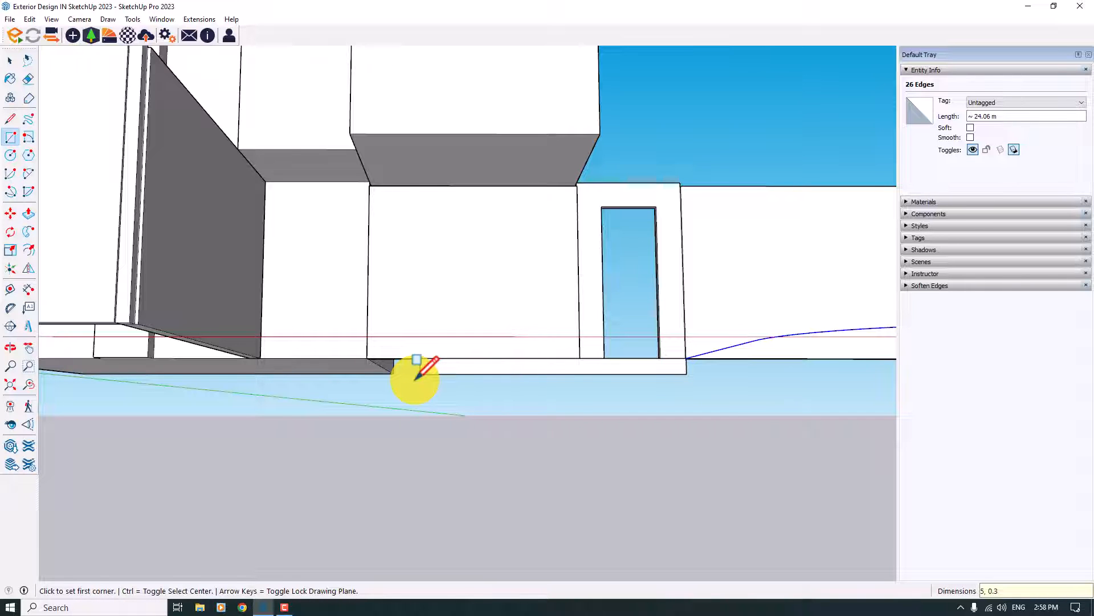
pyautogui.press('space')
# Extrude the 5 × 0.3 m profile along the selected curved path with Follow Me to form the driveway slab
pyautogui.scroll(-5, 425, 379)
pyautogui.moveTo(428, 384); pyautogui.dragTo(598, 562, button='middle')
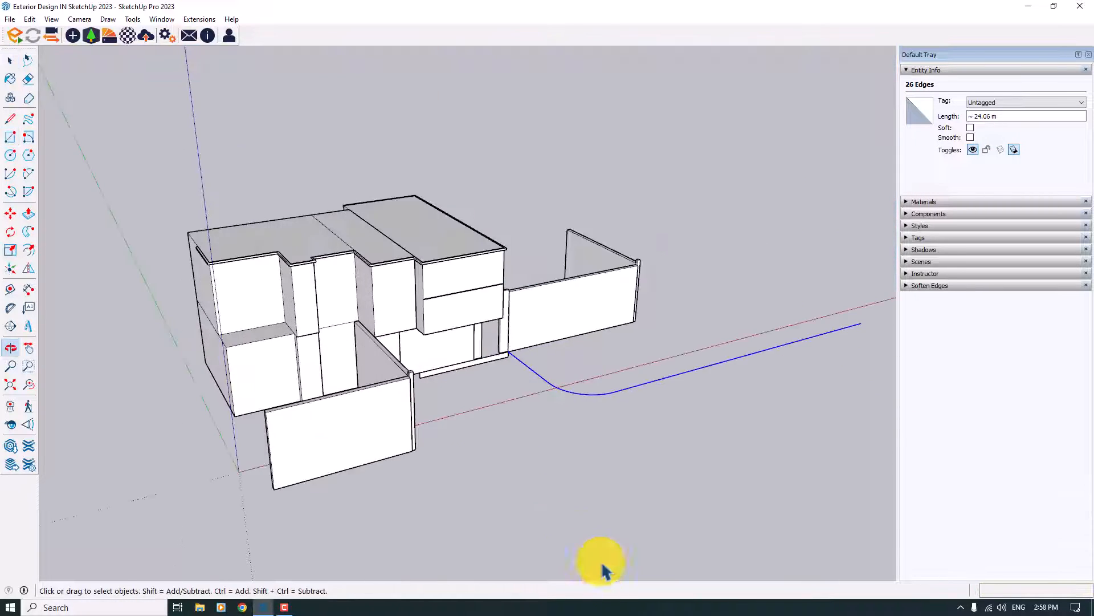
pyautogui.scroll(4, 577, 417)
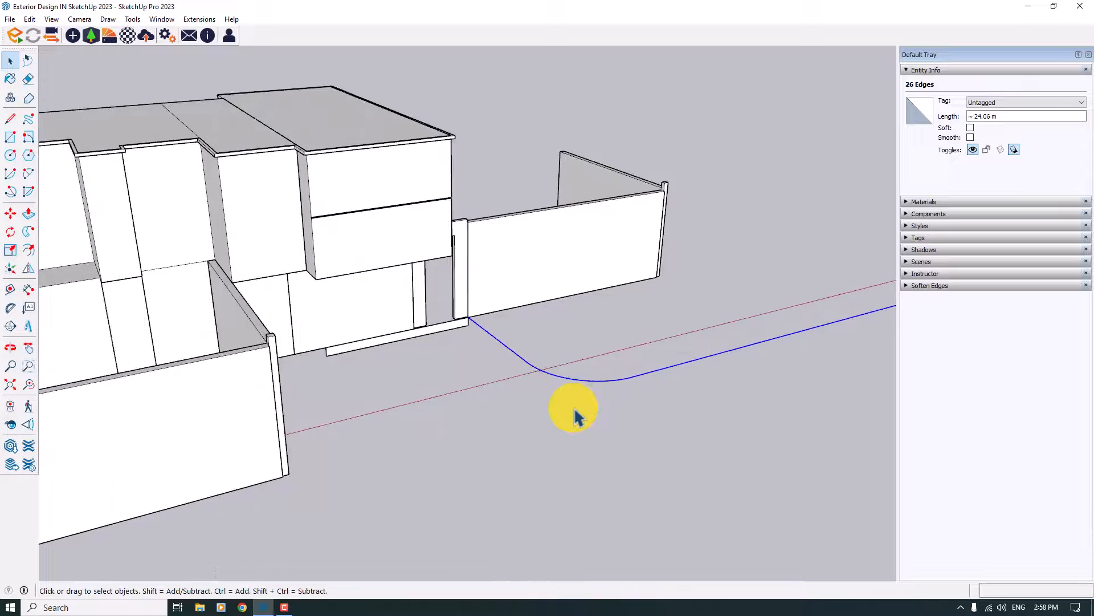
pyautogui.click(23, 237)
pyautogui.click(391, 341)
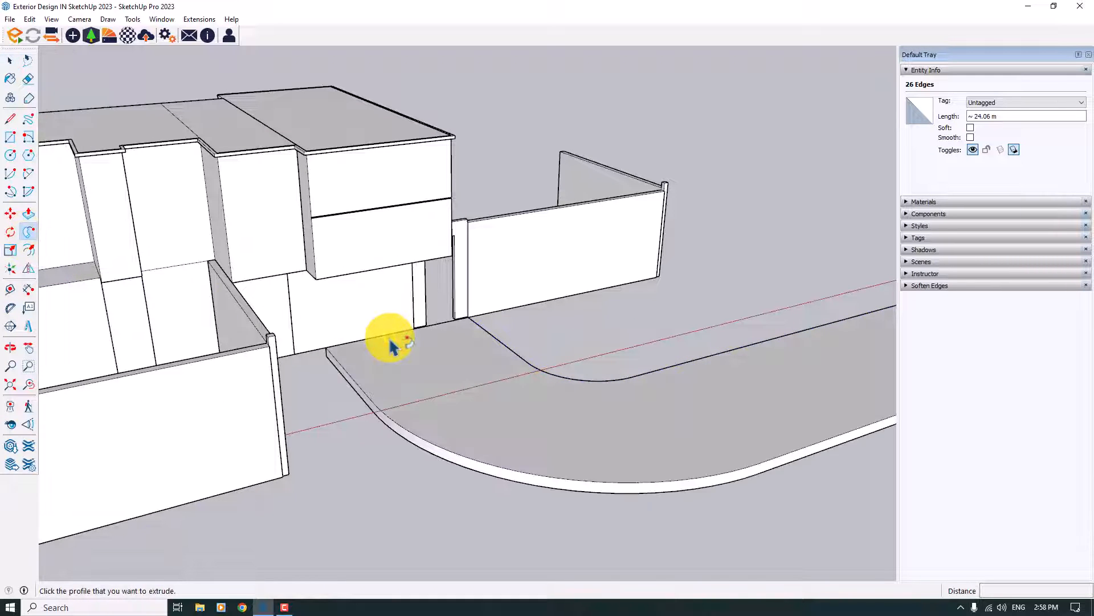
# Select all connected geometry of the curved driveway slab and make it a group
pyautogui.scroll(-4, 399, 345)
pyautogui.moveTo(354, 373); pyautogui.dragTo(586, 364, button='middle')
pyautogui.scroll(3, 415, 325)
pyautogui.scroll(2, 545, 340)
pyautogui.scroll(2, 545, 341)
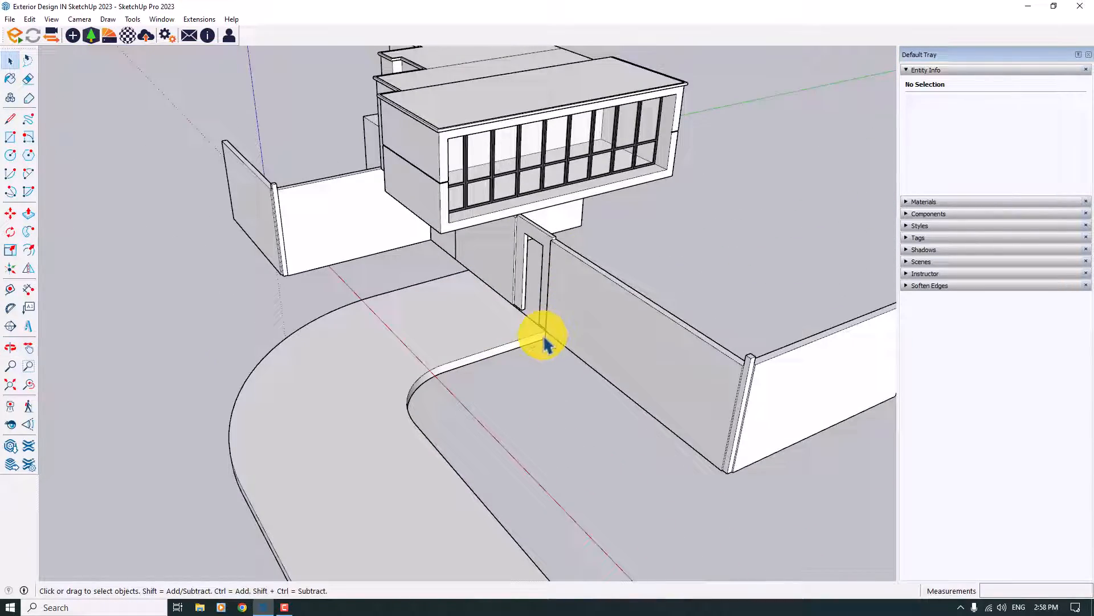
pyautogui.tripleClick(482, 338)
pyautogui.rightClick(481, 338)
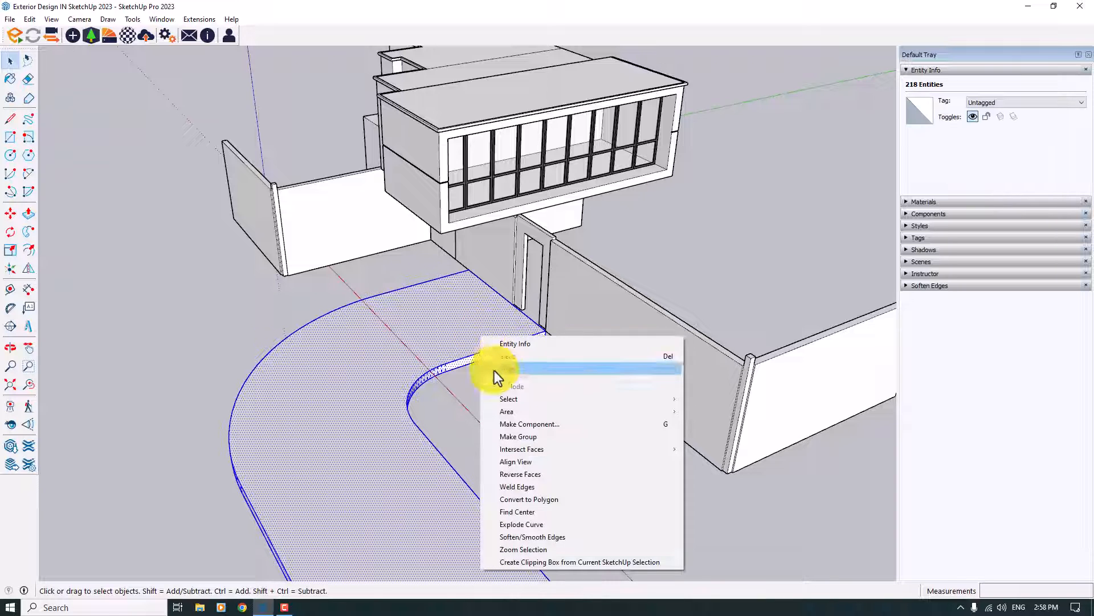
pyautogui.click(519, 437)
pyautogui.scroll(-3, 452, 390)
pyautogui.click(695, 412)
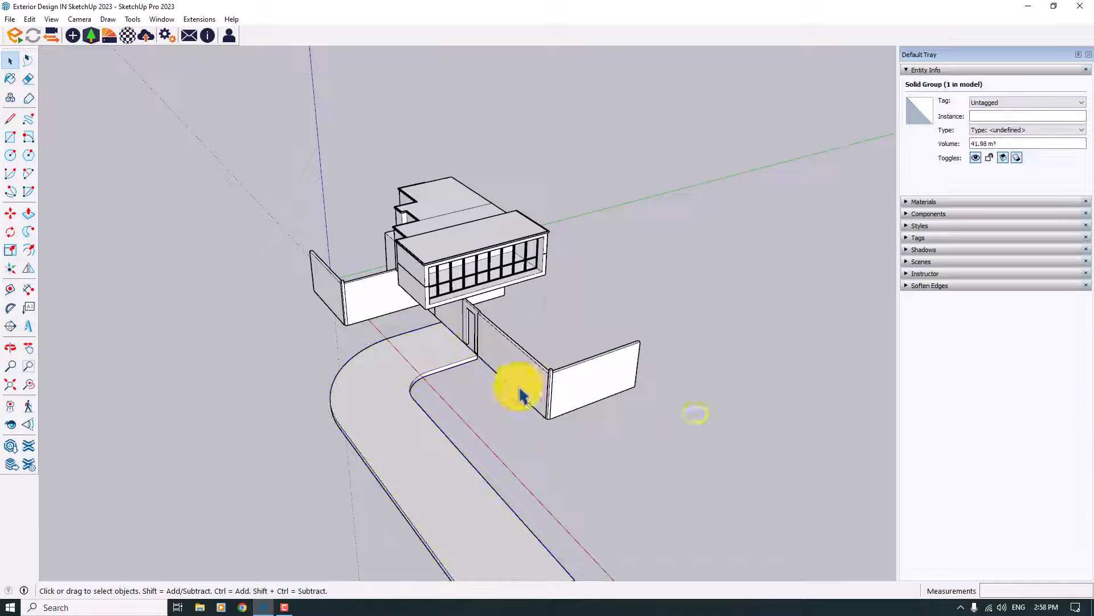
# Draw a ground rectangle of about 31.67 × 18.08 m around the driveway, starting from the base of the house wall
pyautogui.click(14, 139)
pyautogui.scroll(-2, 379, 207)
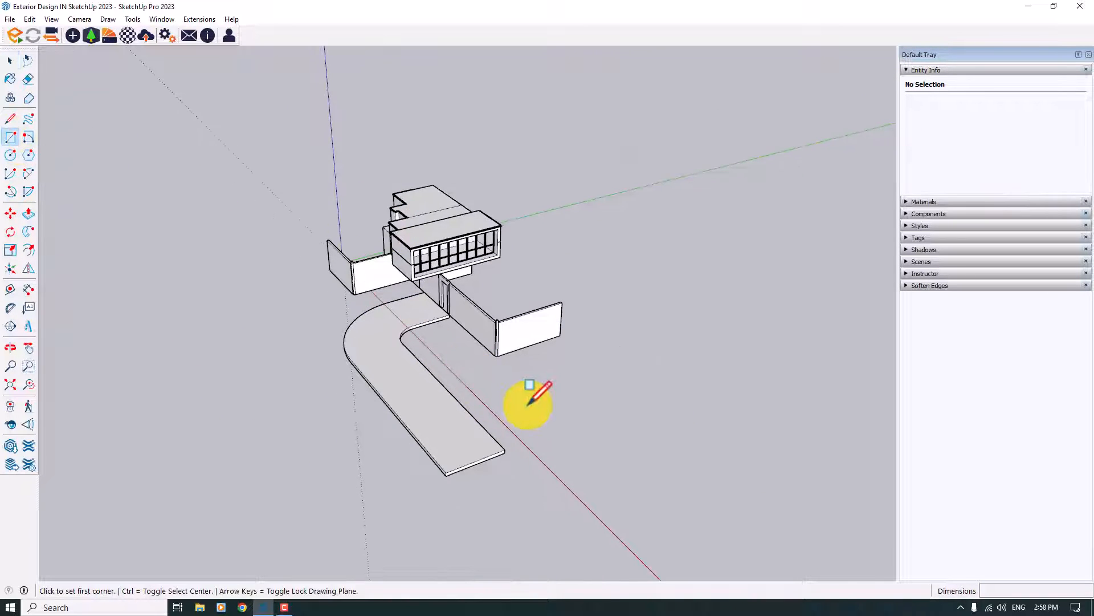
pyautogui.scroll(3, 520, 385)
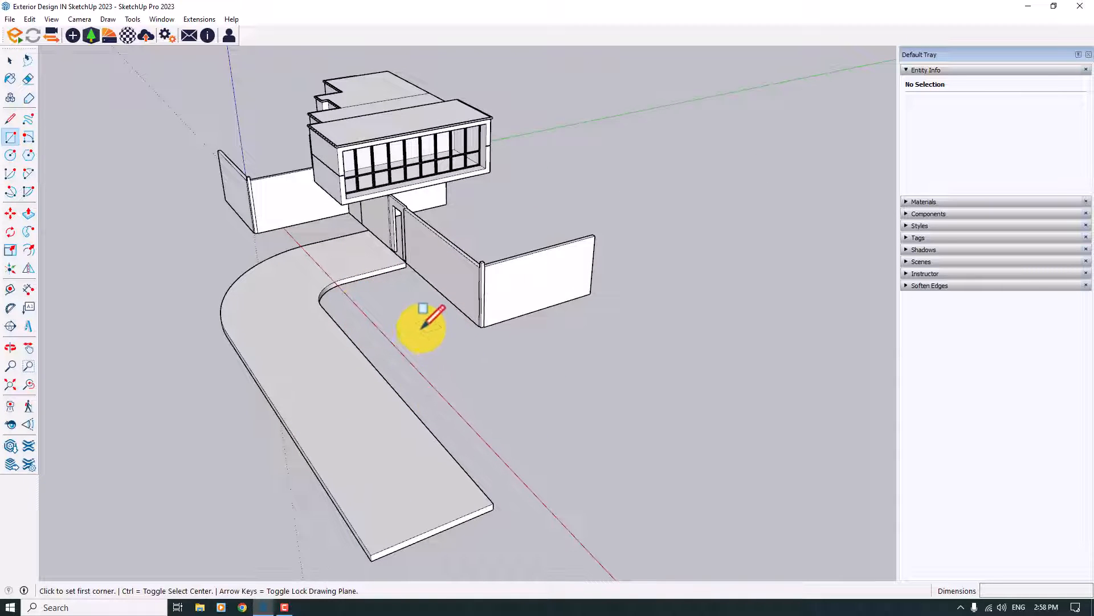
pyautogui.scroll(5, 348, 212)
pyautogui.click(348, 212)
pyautogui.scroll(-6, 348, 212)
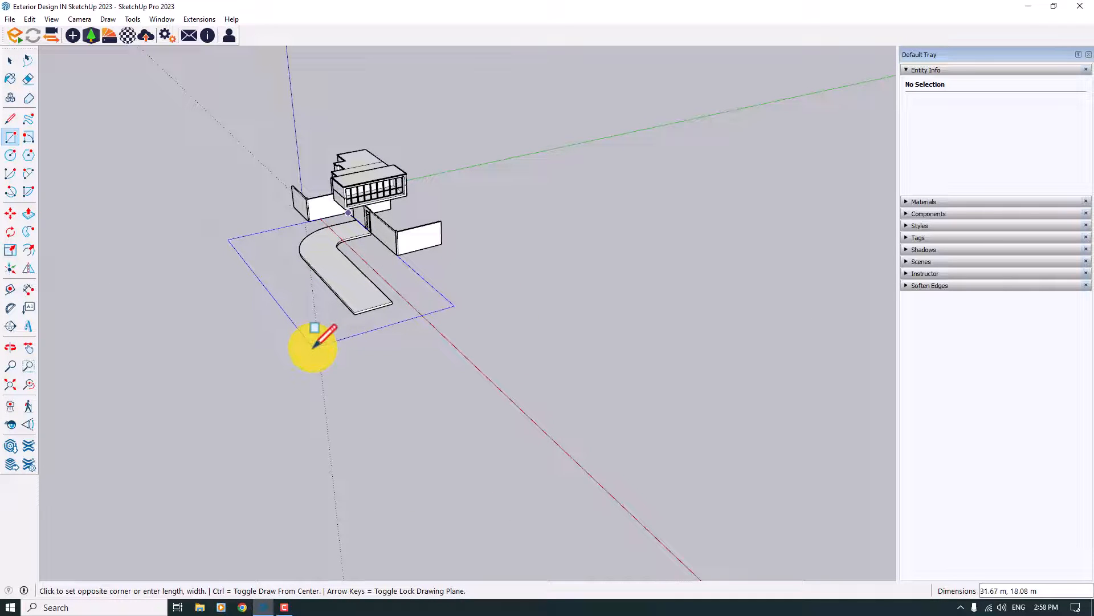
pyautogui.click(313, 346)
pyautogui.scroll(3, 313, 342)
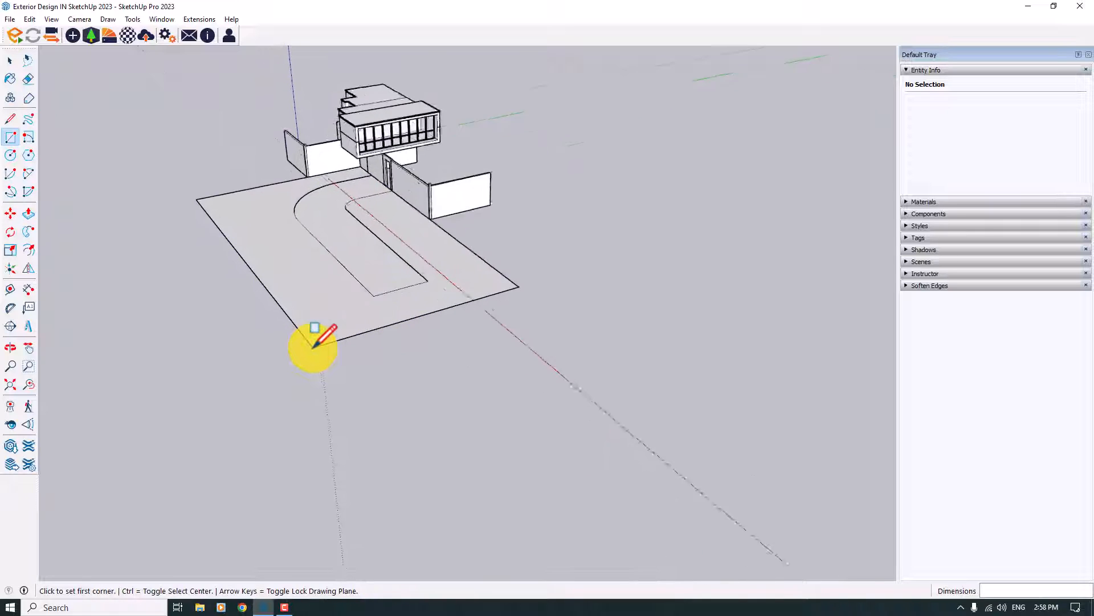
# Scale the ground rectangle along the red axis by about 0.85 so its far edge lines up with the driveway's end
pyautogui.press('space')
pyautogui.doubleClick(318, 313)
pyautogui.click(12, 256)
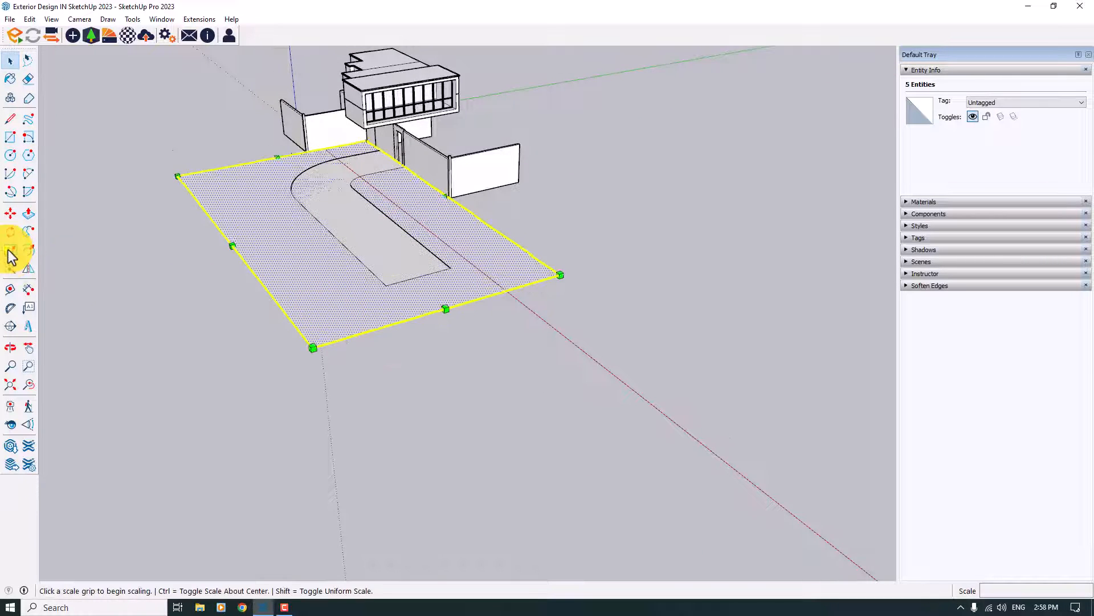
pyautogui.moveTo(388, 337); pyautogui.dragTo(605, 356, button='middle')
pyautogui.click(600, 353)
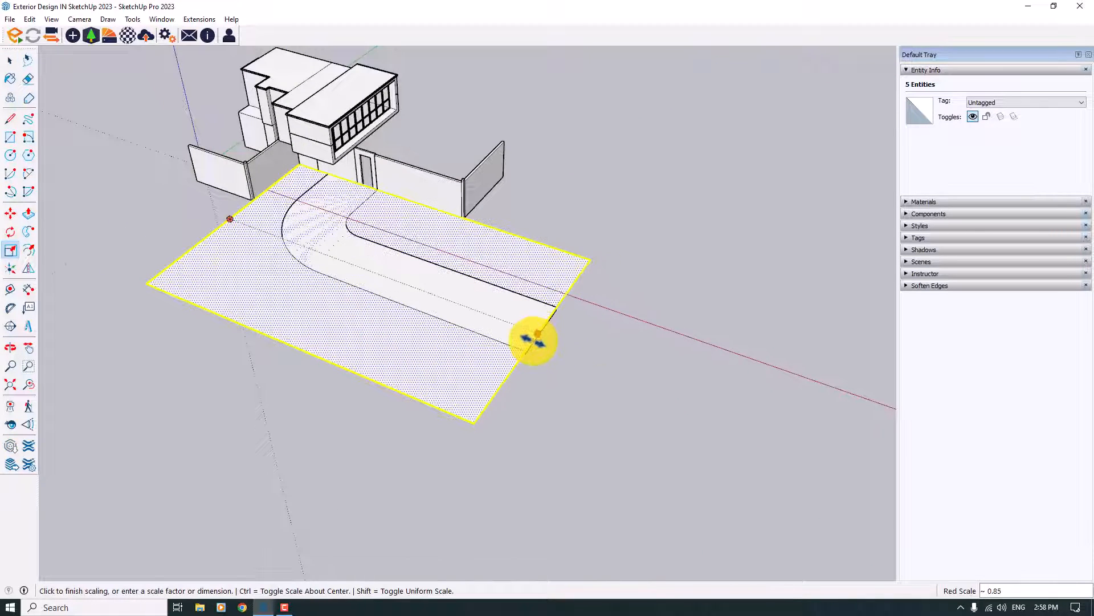
pyautogui.click(532, 336)
# Place a guide parallel to the ground rectangle's wall-side edge, offset 19 m across the ground
pyautogui.moveTo(532, 337); pyautogui.dragTo(209, 387, button='middle')
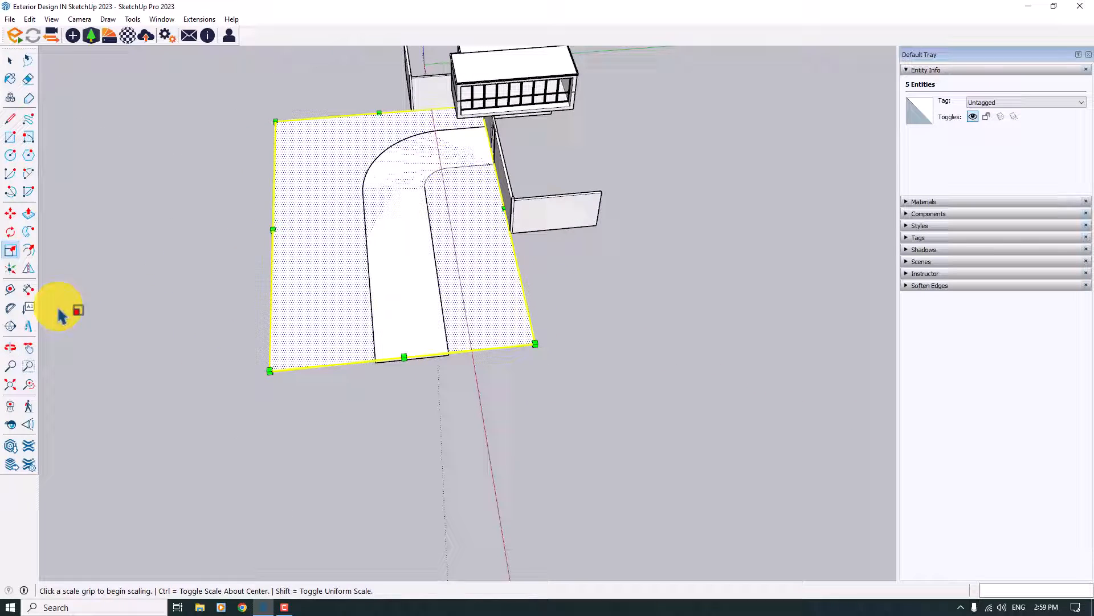
pyautogui.click(10, 289)
pyautogui.click(521, 286)
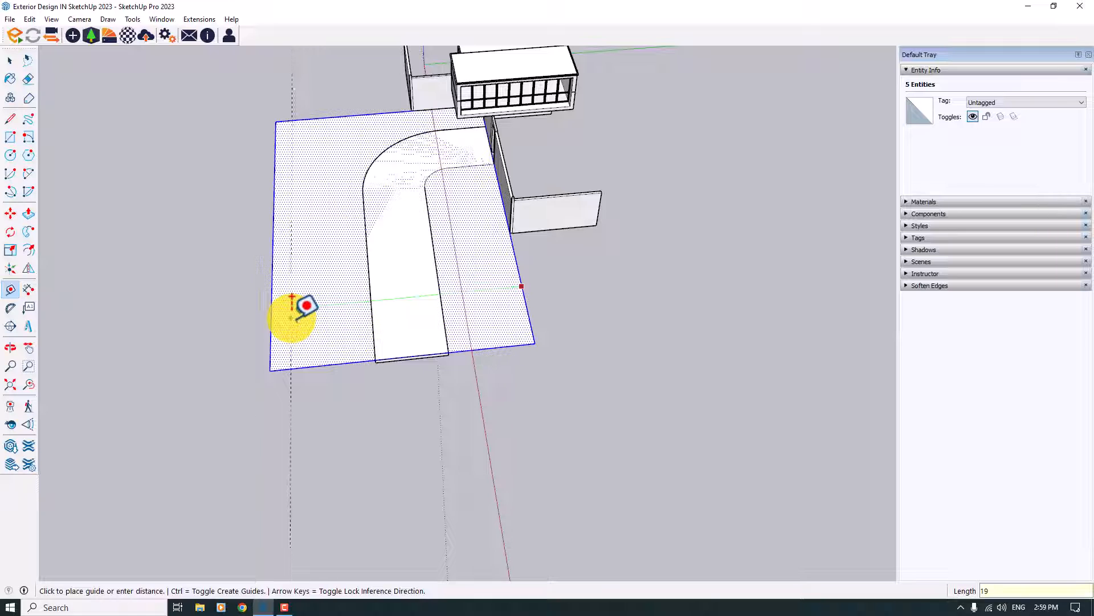
pyautogui.write('19')
pyautogui.press('Return')
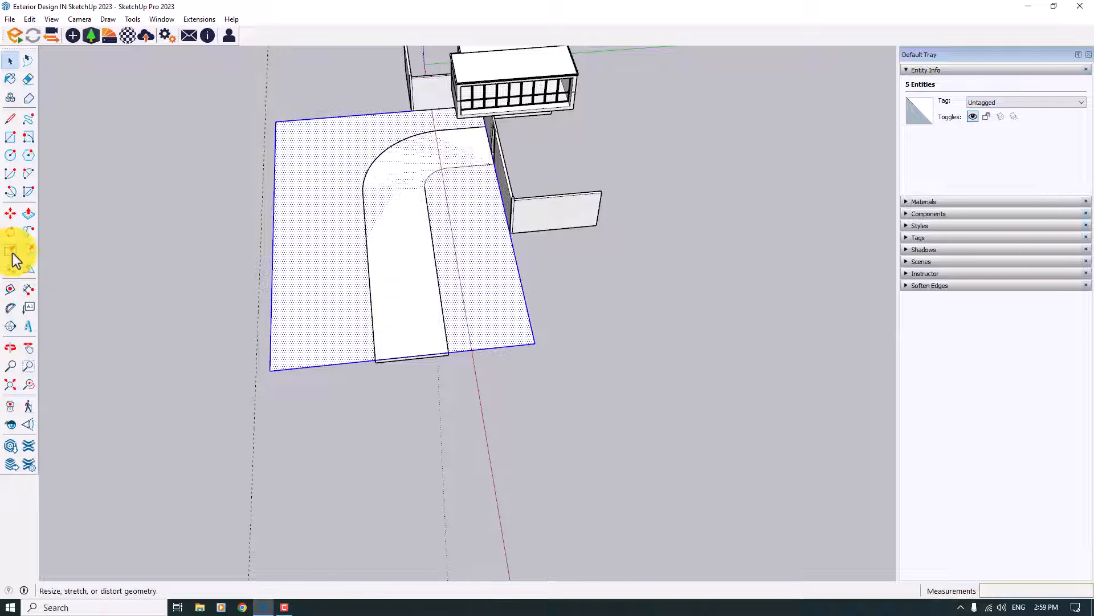
# Scale the ground rectangle along the green axis by about 1.05 so its outer edge reaches the 19 m guide
pyautogui.click(10, 250)
pyautogui.click(277, 242)
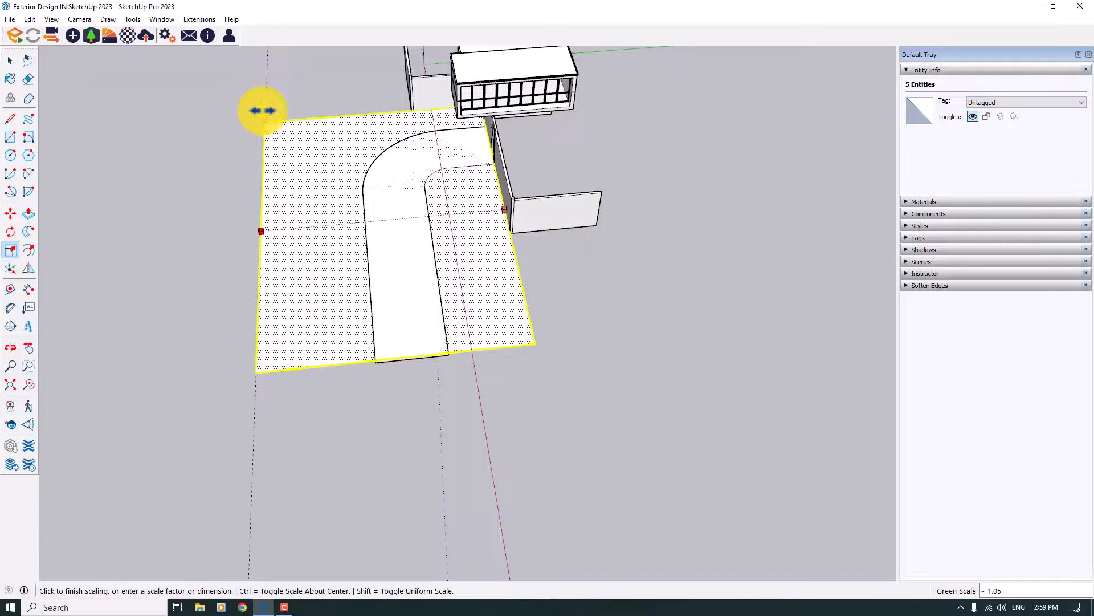
pyautogui.click(259, 111)
pyautogui.press('space')
pyautogui.click(256, 96)
pyautogui.moveTo(342, 337); pyautogui.dragTo(464, 170, button='middle')
pyautogui.scroll(3, 401, 258)
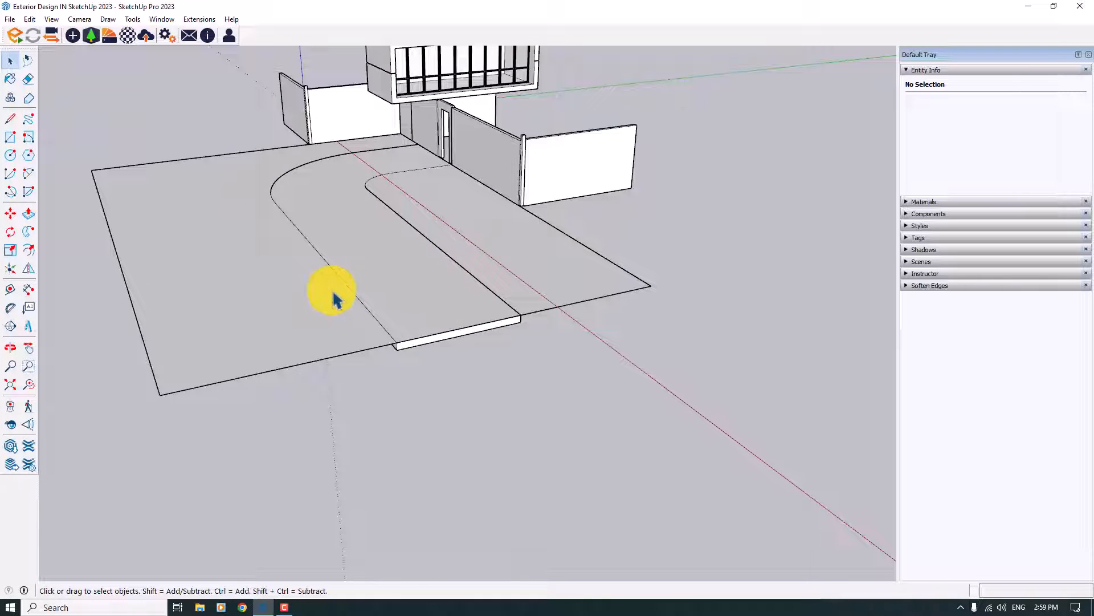
# Move the curved driveway group about 1.66 m straight up above the ground rectangle
pyautogui.click(430, 342)
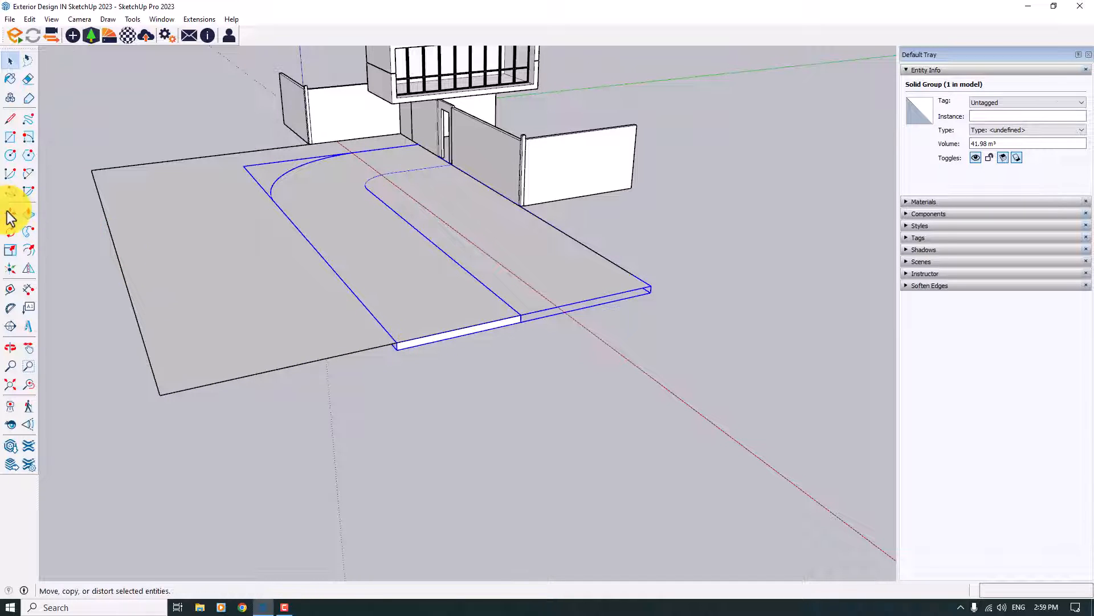
pyautogui.moveTo(93, 233); pyautogui.dragTo(409, 269, button='middle')
pyautogui.scroll(3, 409, 270)
pyautogui.press('m')
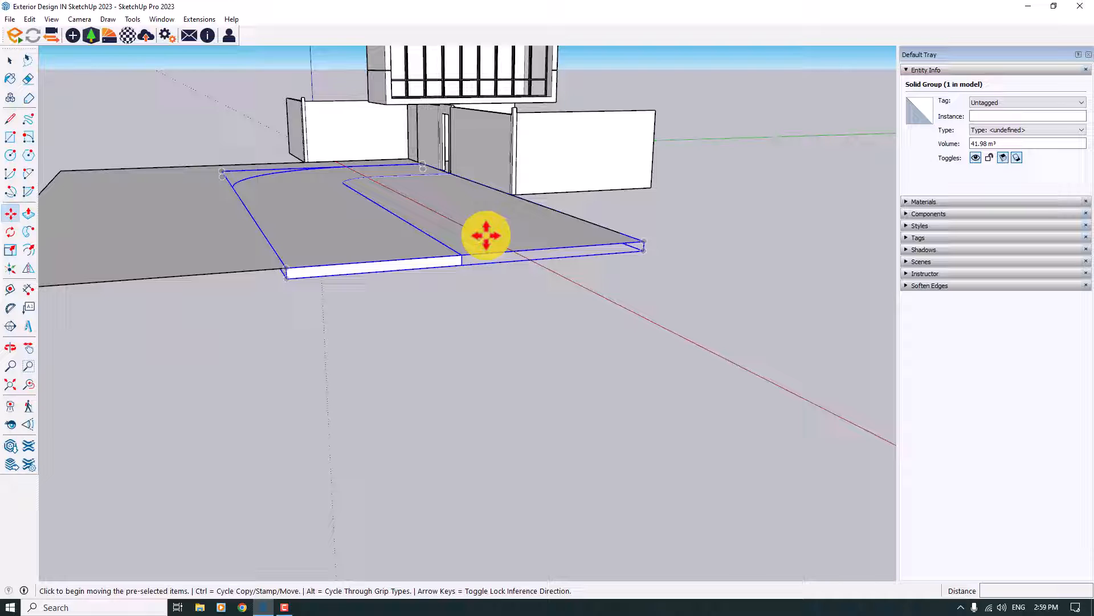
pyautogui.click(542, 171)
pyautogui.click(549, 133)
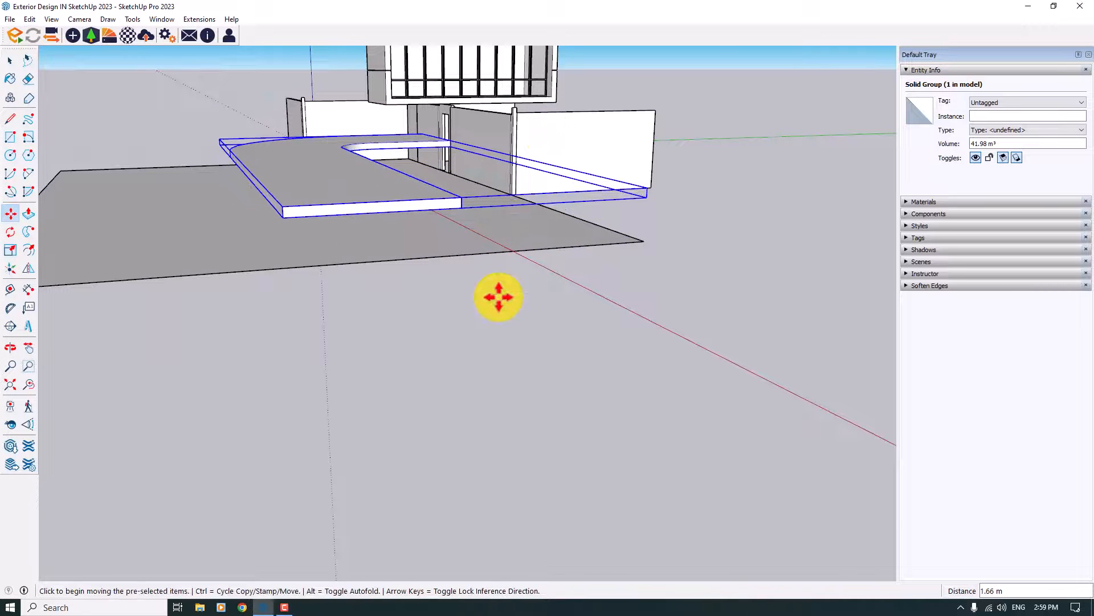
pyautogui.press('space')
pyautogui.scroll(-2, 420, 298)
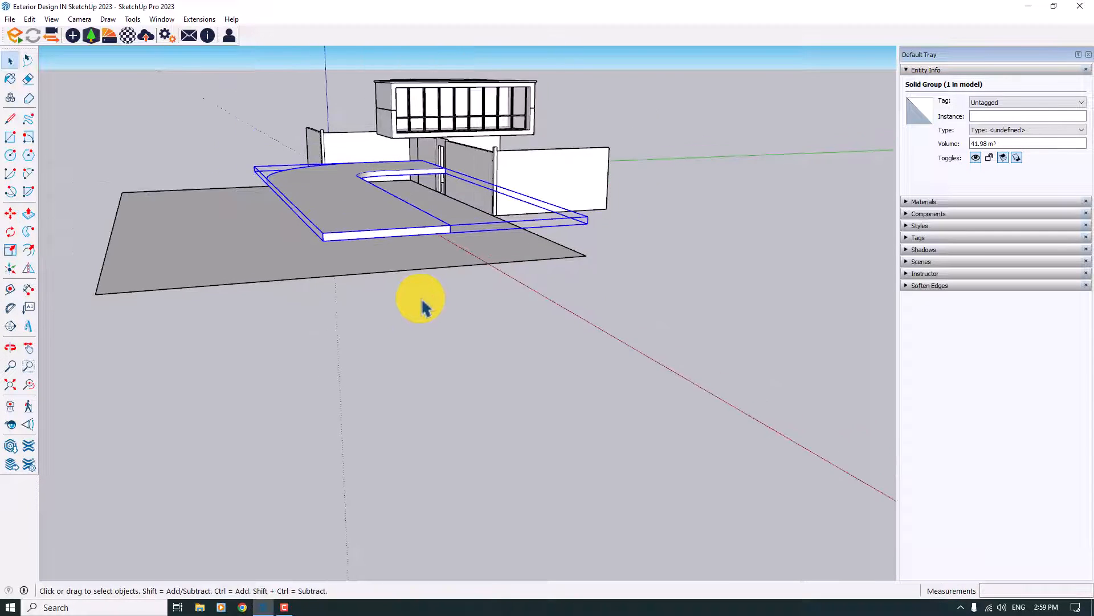
# Make a group of the ground rectangle's face and its edges
pyautogui.moveTo(420, 298); pyautogui.dragTo(427, 464, button='middle')
pyautogui.click(216, 378)
pyautogui.rightClick(218, 383)
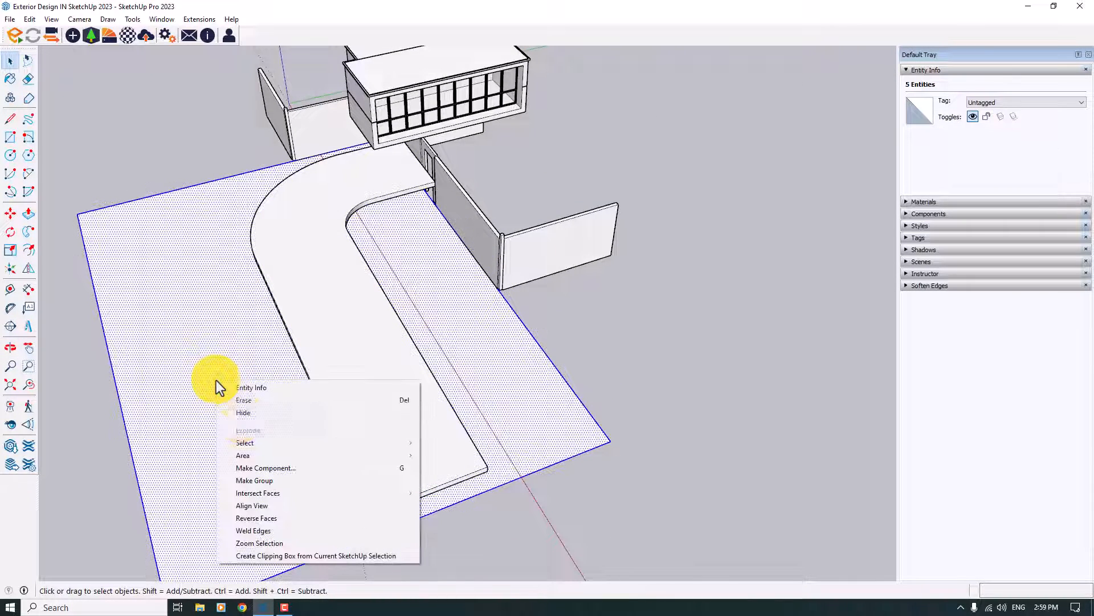
pyautogui.click(264, 486)
pyautogui.click(178, 175)
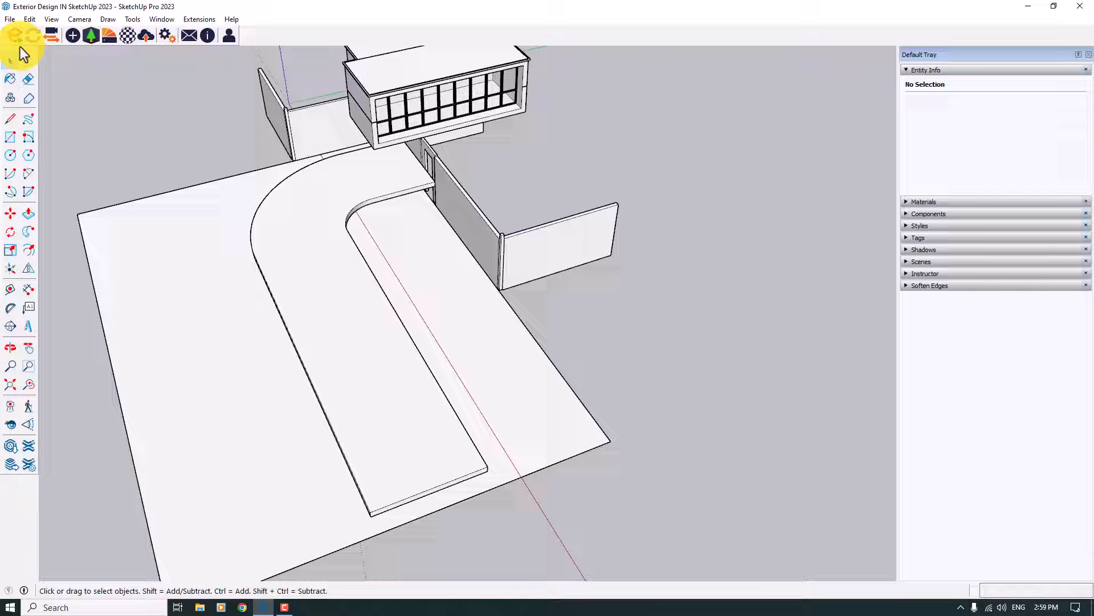
# Show the Sandbox toolbar and dock it beside the other tools above the drawing area
pyautogui.click(51, 19)
pyautogui.click(67, 33)
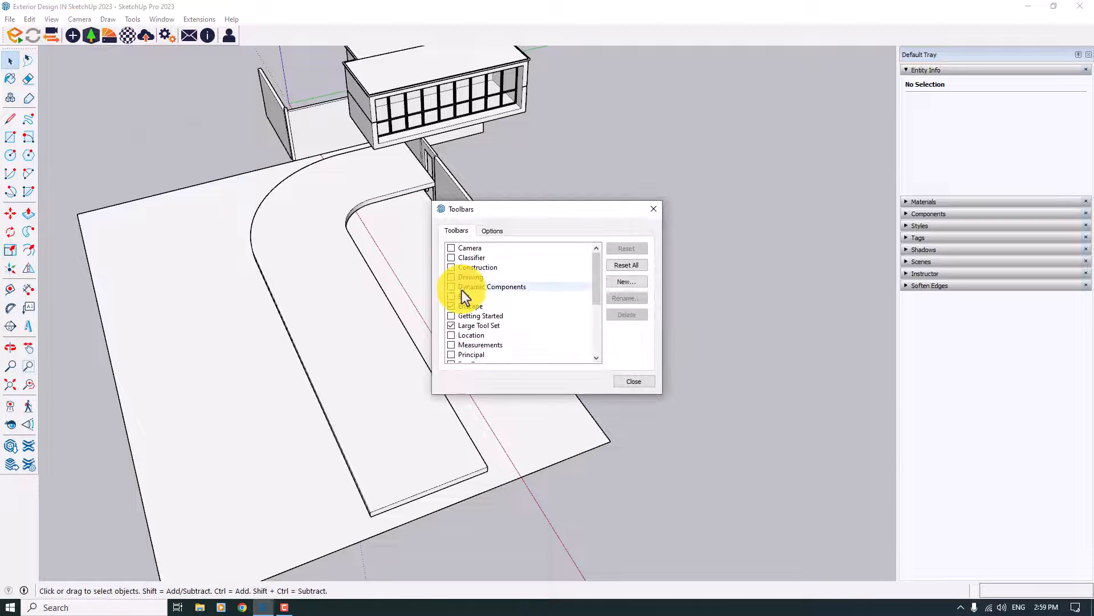
pyautogui.scroll(-4, 463, 290)
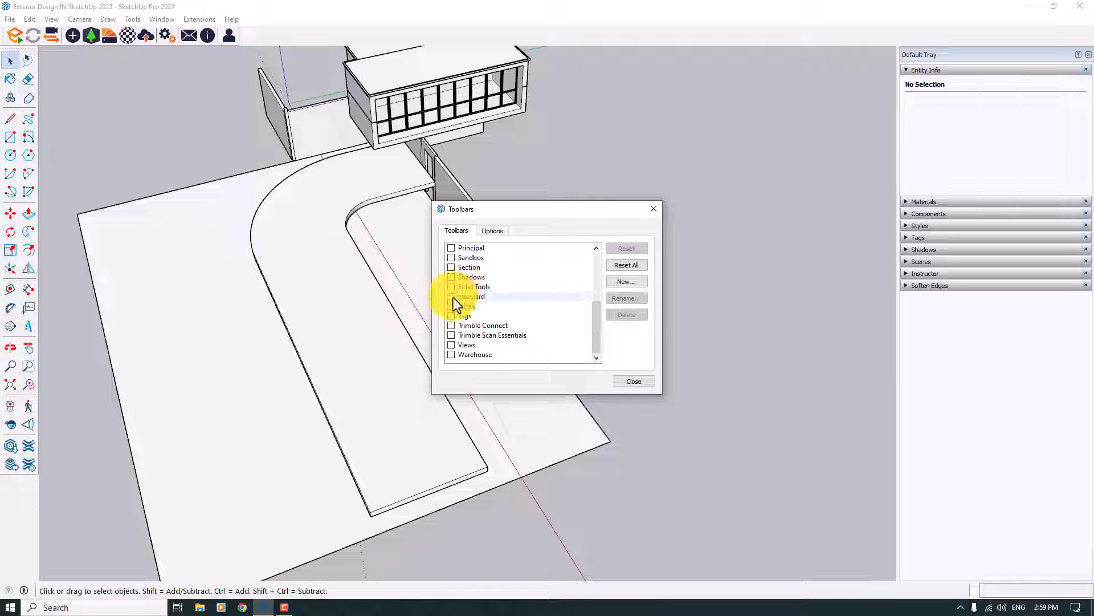
pyautogui.click(451, 258)
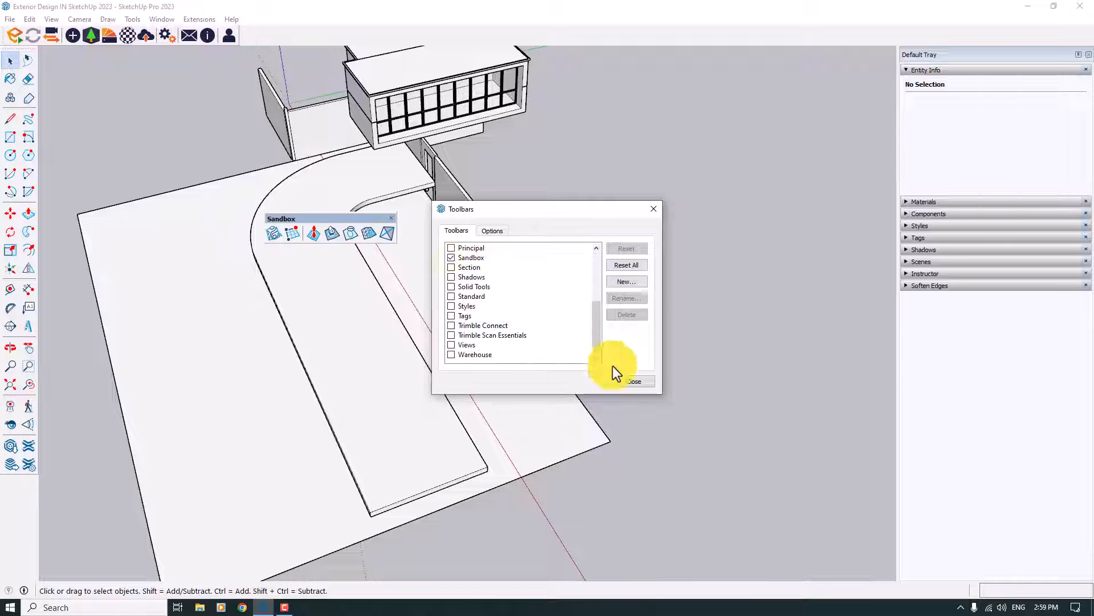
pyautogui.click(634, 380)
pyautogui.moveTo(295, 220); pyautogui.dragTo(270, 16)
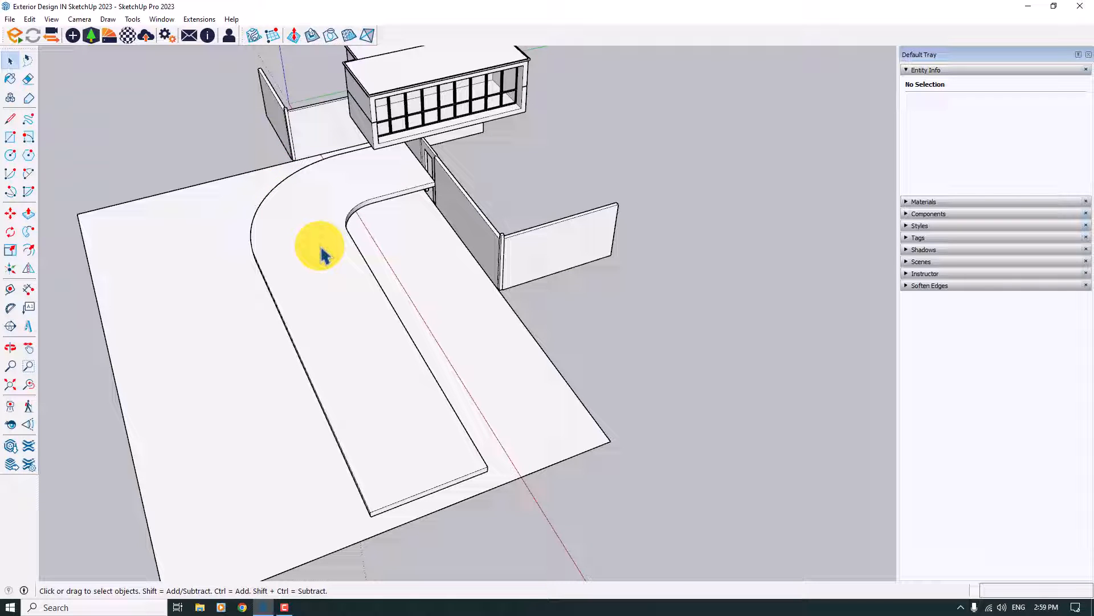
# Drape the outline of the raised driveway group onto the ground group below it
pyautogui.click(327, 39)
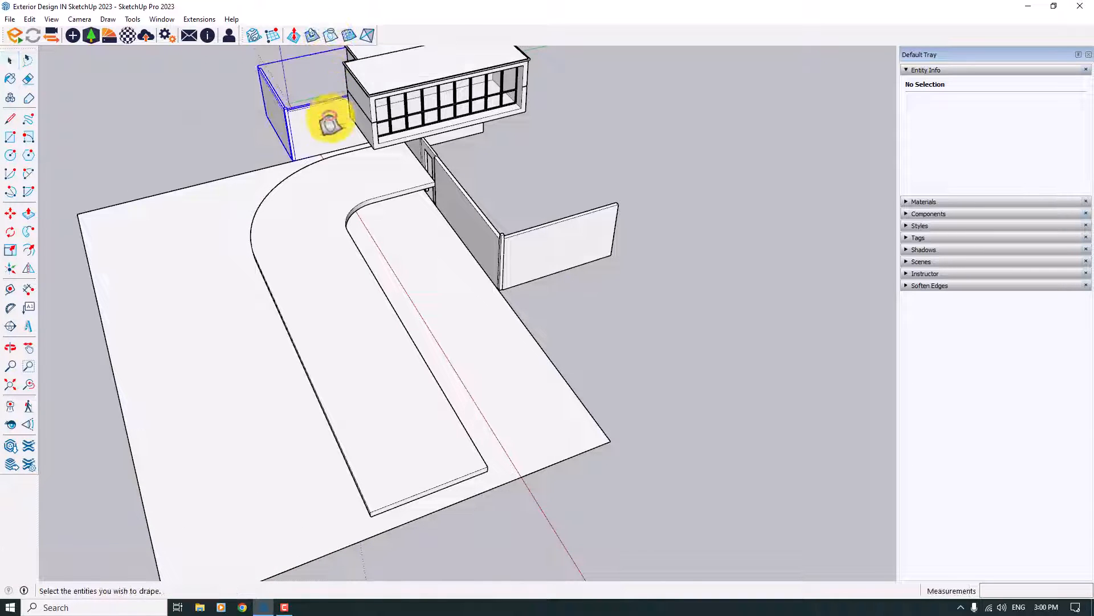
pyautogui.click(232, 263)
pyautogui.moveTo(232, 264); pyautogui.dragTo(393, 318, button='middle')
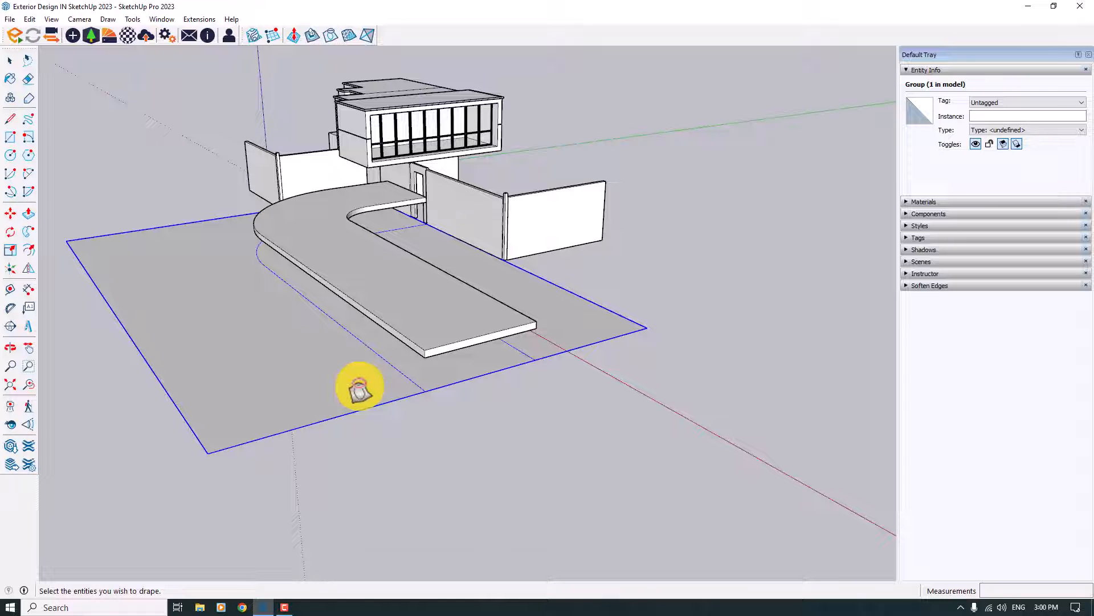
# Inside the ground group, erase the front edge of the draped driveway outline to remove the driveway-shaped face from the ground
pyautogui.moveTo(363, 393); pyautogui.dragTo(299, 447, button='middle')
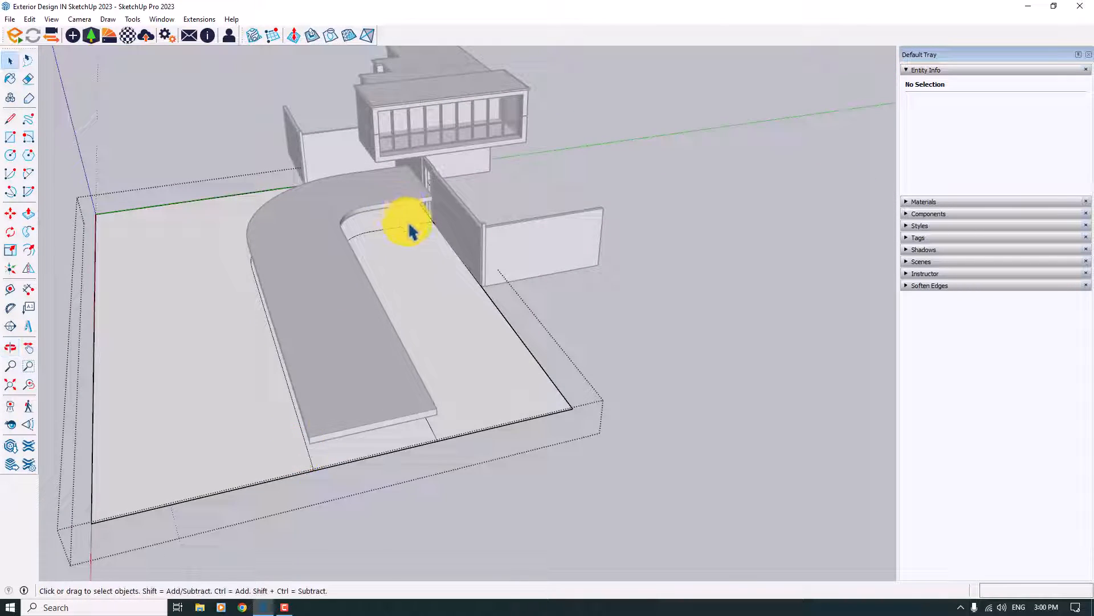
pyautogui.scroll(5, 395, 273)
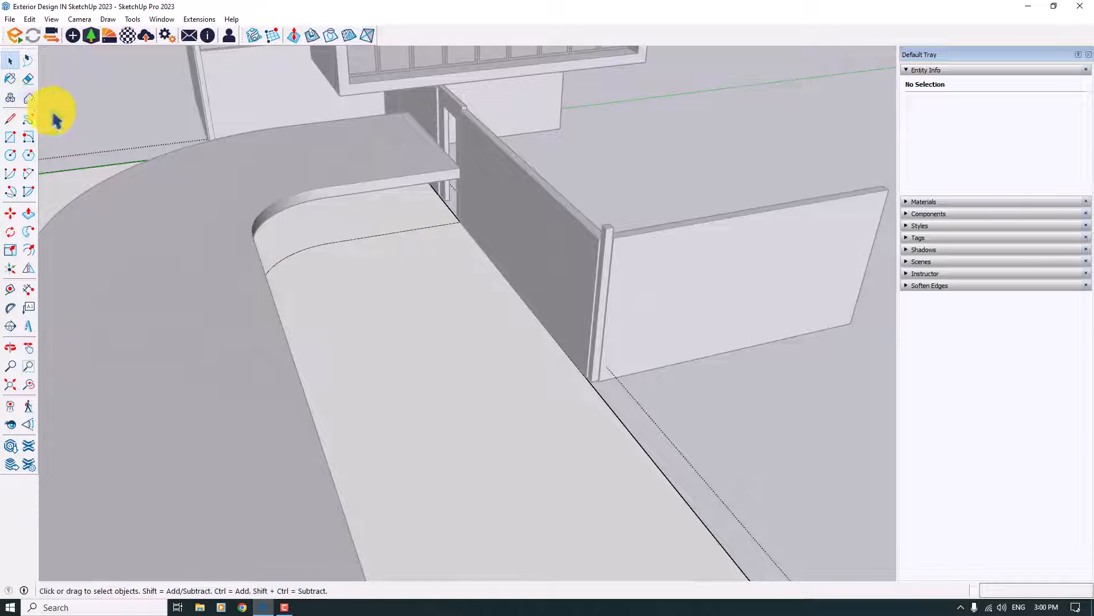
pyautogui.click(28, 79)
pyautogui.scroll(3, 456, 202)
pyautogui.scroll(-8, 456, 203)
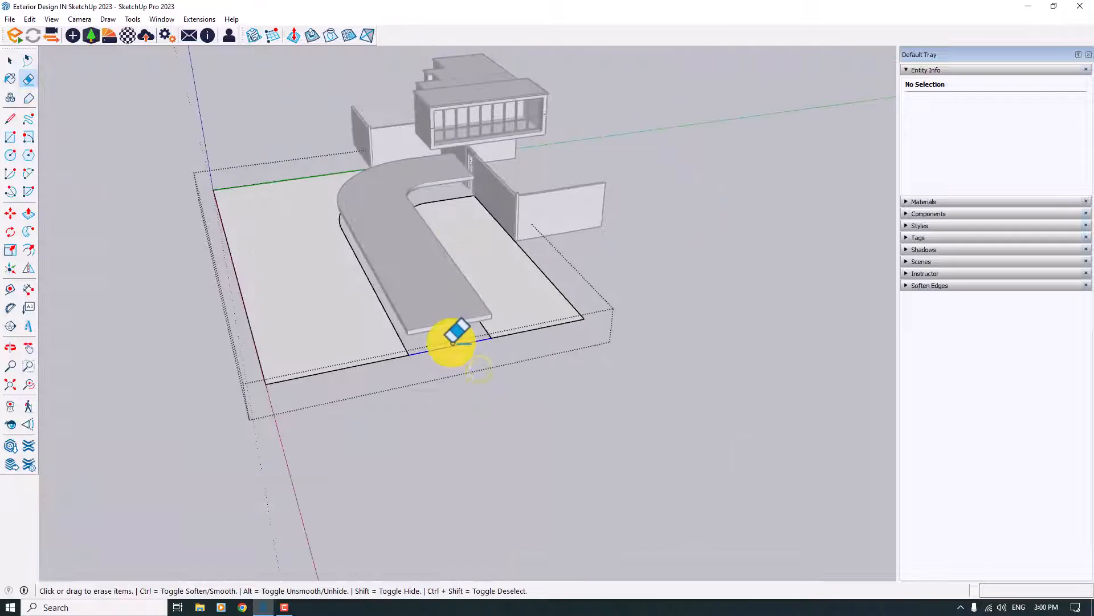
pyautogui.press('space')
pyautogui.moveTo(476, 379)
pyautogui.mouseDown(button='middle')
pyautogui.moveTo(477, 391)
pyautogui.moveTo(548, 129)
pyautogui.moveTo(445, 60)
pyautogui.moveTo(502, 4)
pyautogui.moveTo(635, 117)
pyautogui.moveTo(838, 399)
pyautogui.moveTo(838, 410)
pyautogui.moveTo(567, 430)
pyautogui.mouseUp(button='middle')
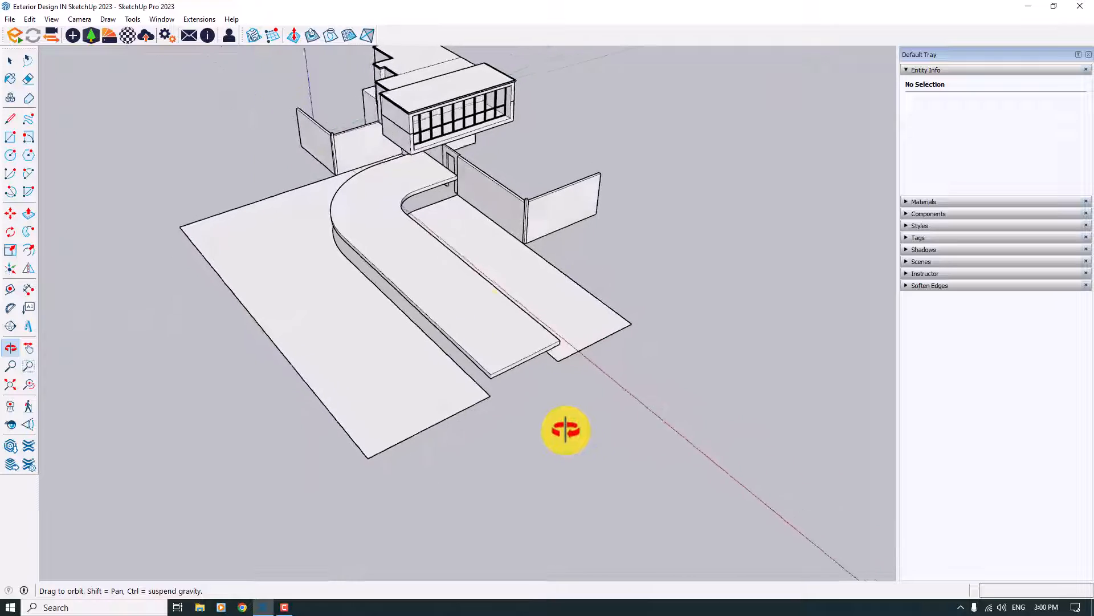
# Move the raised driveway group straight down so its top sits level with the ground plane
pyautogui.scroll(5, 433, 176)
pyautogui.click(436, 134)
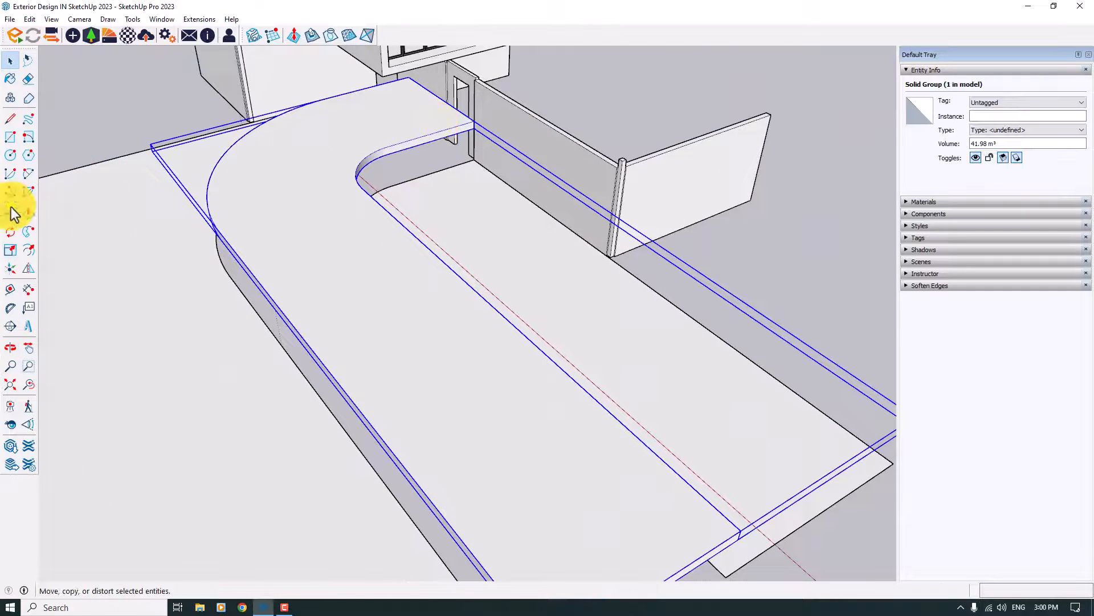
pyautogui.click(10, 213)
pyautogui.scroll(3, 411, 151)
pyautogui.scroll(-8, 515, 106)
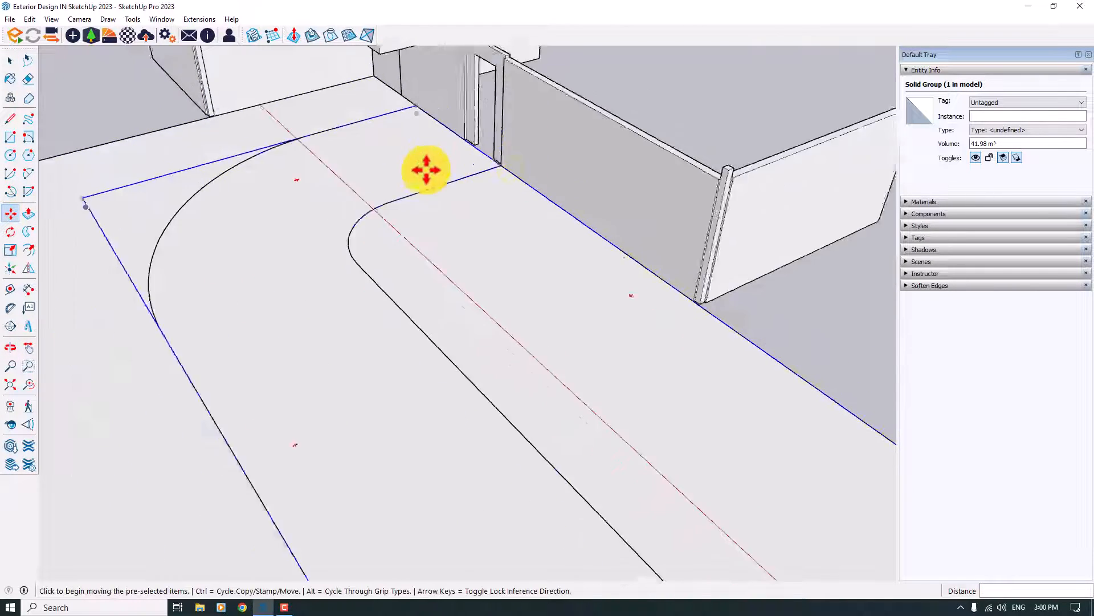
pyautogui.press('space')
# Inside the ground group, extrude the smaller ground face beside the driveway's inner curve upward by 0.12 m
pyautogui.click(785, 270)
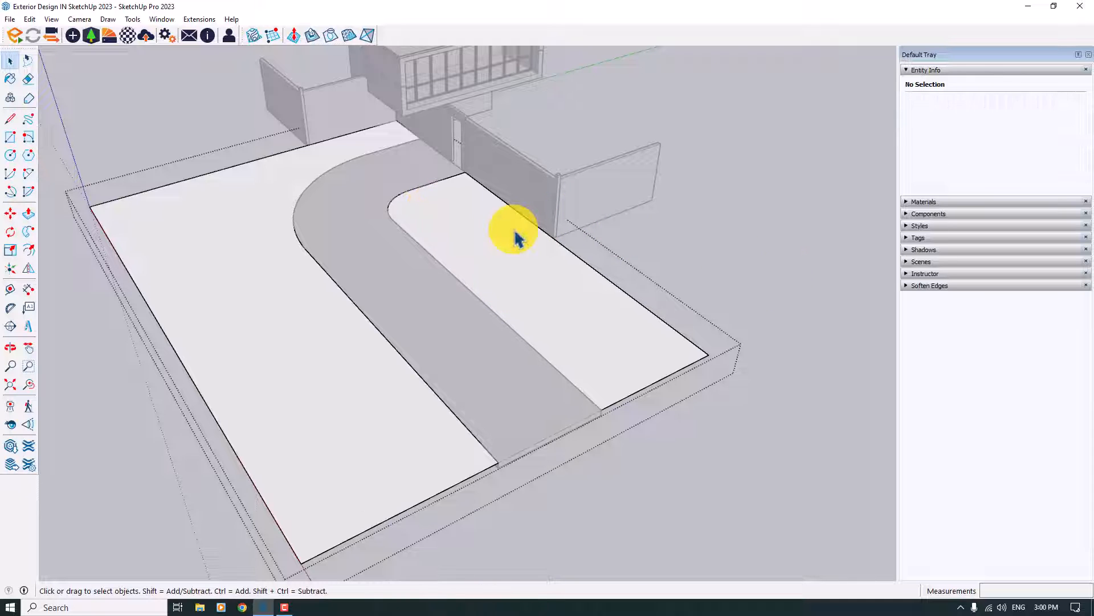
pyautogui.click(28, 214)
pyautogui.scroll(5, 391, 215)
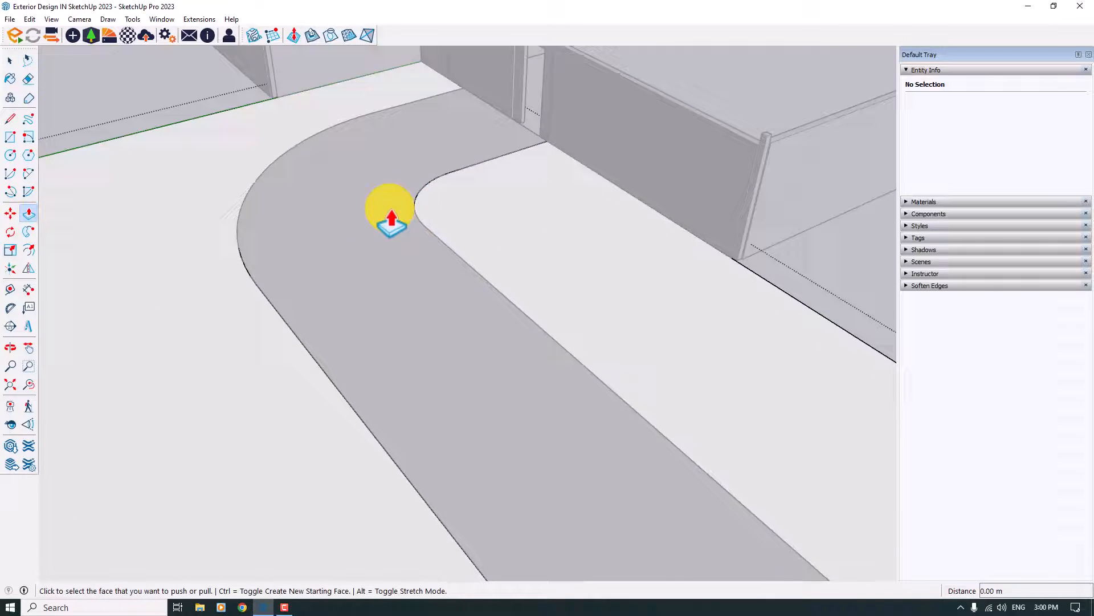
pyautogui.click(419, 206)
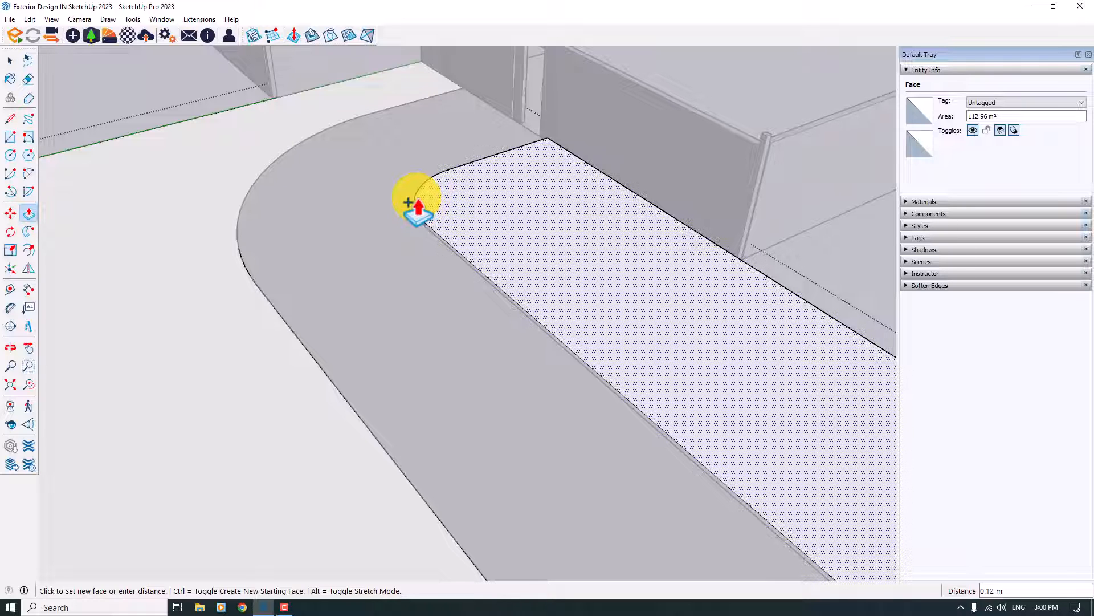
pyautogui.press('Return')
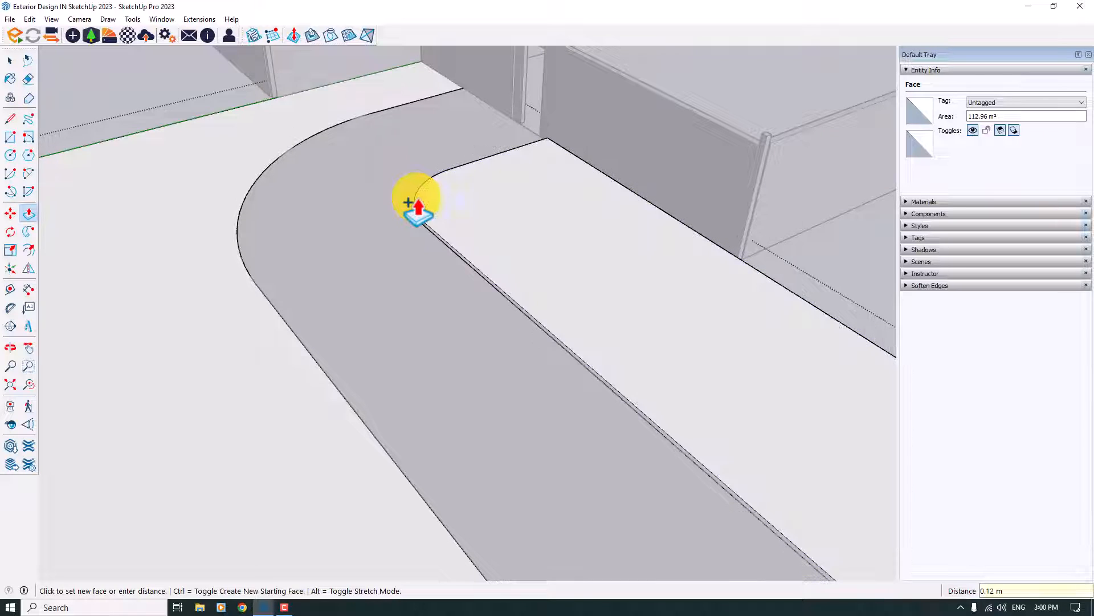
# Extrude the larger ground face along the driveway's outer curve upward by the same 0.12 m
pyautogui.scroll(-5, 364, 229)
pyautogui.moveTo(364, 229); pyautogui.dragTo(254, 232, button='middle')
pyautogui.doubleClick(267, 219)
pyautogui.press('space')
pyautogui.scroll(5, 497, 268)
pyautogui.scroll(1, 498, 261)
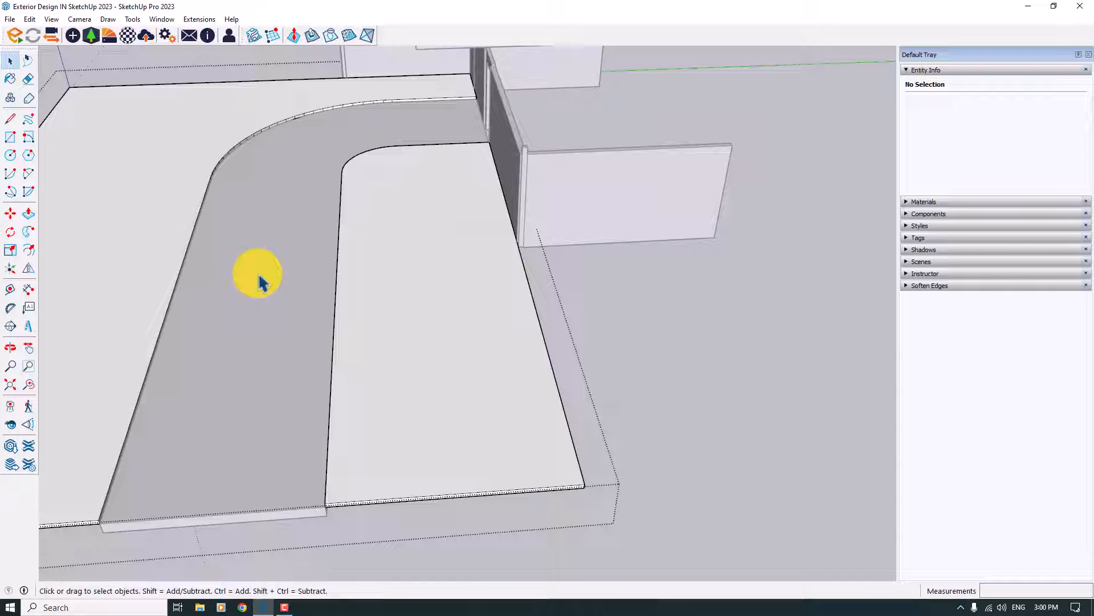
# Extrude the undersides of both ground areas downward by 0.30 m to meet the driveway slab's bottom
pyautogui.scroll(-6, 472, 383)
pyautogui.moveTo(472, 384); pyautogui.dragTo(527, 302, button='middle')
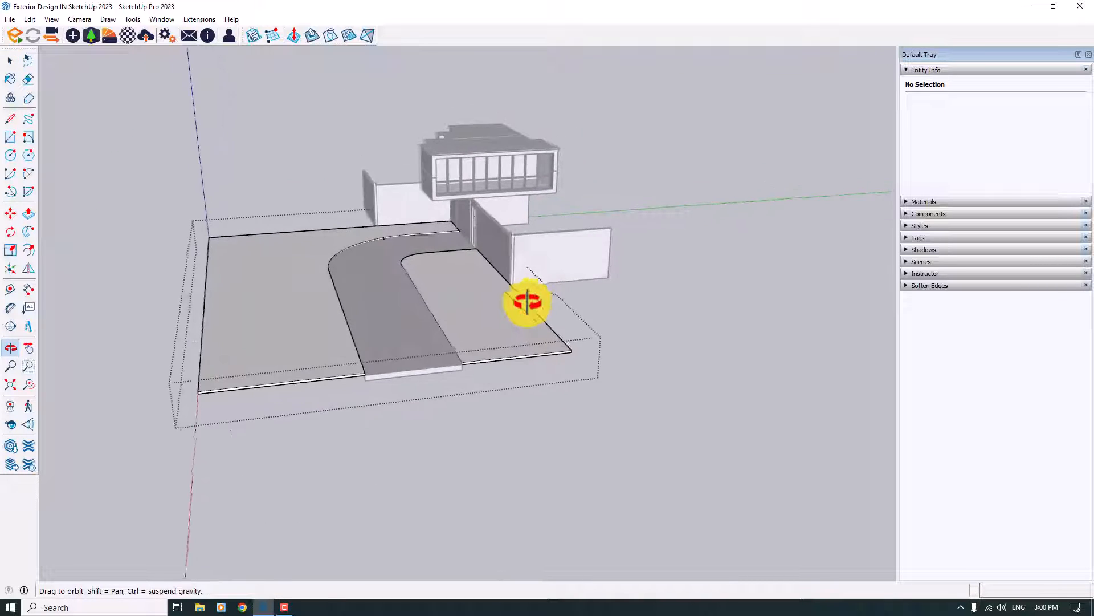
pyautogui.scroll(2, 502, 330)
pyautogui.click(25, 215)
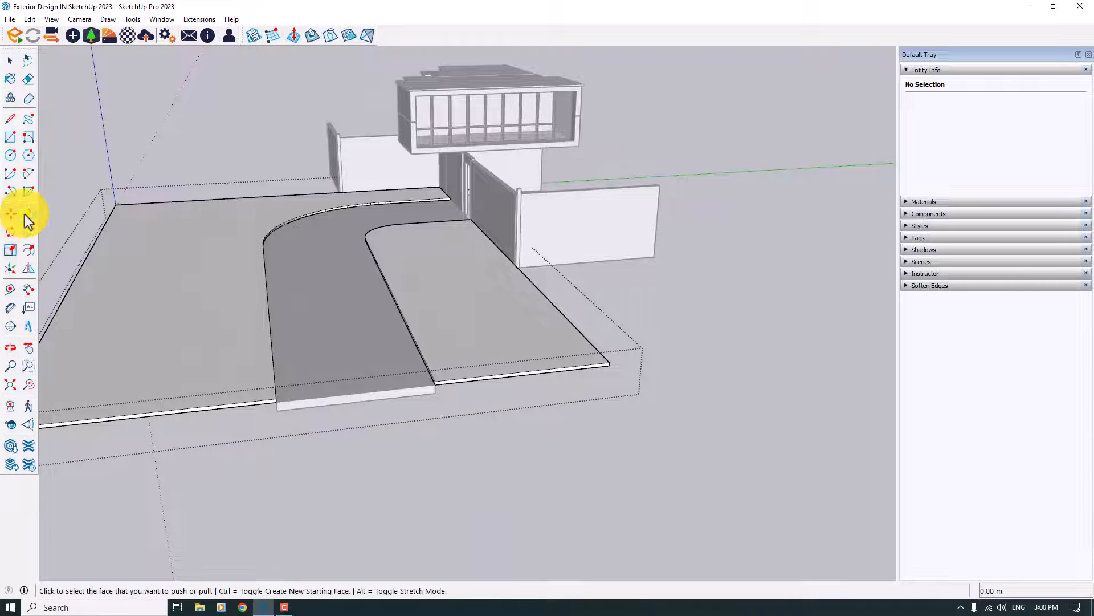
pyautogui.scroll(1, 443, 343)
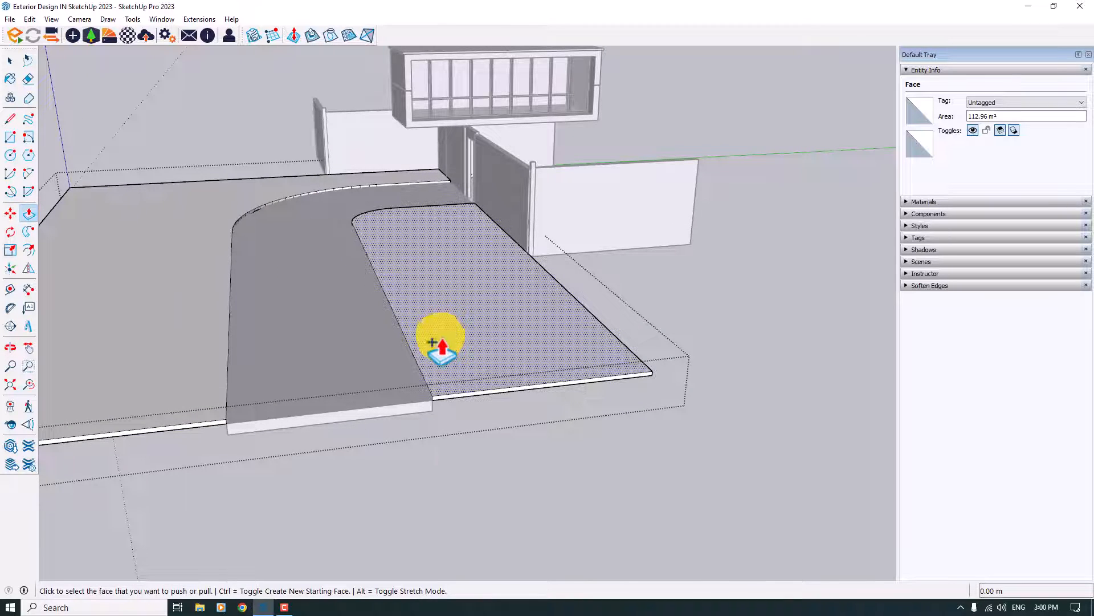
pyautogui.moveTo(432, 342); pyautogui.dragTo(481, 273, button='middle')
pyautogui.click(399, 152)
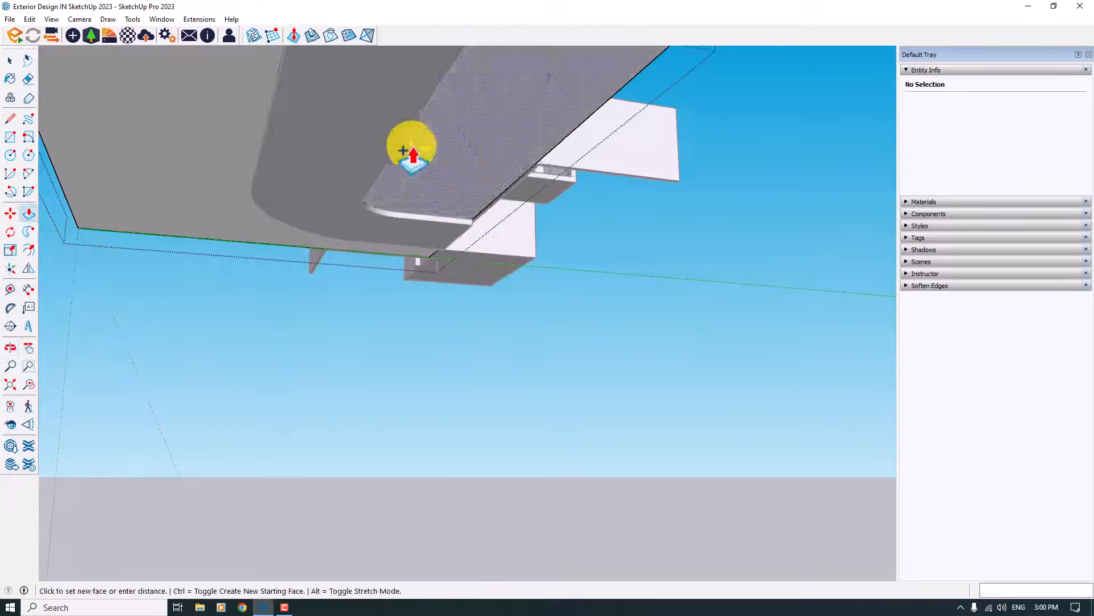
pyautogui.click(340, 146)
pyautogui.click(227, 147)
pyautogui.click(340, 131)
pyautogui.moveTo(340, 132); pyautogui.dragTo(385, 374, button='middle')
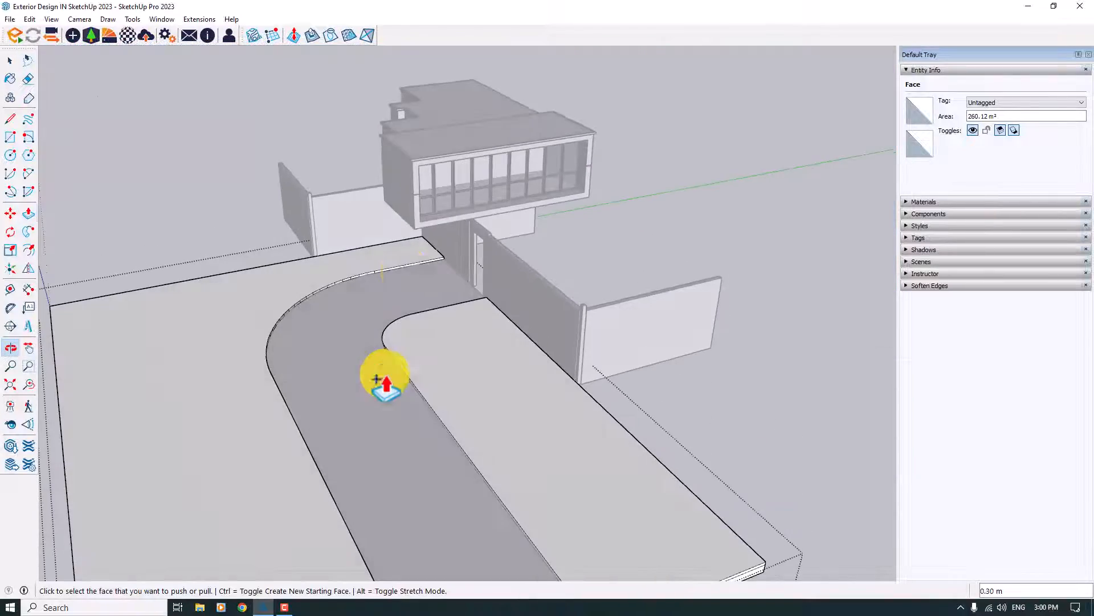
pyautogui.scroll(-3, 399, 348)
pyautogui.press('space')
# Offset the top outline of the smaller ground area inward by 0.13 m
pyautogui.scroll(8, 433, 342)
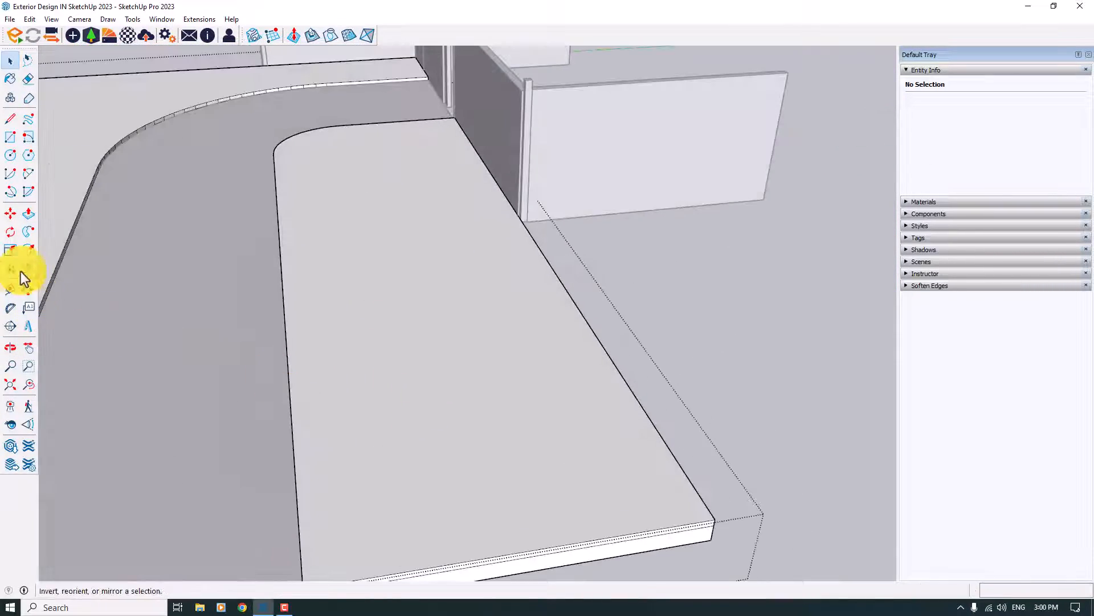
pyautogui.click(28, 251)
pyautogui.click(292, 248)
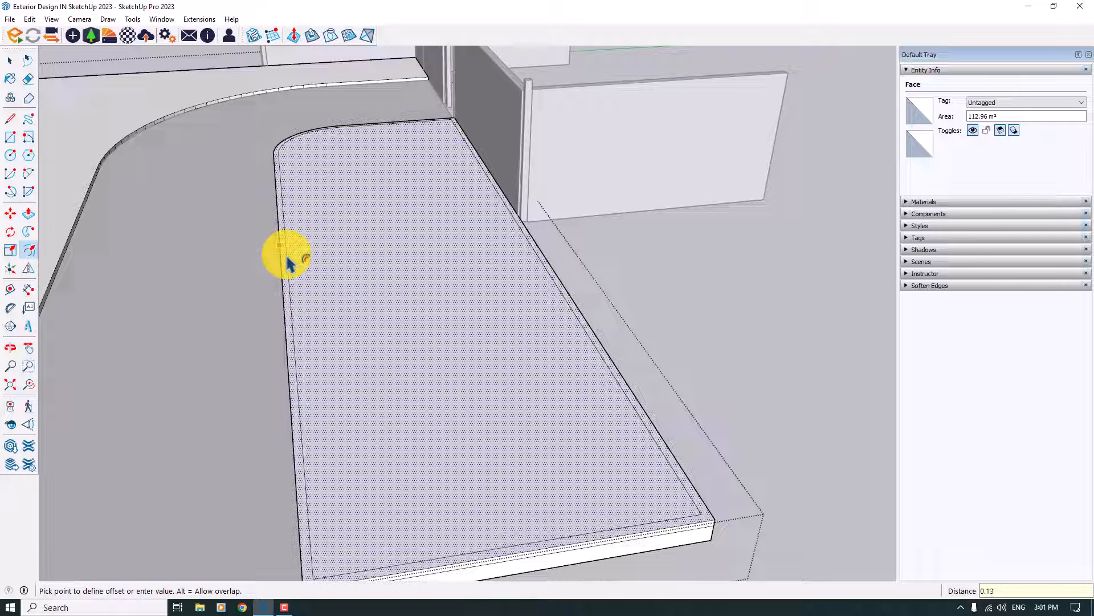
pyautogui.click(287, 259)
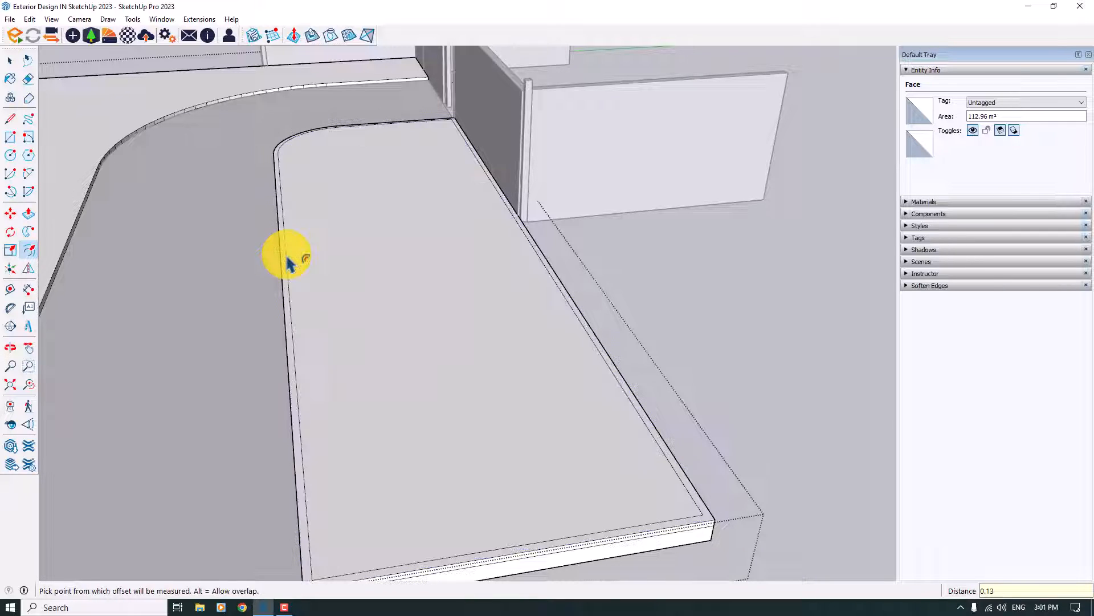
# Push the face inside the smaller area's offset down by 0.09 m to form a raised curb around it
pyautogui.click(28, 212)
pyautogui.click(281, 198)
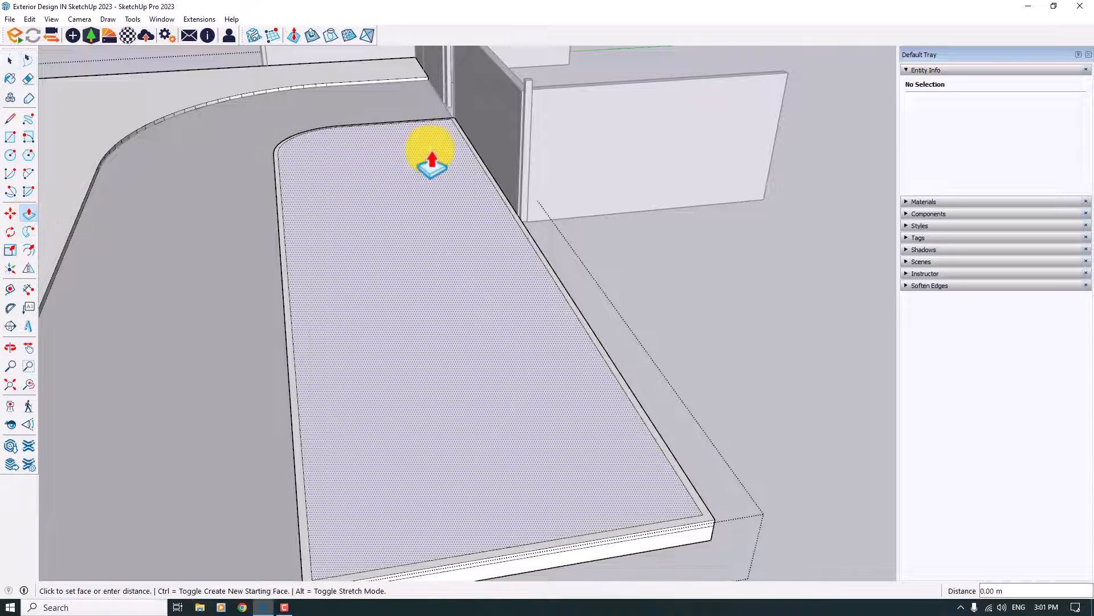
pyautogui.click(374, 184)
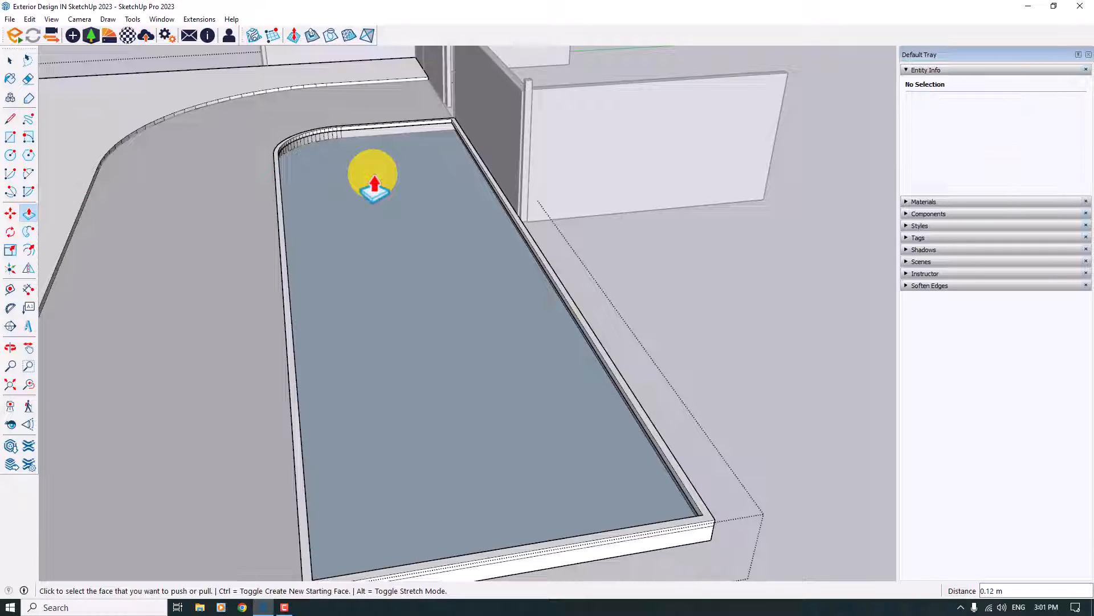
pyautogui.click(414, 156)
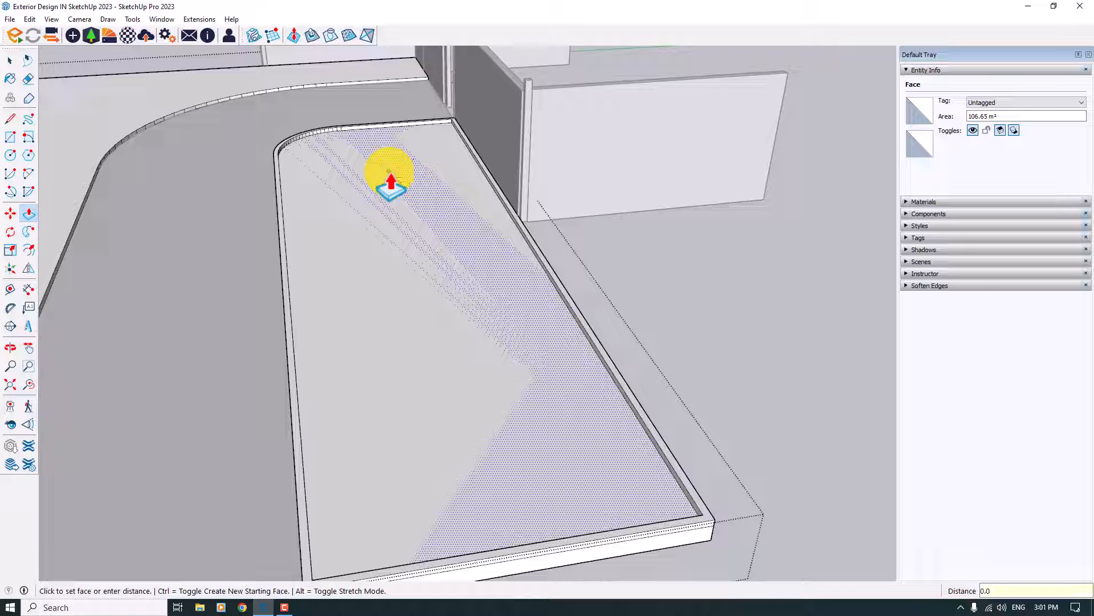
pyautogui.press('Return')
pyautogui.scroll(-8, 553, 281)
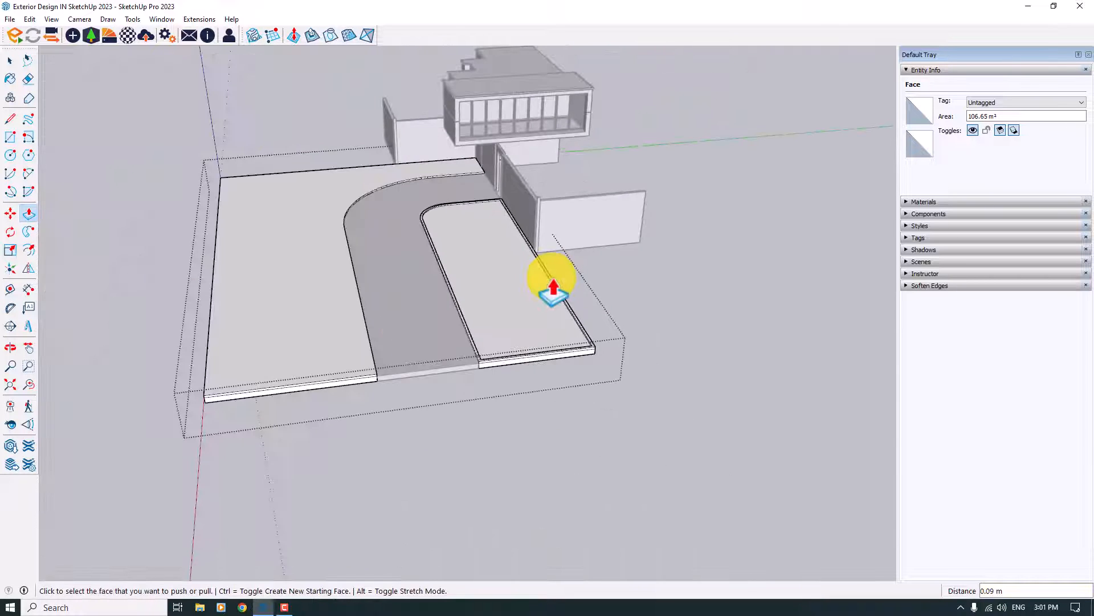
# Offset the larger ground area's top face inward by the same 0.13 m and recess its inner face by 0.09 m
pyautogui.click(27, 249)
pyautogui.doubleClick(257, 288)
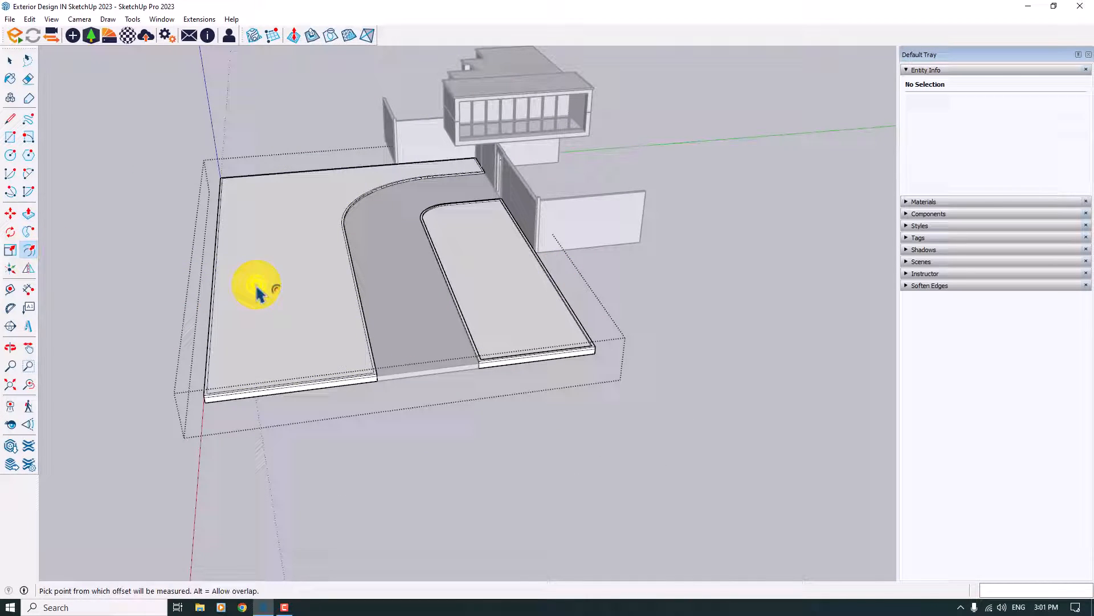
pyautogui.click(29, 214)
pyautogui.doubleClick(294, 221)
pyautogui.moveTo(473, 338)
pyautogui.mouseDown(button='middle')
pyautogui.moveTo(632, 222)
pyautogui.moveTo(474, 252)
pyautogui.moveTo(455, 340)
pyautogui.mouseUp(button='middle')
pyautogui.press('space')
pyautogui.click(464, 433)
# Examine the curbs, driveway and boundary walls around the house entrance from several angles
pyautogui.scroll(-2, 433, 419)
pyautogui.moveTo(420, 414); pyautogui.dragTo(439, 296, button='middle')
pyautogui.scroll(6, 433, 177)
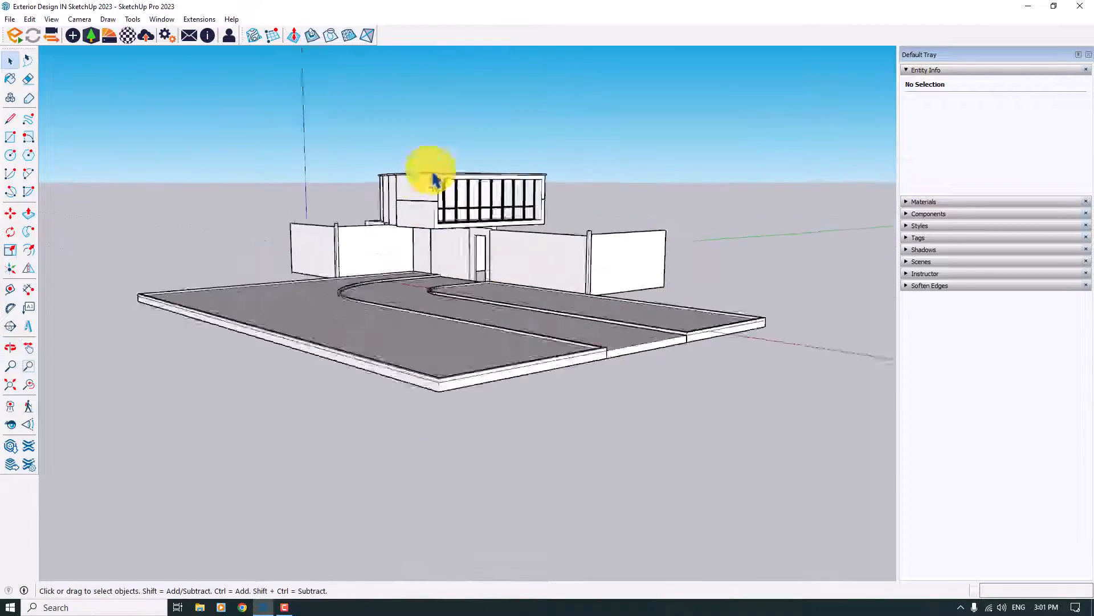
pyautogui.moveTo(483, 262); pyautogui.dragTo(430, 484, button='middle')
pyautogui.scroll(3, 430, 484)
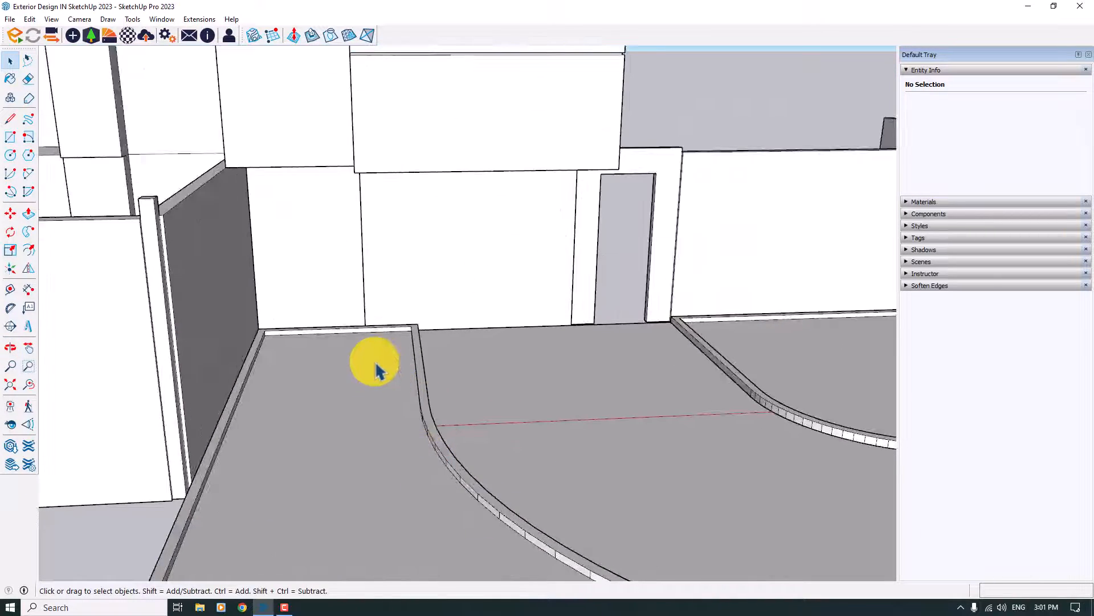
pyautogui.scroll(-3, 371, 366)
pyautogui.scroll(-3, 402, 399)
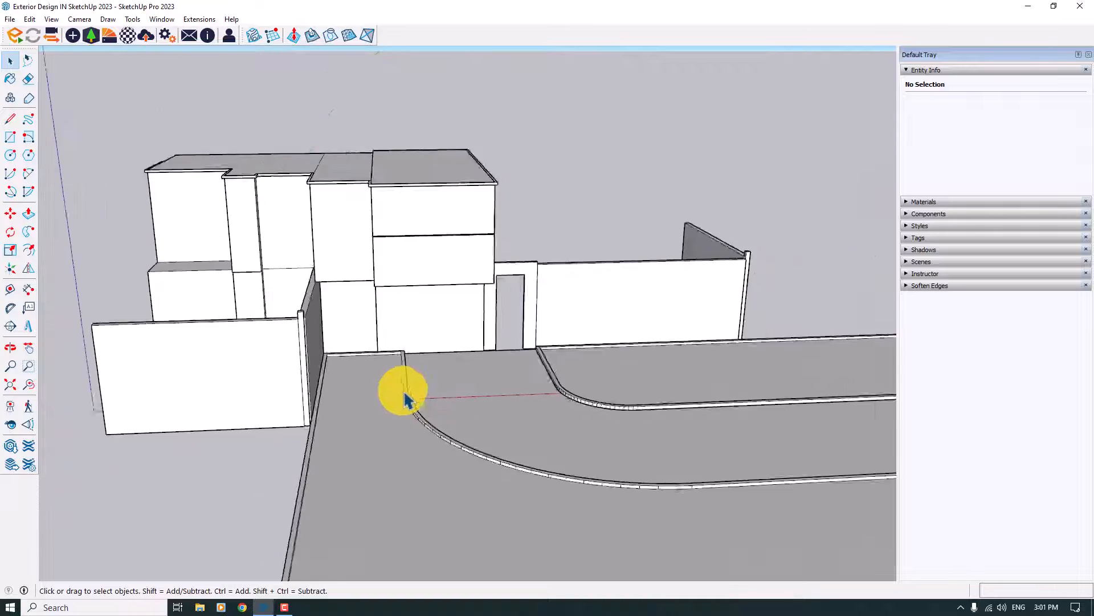
pyautogui.moveTo(401, 386); pyautogui.dragTo(269, 411, button='middle')
pyautogui.scroll(4, 318, 408)
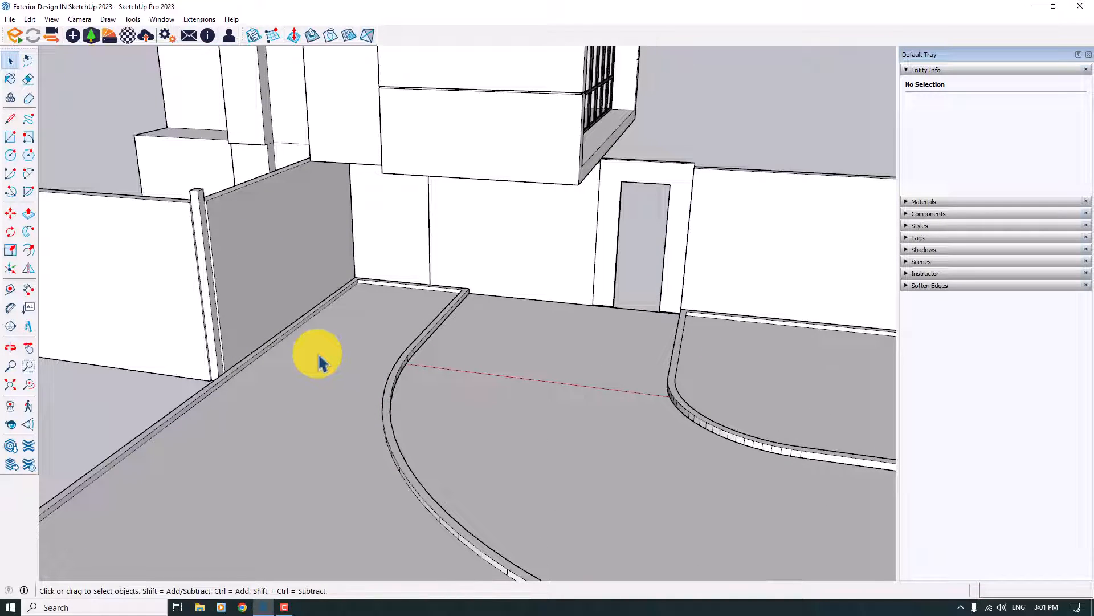
pyautogui.scroll(-8, 319, 362)
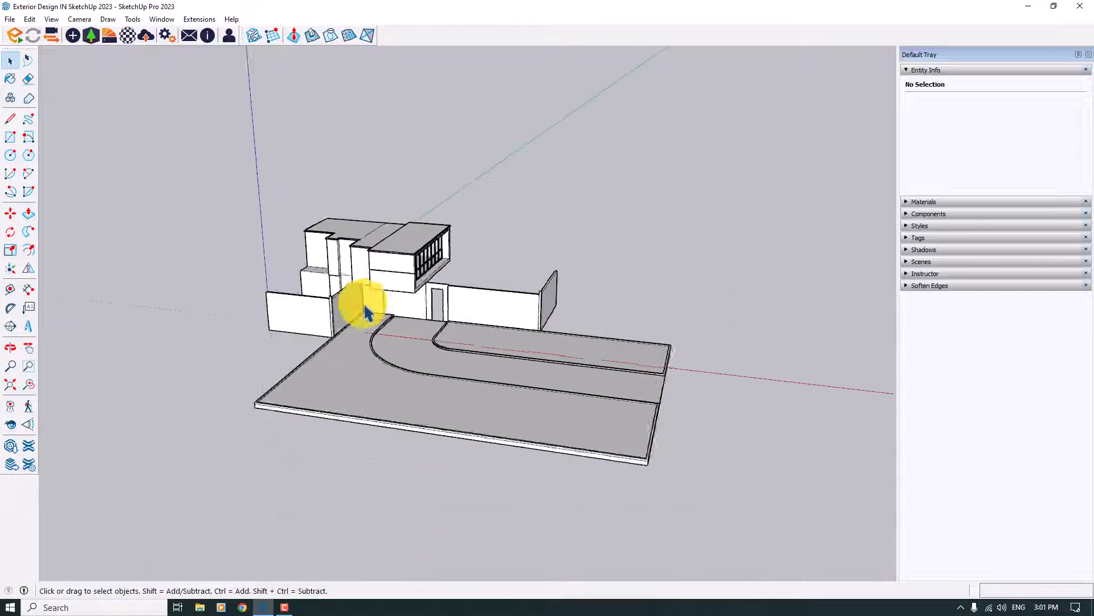
# Inside the boundary wall group beside the larger ground area, extrude the corner post's narrow face outward by 0.48 m
pyautogui.scroll(3, 319, 337)
pyautogui.moveTo(302, 345); pyautogui.dragTo(479, 367, button='middle')
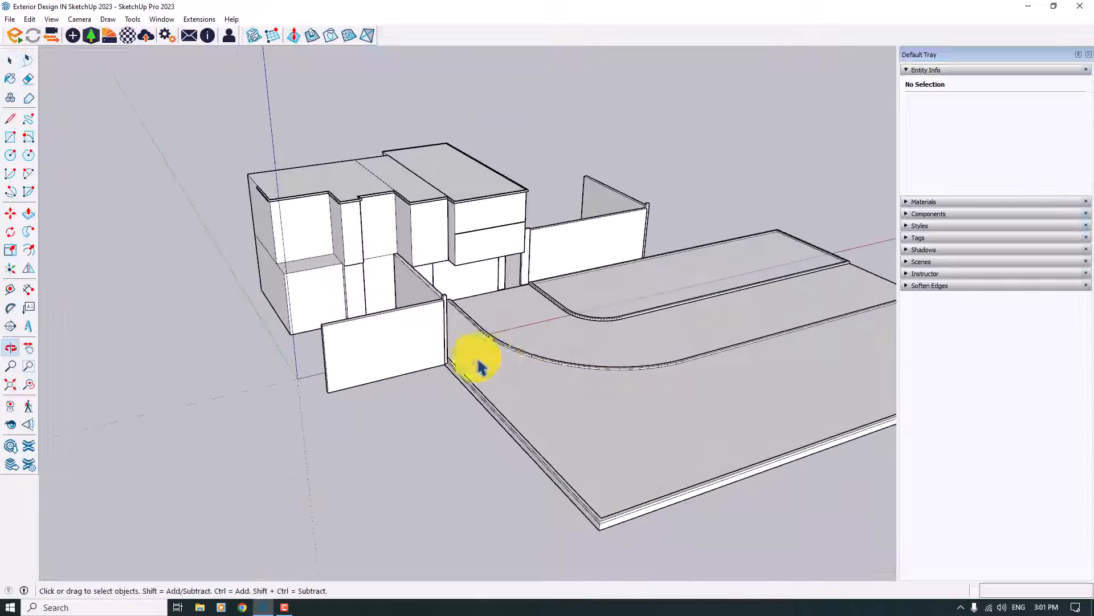
pyautogui.scroll(6, 416, 350)
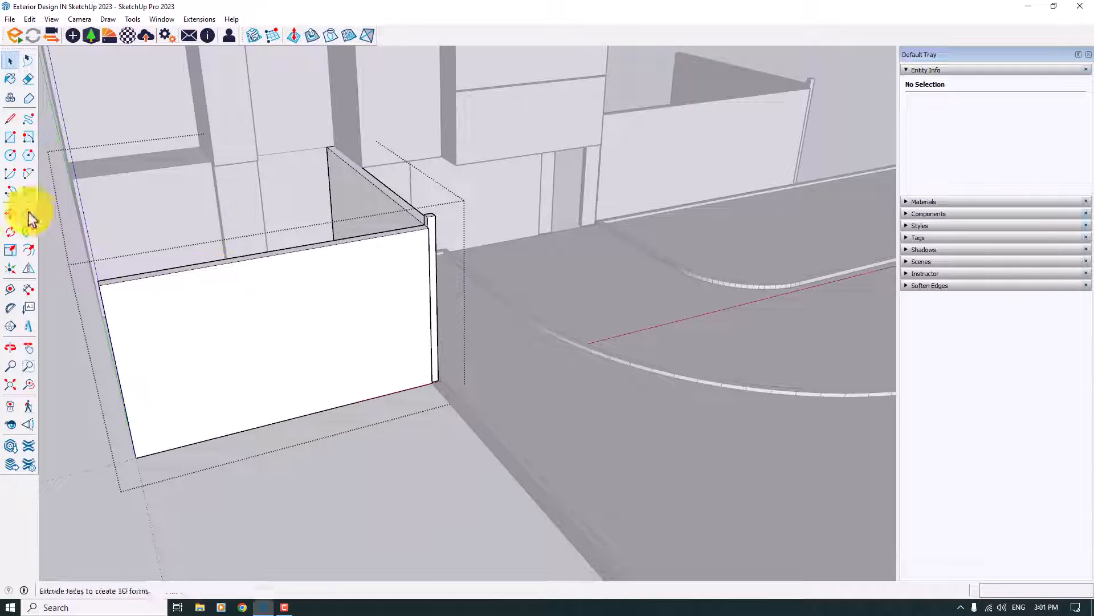
pyautogui.click(29, 216)
pyautogui.scroll(2, 435, 264)
pyautogui.click(436, 251)
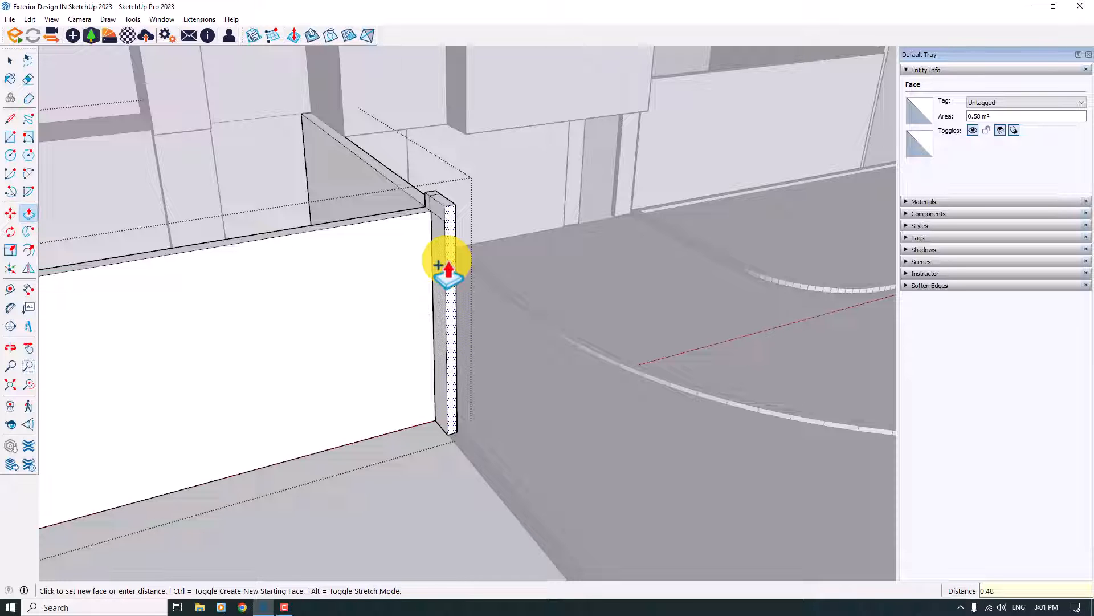
pyautogui.press('Return')
pyautogui.moveTo(449, 248); pyautogui.dragTo(202, 334, button='middle')
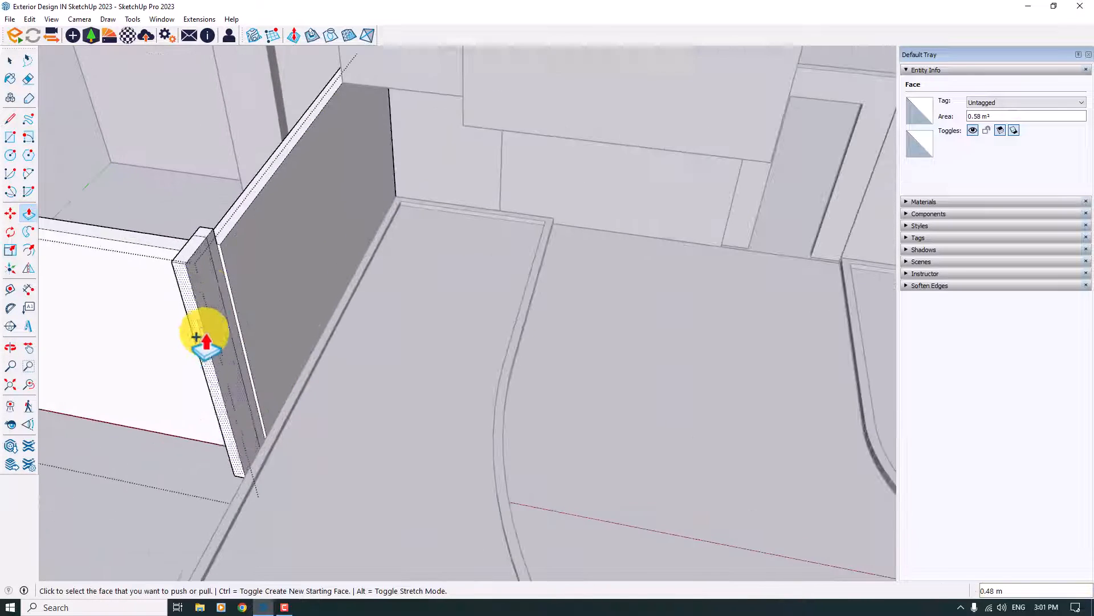
pyautogui.scroll(2, 205, 331)
pyautogui.click(215, 298)
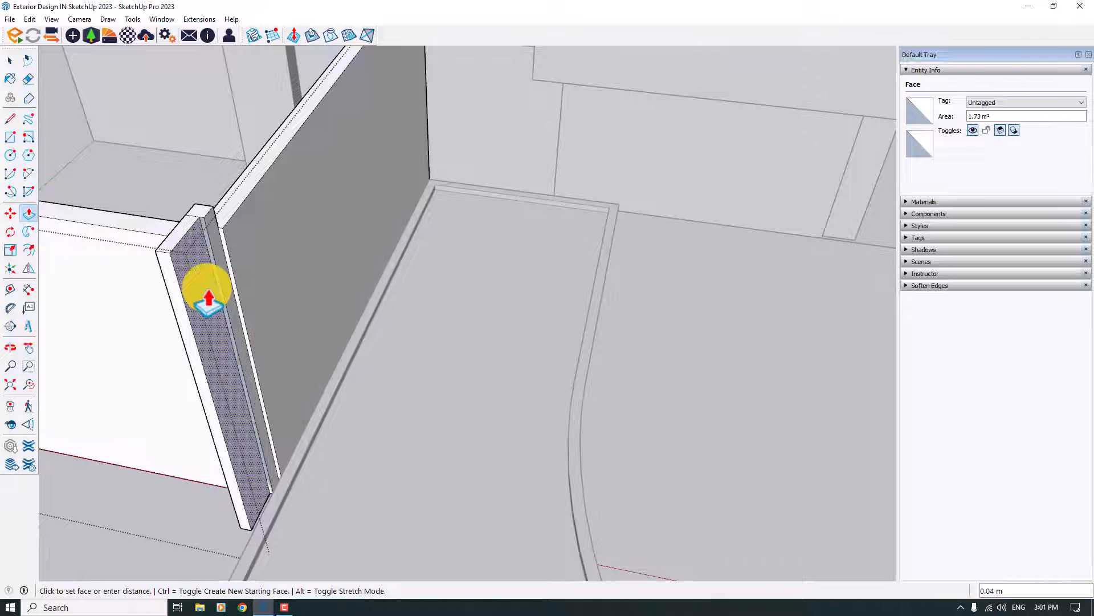
pyautogui.press('space')
# Extrude the corner post's narrow front face as a new volume about 12.65 m to the ground slab's far edge, extending the boundary wall
pyautogui.click(29, 216)
pyautogui.press('ctrl')
pyautogui.click(171, 276)
pyautogui.scroll(-2, 170, 275)
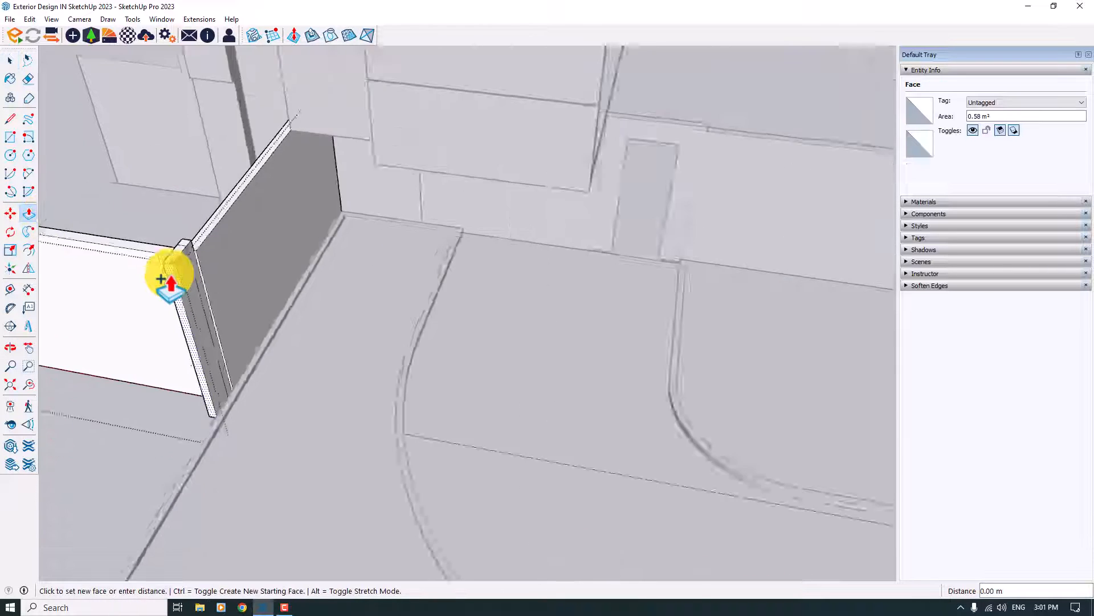
pyautogui.scroll(-5, 170, 276)
pyautogui.scroll(2, 164, 376)
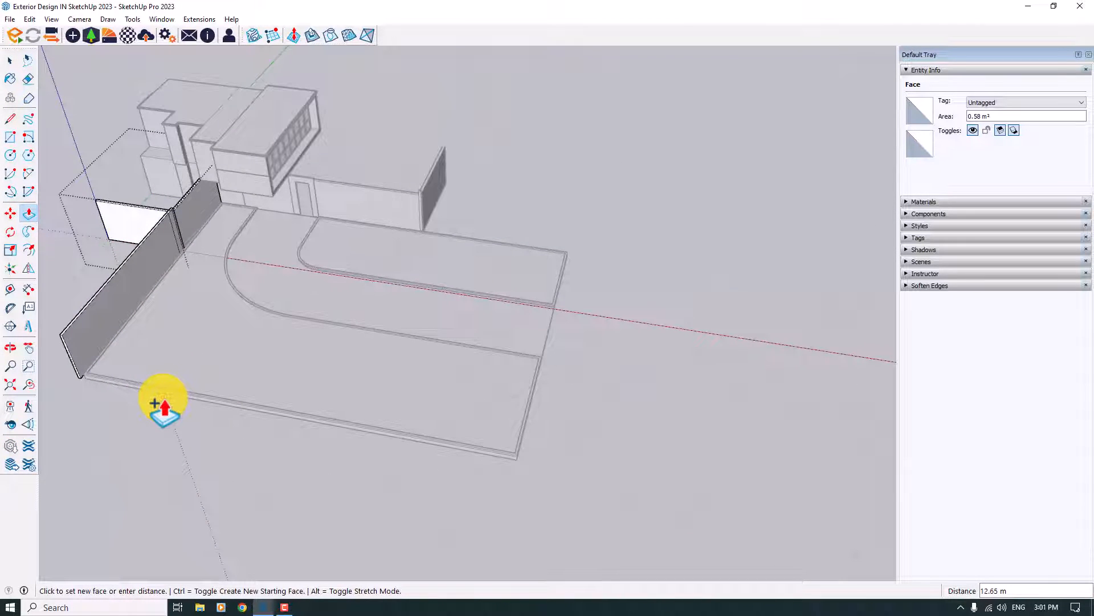
pyautogui.scroll(1, 163, 400)
pyautogui.click(169, 400)
pyautogui.press('space')
pyautogui.scroll(-2, 190, 421)
pyautogui.click(213, 429)
# Draw a ground rectangle from the house's lower outer corner to the driveway slab's front corner, beside the smaller curbed area
pyautogui.moveTo(521, 429); pyautogui.dragTo(262, 256, button='middle')
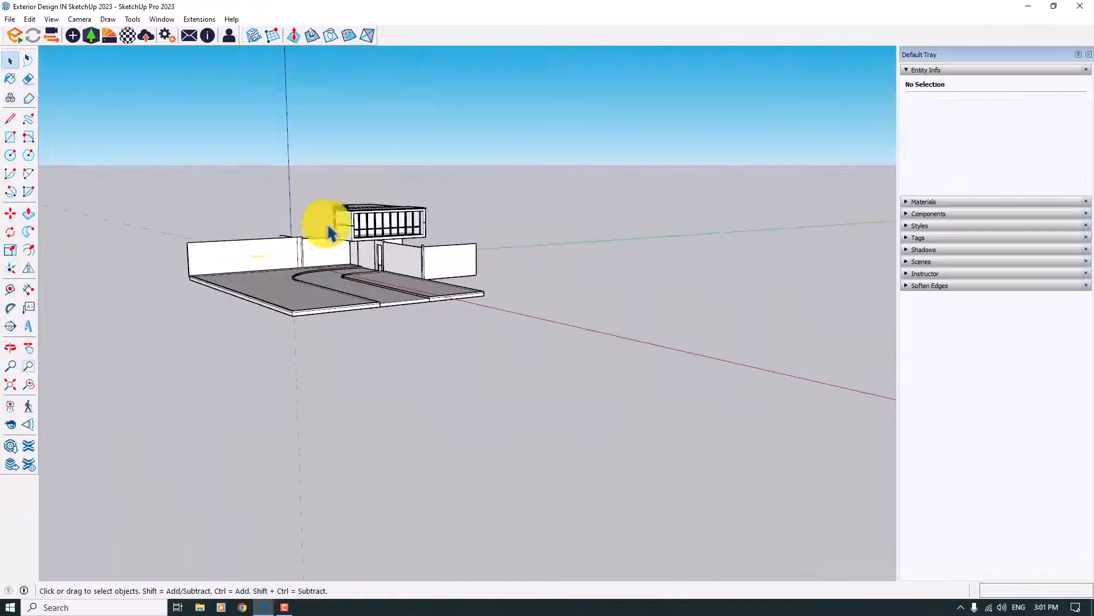
pyautogui.scroll(3, 330, 232)
pyautogui.moveTo(382, 245); pyautogui.dragTo(86, 374, button='middle')
pyautogui.scroll(3, 491, 399)
pyautogui.scroll(-3, 442, 389)
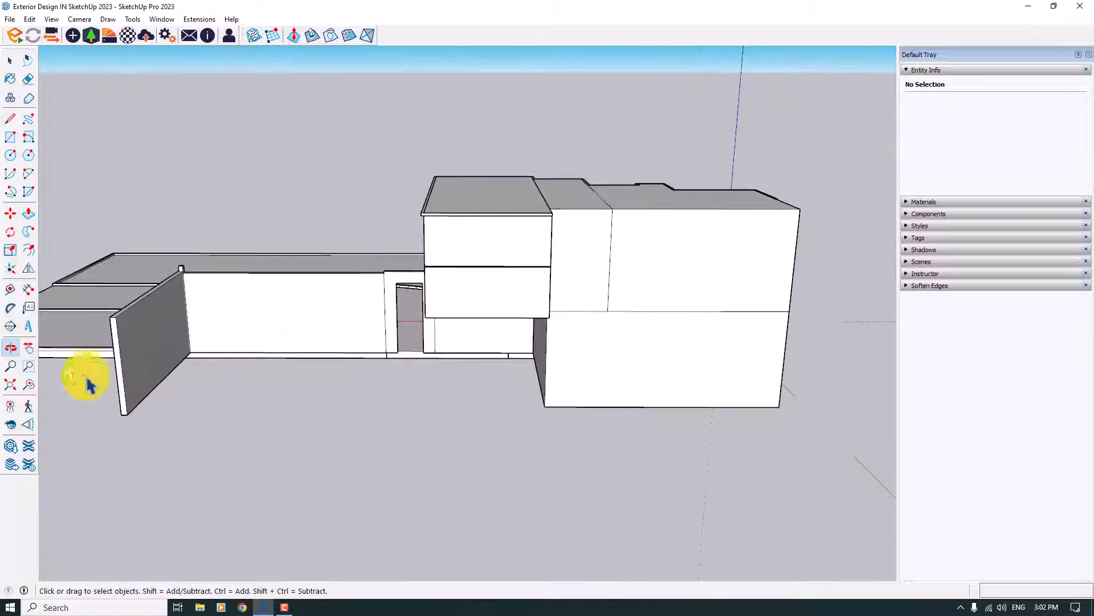
pyautogui.click(549, 407)
pyautogui.moveTo(548, 407); pyautogui.dragTo(371, 513, button='middle')
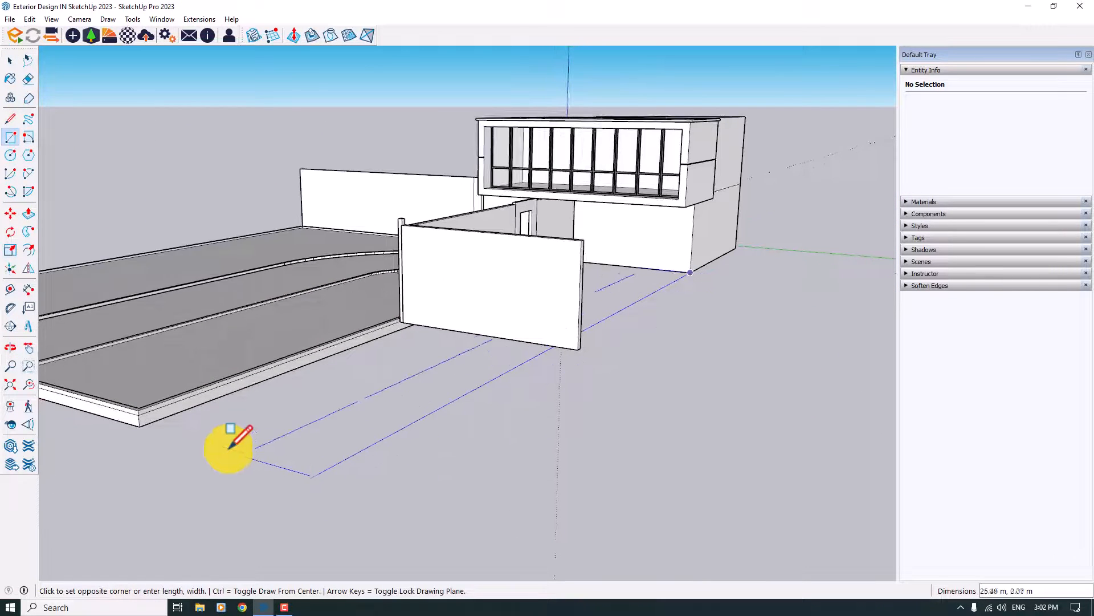
pyautogui.click(140, 417)
# Extrude the new rectangle down to match the neighbouring slab's thickness and extend its outer side to the end of the short boundary wall
pyautogui.click(28, 213)
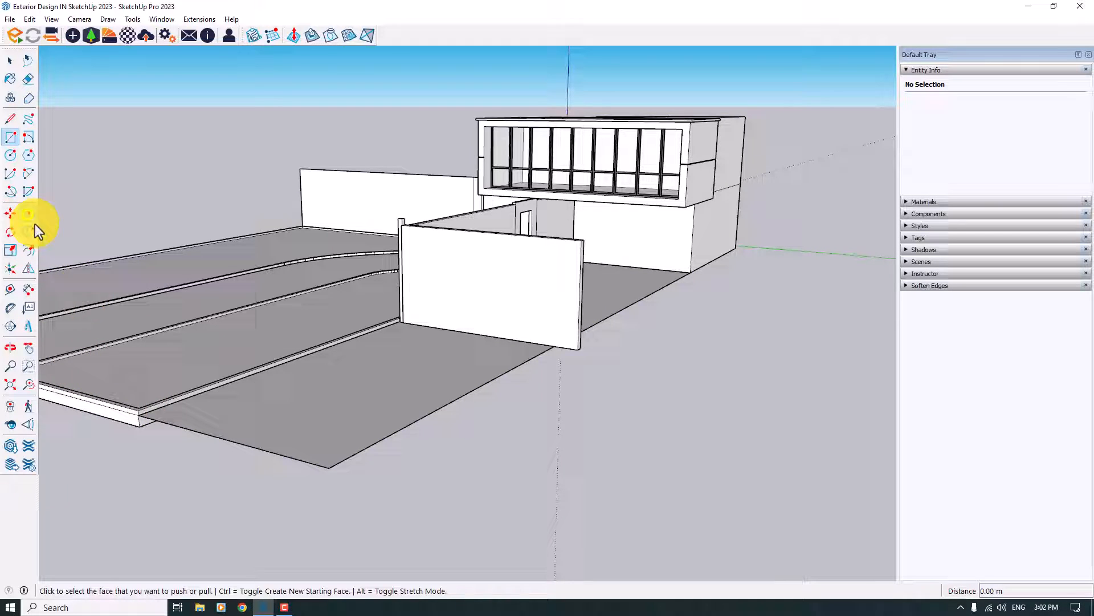
pyautogui.click(155, 416)
pyautogui.click(114, 424)
pyautogui.press('ctrl')
pyautogui.click(559, 350)
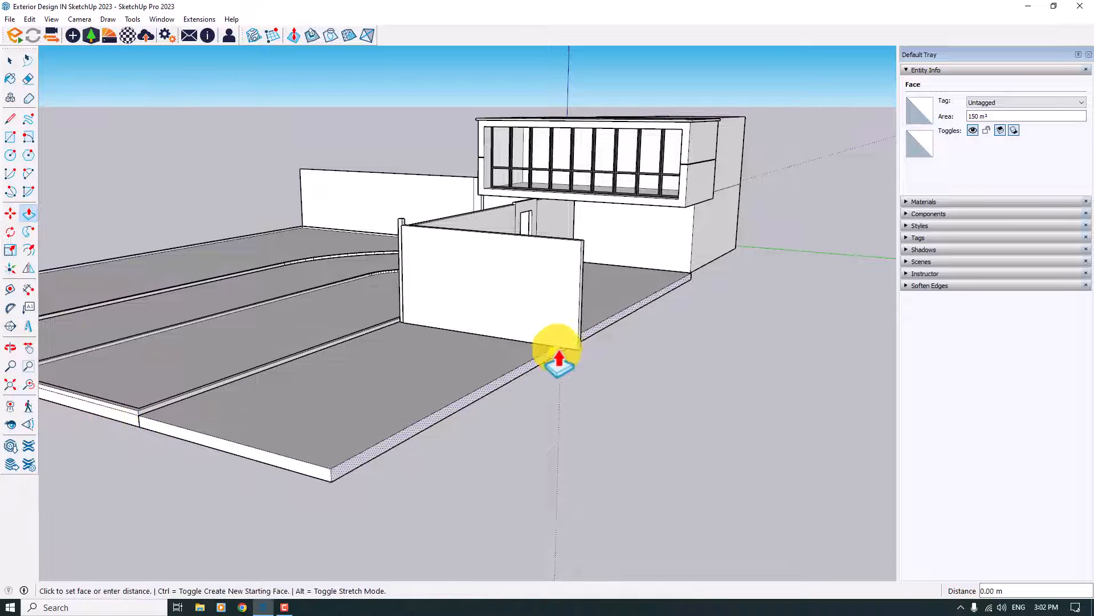
pyautogui.click(581, 304)
pyautogui.moveTo(672, 409); pyautogui.dragTo(640, 444, button='middle')
pyautogui.press('space')
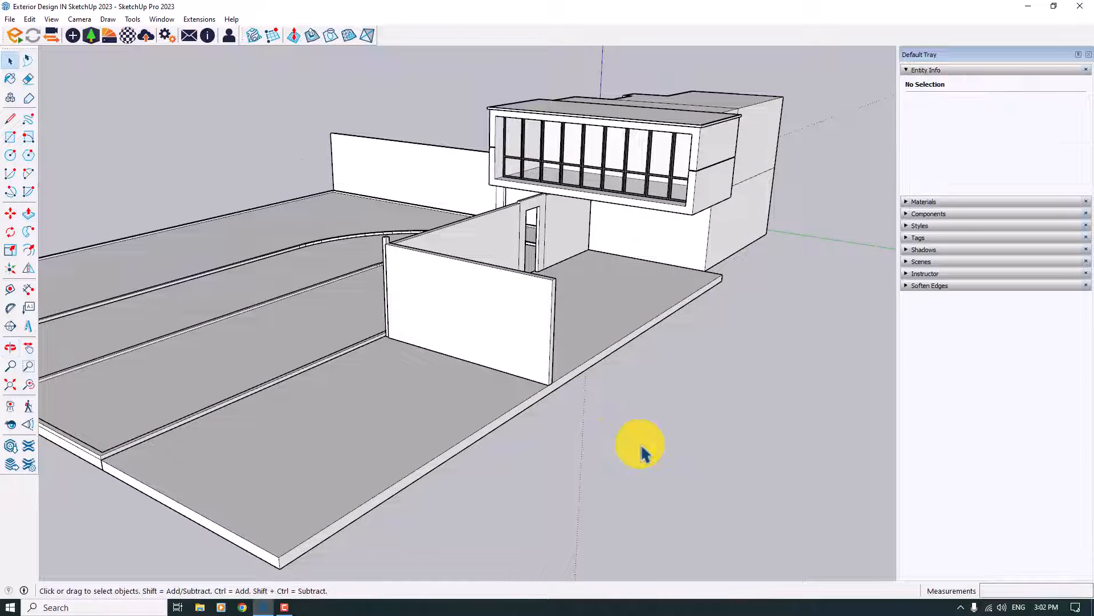
# Inside the short boundary wall's group, copy the face's vertical edge to mid-wall and again beside it to outline a narrow strip
pyautogui.scroll(3, 445, 294)
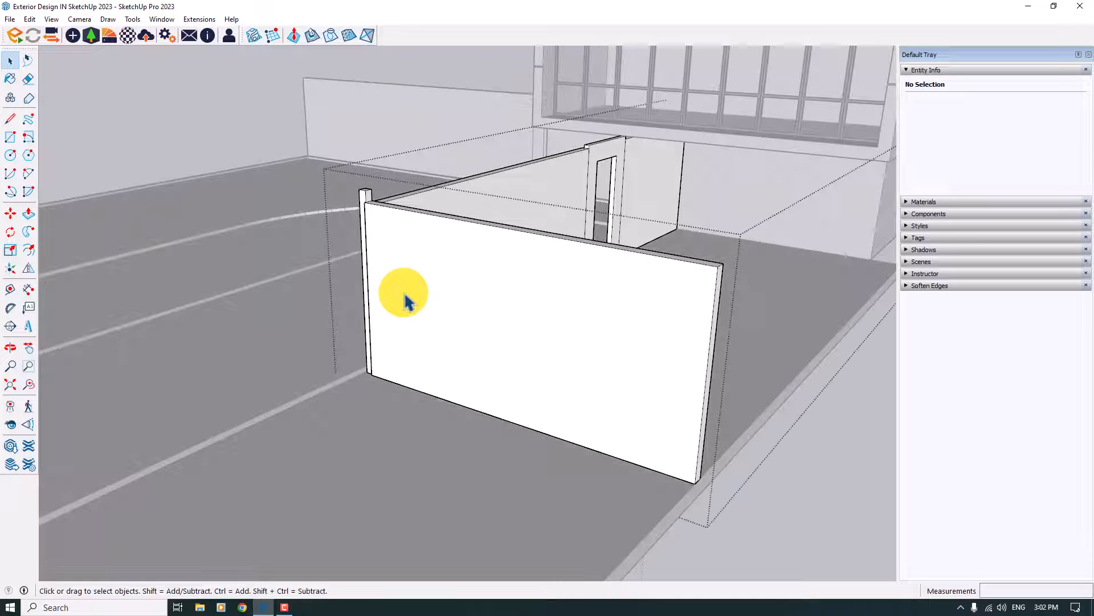
pyautogui.click(367, 230)
pyautogui.click(10, 213)
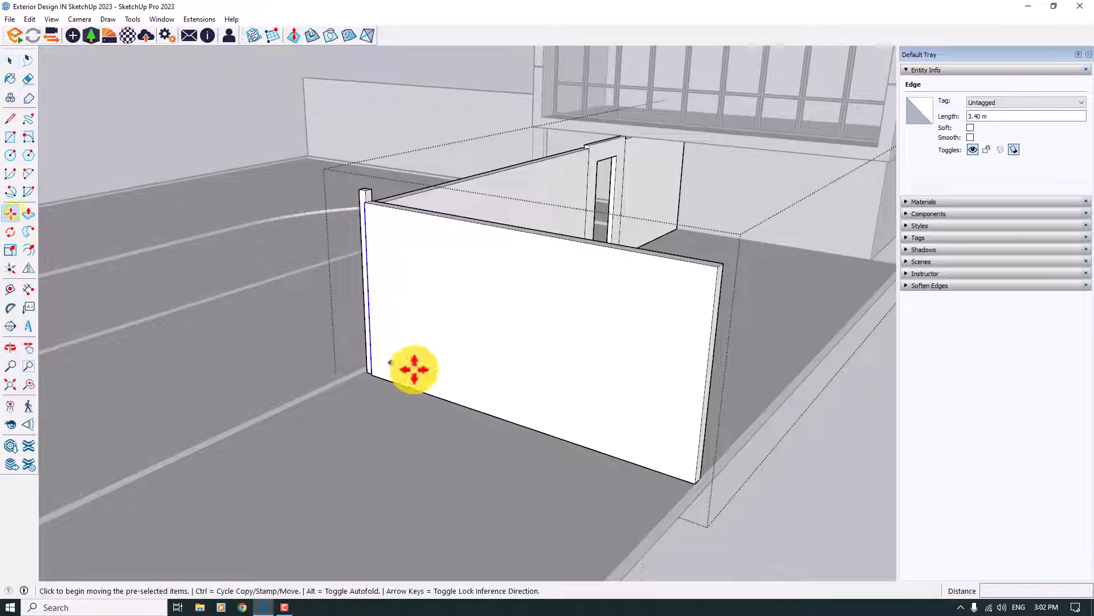
pyautogui.click(372, 374)
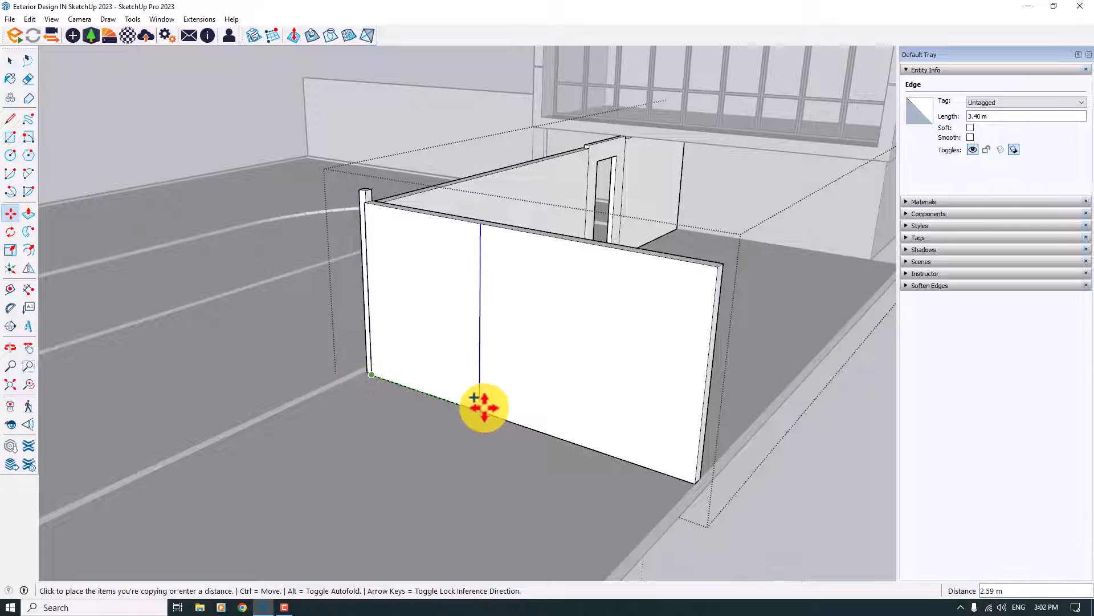
pyautogui.click(512, 421)
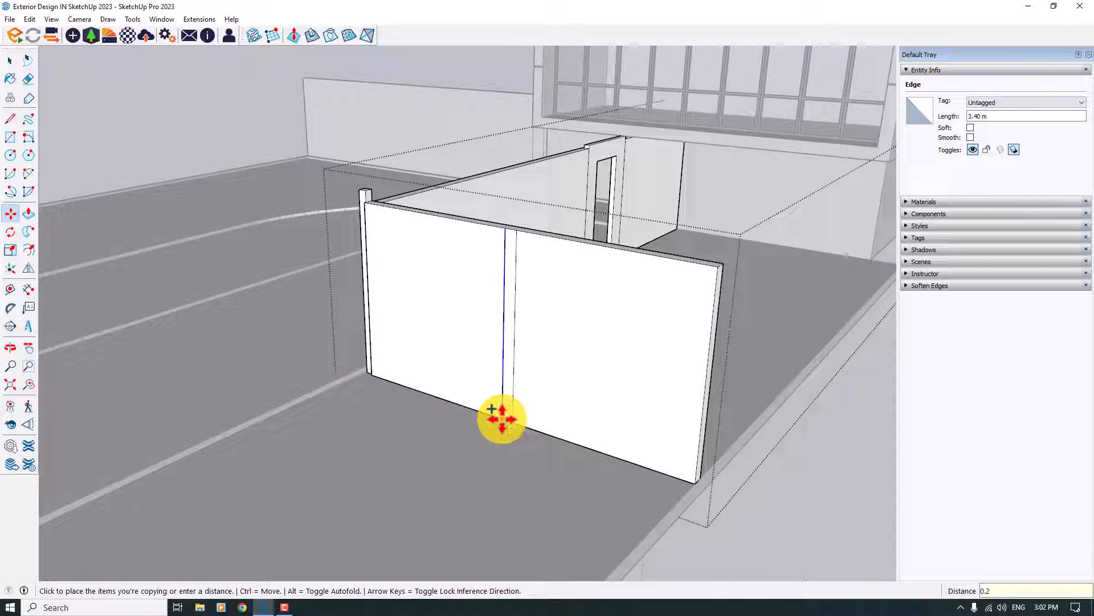
# Extrude the narrow strip 10.80 m to the slab's front edge to form a new boundary wall
pyautogui.click(28, 213)
pyautogui.scroll(-5, 588, 237)
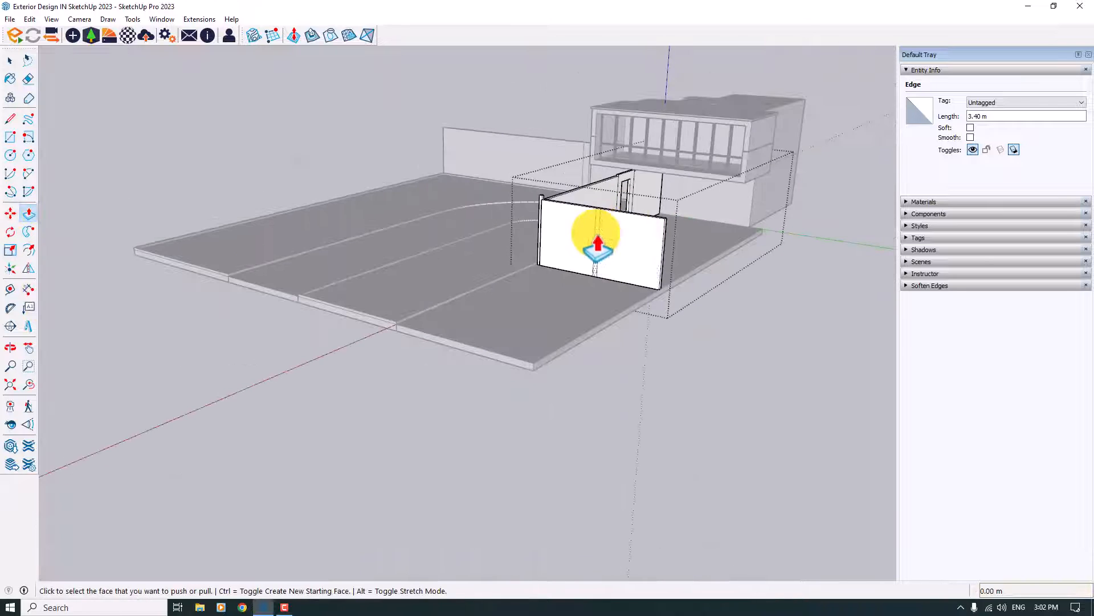
pyautogui.click(513, 359)
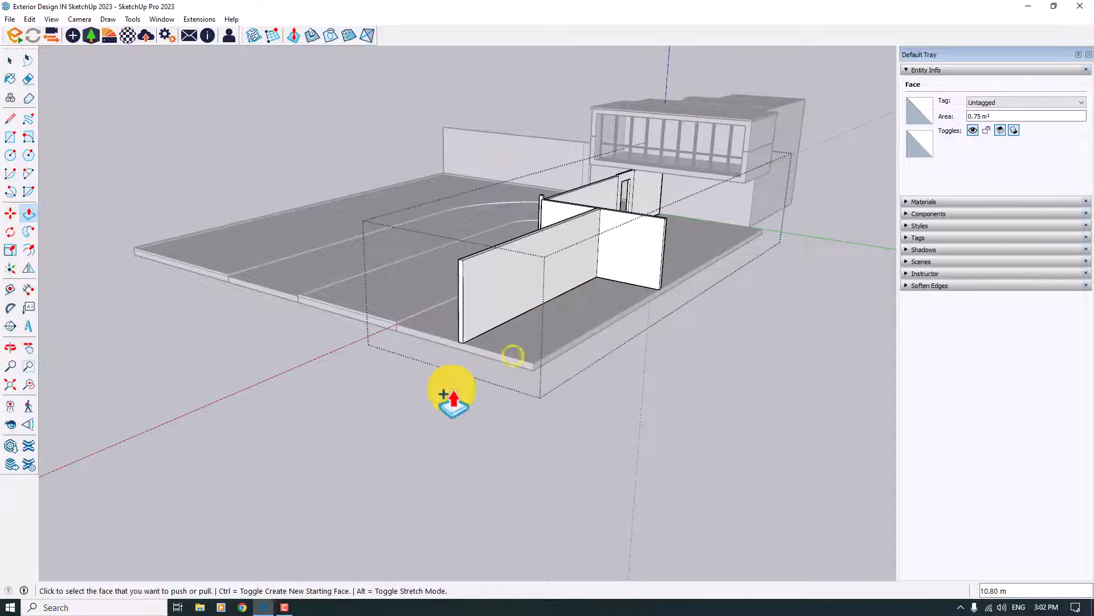
pyautogui.moveTo(413, 392); pyautogui.dragTo(709, 323, button='middle')
pyautogui.press('space')
# Draw a rectangle filling the door opening under the overhanging upper floor and make it a component
pyautogui.scroll(3, 502, 100)
pyautogui.scroll(3, 383, 273)
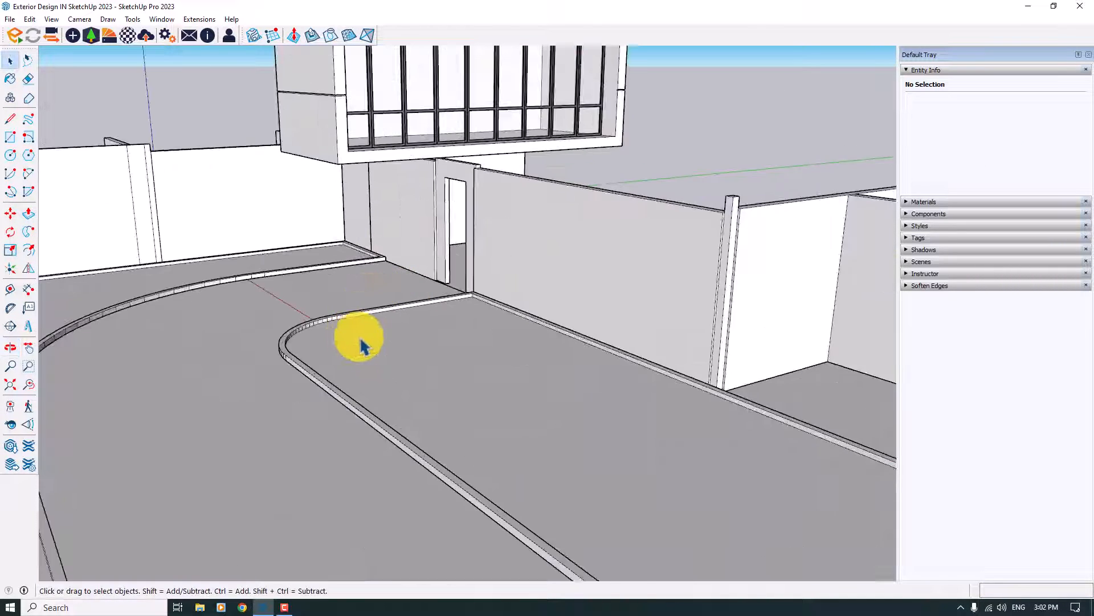
pyautogui.moveTo(361, 342); pyautogui.dragTo(827, 334, button='middle')
pyautogui.scroll(-2, 398, 293)
pyautogui.scroll(3, 564, 371)
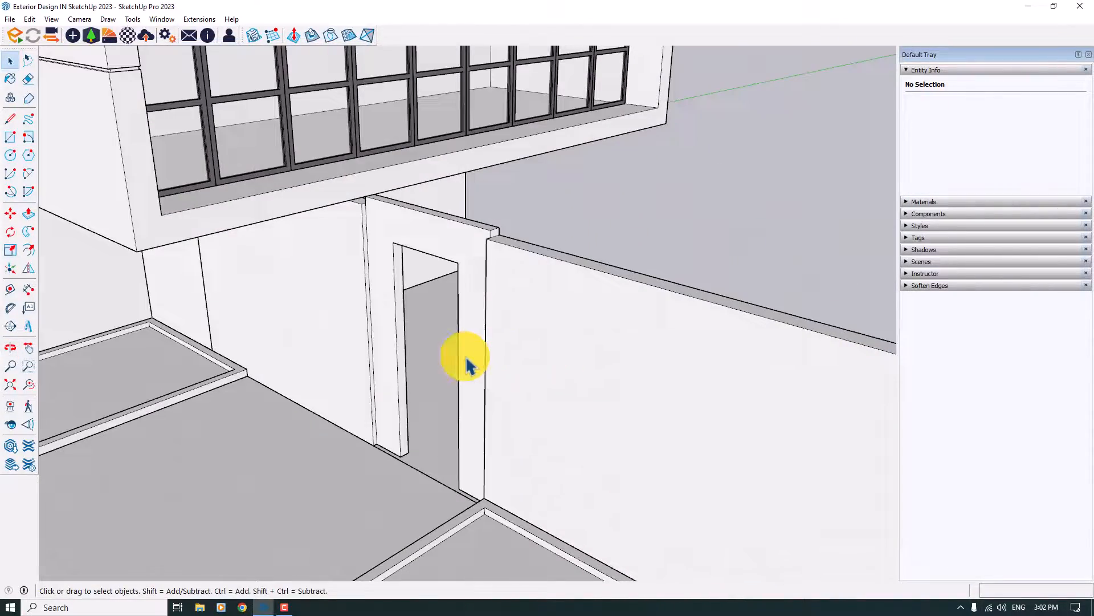
pyautogui.click(10, 137)
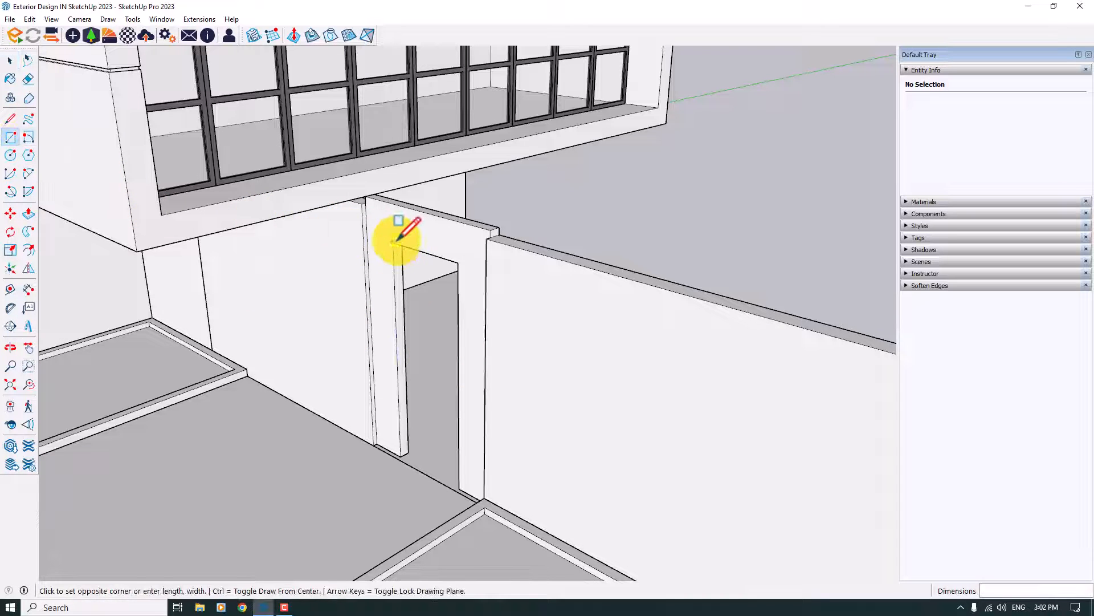
pyautogui.click(460, 485)
pyautogui.press('space')
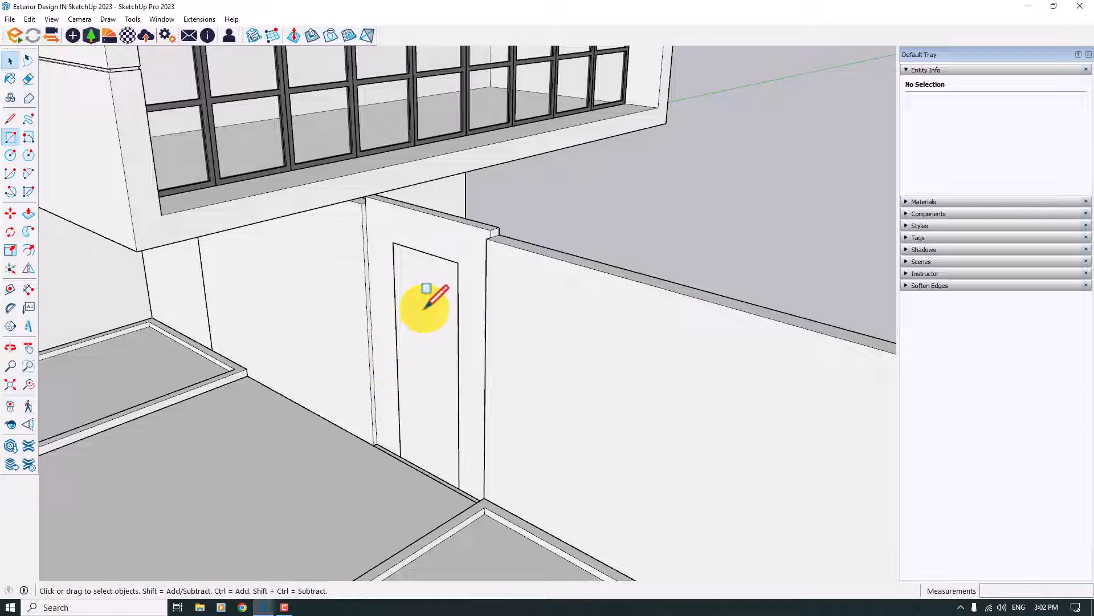
pyautogui.doubleClick(422, 307)
pyautogui.rightClick(425, 308)
pyautogui.click(470, 398)
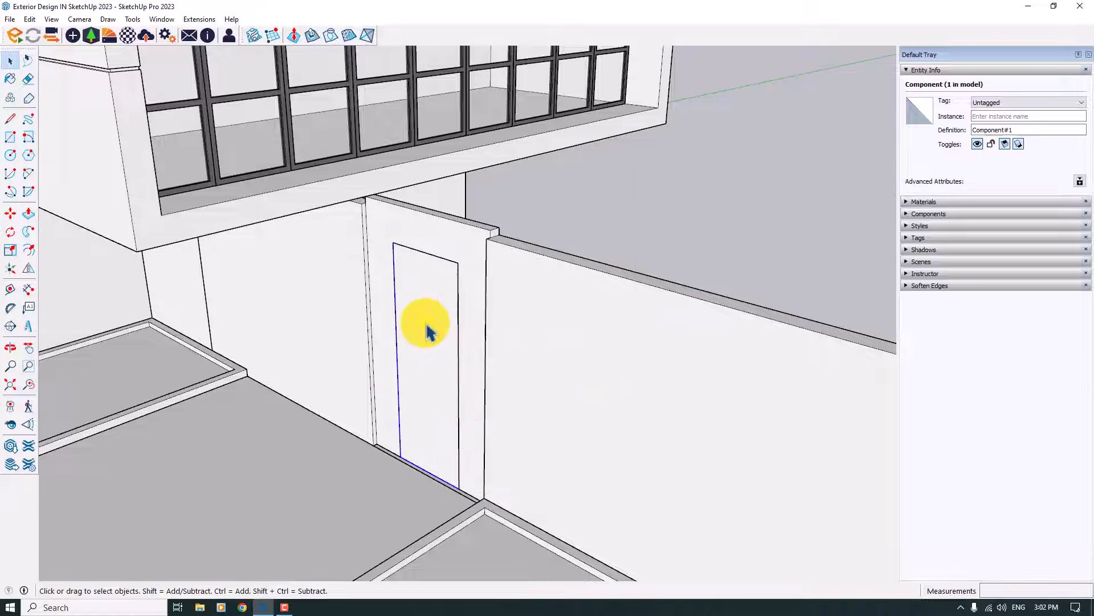
# Inside the door component, extrude the face by 0.06 m to give the door thickness
pyautogui.doubleClick(428, 325)
pyautogui.click(28, 212)
pyautogui.scroll(2, 416, 298)
pyautogui.click(414, 299)
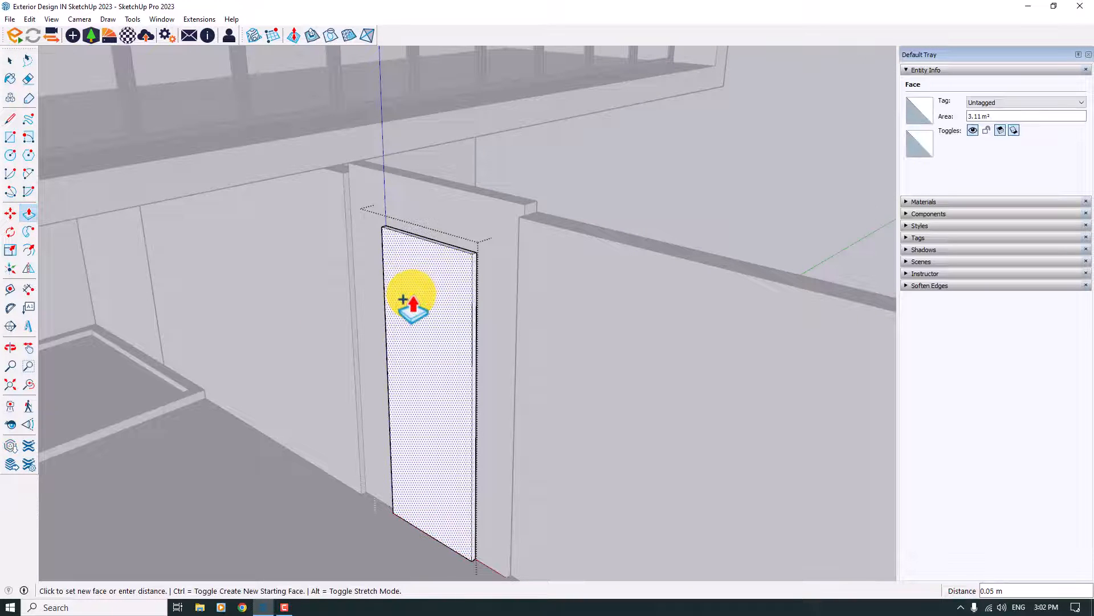
pyautogui.write('0.06')
pyautogui.press('Return')
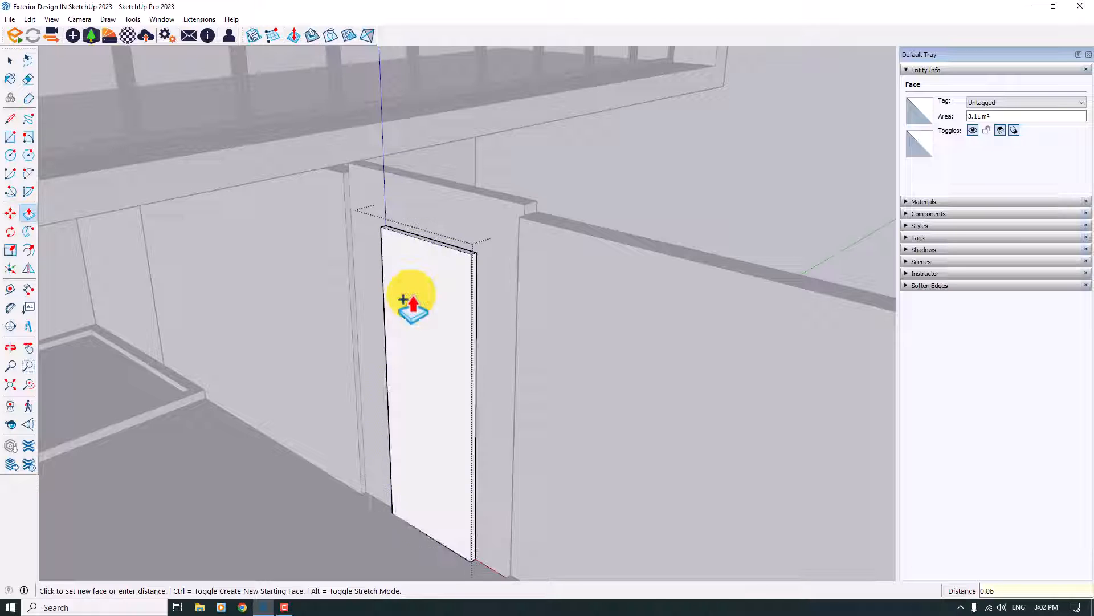
pyautogui.press('space')
# Copy the door's top edge down its face three times to divide it into four equal panels
pyautogui.click(423, 246)
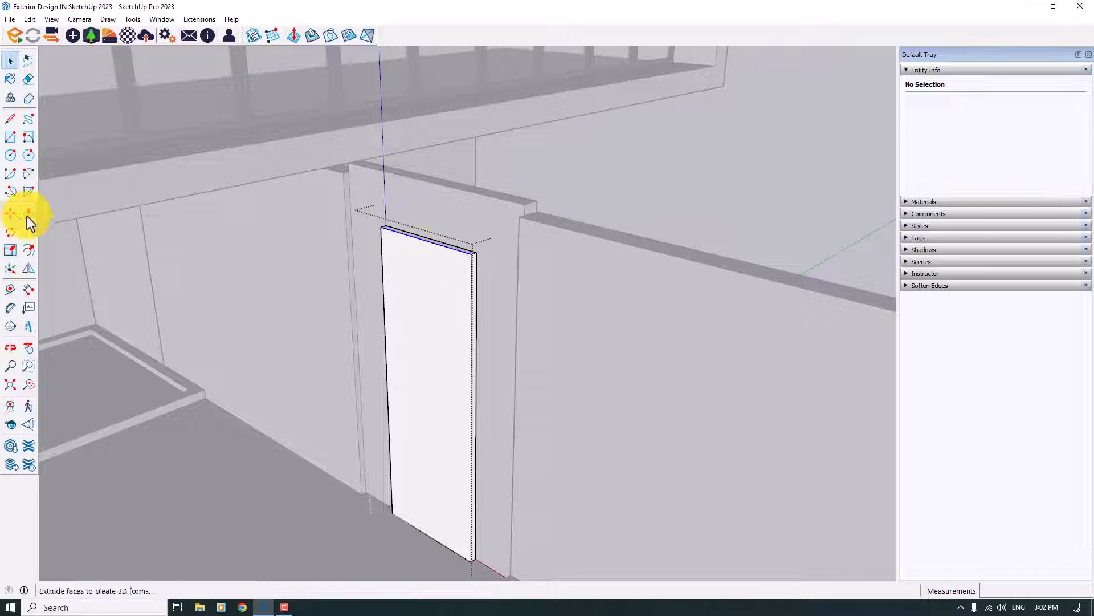
pyautogui.click(10, 213)
pyautogui.press('ctrl')
pyautogui.click(381, 228)
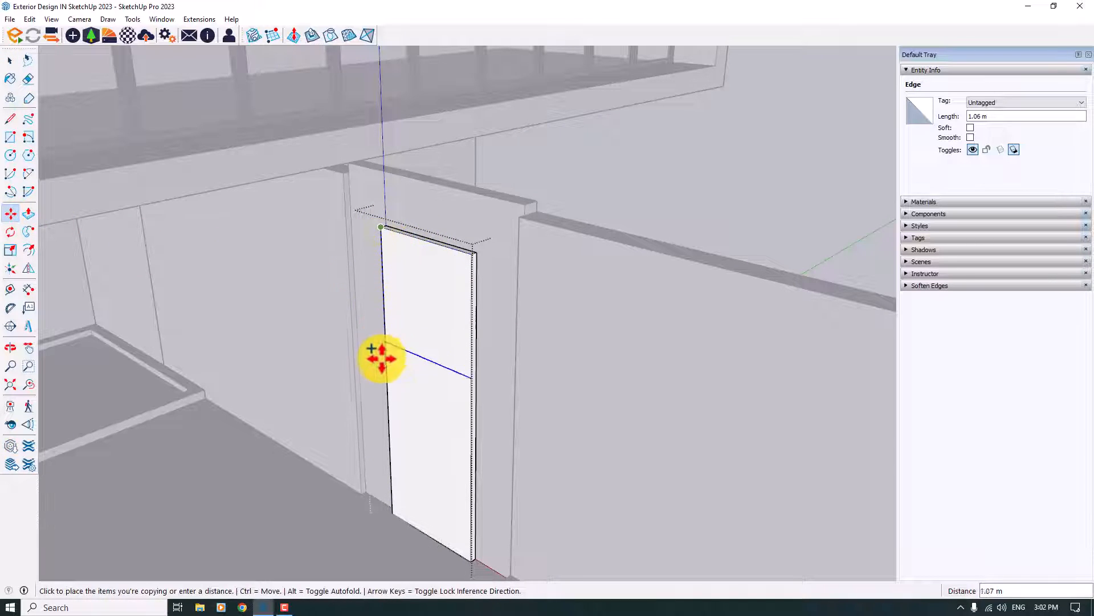
pyautogui.click(387, 381)
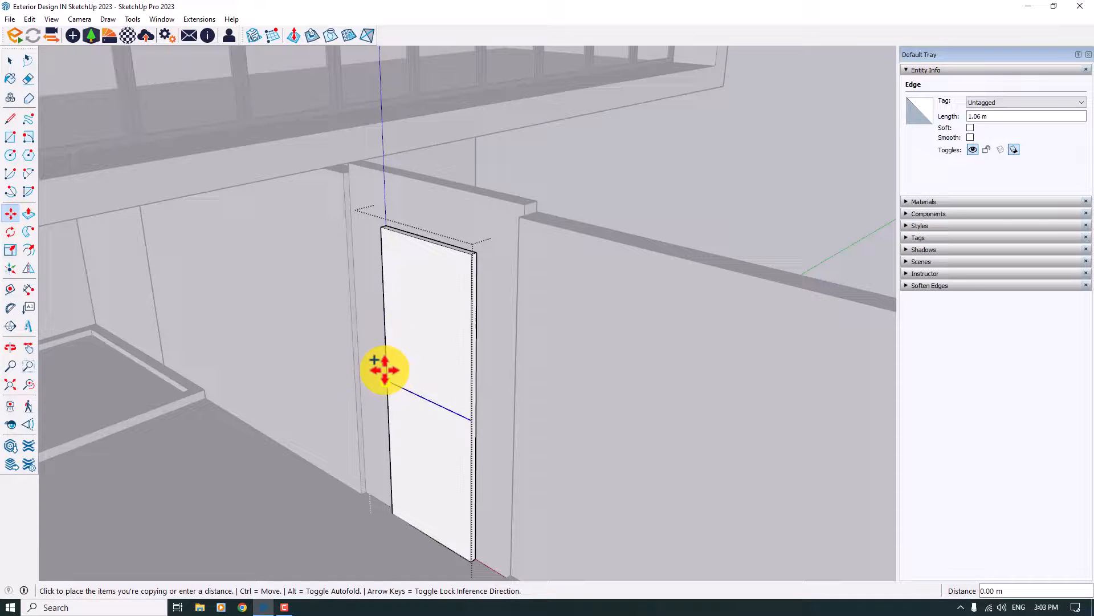
pyautogui.click(383, 307)
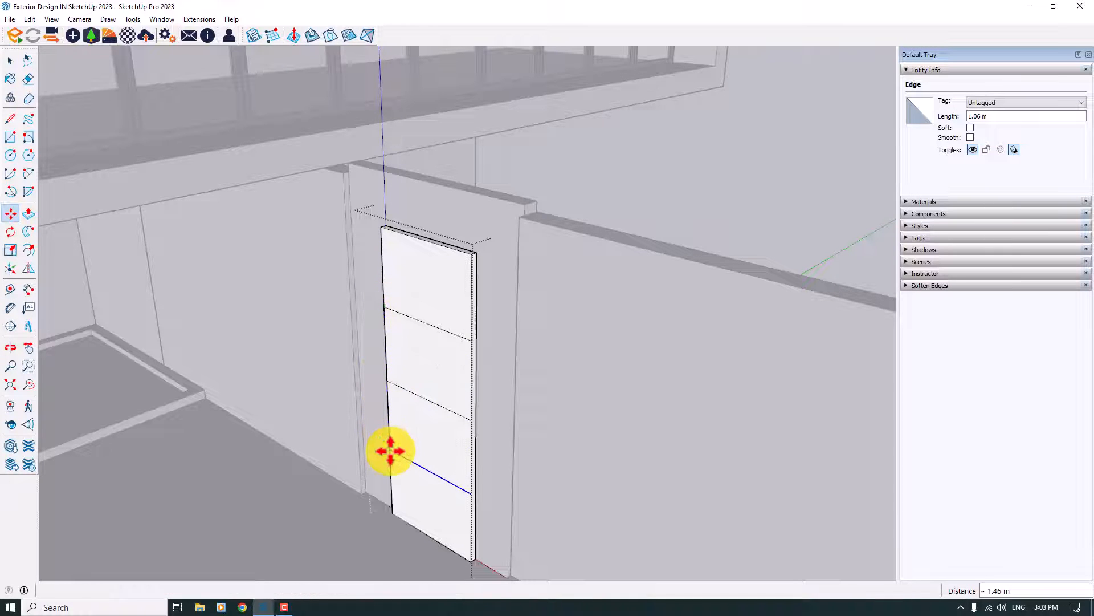
pyautogui.moveTo(359, 450); pyautogui.dragTo(538, 344, button='middle')
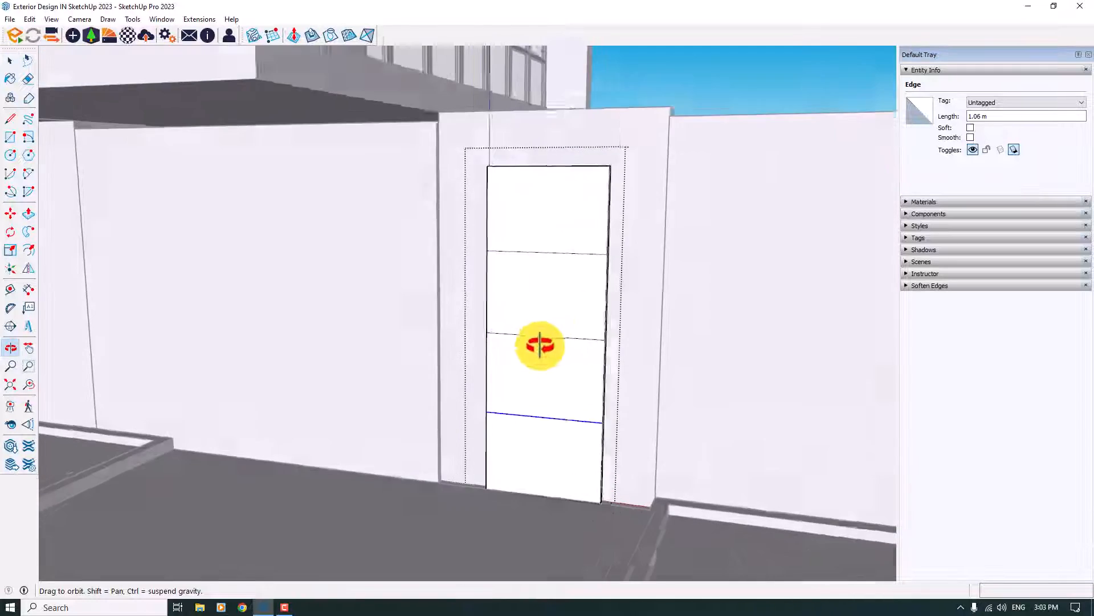
pyautogui.scroll(2, 562, 305)
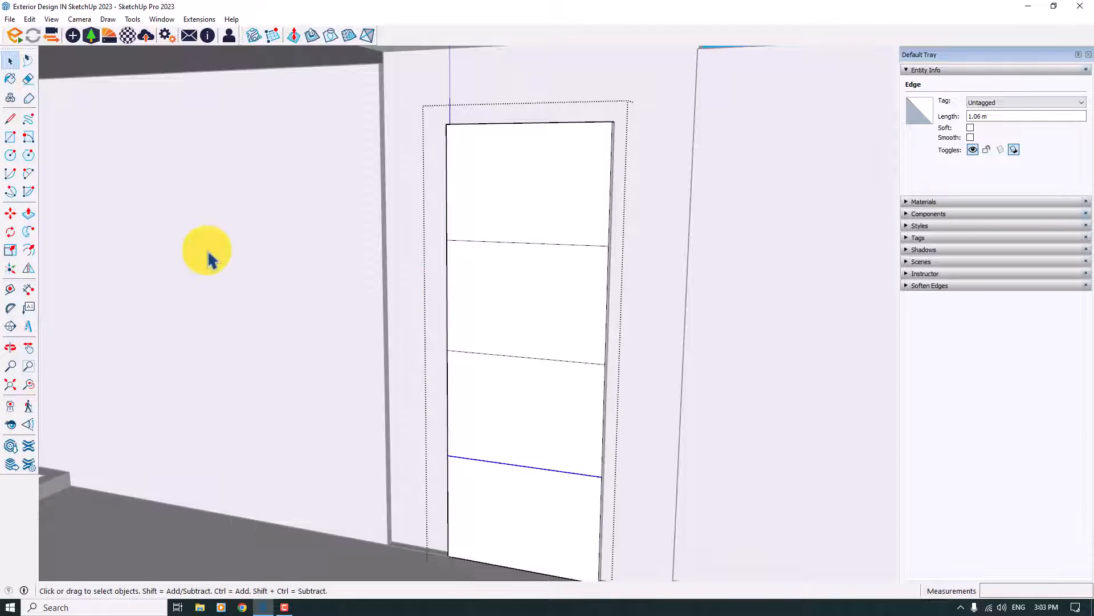
pyautogui.click(30, 252)
pyautogui.doubleClick(533, 190)
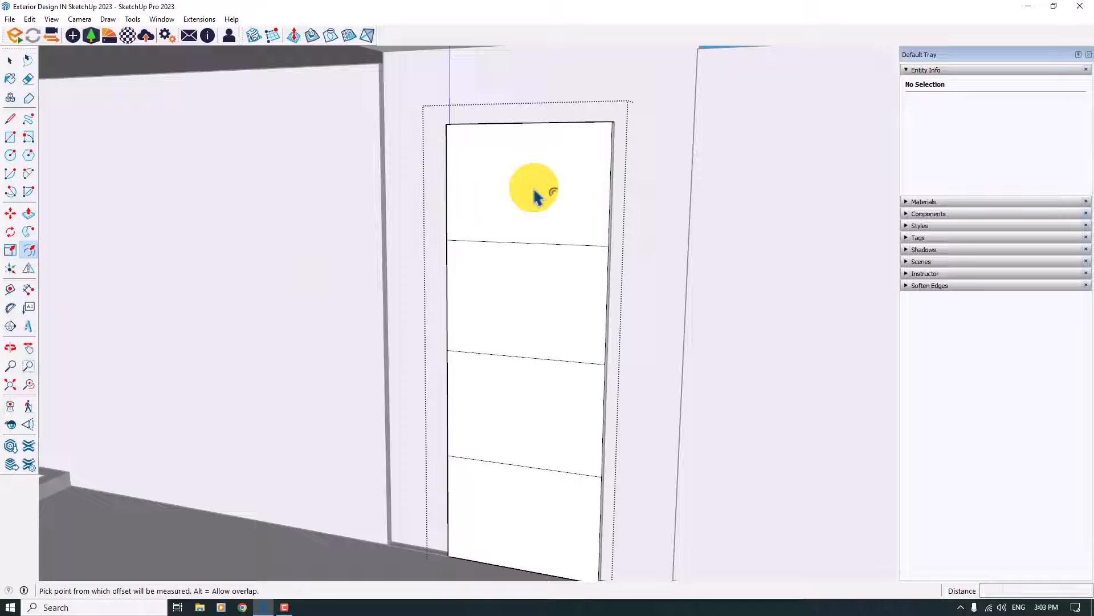
pyautogui.press('space')
# Copy the door's three horizontal dividing edges upward by 0.03 m to outline narrow strips between the panels
pyautogui.click(507, 244)
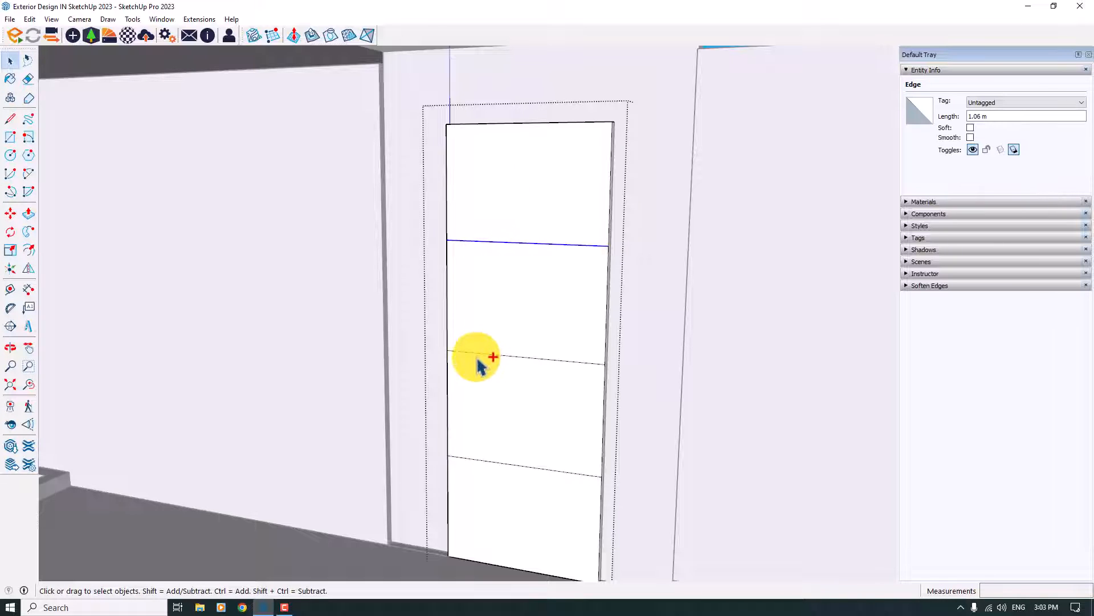
pyautogui.scroll(-3, 464, 467)
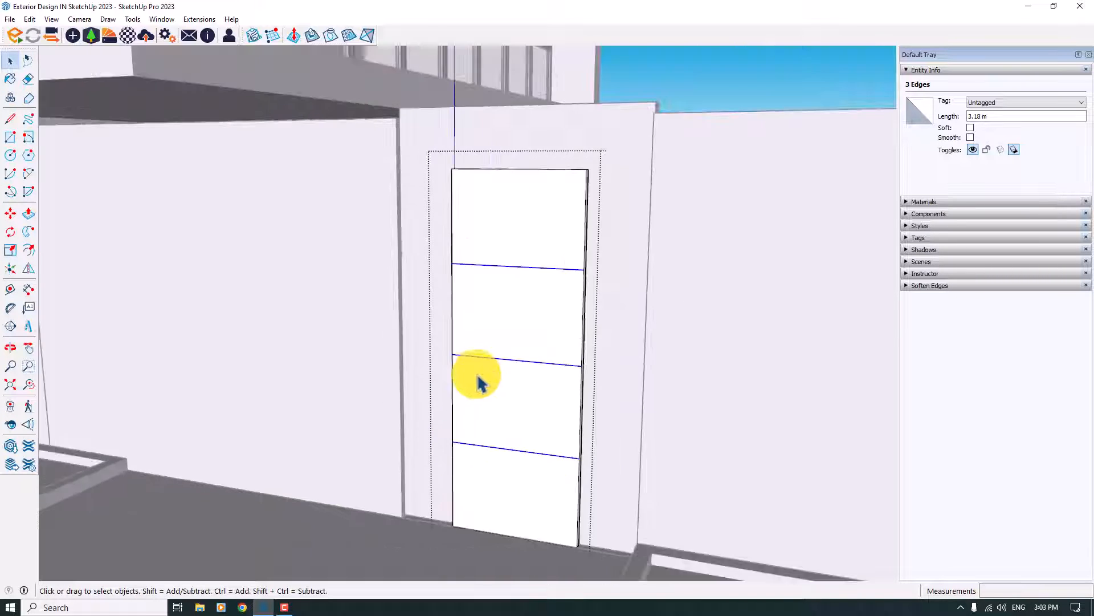
pyautogui.click(11, 215)
pyautogui.scroll(3, 468, 289)
pyautogui.press('ctrl')
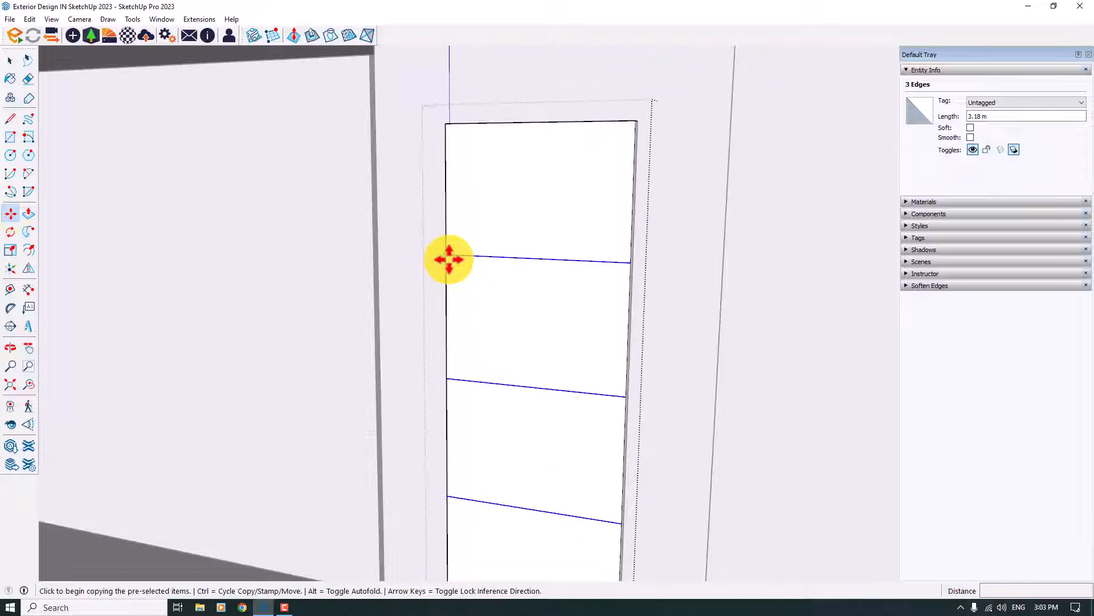
pyautogui.click(446, 254)
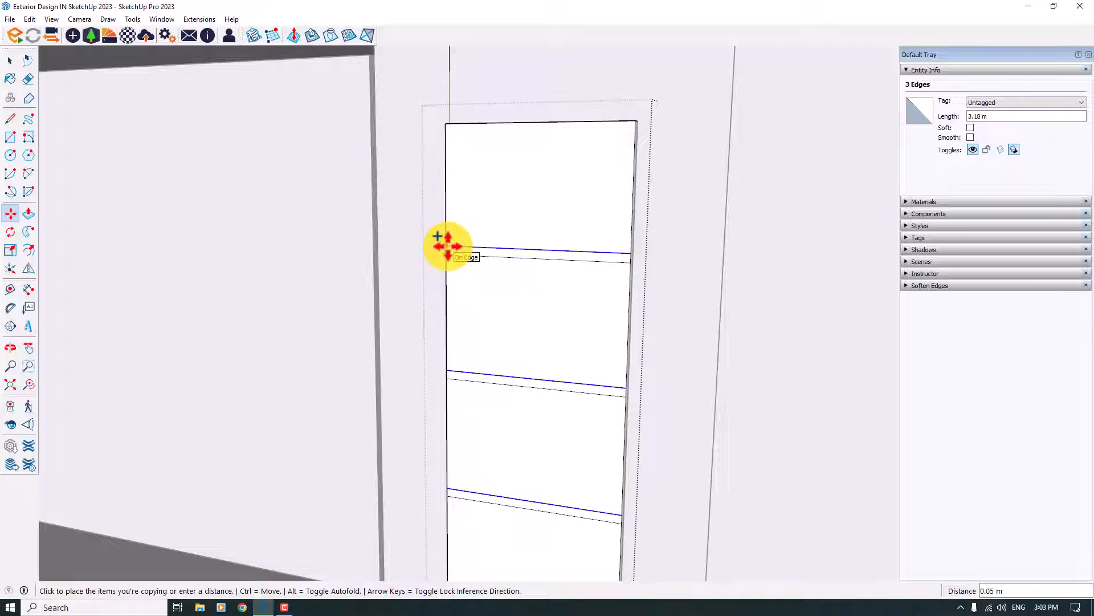
pyautogui.press('Return')
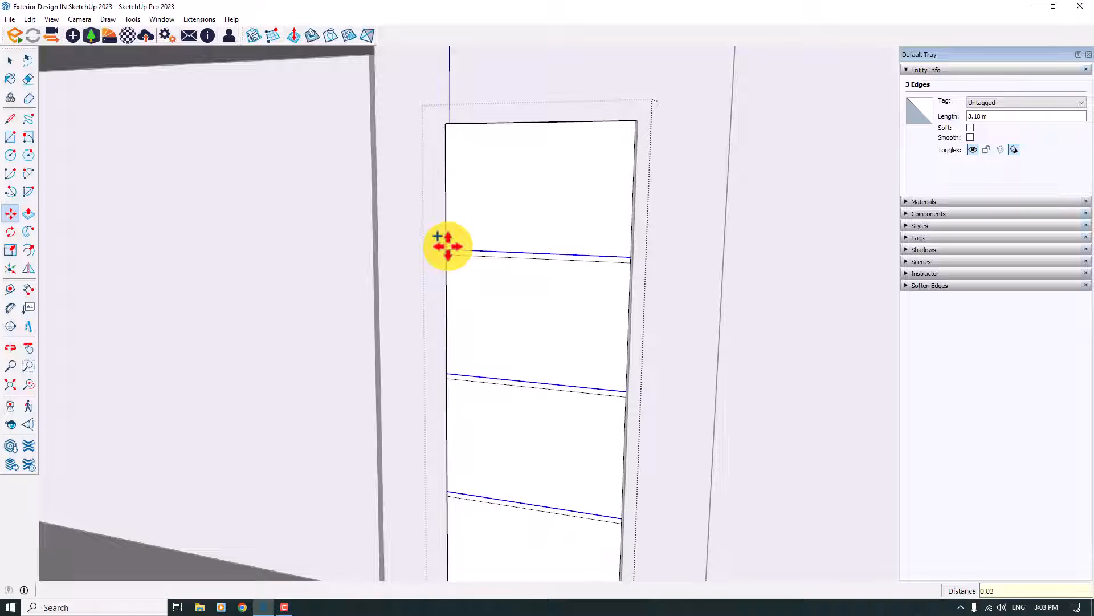
# Push the three narrow strips between the door panels inward to form horizontal grooves
pyautogui.click(29, 213)
pyautogui.scroll(5, 408, 225)
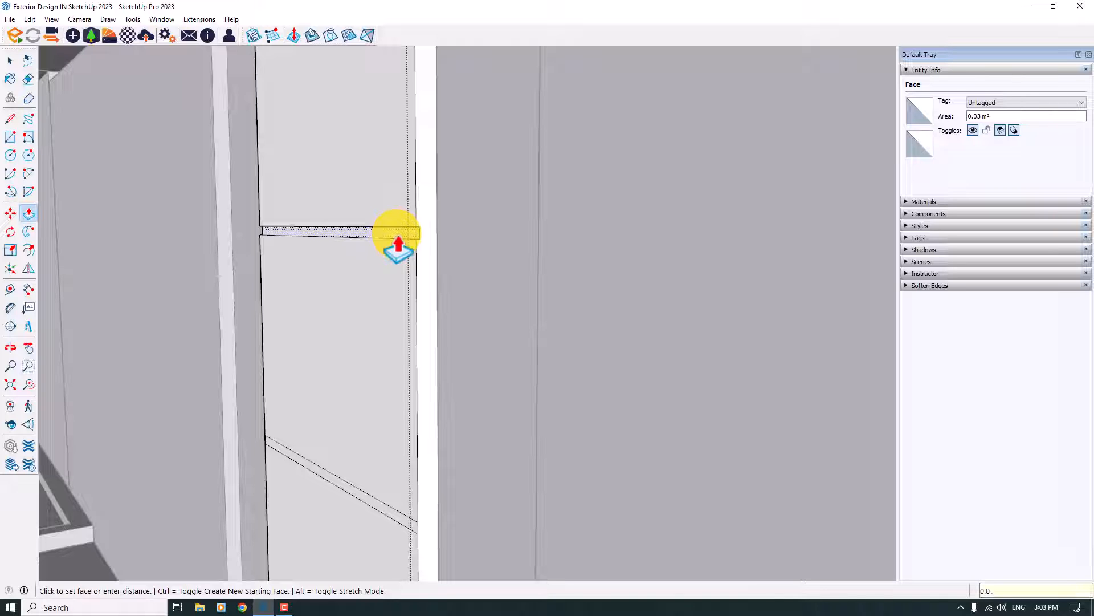
pyautogui.scroll(-2, 399, 234)
pyautogui.scroll(3, 374, 420)
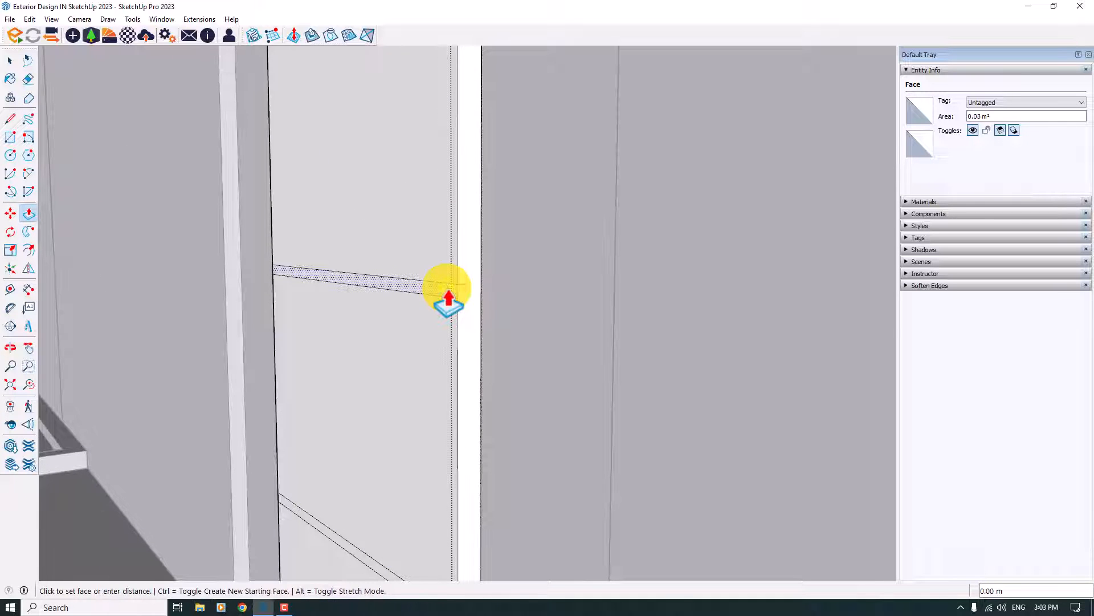
pyautogui.click(448, 290)
pyautogui.scroll(-3, 448, 290)
pyautogui.scroll(3, 445, 431)
pyautogui.doubleClick(444, 416)
pyautogui.scroll(-4, 444, 416)
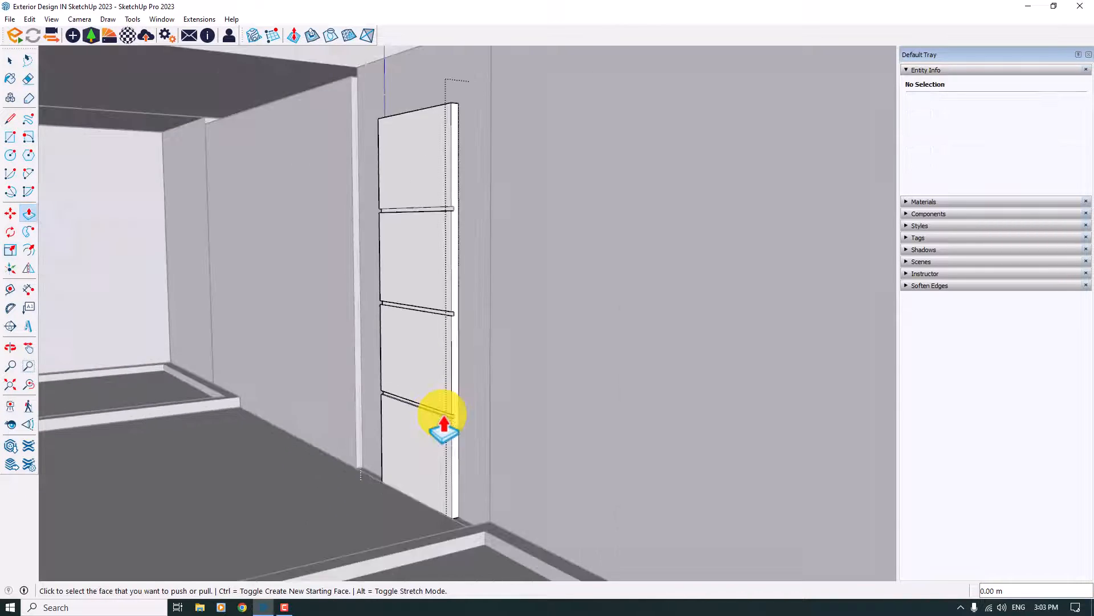
pyautogui.moveTo(444, 425); pyautogui.dragTo(621, 416, button='middle')
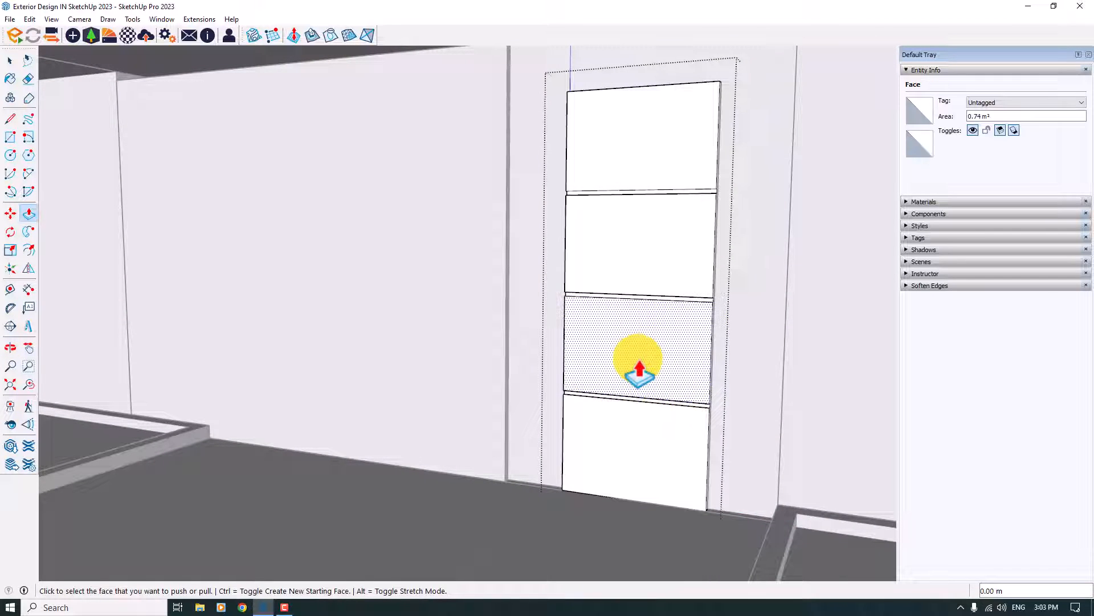
pyautogui.press('space')
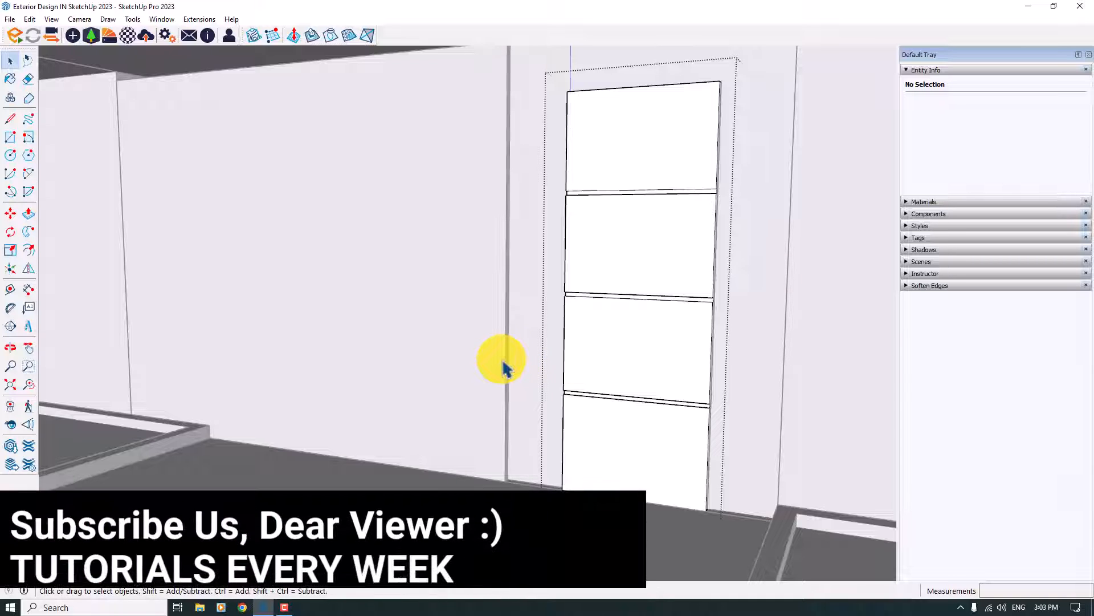
# Offset the outlines of all four door panels inward by 0.06 m to create inner rectangles
pyautogui.click(30, 252)
pyautogui.click(637, 172)
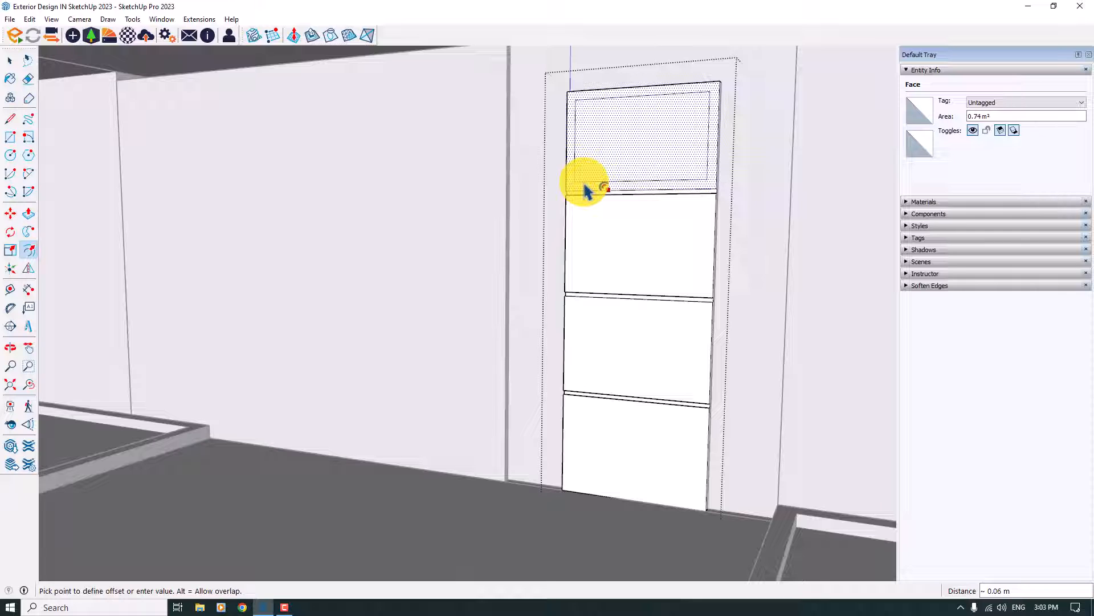
pyautogui.click(587, 191)
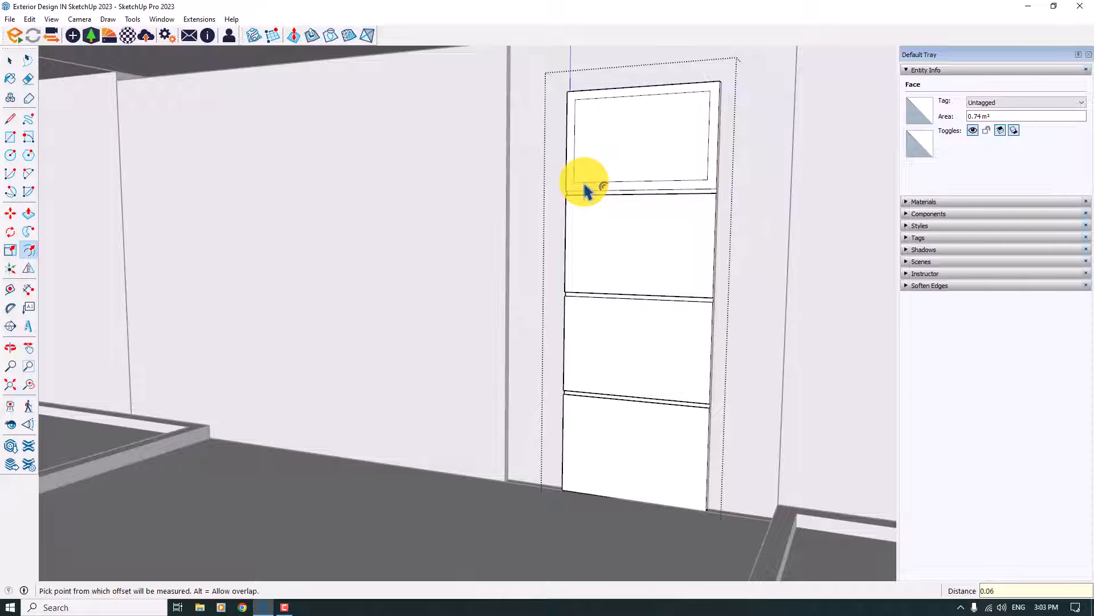
pyautogui.doubleClick(608, 257)
pyautogui.doubleClick(631, 377)
pyautogui.doubleClick(632, 453)
pyautogui.press('space')
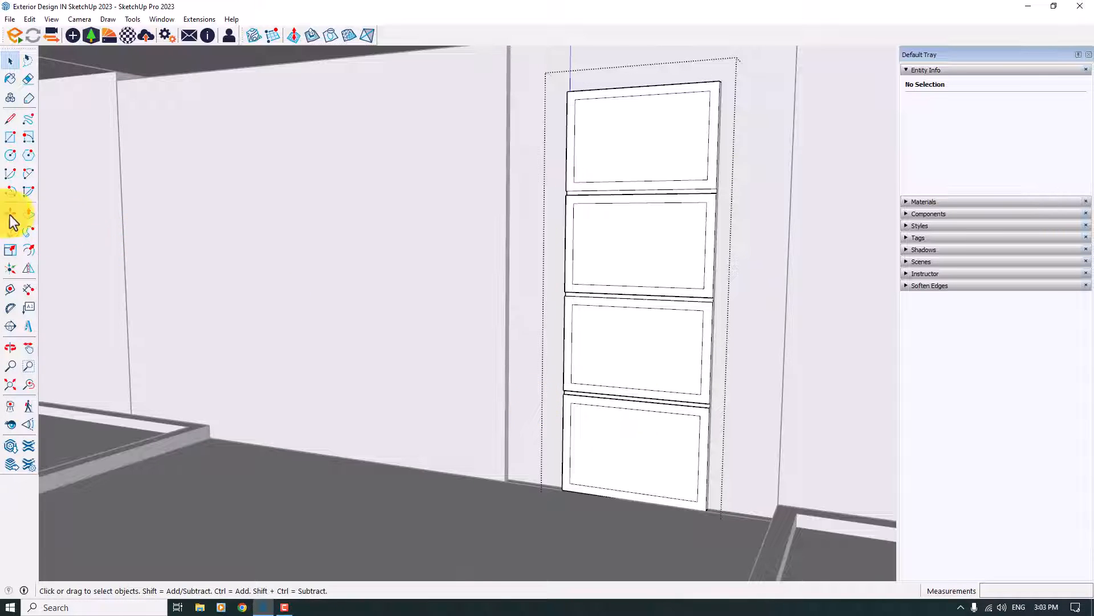
# Recess the inner rectangles of the door panels by about 0.02 m and exit the door component
pyautogui.click(28, 214)
pyautogui.scroll(5, 656, 445)
pyautogui.click(586, 440)
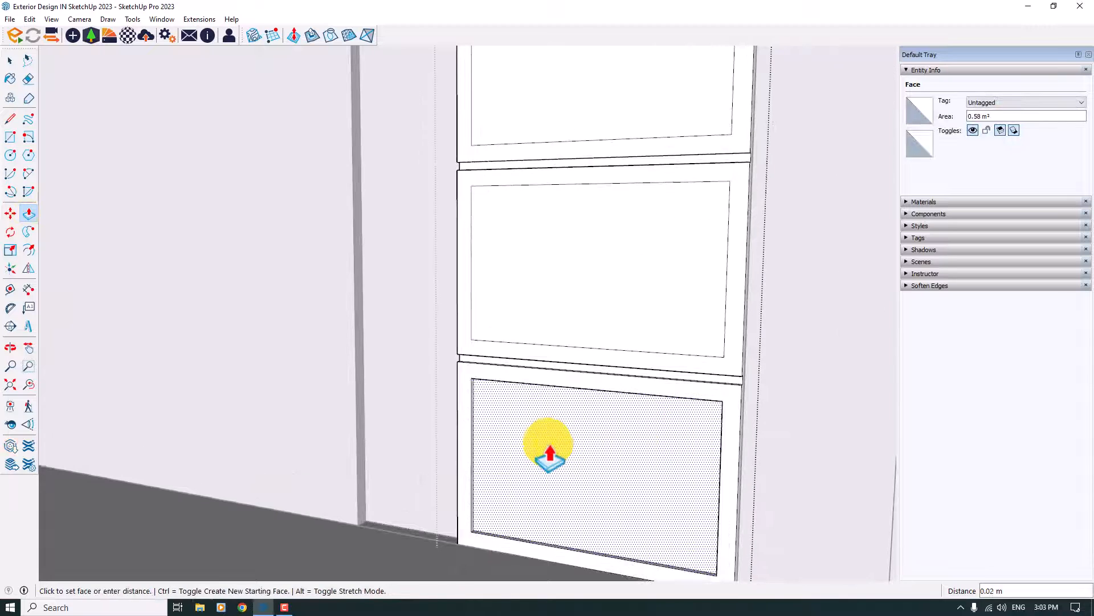
pyautogui.click(549, 456)
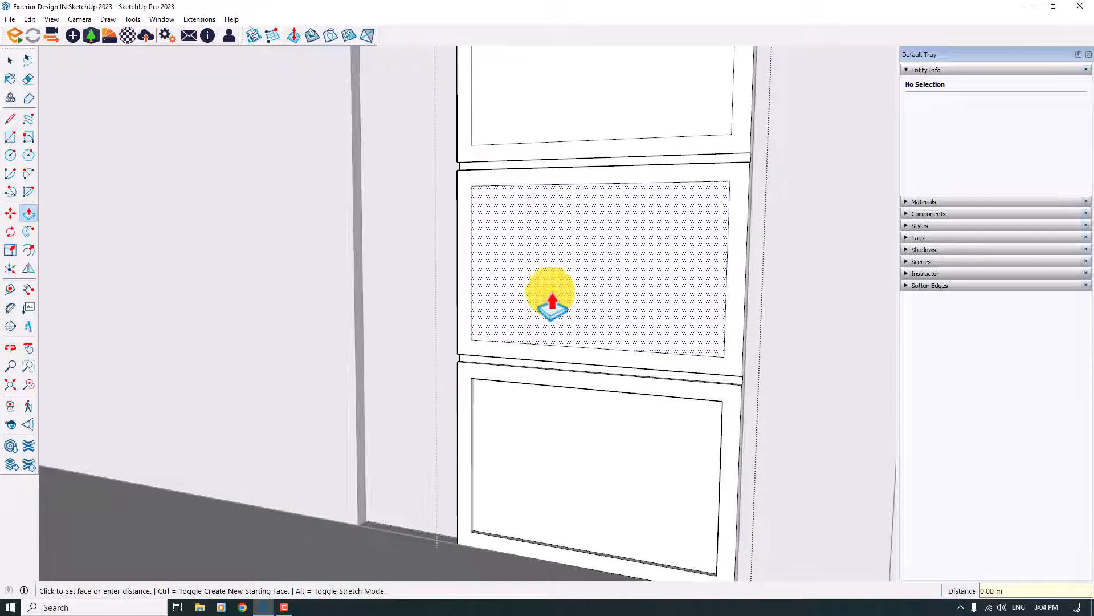
pyautogui.scroll(-5, 481, 488)
pyautogui.doubleClick(521, 195)
pyautogui.scroll(-3, 515, 233)
pyautogui.moveTo(501, 245); pyautogui.dragTo(393, 374, button='middle')
pyautogui.press('space')
pyautogui.click(578, 270)
# Move the door component deeper into its wall opening so it sits about 0.03 m behind the wall's front face
pyautogui.scroll(3, 465, 405)
pyautogui.scroll(2, 456, 423)
pyautogui.click(448, 422)
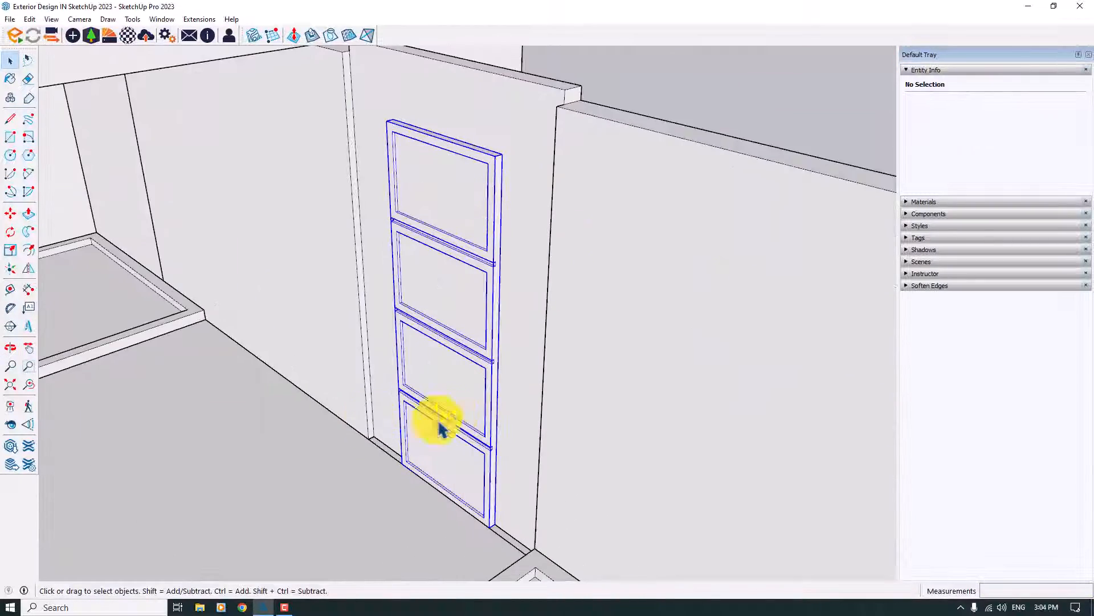
pyautogui.click(10, 213)
pyautogui.scroll(5, 394, 463)
pyautogui.scroll(2, 395, 463)
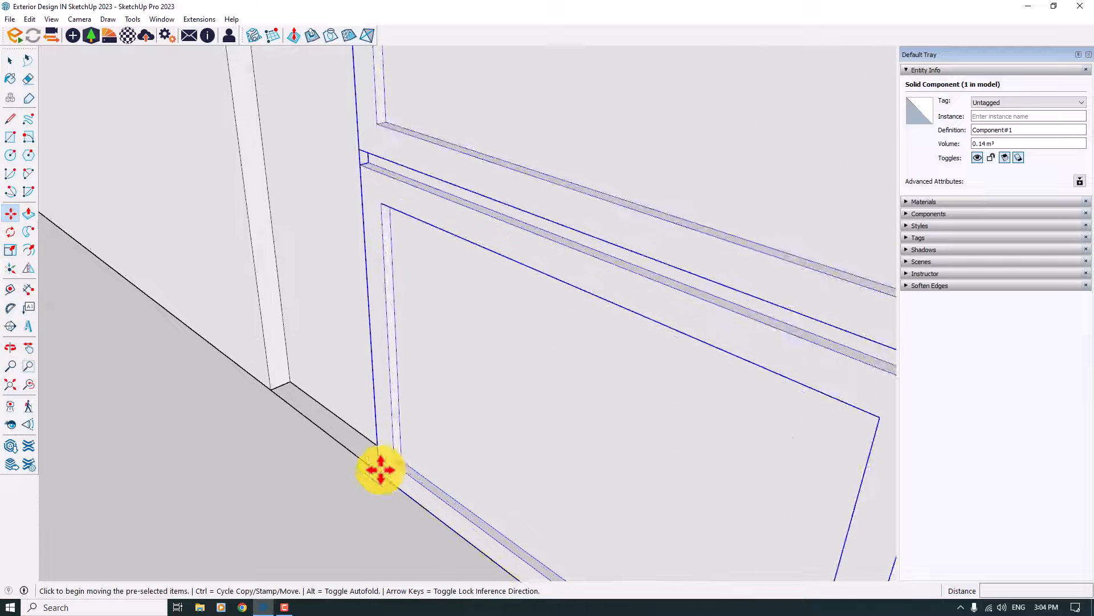
pyautogui.click(379, 465)
pyautogui.click(400, 455)
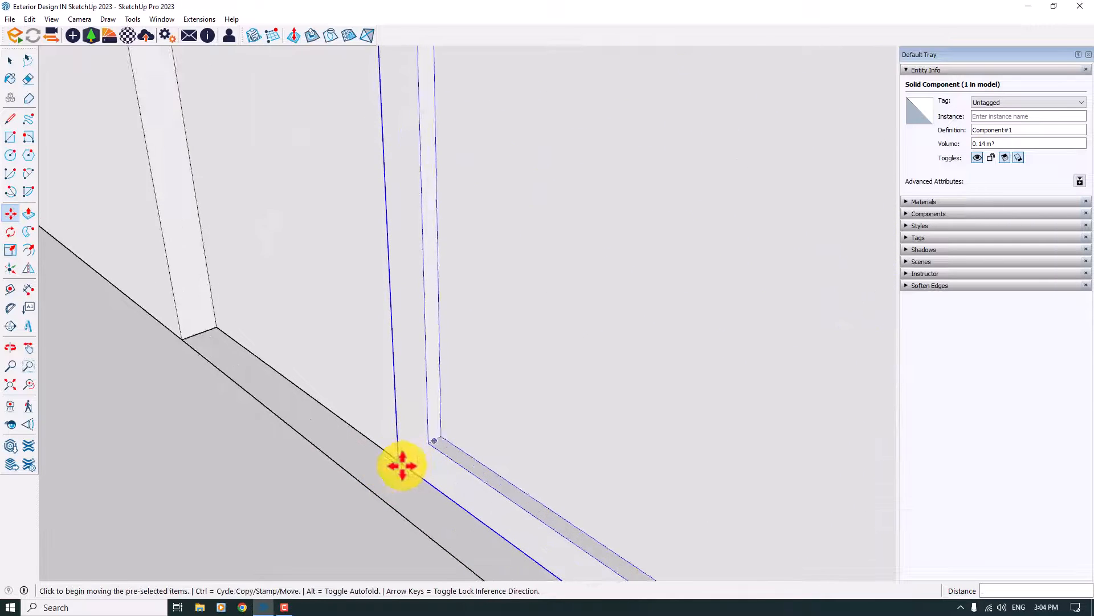
pyautogui.click(399, 462)
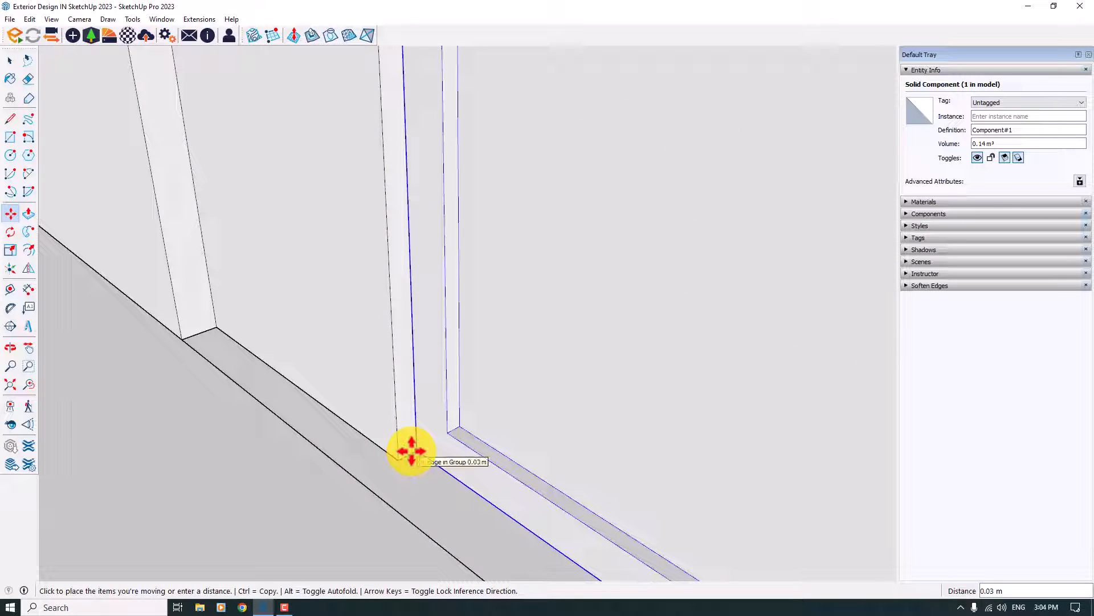
pyautogui.click(412, 451)
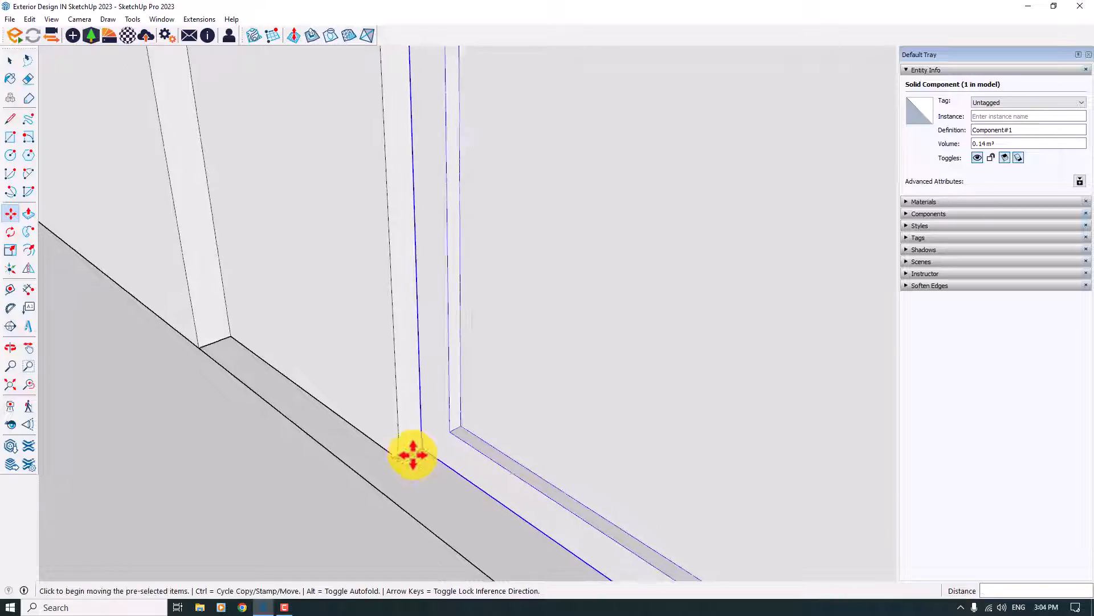
pyautogui.scroll(-4, 410, 452)
pyautogui.moveTo(411, 452); pyautogui.dragTo(553, 319, button='middle')
pyautogui.press('space')
# From behind the wall, rotate the door component about 20° around its bottom hinge corner so it stands open
pyautogui.scroll(-3, 538, 362)
pyautogui.moveTo(451, 390); pyautogui.dragTo(518, 496, button='middle')
pyautogui.scroll(5, 474, 442)
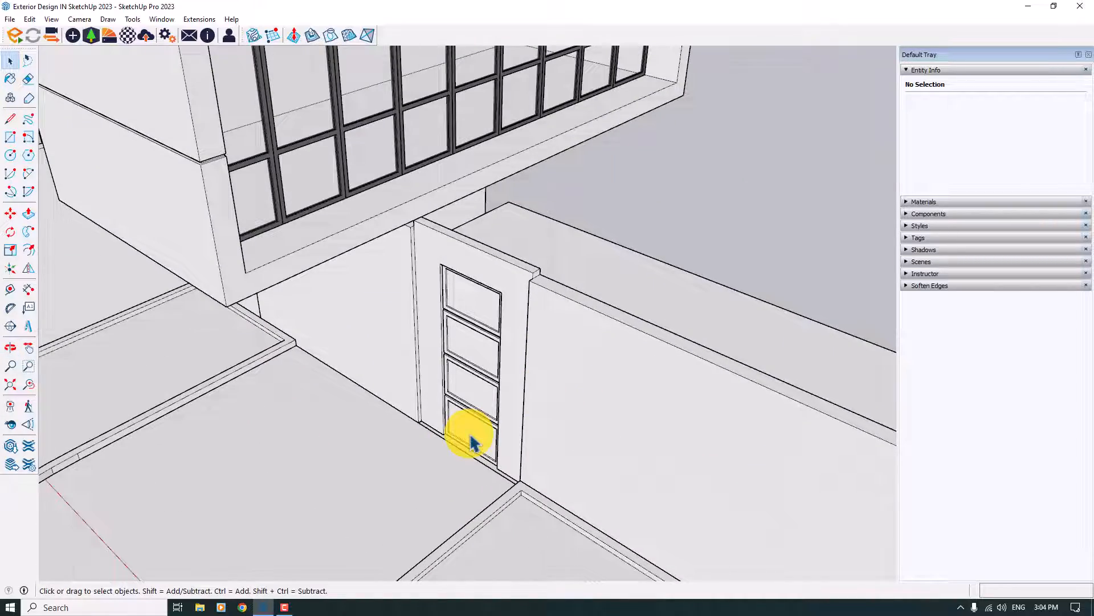
pyautogui.moveTo(655, 398); pyautogui.dragTo(152, 488, button='middle')
pyautogui.scroll(4, 303, 379)
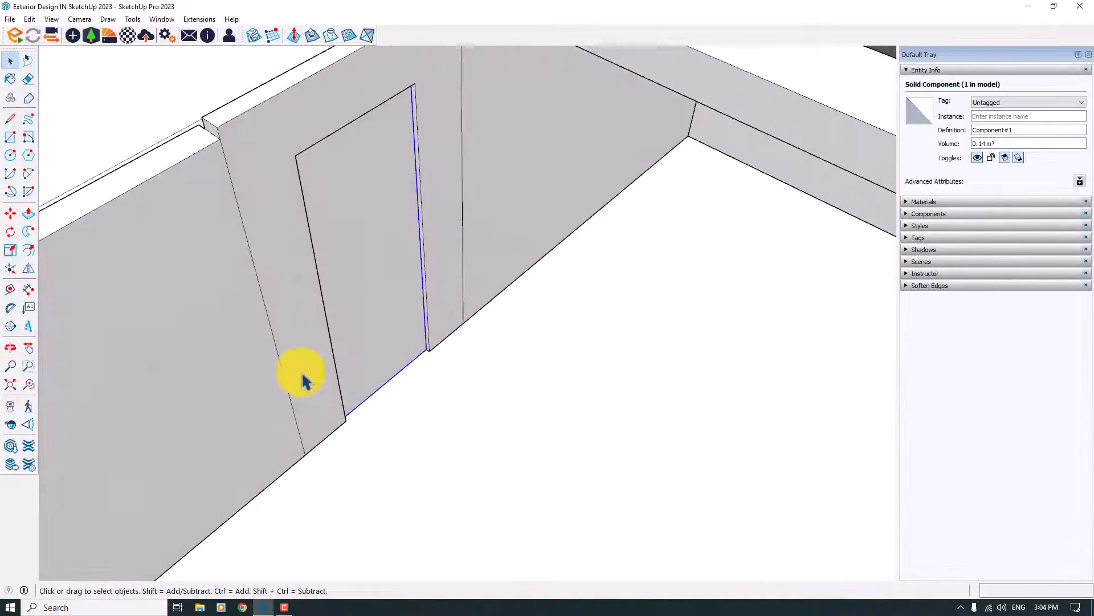
pyautogui.click(10, 232)
pyautogui.moveTo(432, 366); pyautogui.dragTo(269, 334, button='middle')
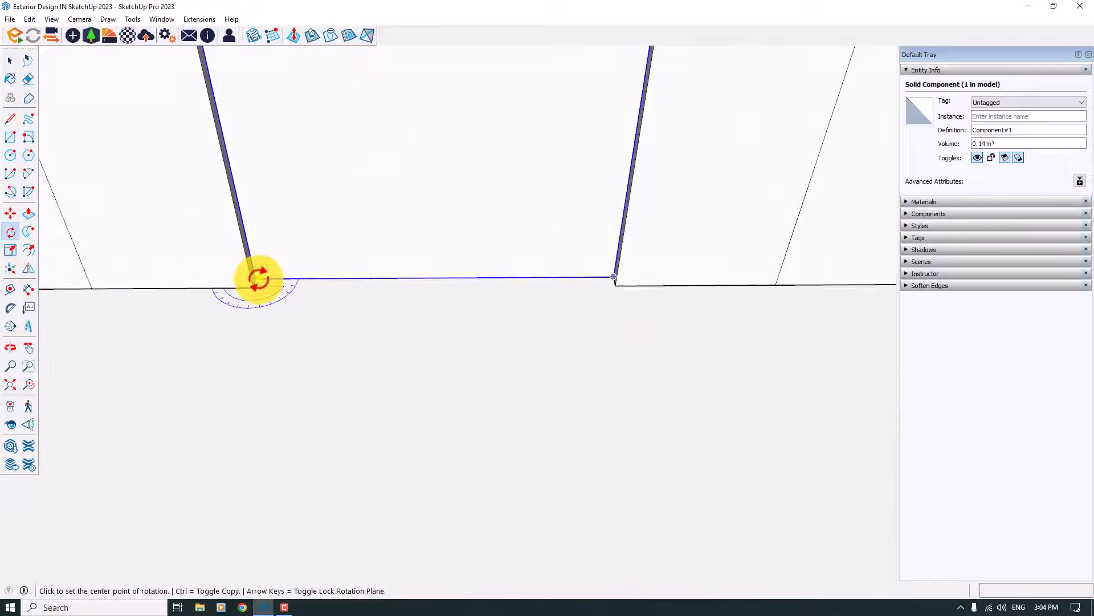
pyautogui.click(258, 280)
pyautogui.moveTo(259, 279); pyautogui.dragTo(801, 337, button='middle')
pyautogui.click(586, 235)
pyautogui.scroll(-3, 587, 236)
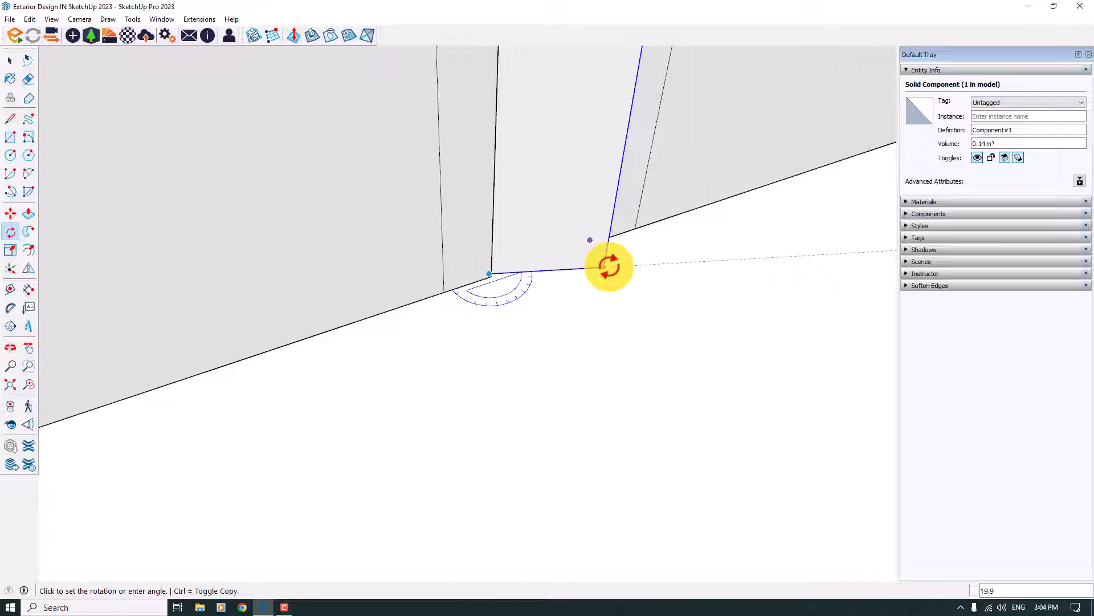
pyautogui.click(609, 266)
pyautogui.scroll(-10, 464, 366)
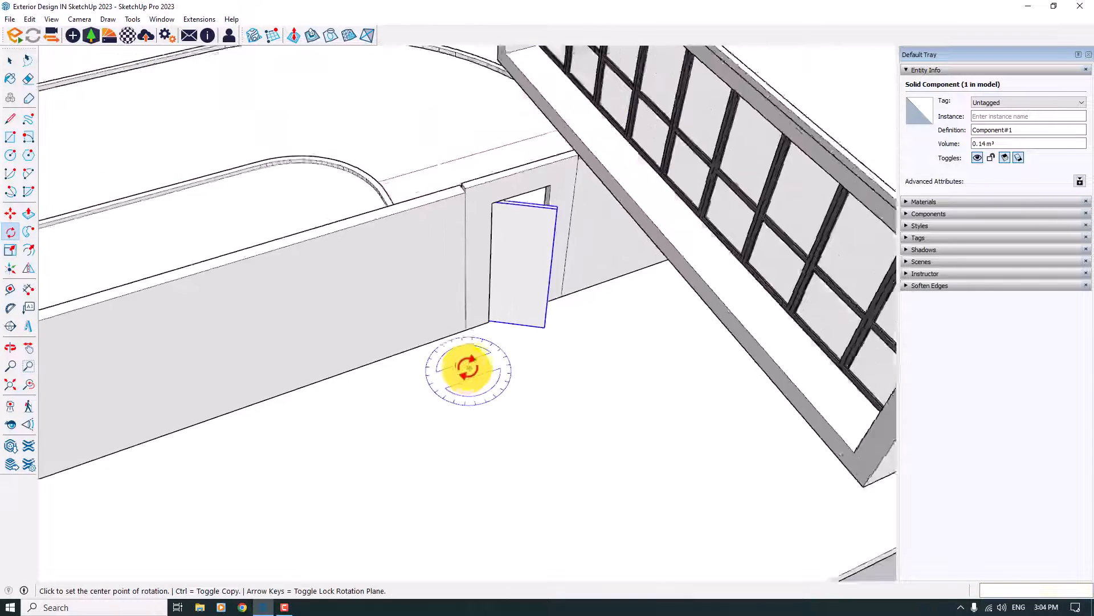
pyautogui.press('space')
pyautogui.moveTo(611, 215); pyautogui.dragTo(591, 241, button='middle')
pyautogui.click(591, 241)
pyautogui.scroll(3, 388, 357)
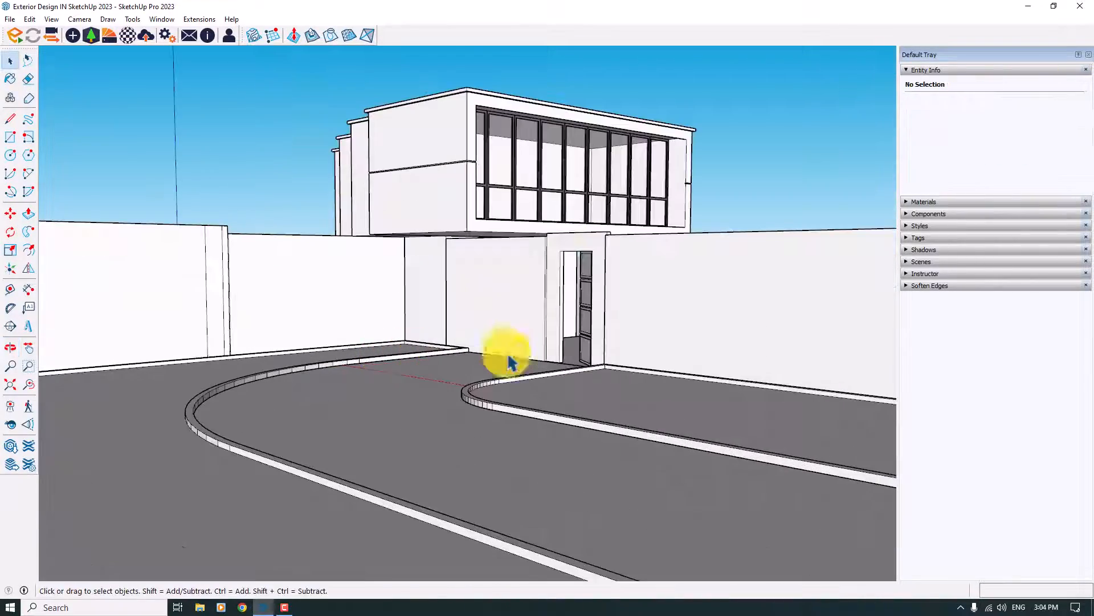
pyautogui.moveTo(563, 359); pyautogui.dragTo(494, 409, button='middle')
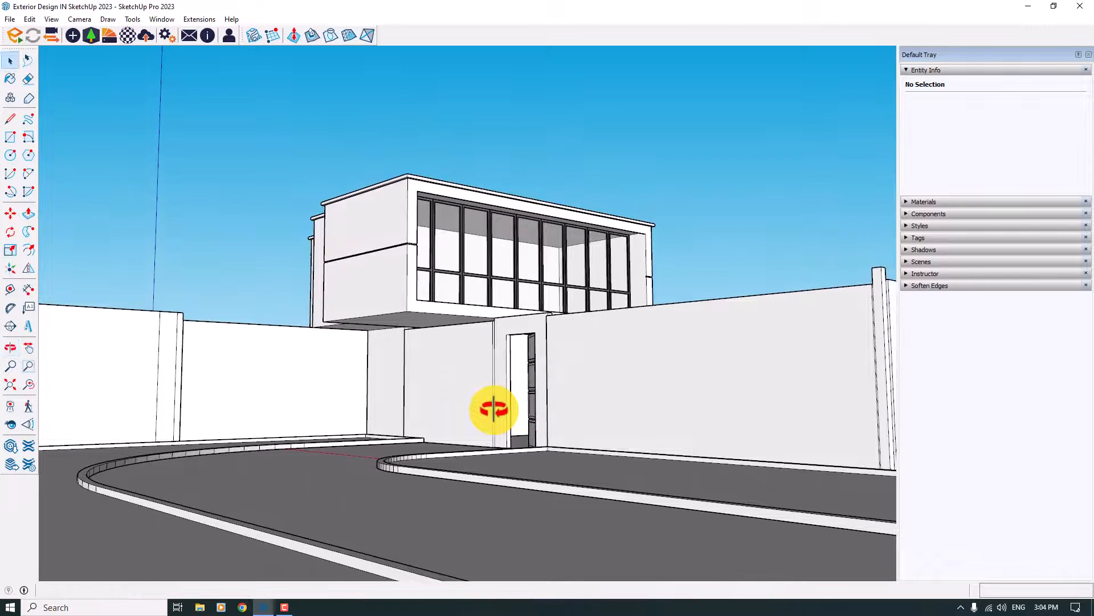